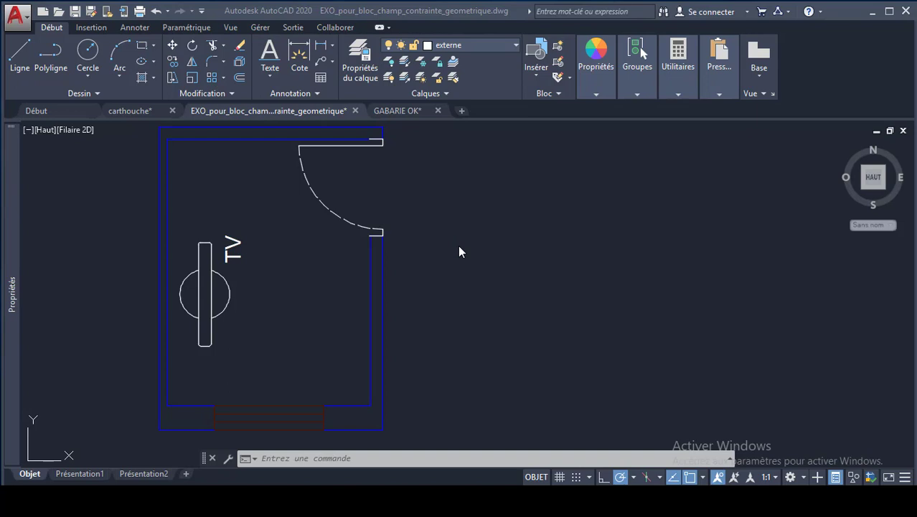
Step: Examine the TV block in the blue room and the dynamic block exercise frames around it
scroll(436, 249, down, 2)
scroll(359, 287, down, 2)
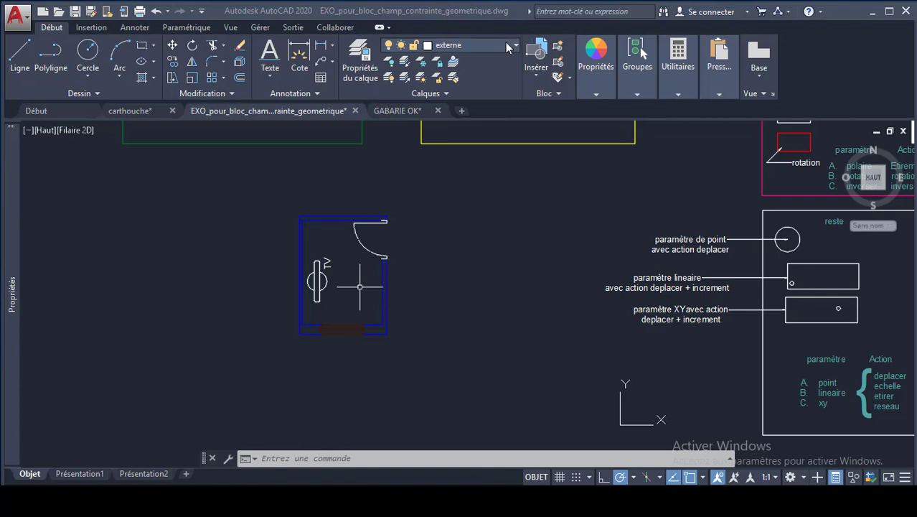
click(325, 277)
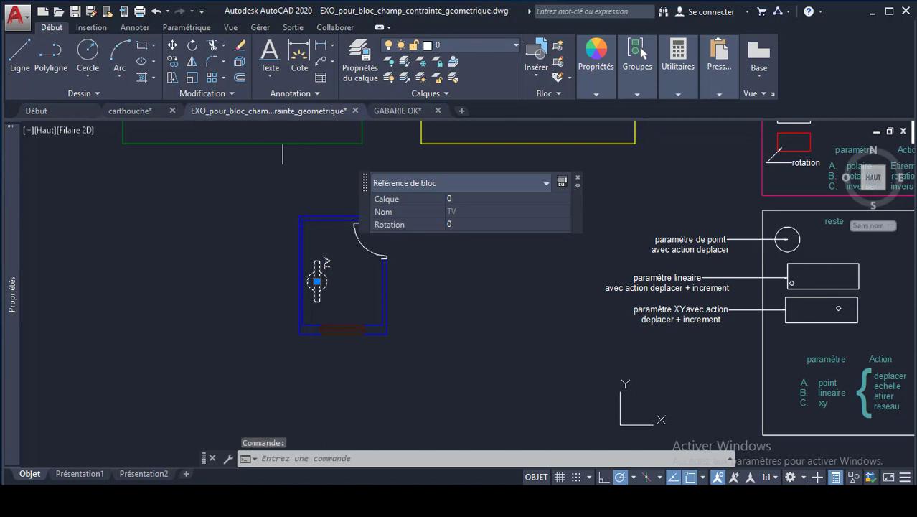
scroll(592, 186, down, 2)
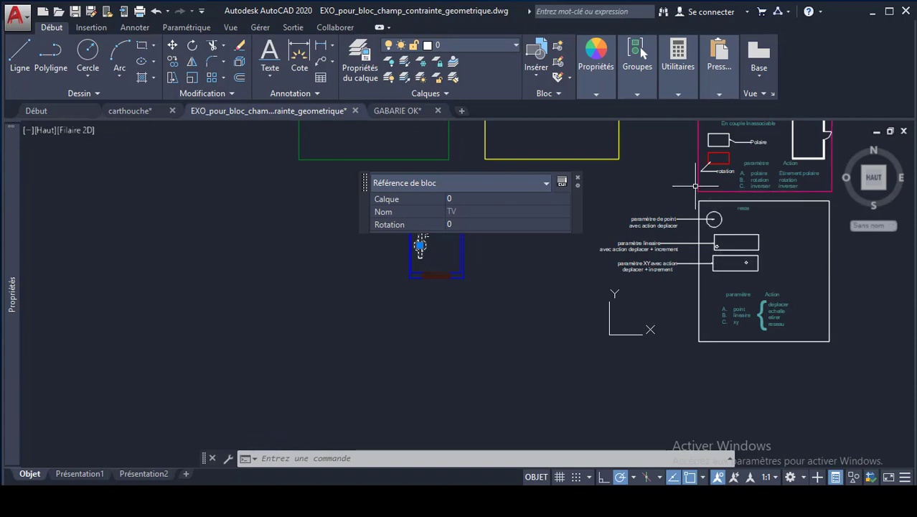
scroll(641, 190, down, 2)
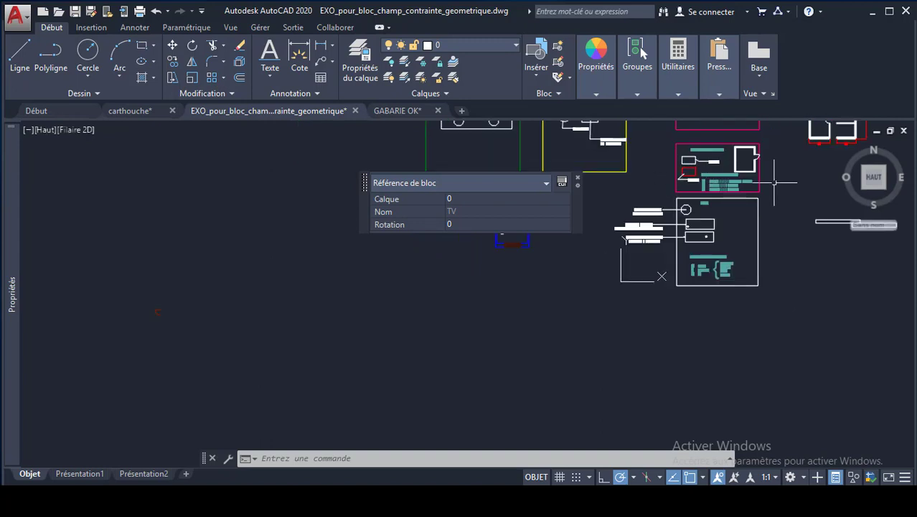
scroll(779, 191, up, 3)
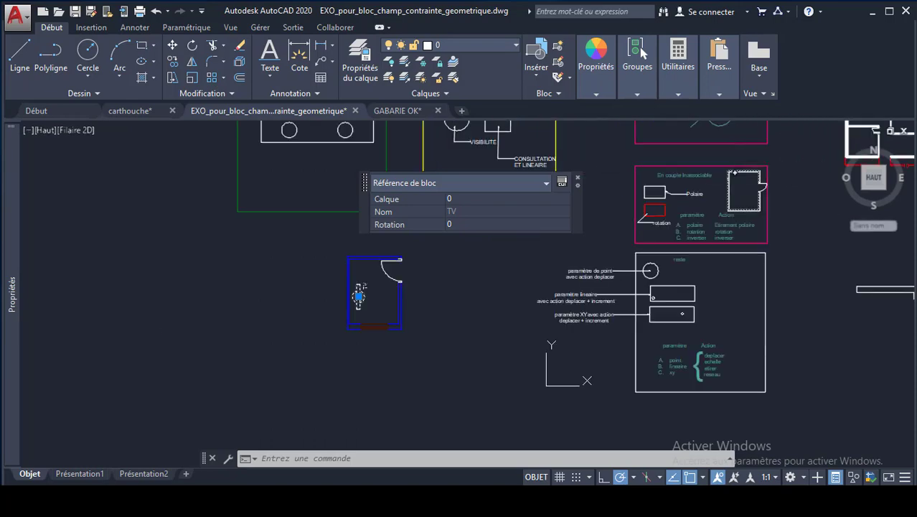
mouse_move(779, 192)
middle_down()
mouse_move(755, 227)
mouse_move(662, 292)
mouse_move(646, 262)
middle_up()
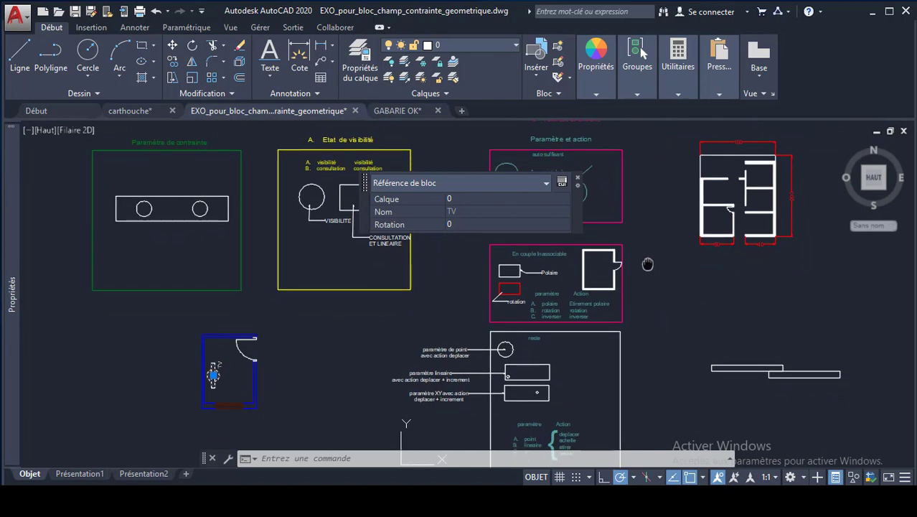
click(580, 180)
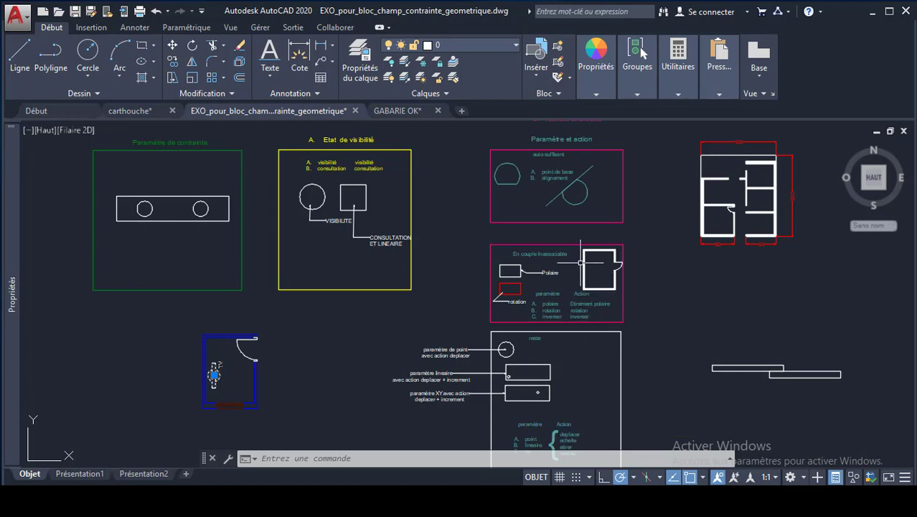
Step: Use the lookup grip of the square consultation block in the yellow frame to change it to a long rectangle, and clear the selection
scroll(572, 176, up, 2)
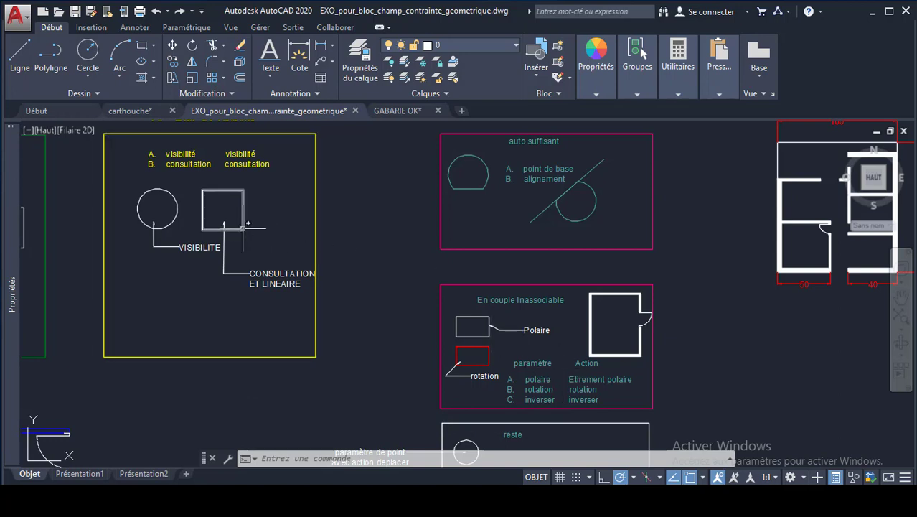
mouse_move(247, 224)
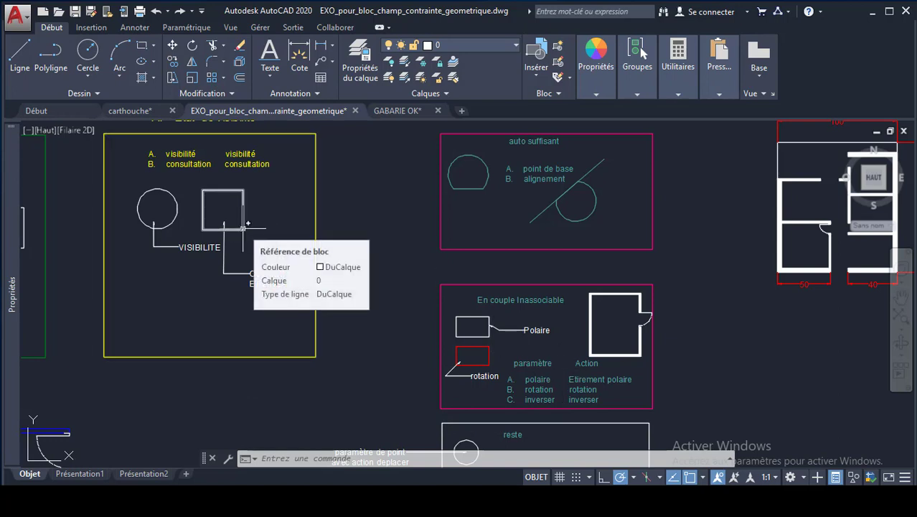
click(246, 225)
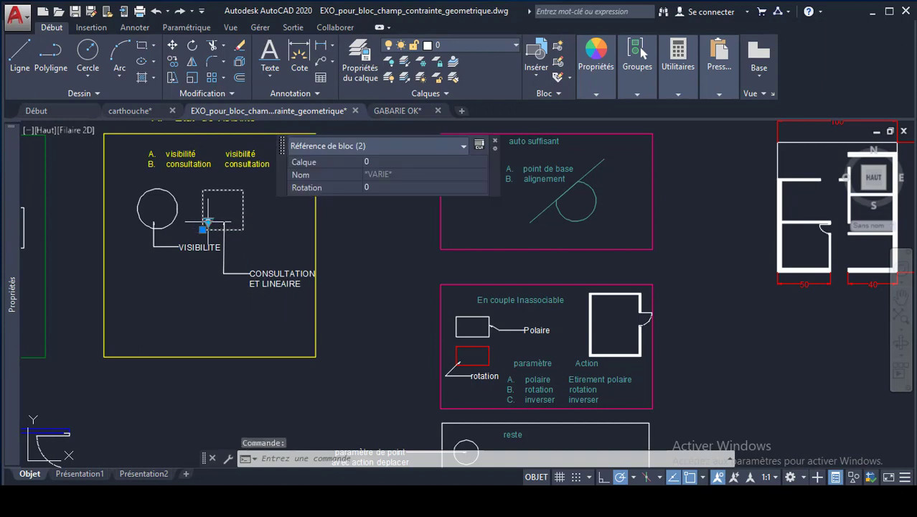
click(209, 224)
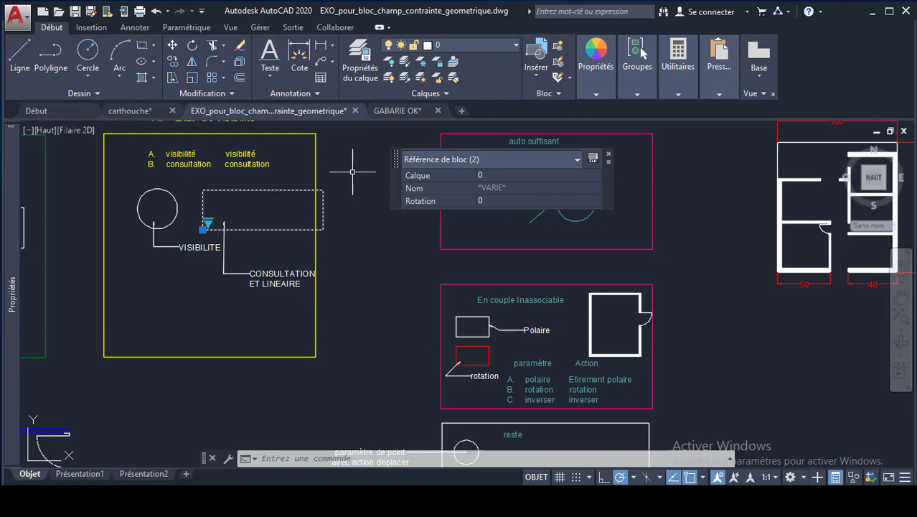
scroll(352, 239, down, 2)
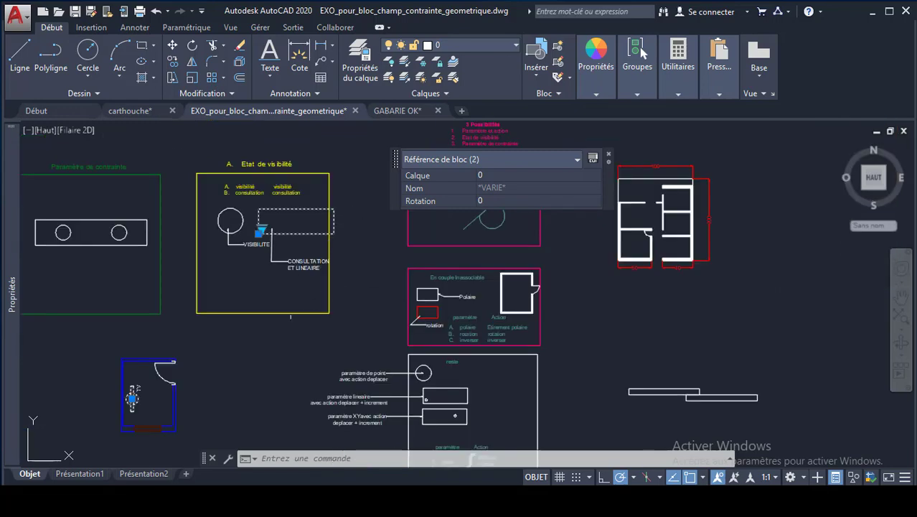
scroll(104, 421, up, 4)
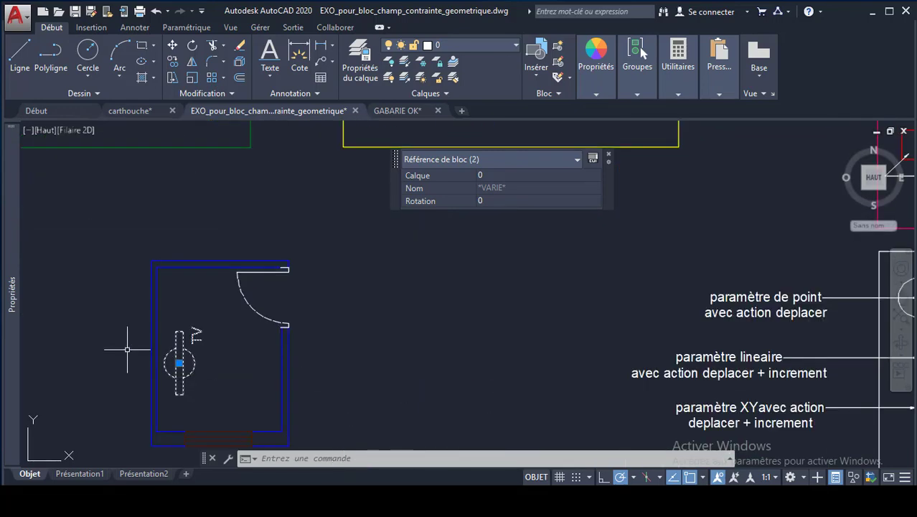
key(Escape)
Step: Insert the TV block inside the white-walled room of the "En couple Inassociable" frame
scroll(191, 373, up, 2)
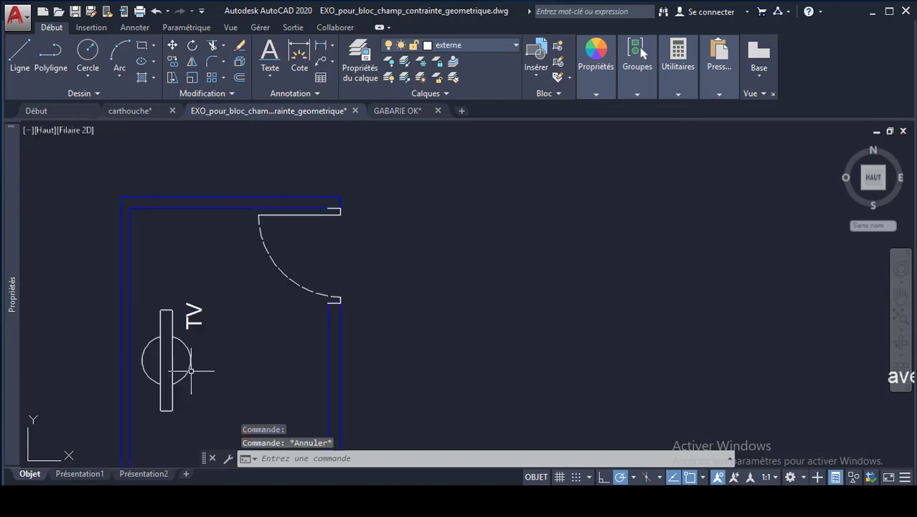
scroll(208, 348, down, 6)
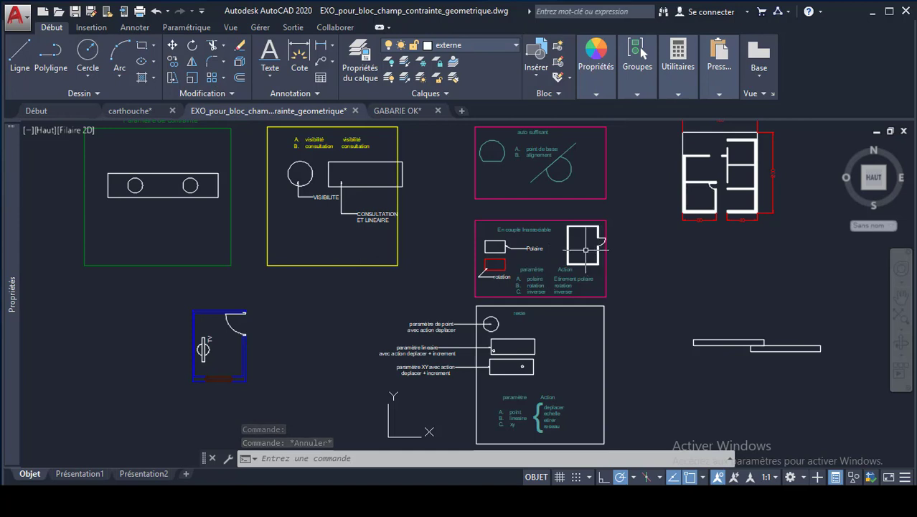
scroll(590, 248, up, 4)
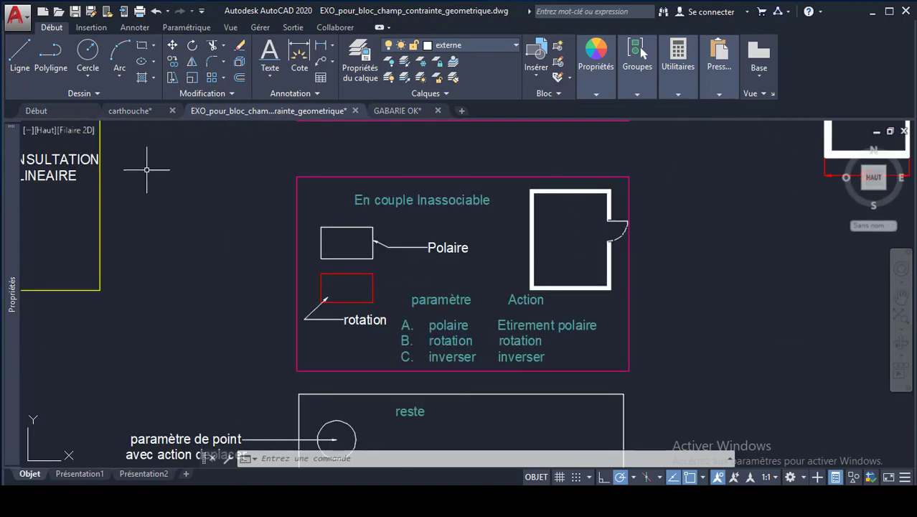
click(92, 27)
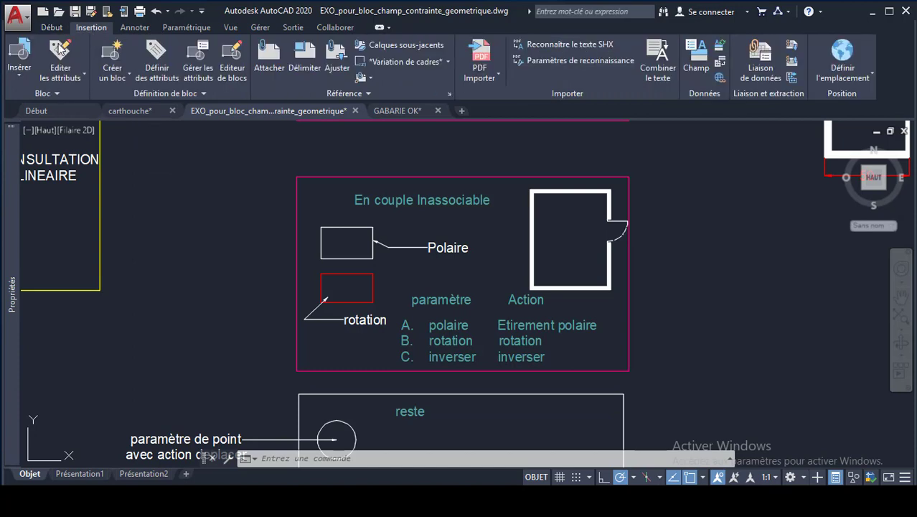
click(20, 60)
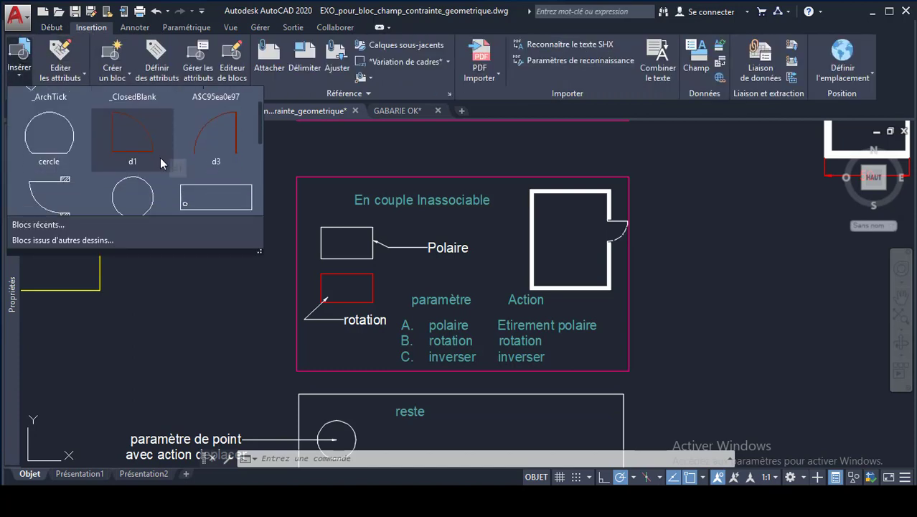
scroll(178, 185, down, 5)
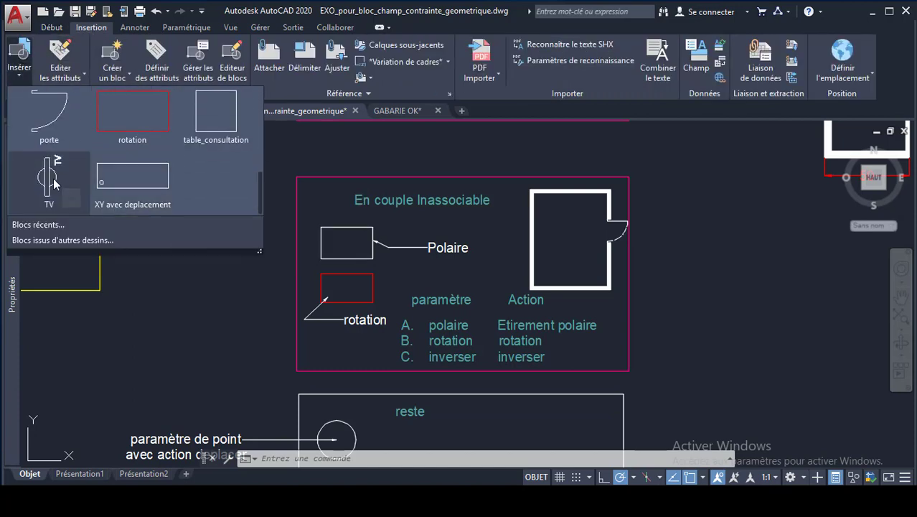
click(61, 195)
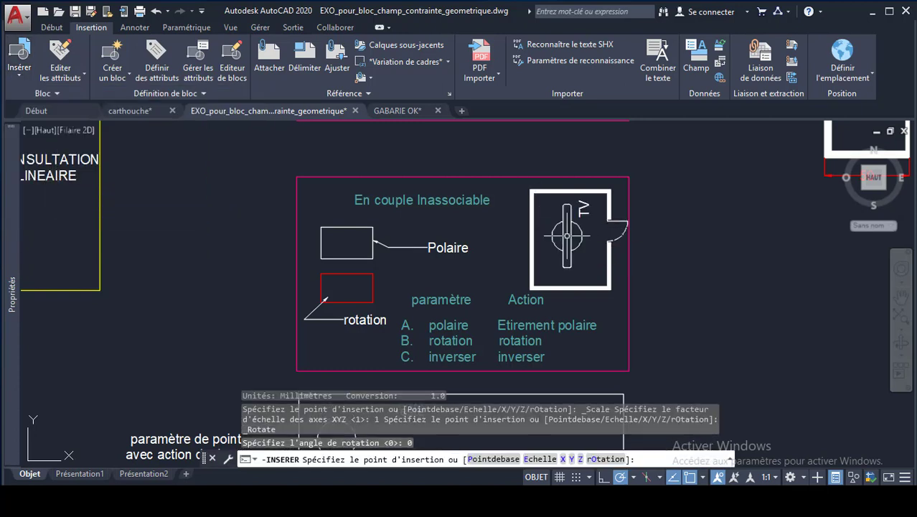
click(584, 244)
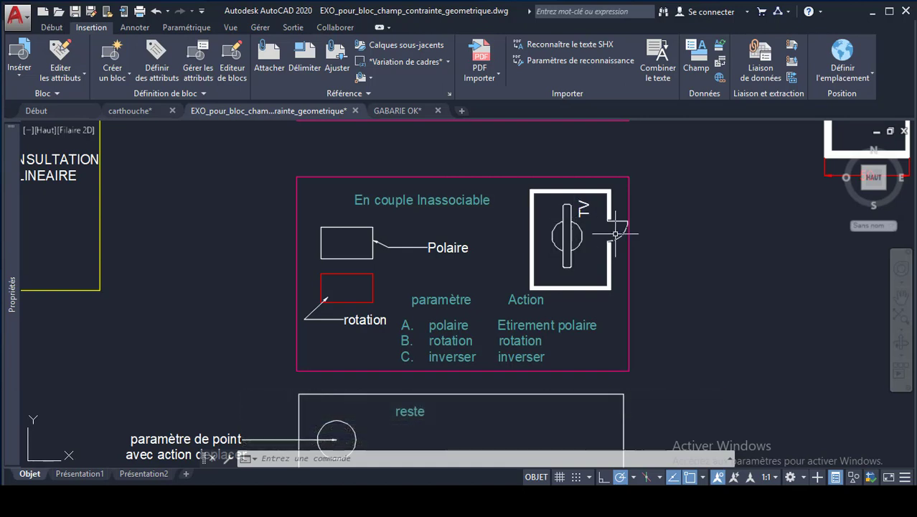
Step: Try both flip directions of the porte block in the blue room, leaving Etat d'inversion1 and Etat d'inversion2 at Inversé
scroll(605, 240, down, 2)
scroll(605, 239, down, 4)
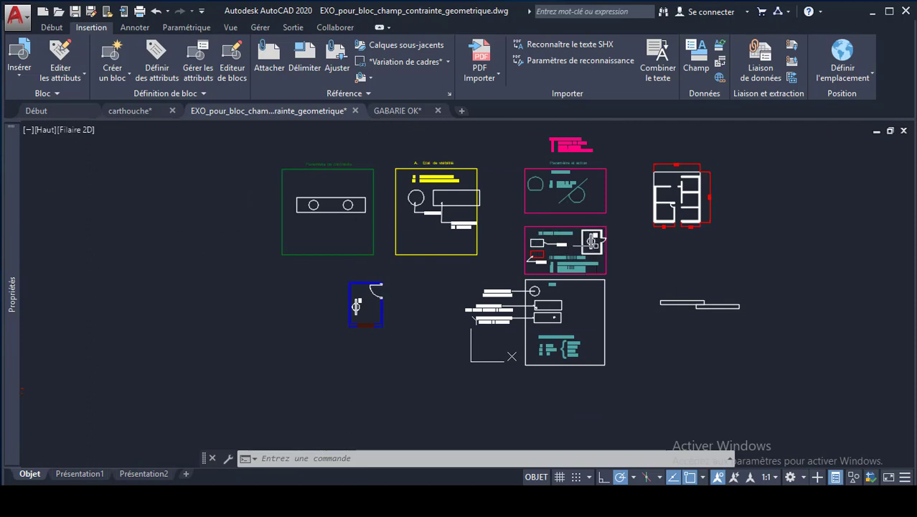
scroll(594, 242, up, 3)
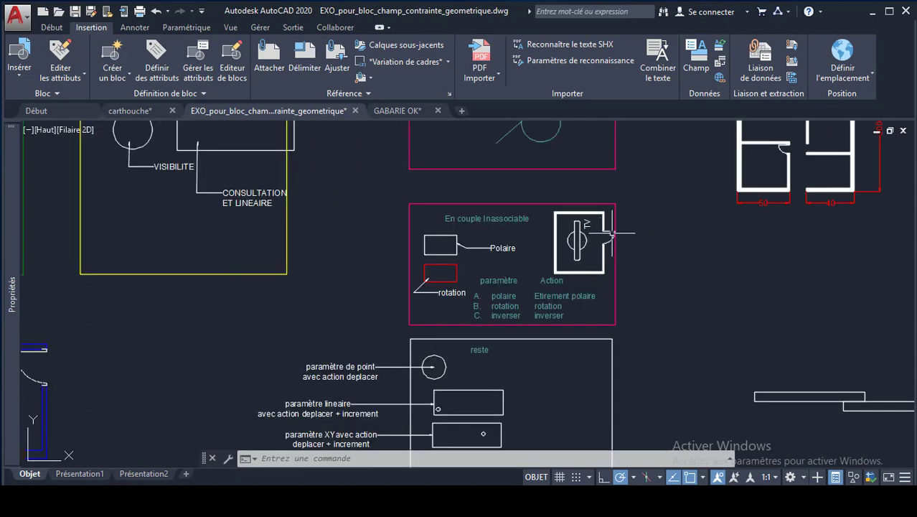
scroll(410, 264, down, 4)
scroll(305, 302, up, 8)
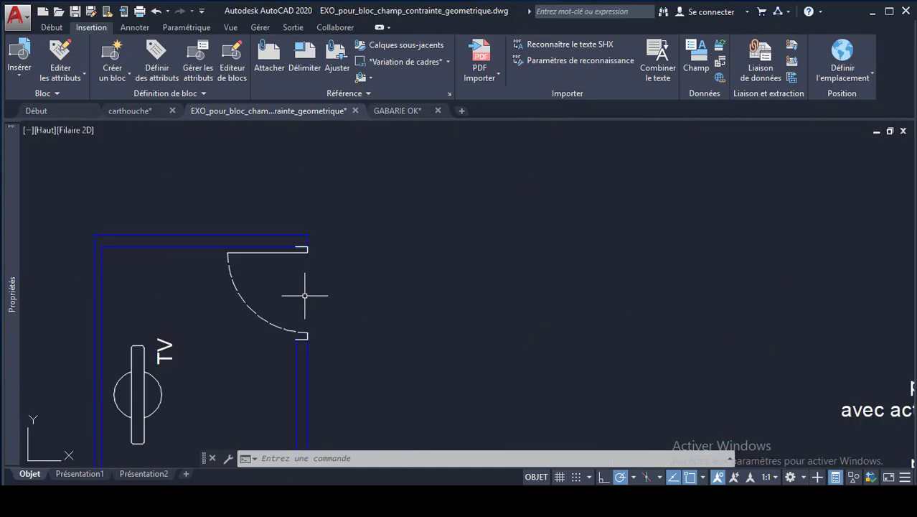
click(227, 268)
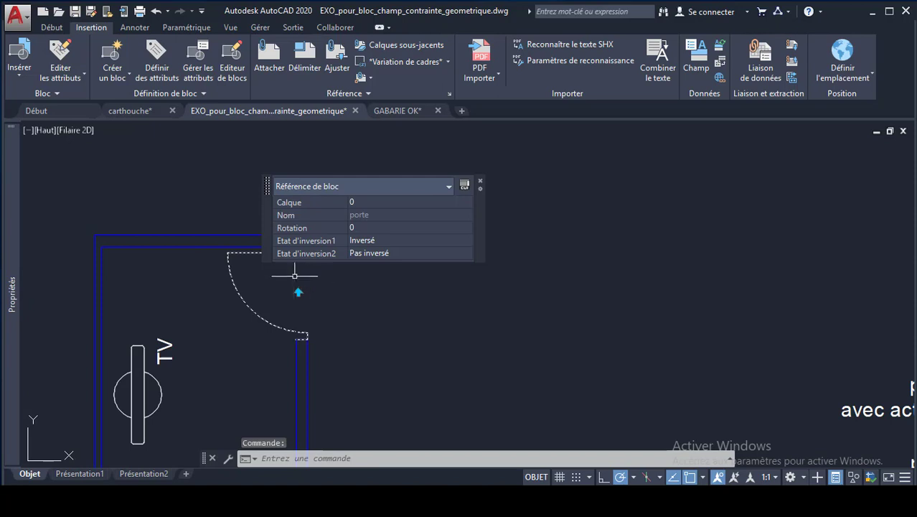
scroll(294, 277, up, 4)
drag(268, 188, 554, 191)
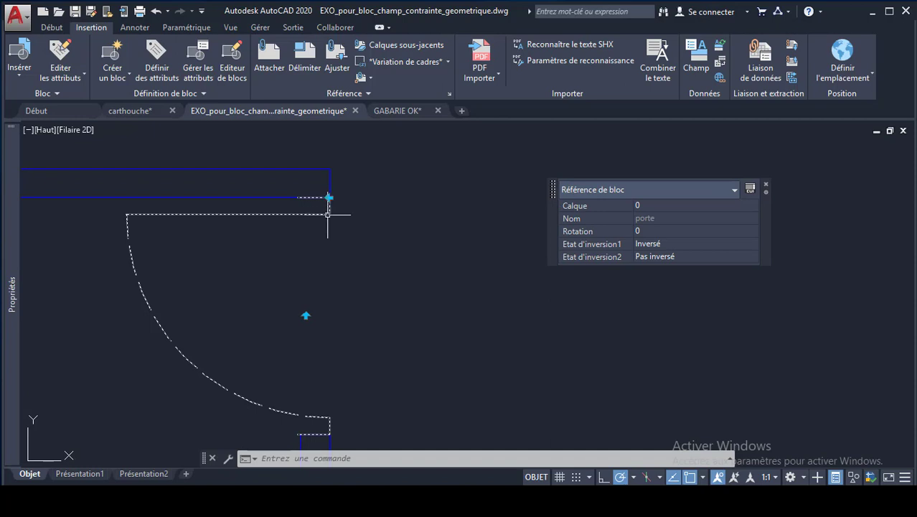
click(330, 197)
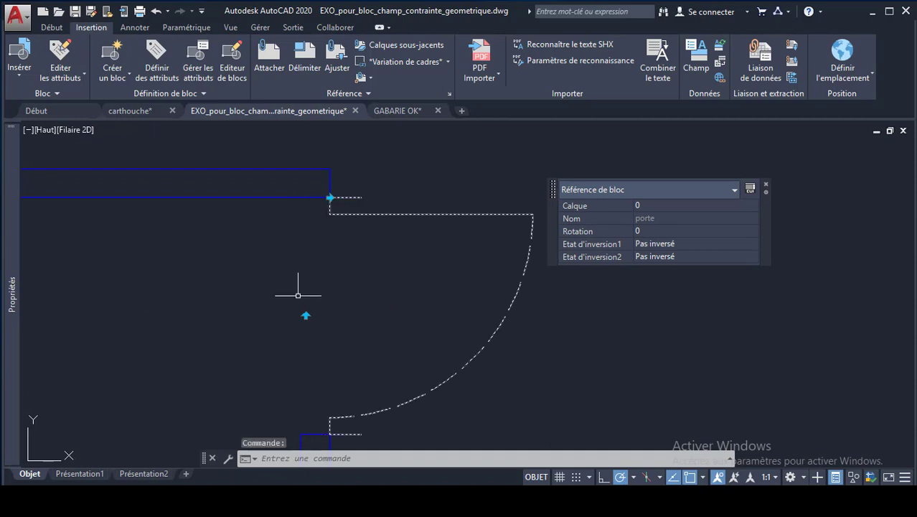
click(306, 316)
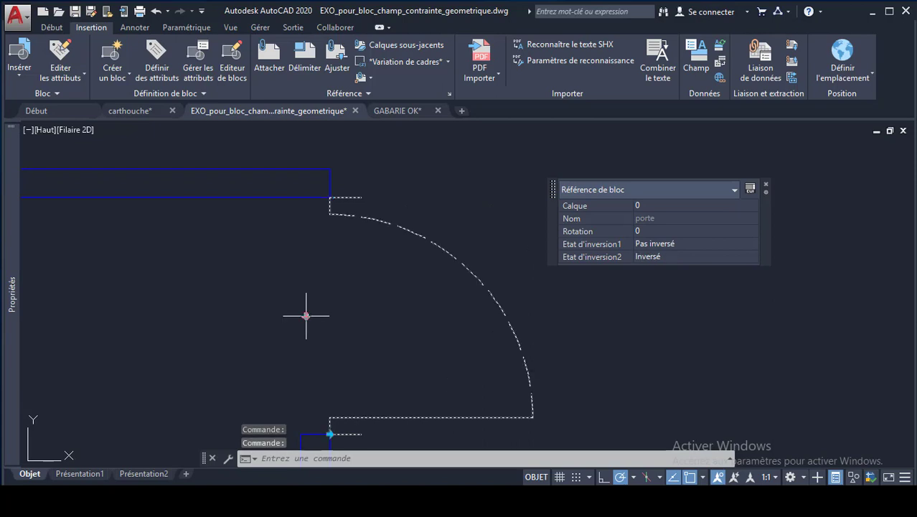
click(330, 433)
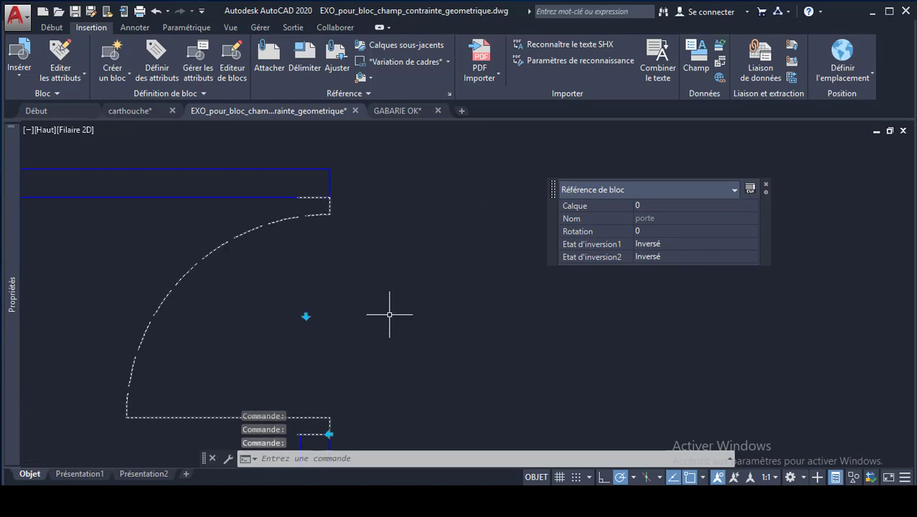
scroll(380, 337, down, 8)
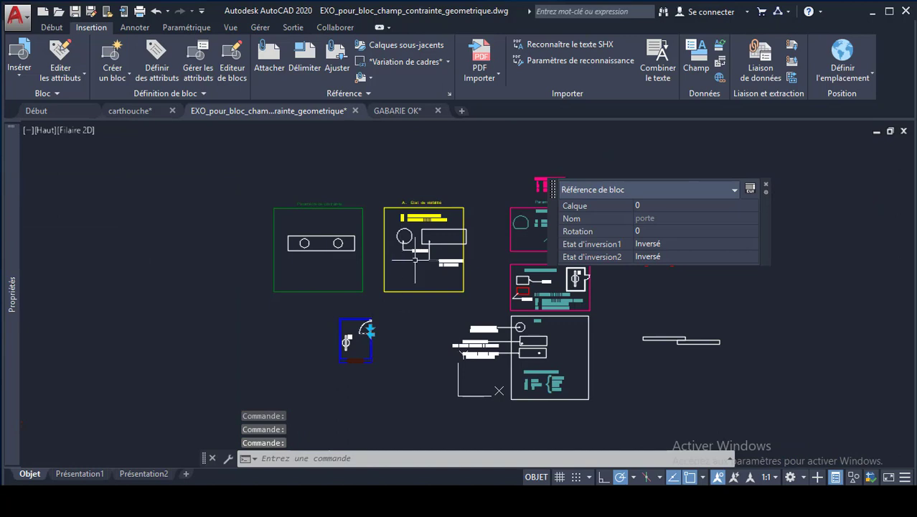
scroll(434, 248, up, 6)
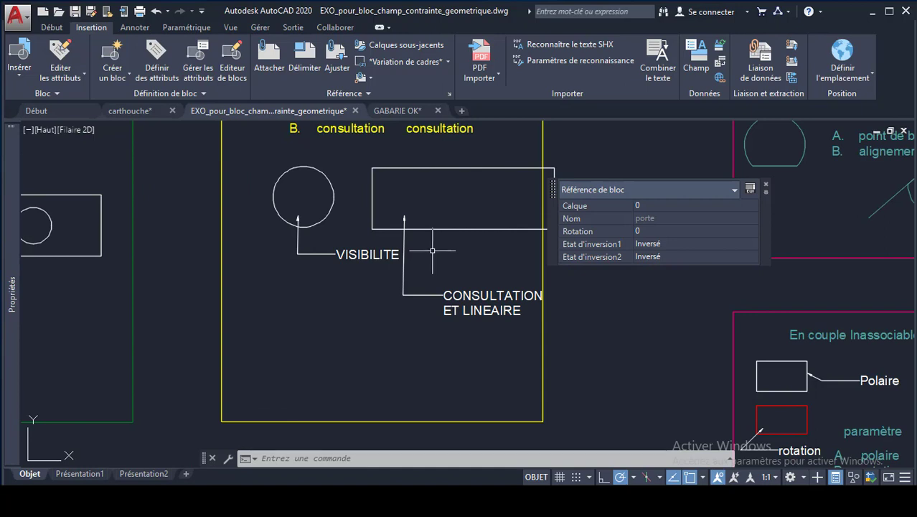
scroll(432, 250, down, 6)
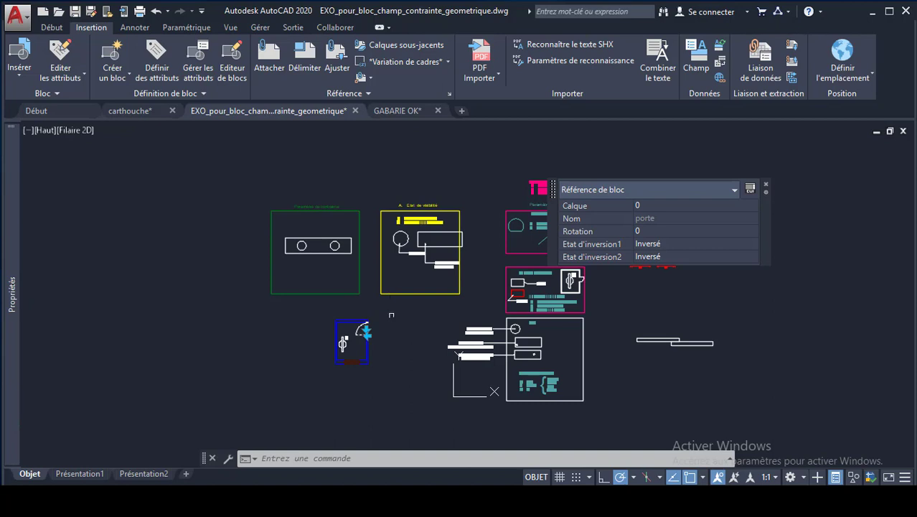
scroll(428, 268, up, 4)
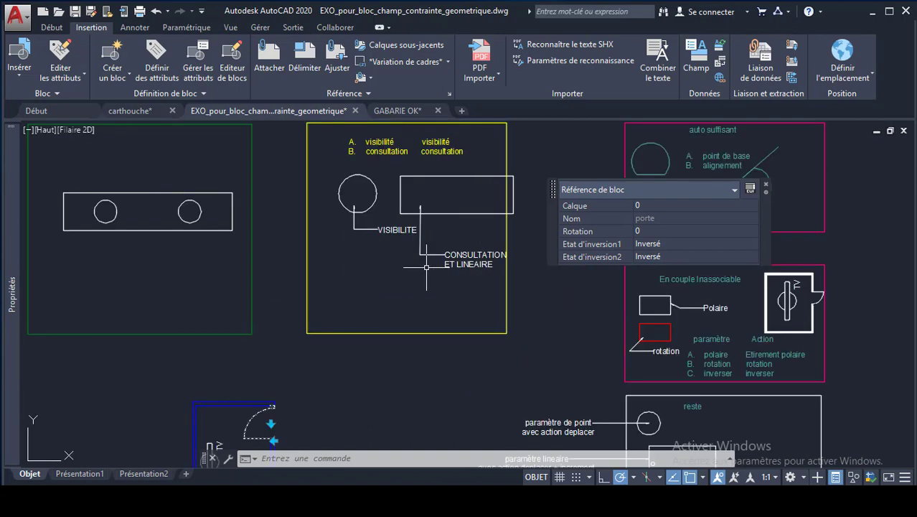
scroll(426, 269, down, 2)
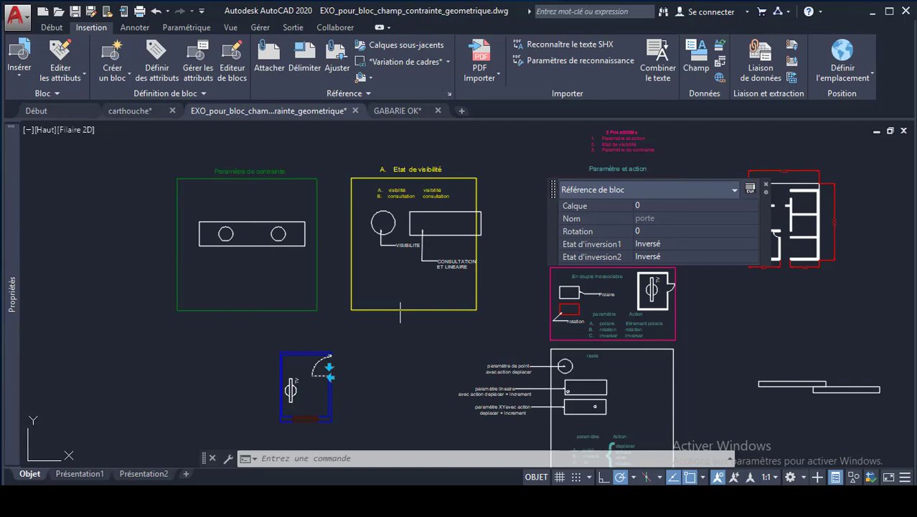
click(187, 350)
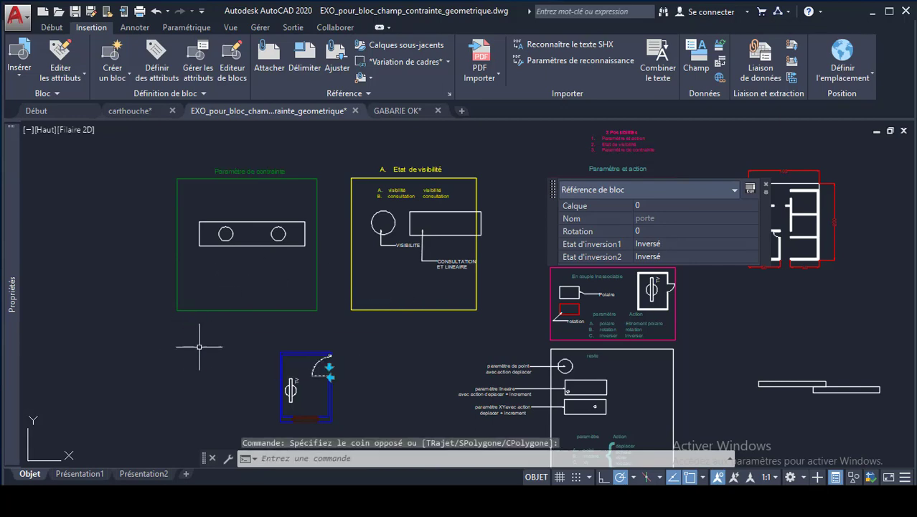
Step: Clear the selection, make layer 0 current and draw a horizontal rectangle below the yellow "Etat de visibilité" frame
key(Escape)
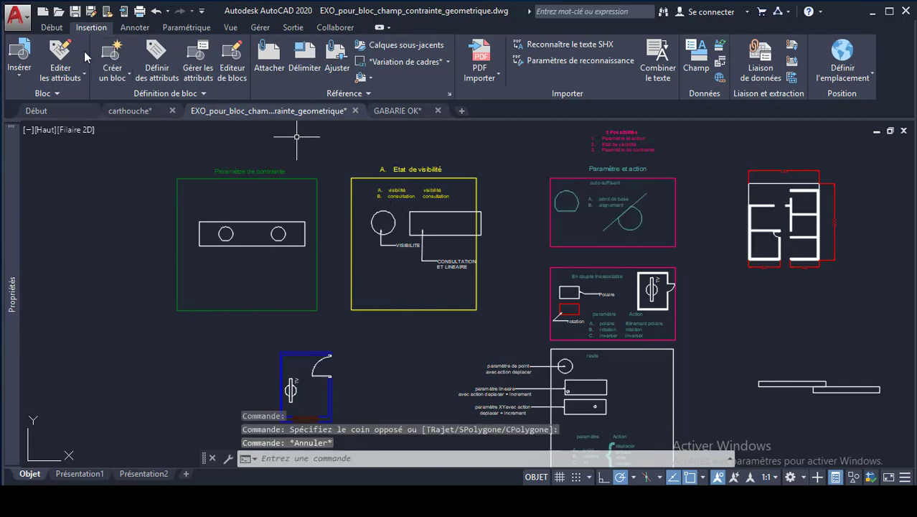
click(51, 27)
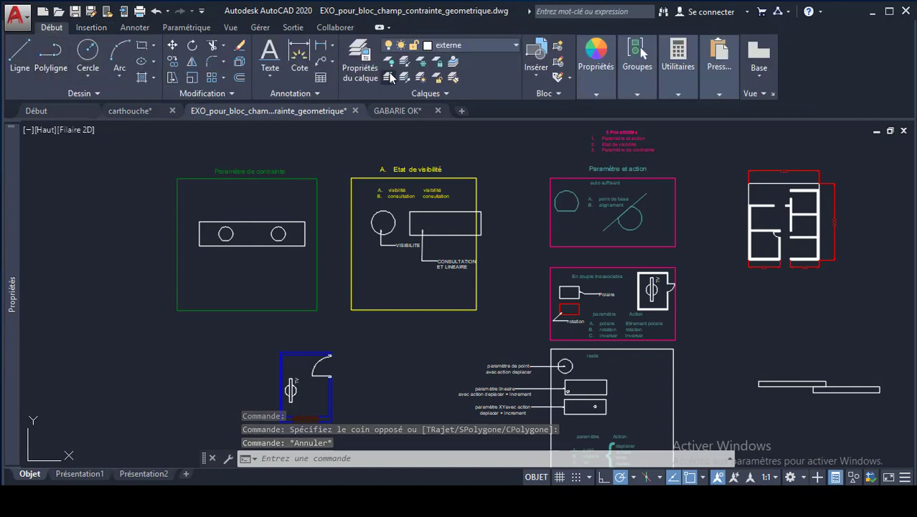
click(490, 44)
click(456, 61)
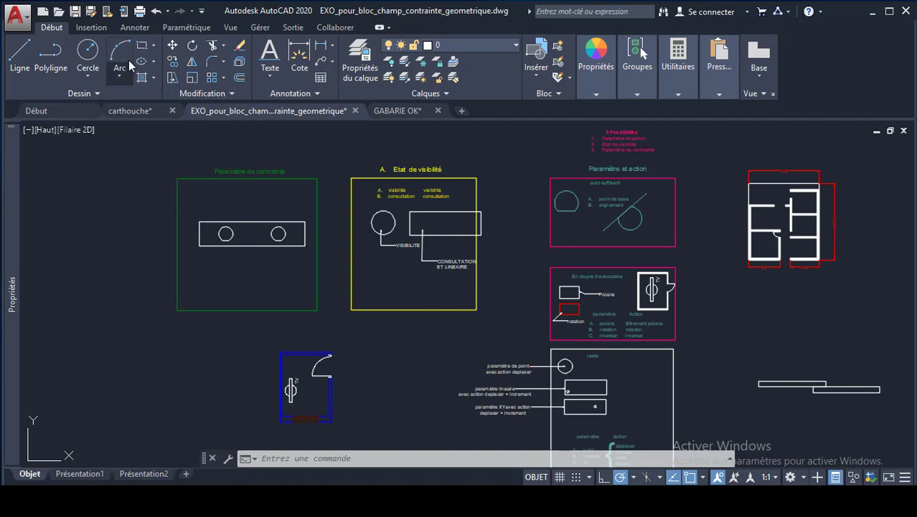
click(142, 44)
click(386, 339)
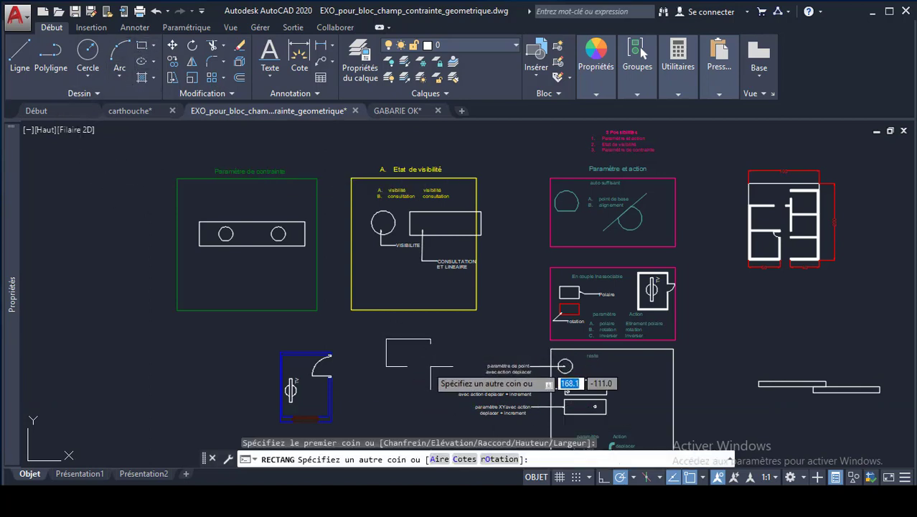
click(448, 360)
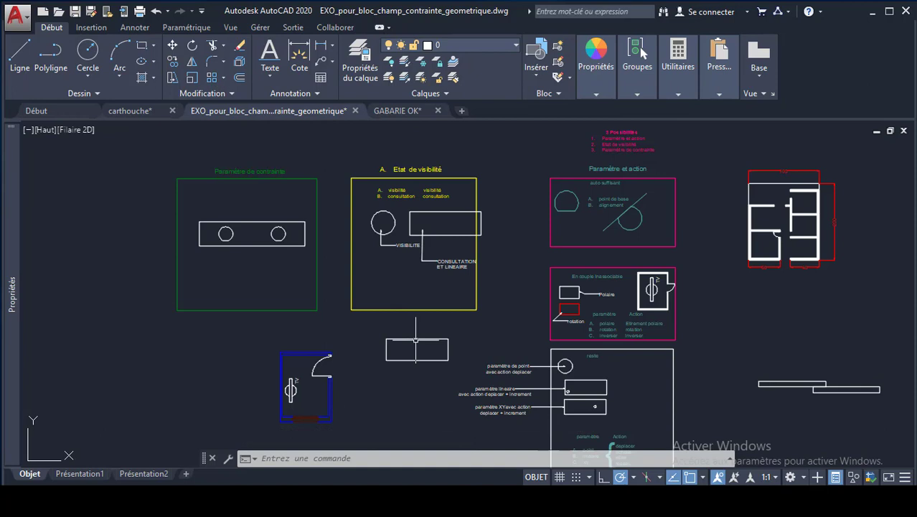
Step: Start a new block definition named "rectangle", keeping the drawn rectangle in view
mouse_move(413, 337)
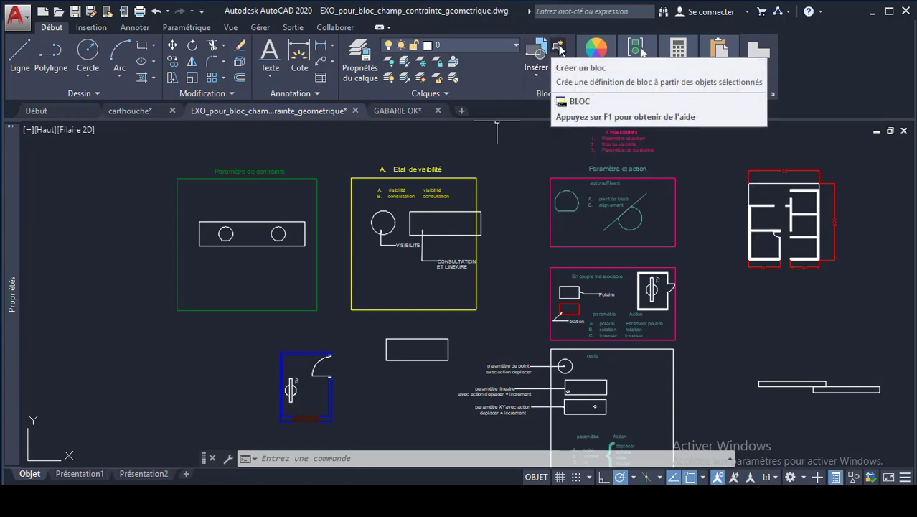
click(95, 32)
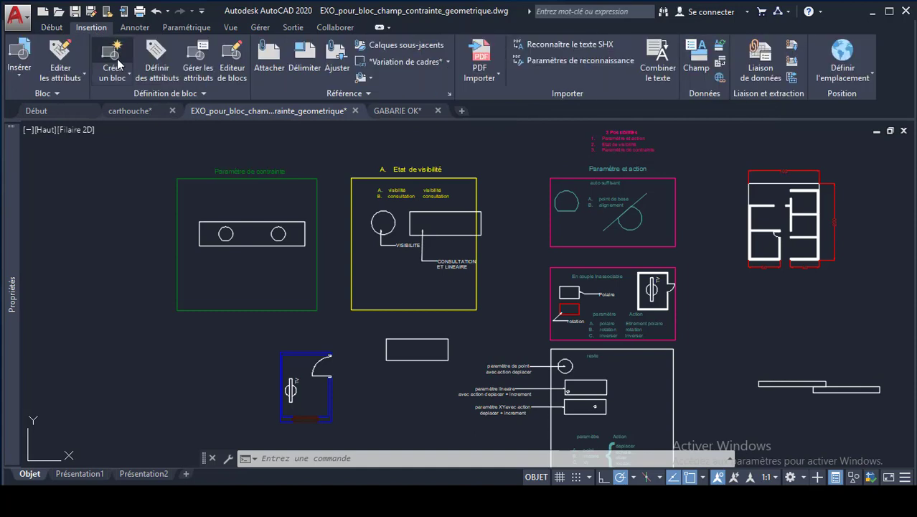
click(52, 29)
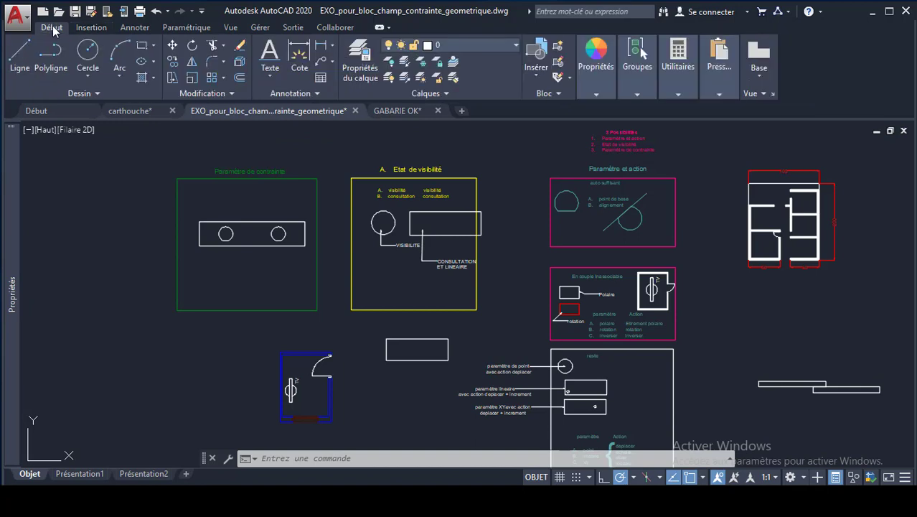
click(558, 50)
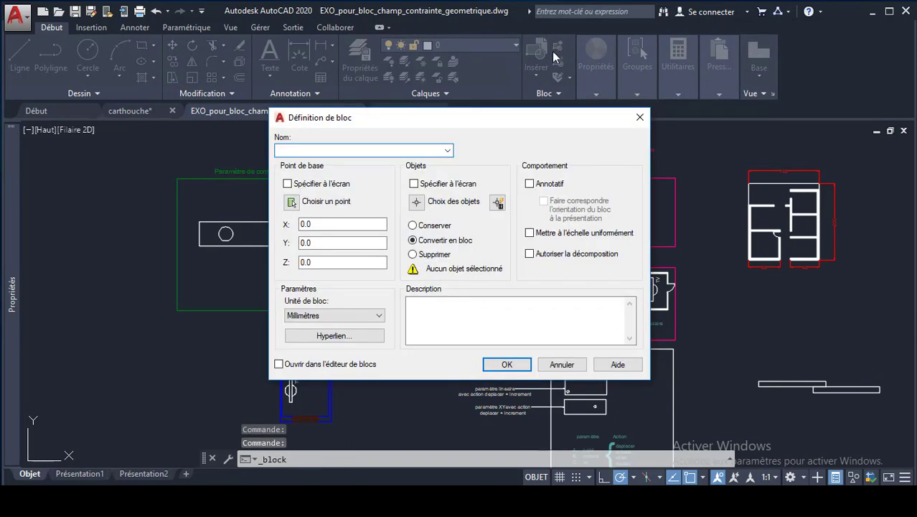
drag(497, 119, 700, 84)
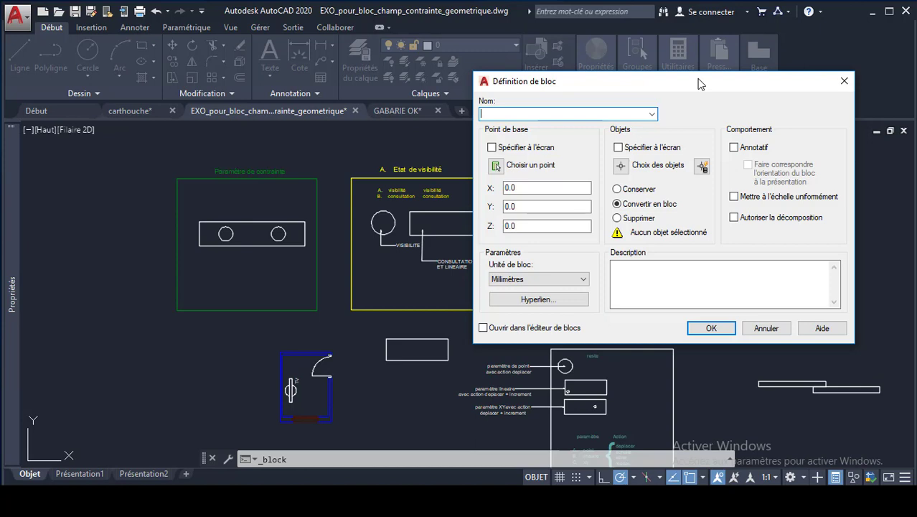
text(rectangle)
drag(582, 85, 608, 55)
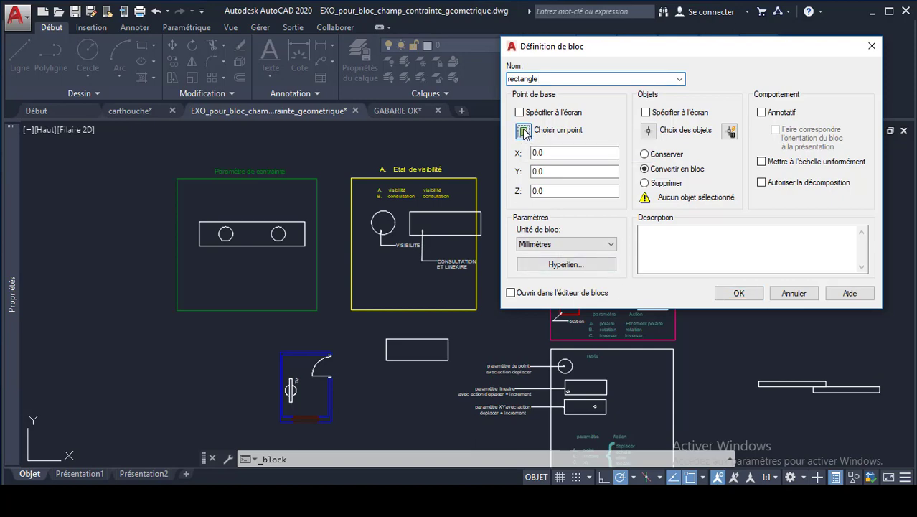
Step: Set the block's base point at the centre of the drawn rectangle and select that rectangle as its object
click(523, 131)
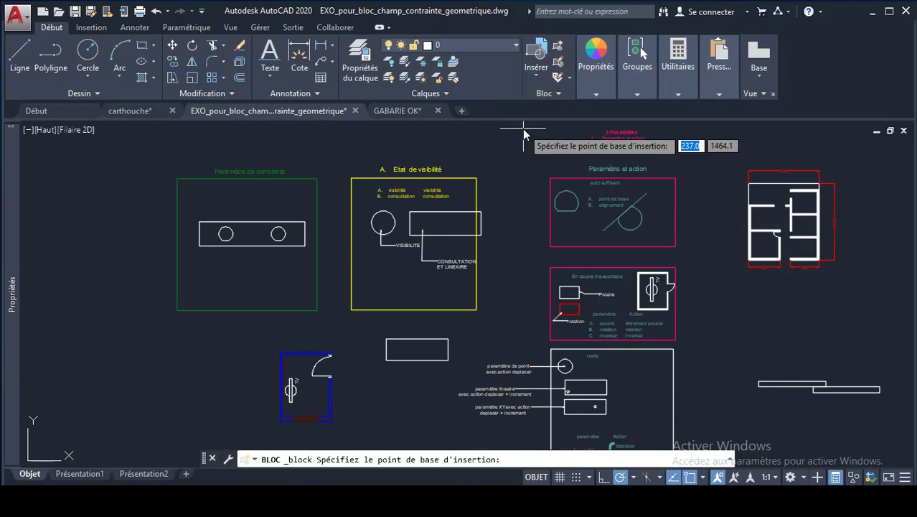
click(417, 349)
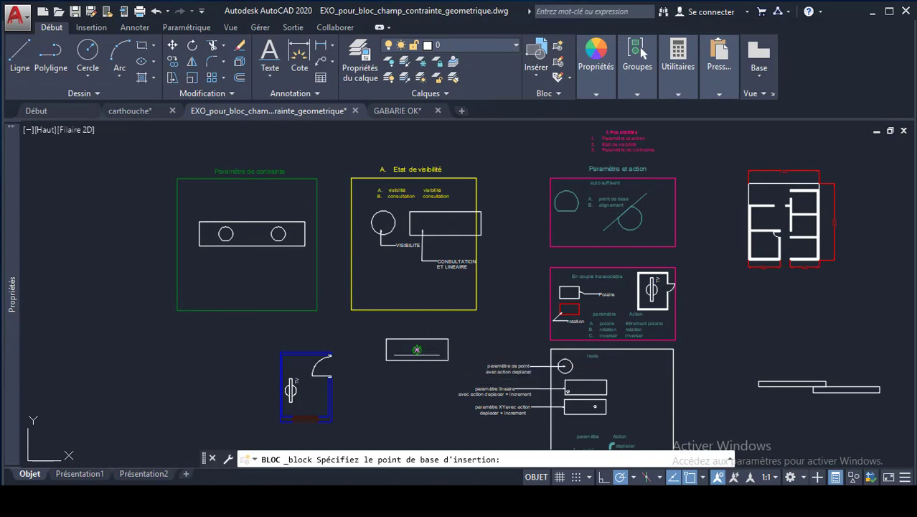
click(417, 349)
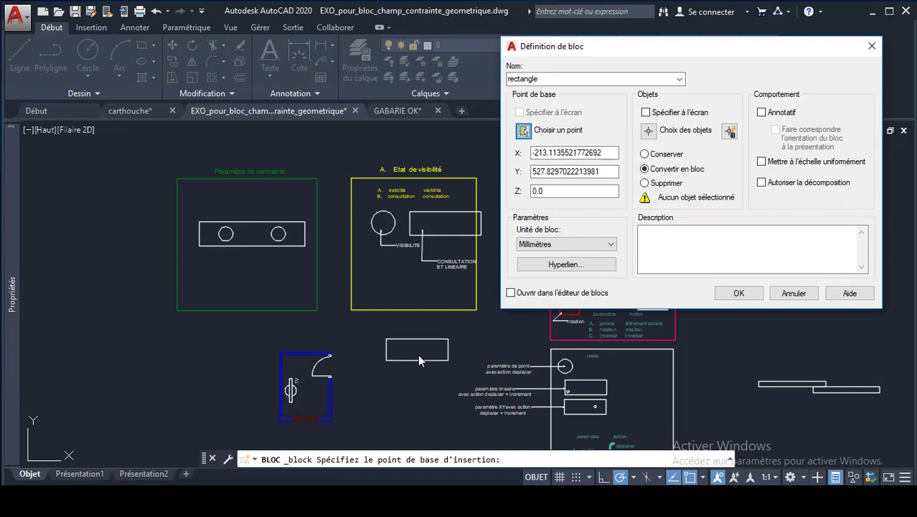
click(650, 132)
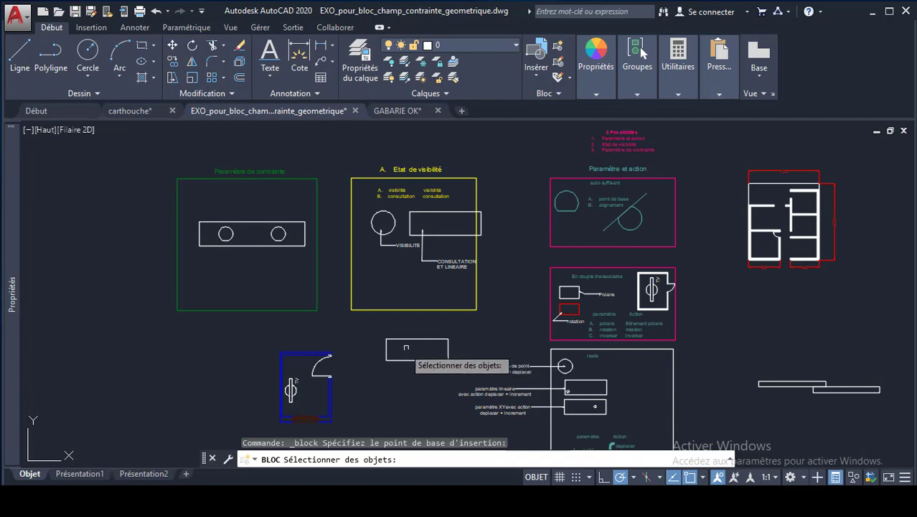
click(442, 339)
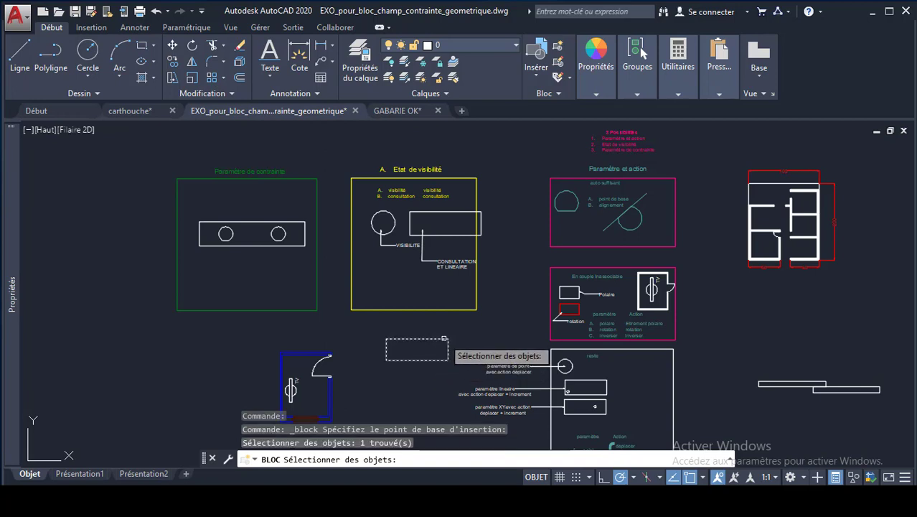
key(Return)
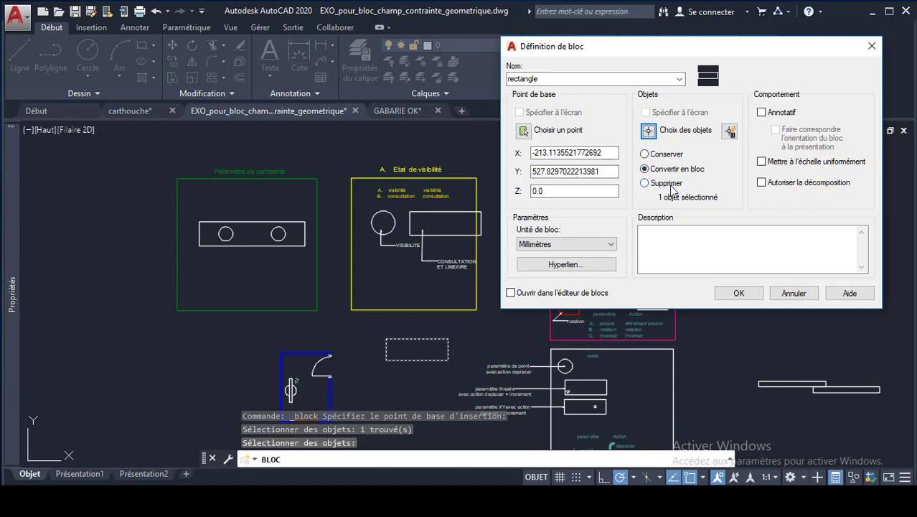
Step: Set the source object to Supprimer and the block unit to Millimètres, and create the block
click(645, 155)
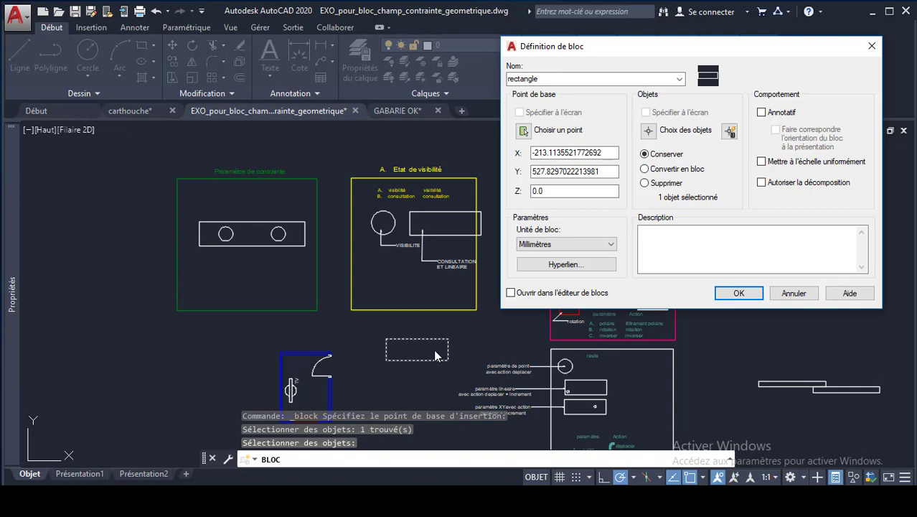
click(645, 184)
click(595, 244)
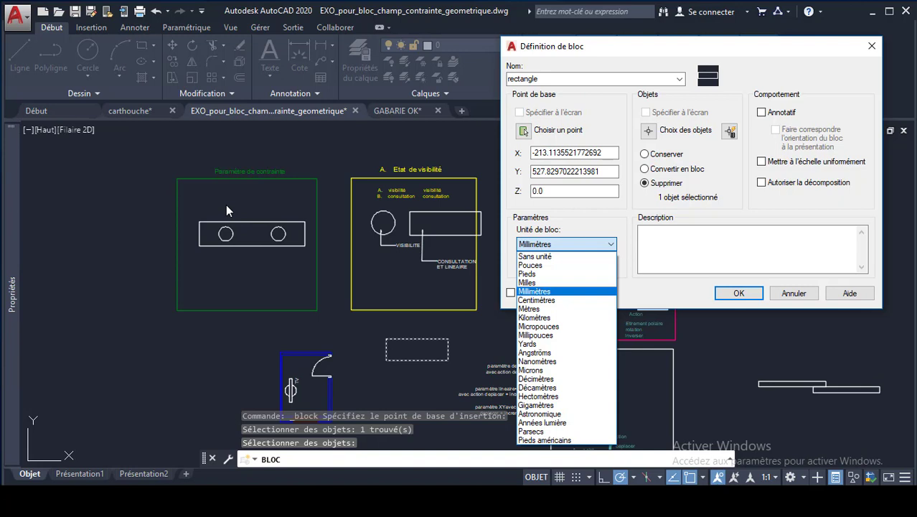
click(533, 292)
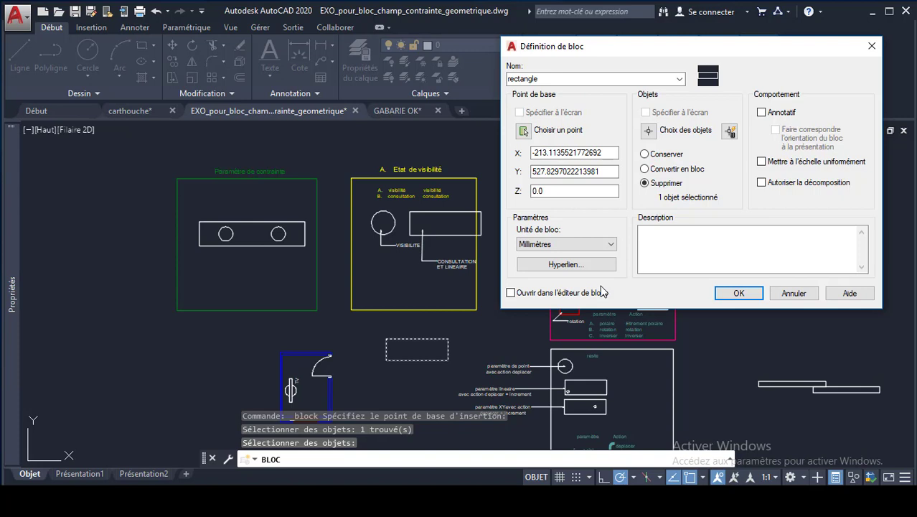
click(738, 293)
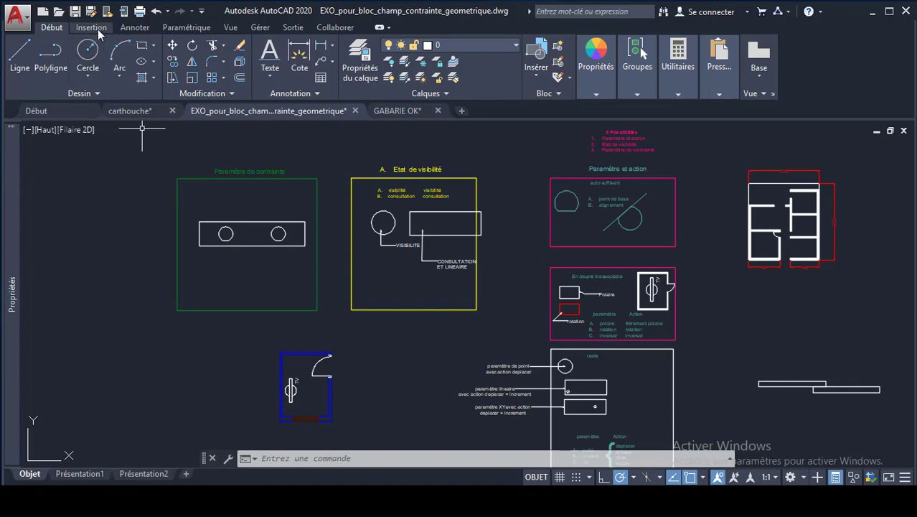
Step: Insert the rectangle block at the lower-left corner of the green "Paramètre de contrainte" frame
click(595, 93)
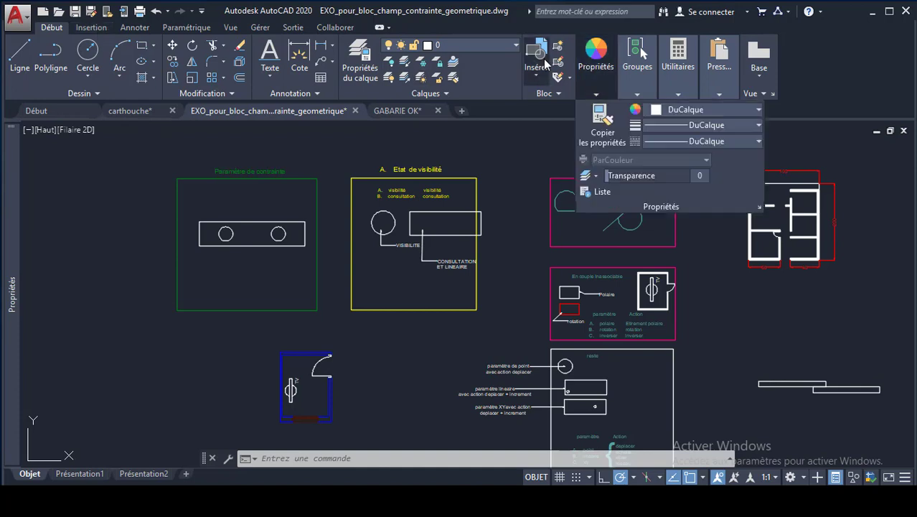
click(540, 58)
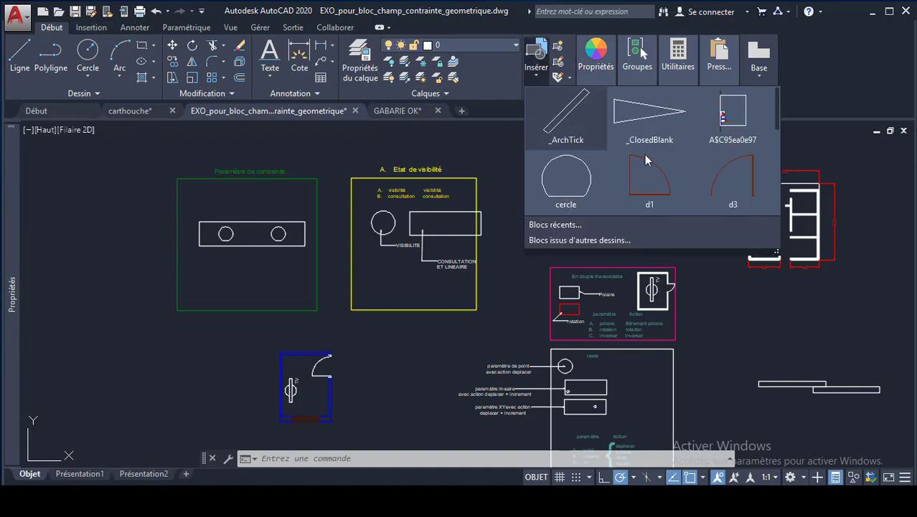
scroll(644, 154, down, 1)
scroll(650, 167, down, 2)
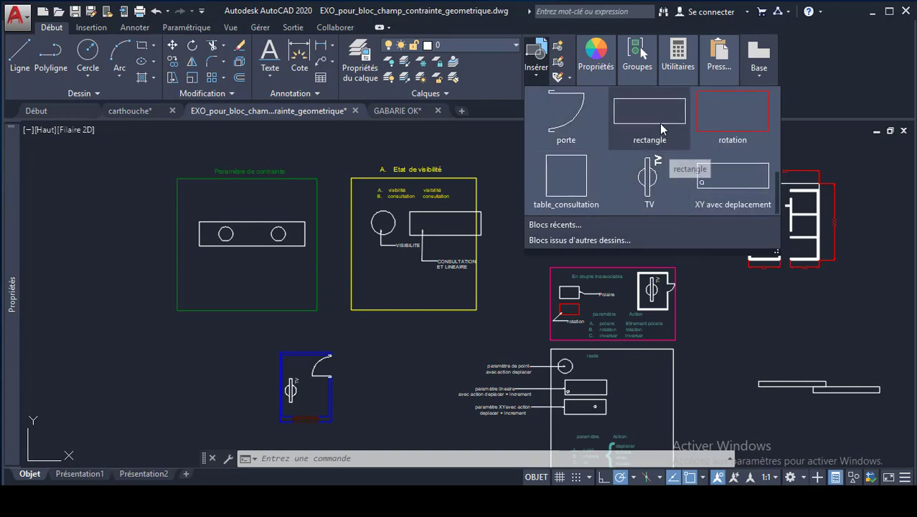
click(654, 113)
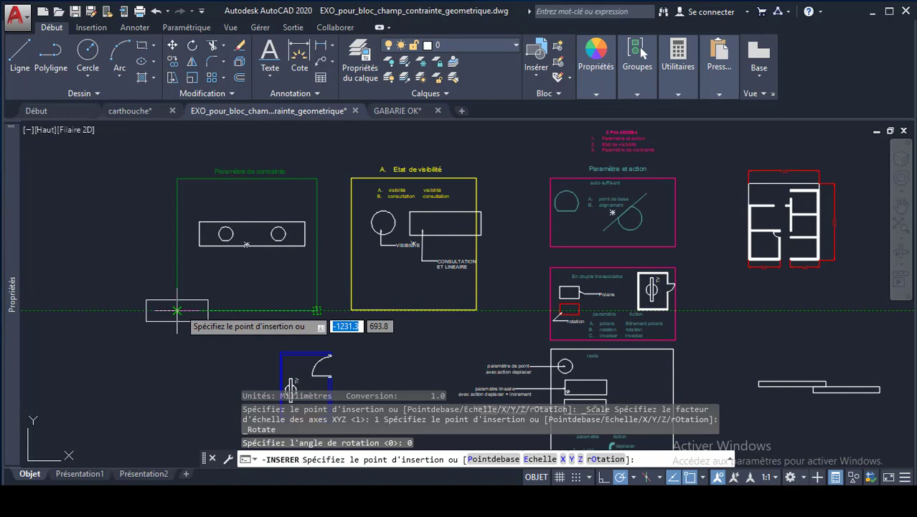
click(177, 310)
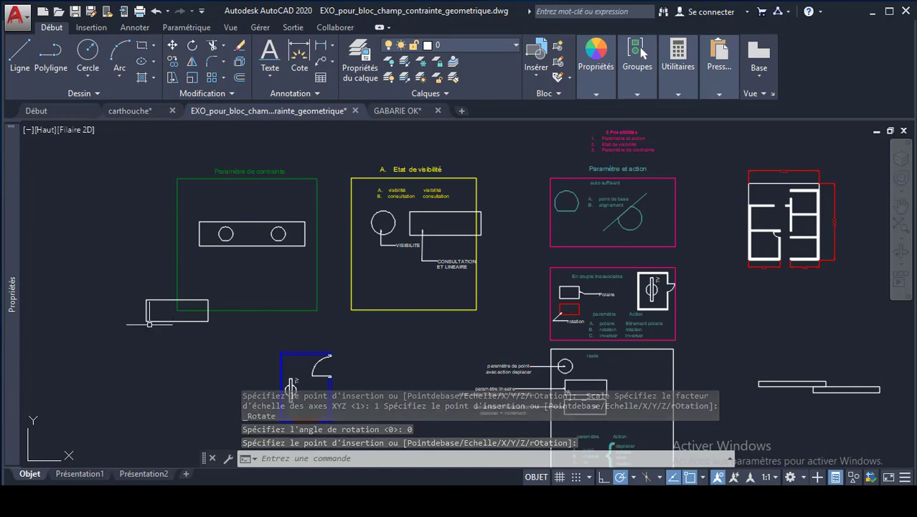
Step: Examine the layer, name and rotation of the rectangle block at the green frame's corner, and clear the selection
click(153, 299)
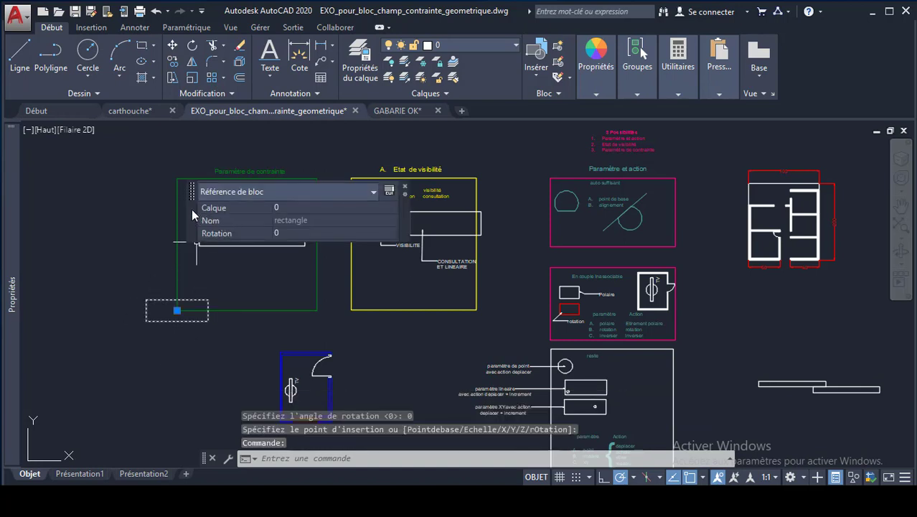
drag(191, 209, 226, 301)
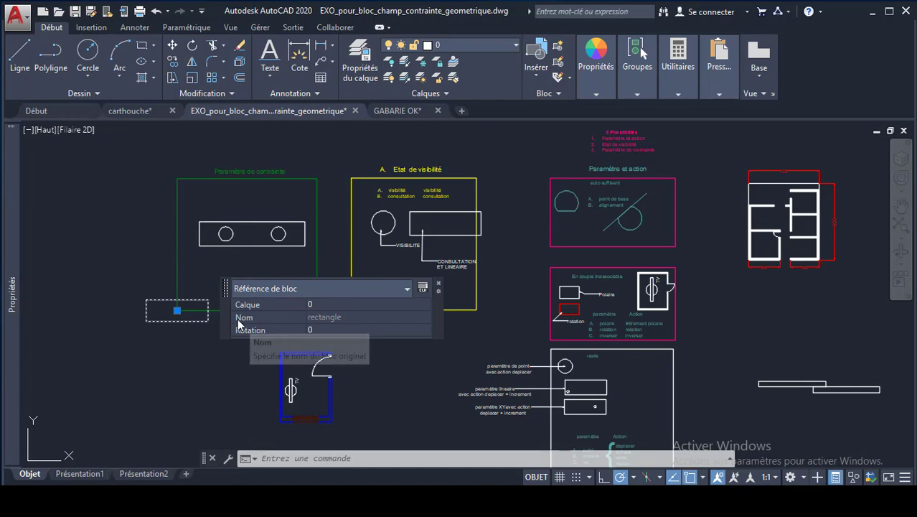
key(Escape)
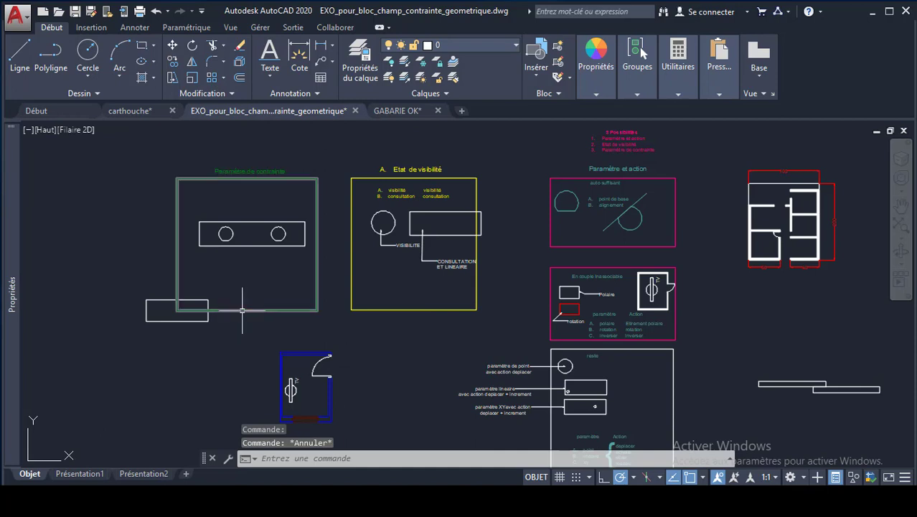
mouse_move(206, 322)
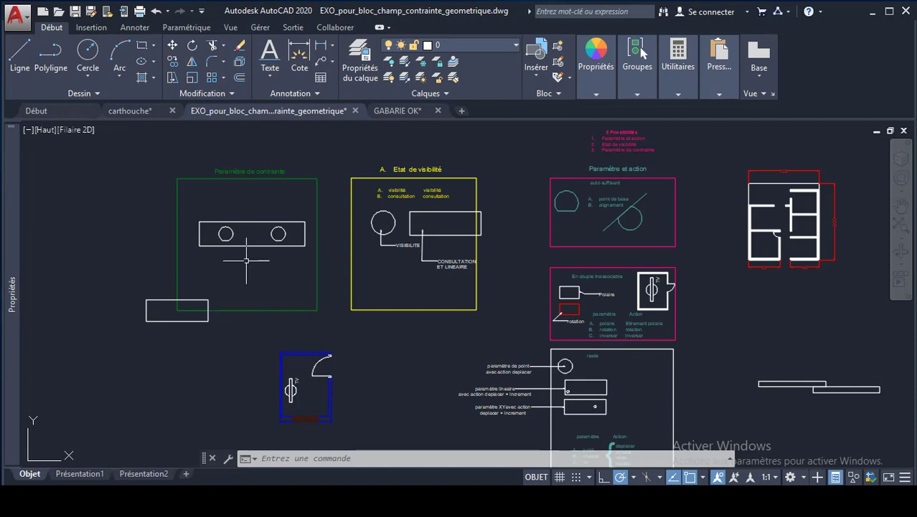
Step: Make layer "3 possibilite" current and insert the rectangle block at the lower-right corner of the magenta "auto suffisant" frame
click(460, 45)
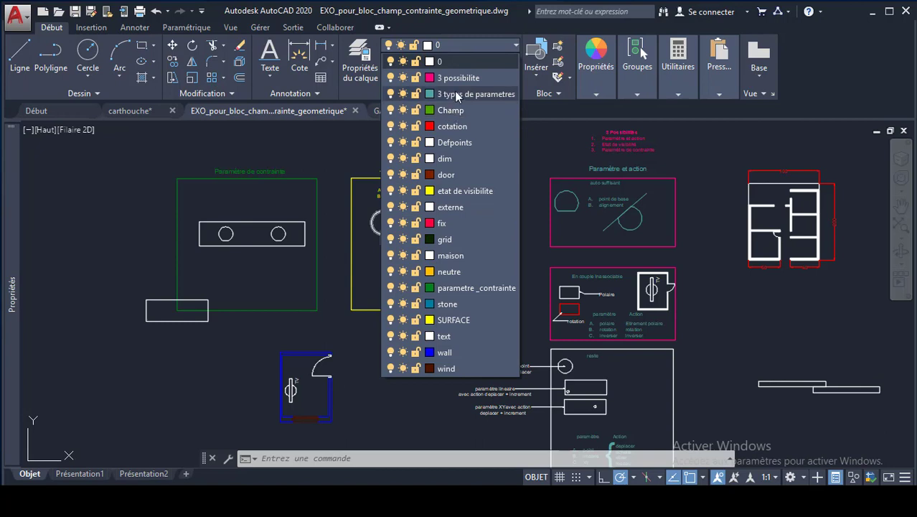
click(459, 78)
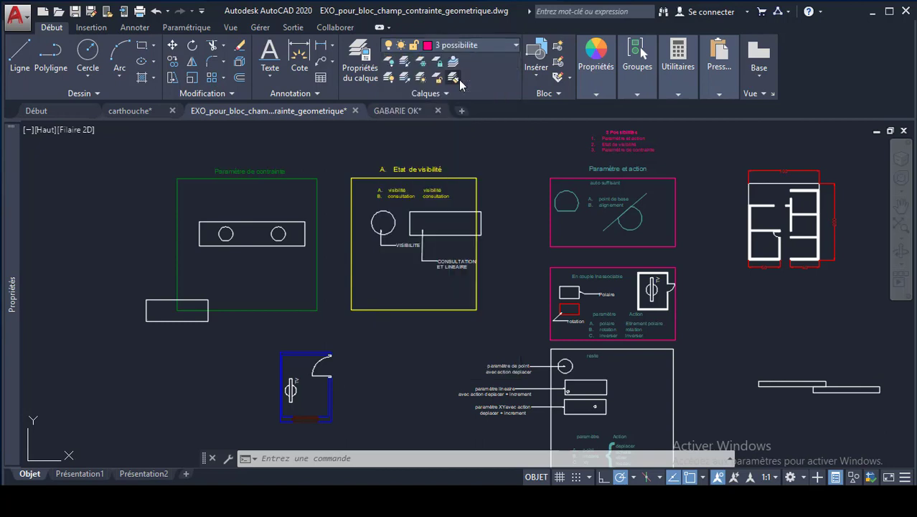
click(537, 67)
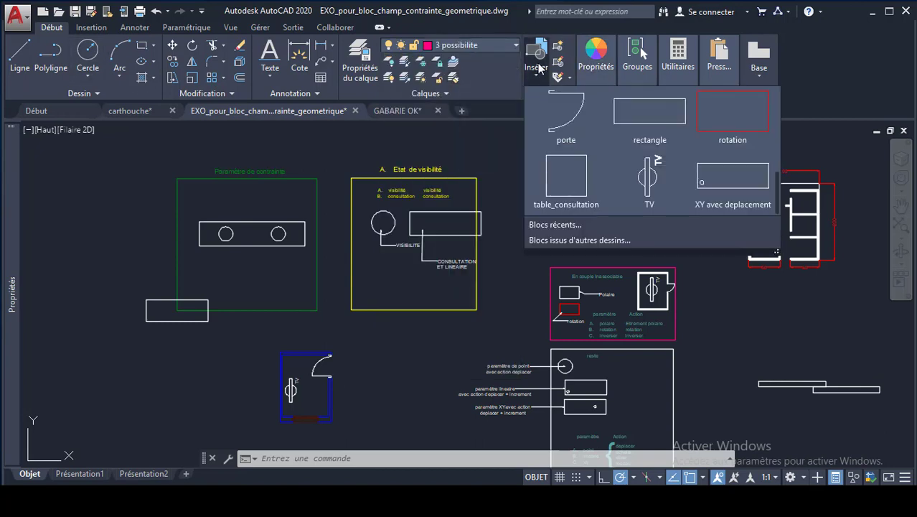
click(641, 115)
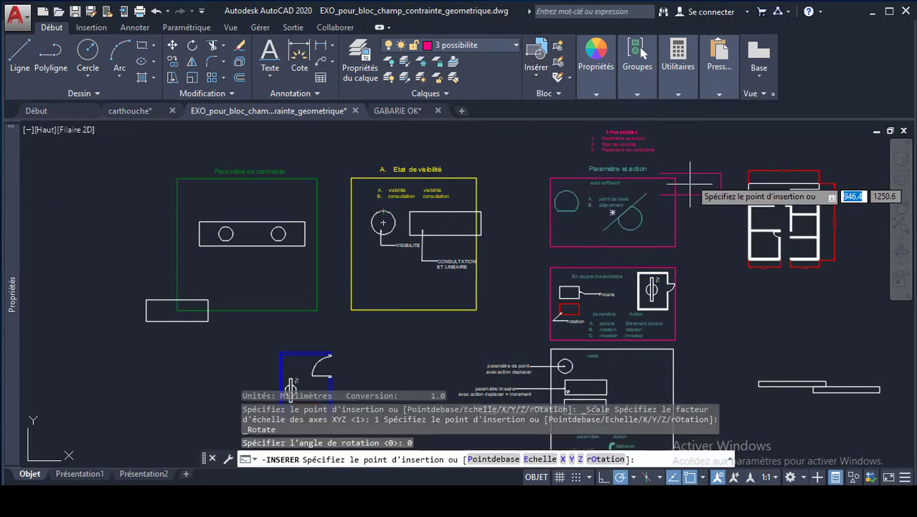
click(685, 253)
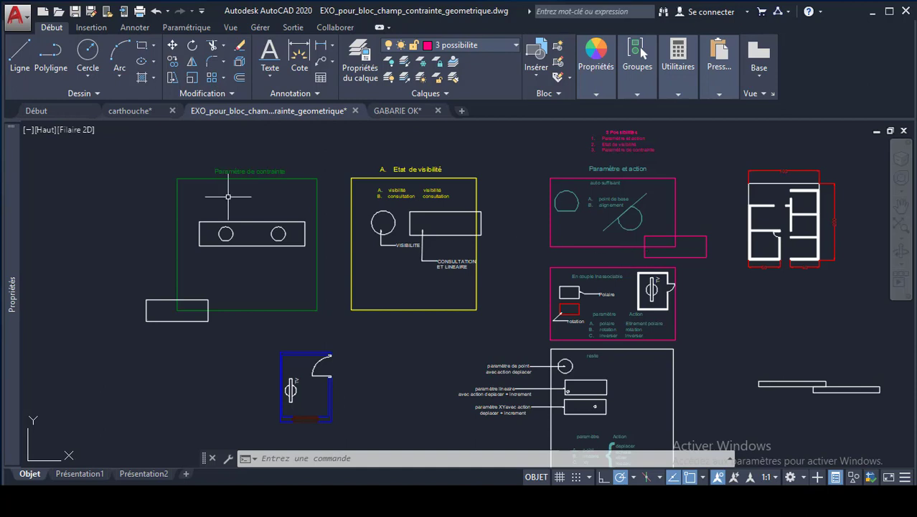
Step: Draw a circle with a radius of about 120 just below the yellow "Etat de visibilité" frame
click(141, 45)
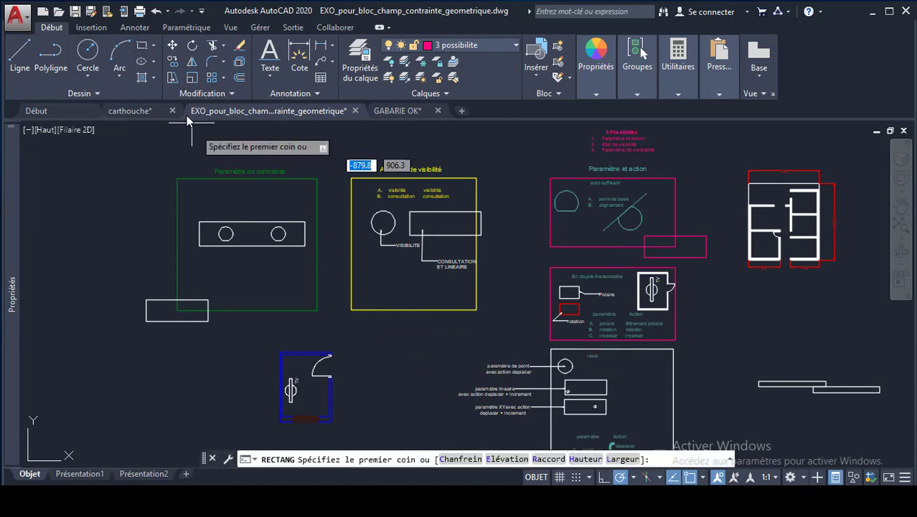
click(88, 51)
click(394, 344)
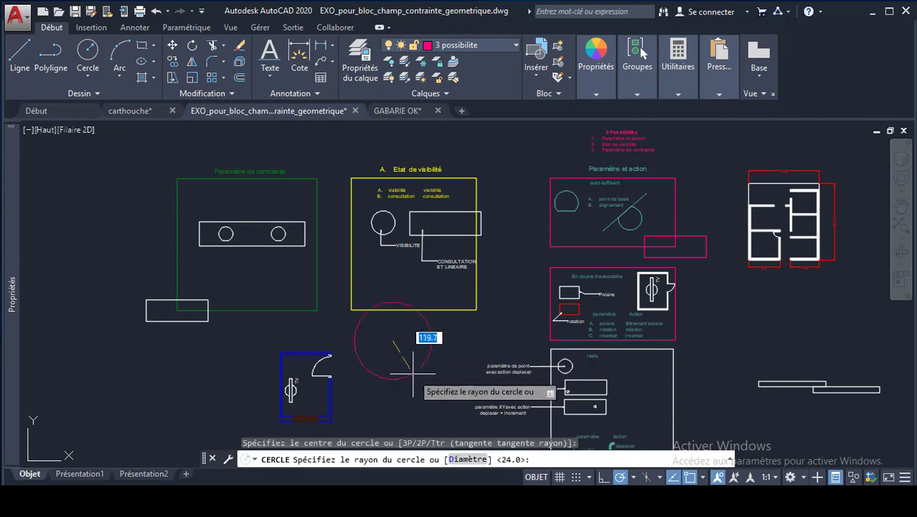
click(418, 356)
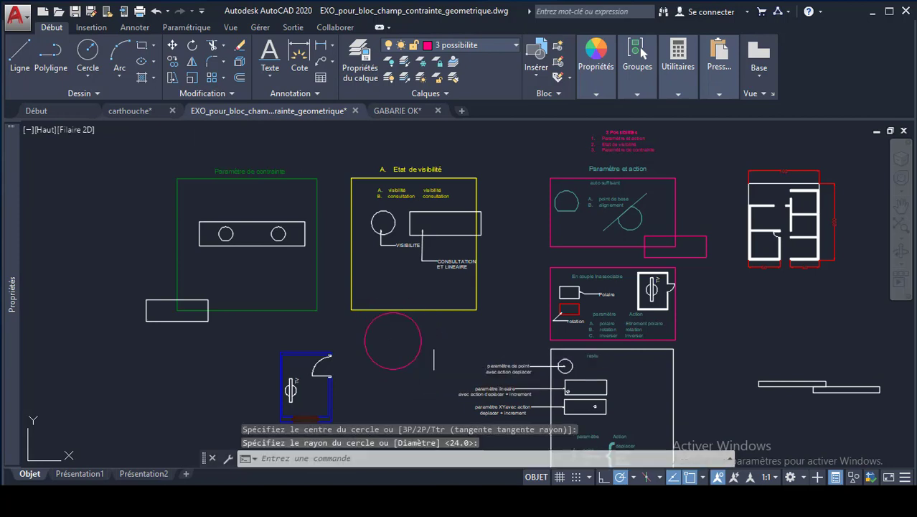
Step: Start a block definition named "cercle" from the new magenta circle, with its base point at the circle's centre
click(373, 321)
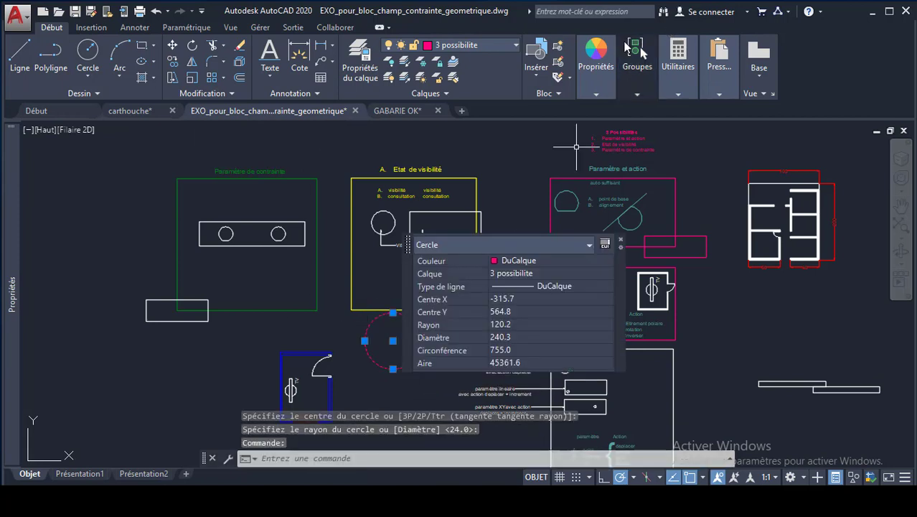
click(637, 56)
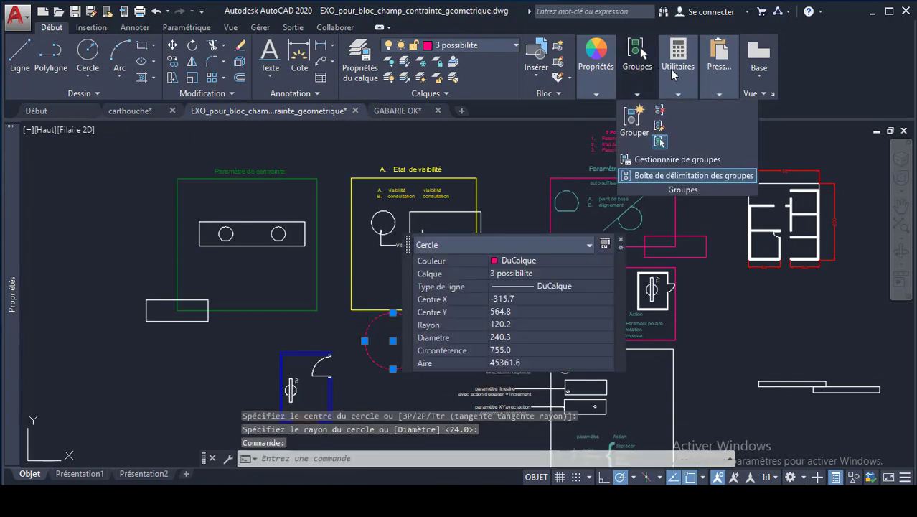
click(557, 47)
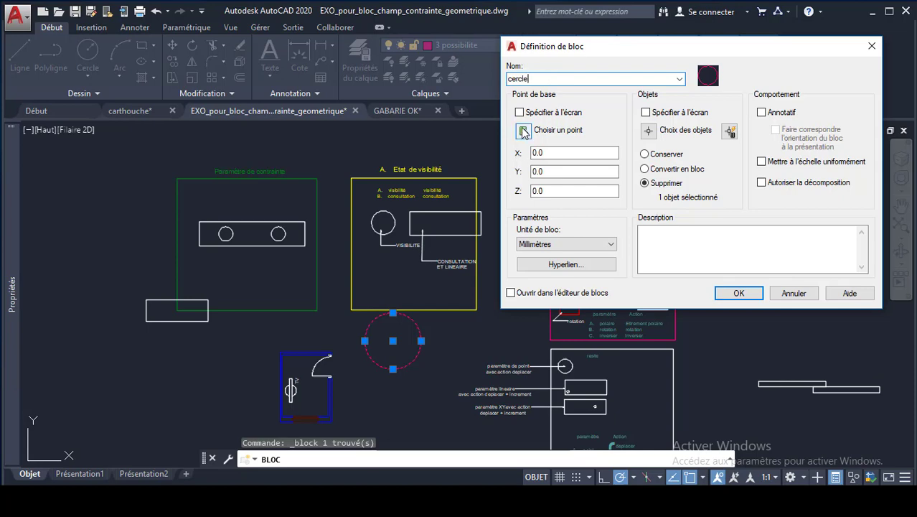
click(523, 130)
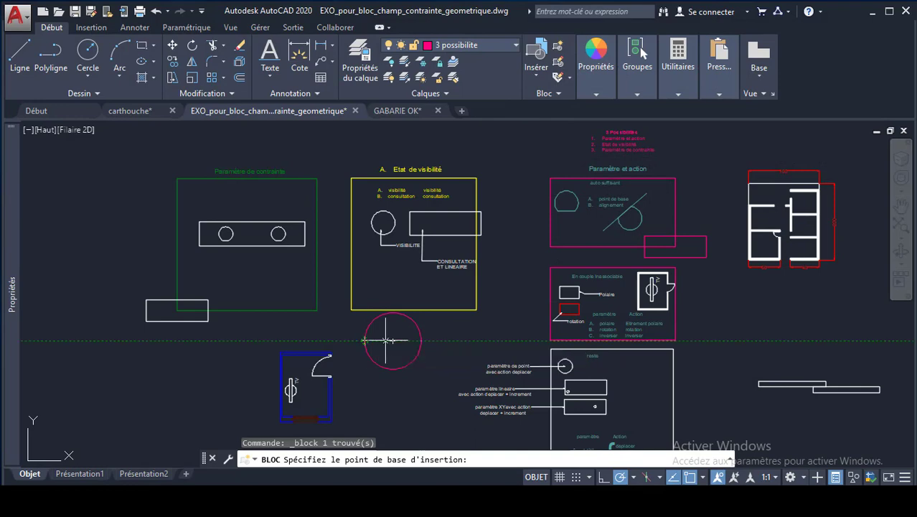
click(392, 340)
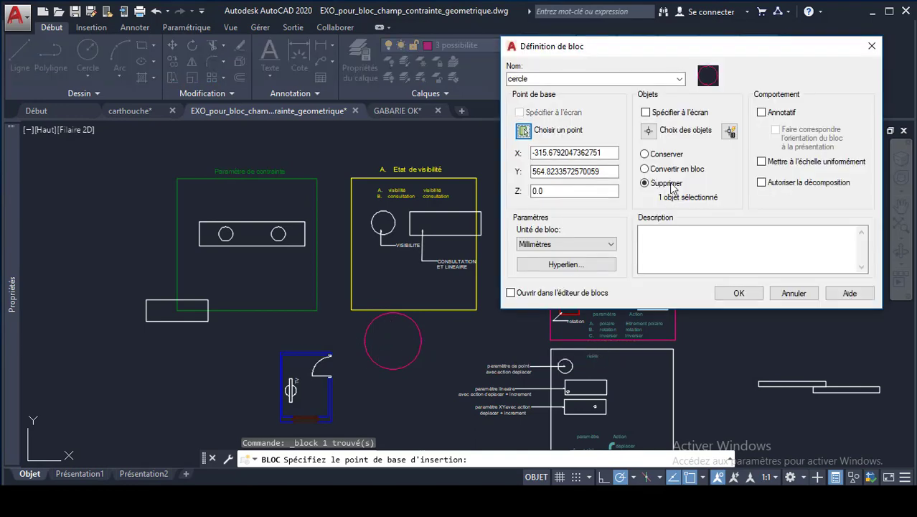
Step: Select the magenta circle as the block's object and set the source object to Convertir en bloc
click(648, 130)
click(419, 324)
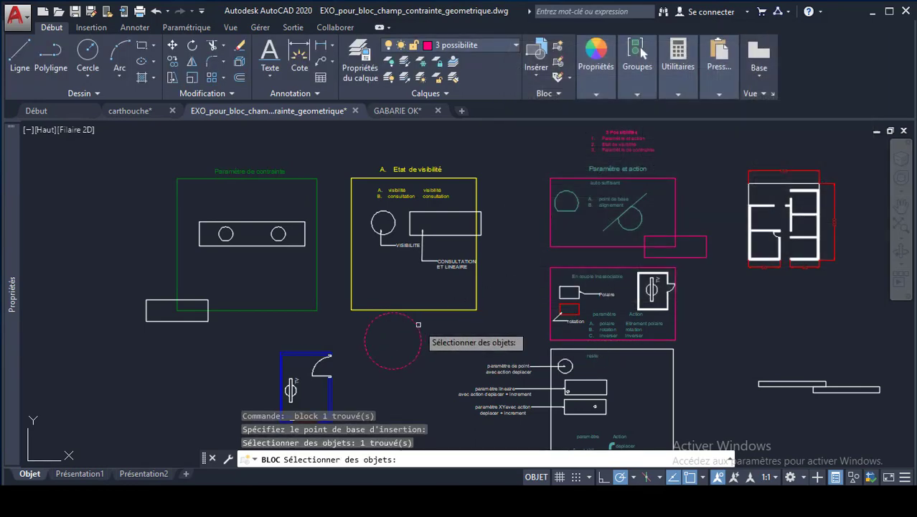
key(Return)
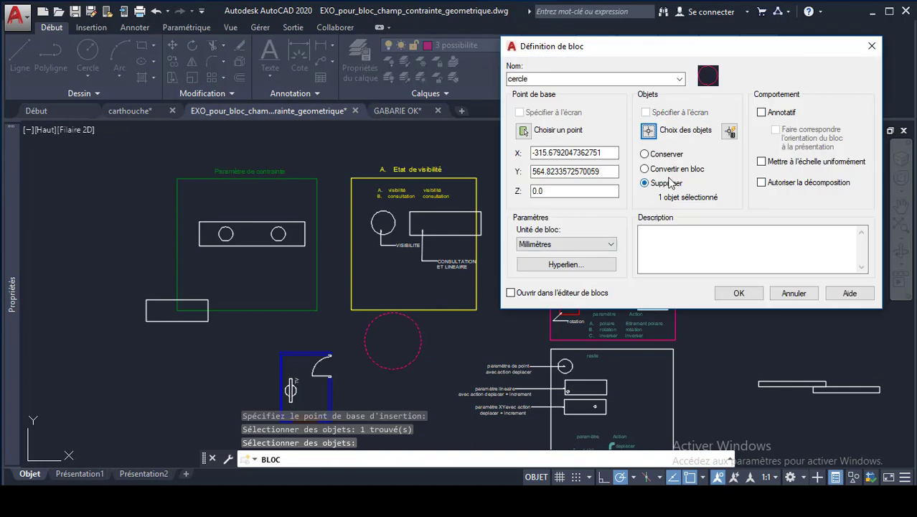
click(644, 169)
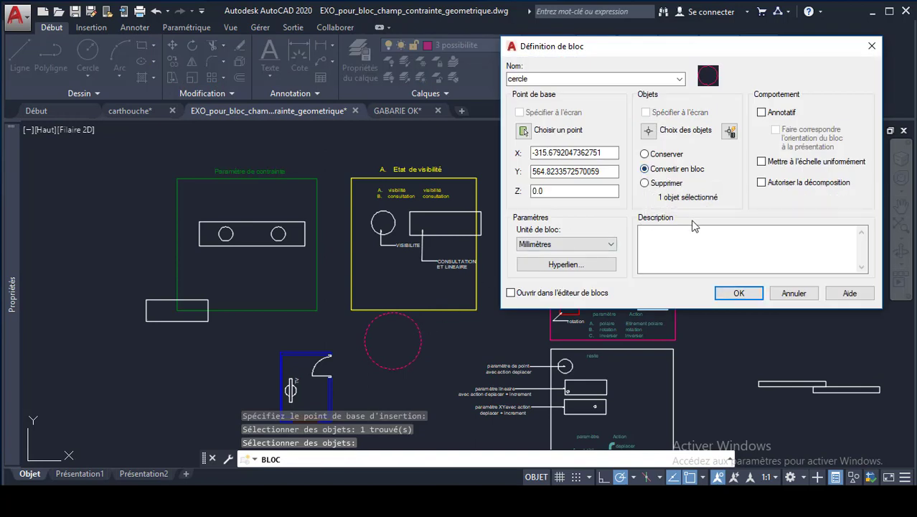
Step: Leave the existing "cercle" block without redefining it, rename the new definition "cercle2" and create the block
click(739, 294)
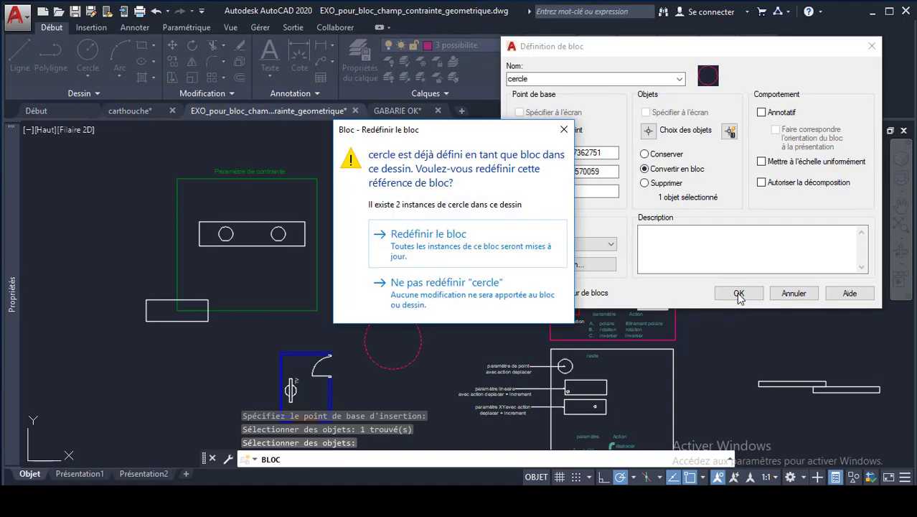
click(563, 129)
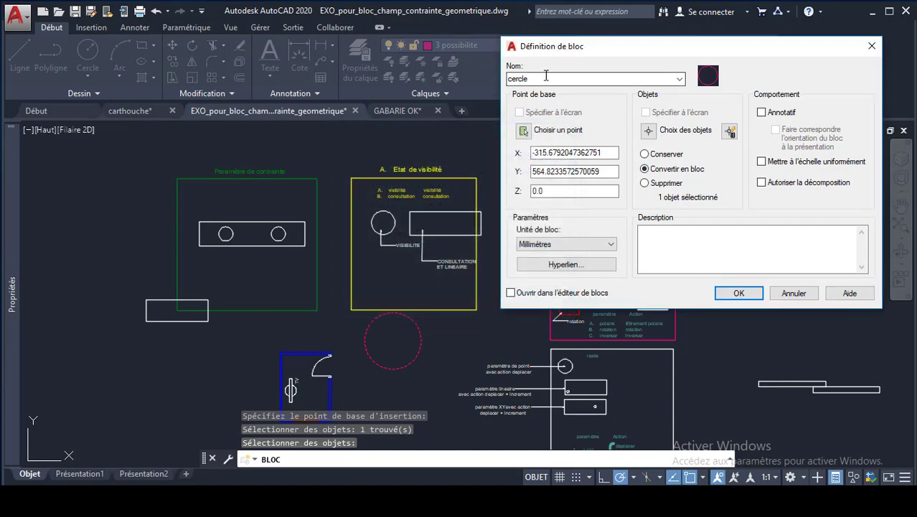
click(543, 79)
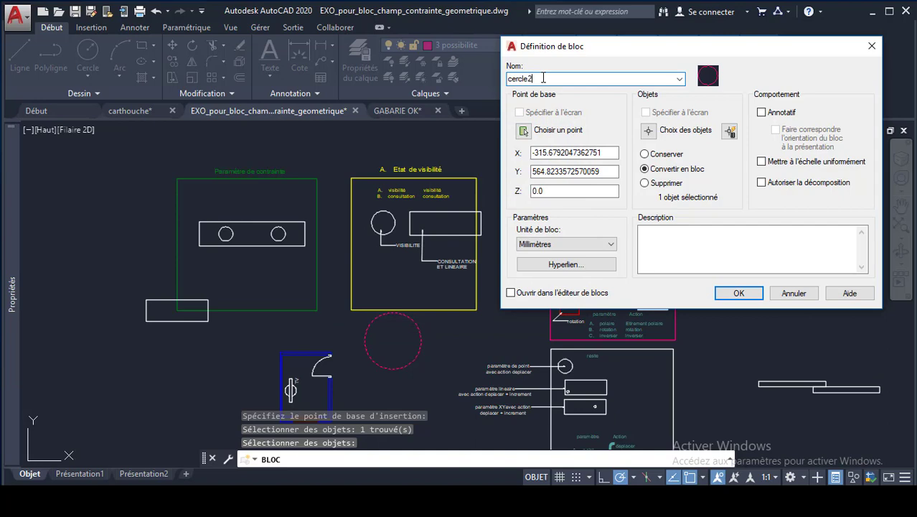
click(745, 291)
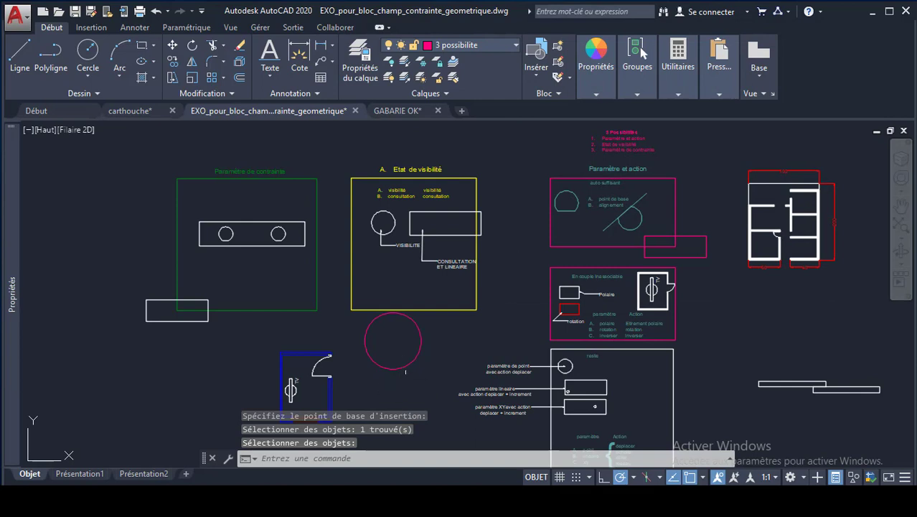
Step: Check the layer and name of the cercle2 block below the yellow frame, and delete that instance
click(421, 337)
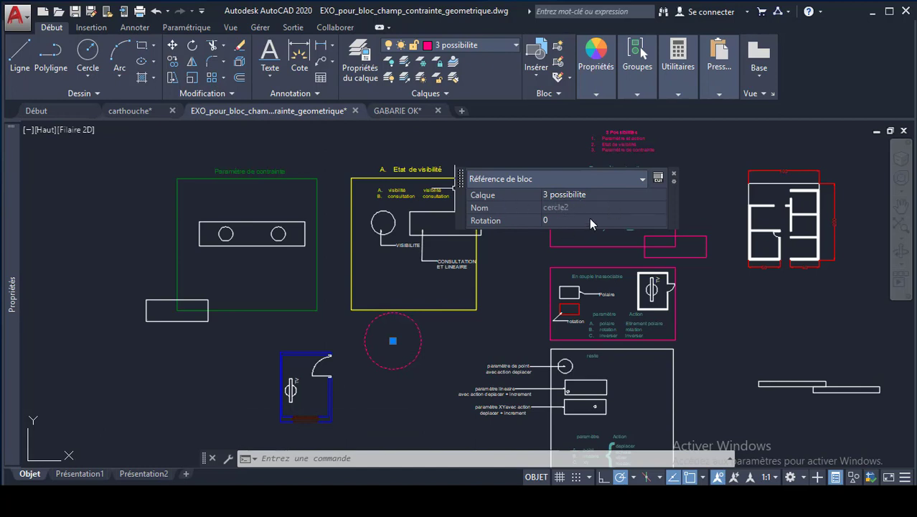
key(Escape)
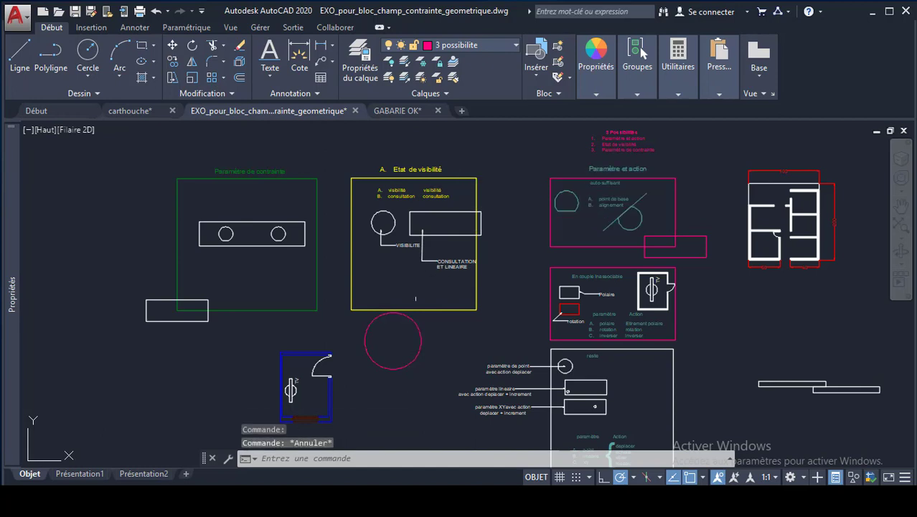
click(411, 315)
key(Delete)
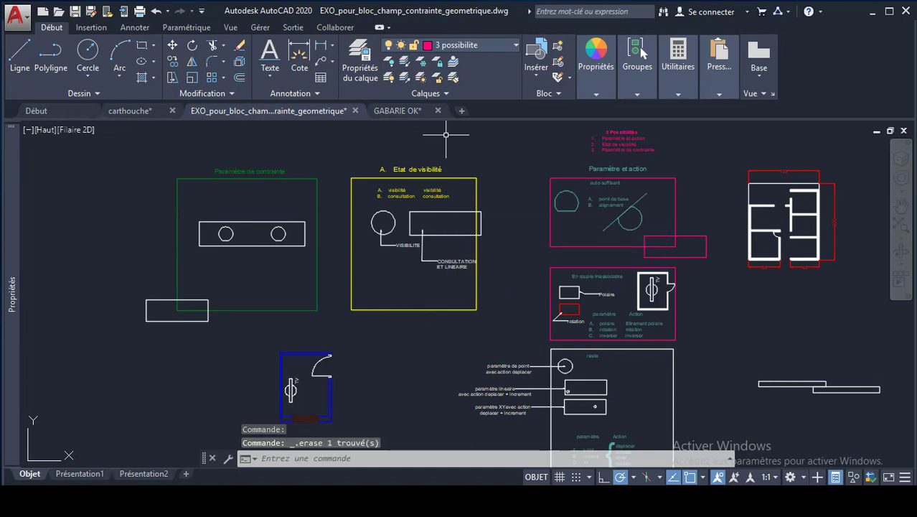
Step: Make layer "Champ" current and insert the cercle2 block at the upper-left corner of the green "Paramètre de contrainte" frame
click(506, 45)
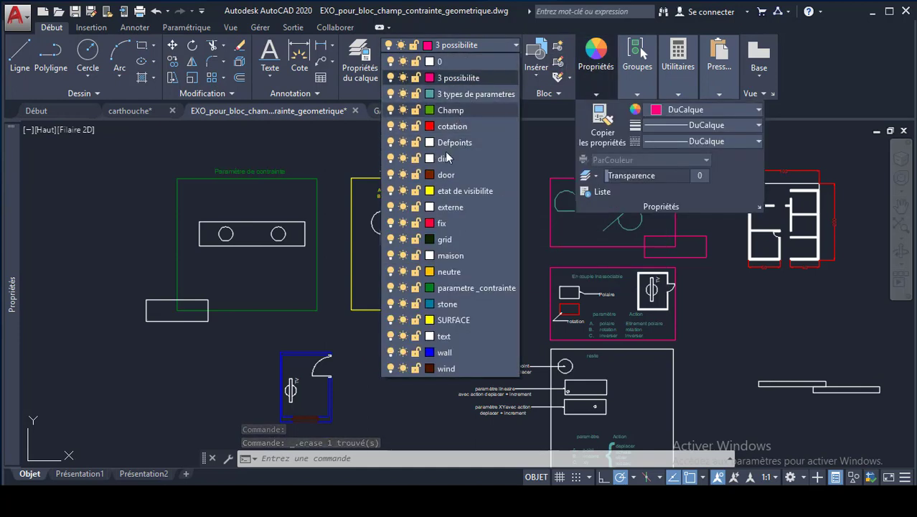
click(450, 110)
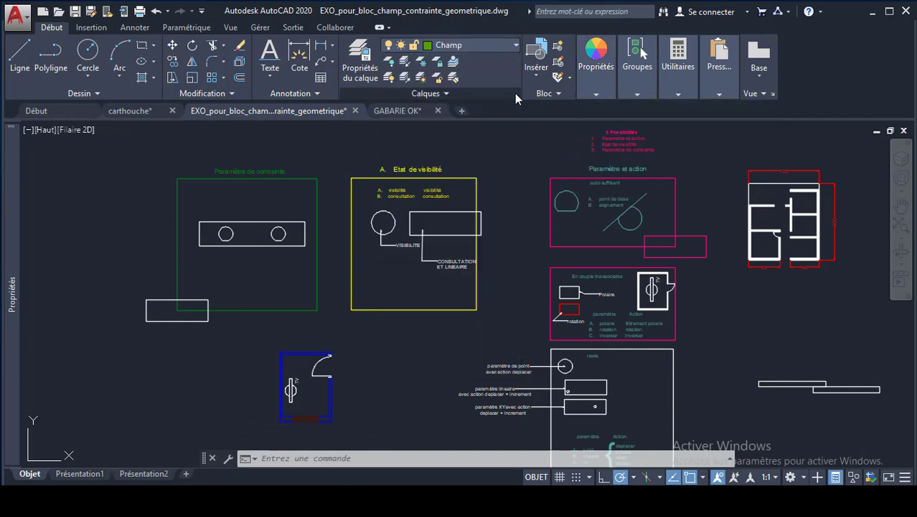
click(536, 57)
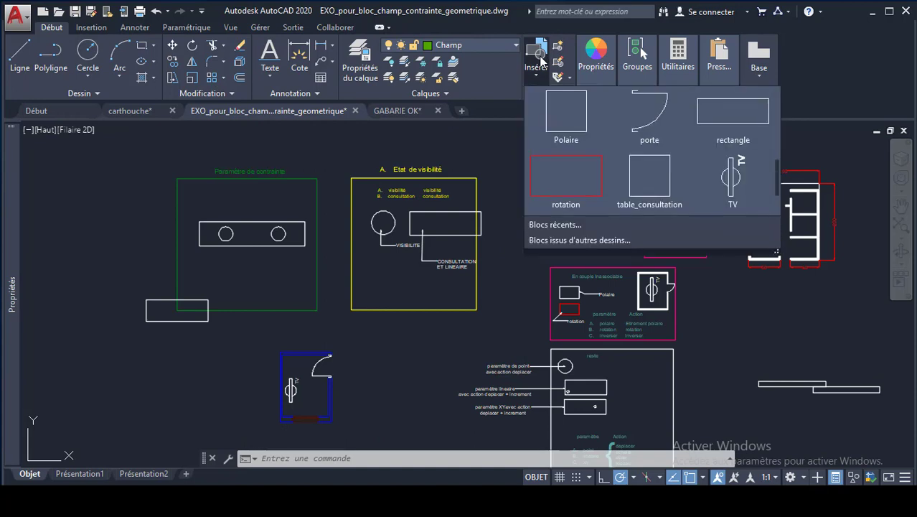
scroll(678, 159, down, 1)
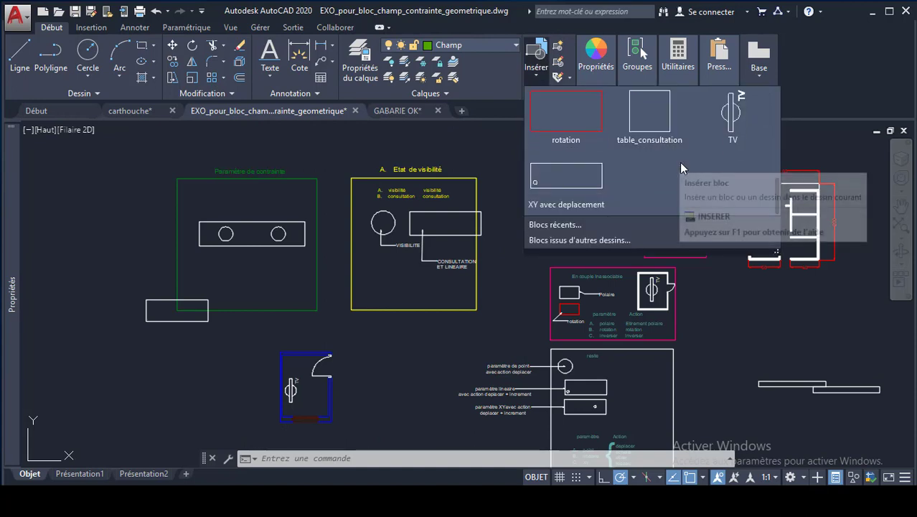
scroll(638, 180, up, 3)
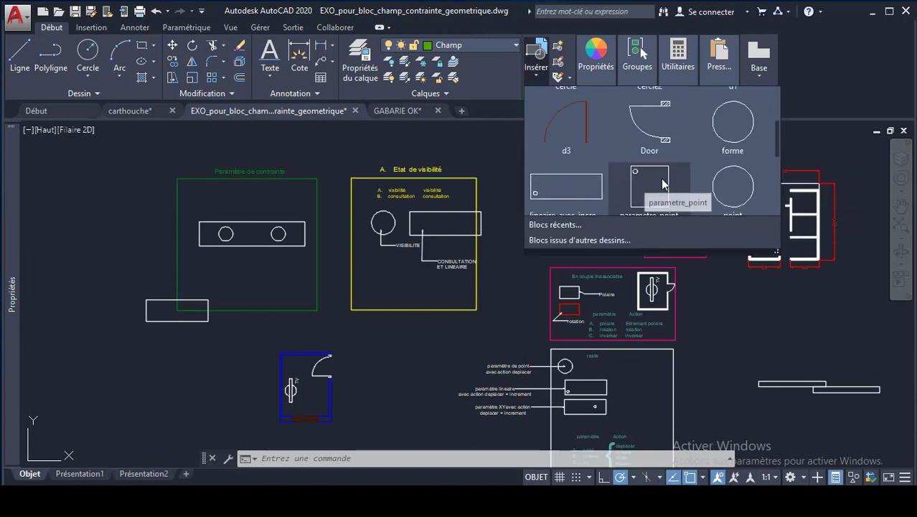
scroll(732, 154, down, 3)
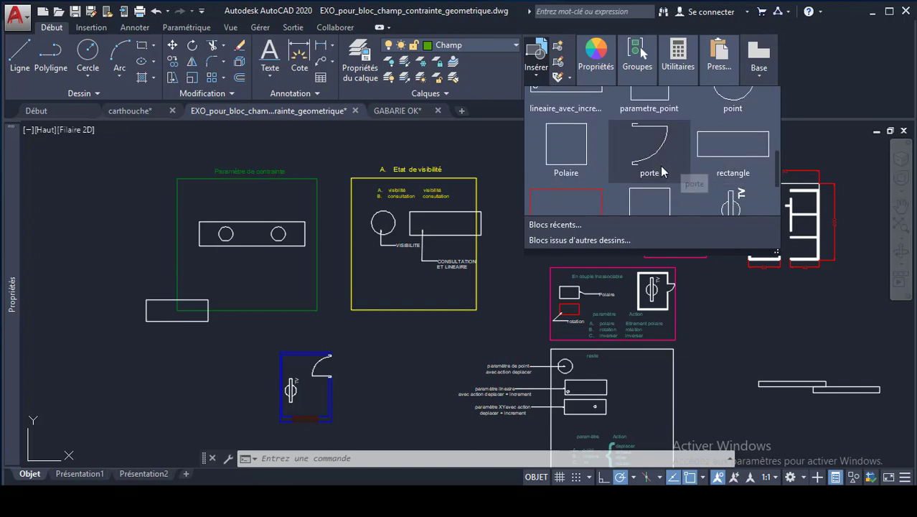
scroll(667, 172, up, 4)
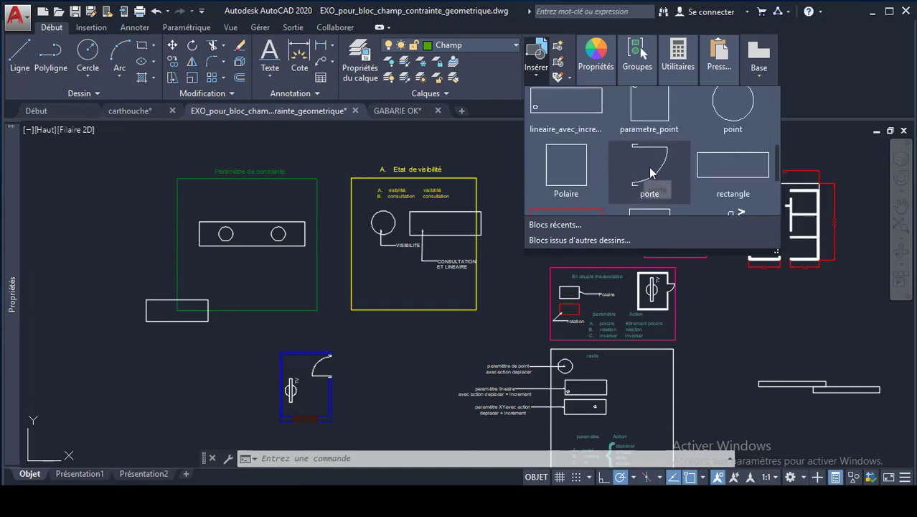
scroll(658, 172, up, 3)
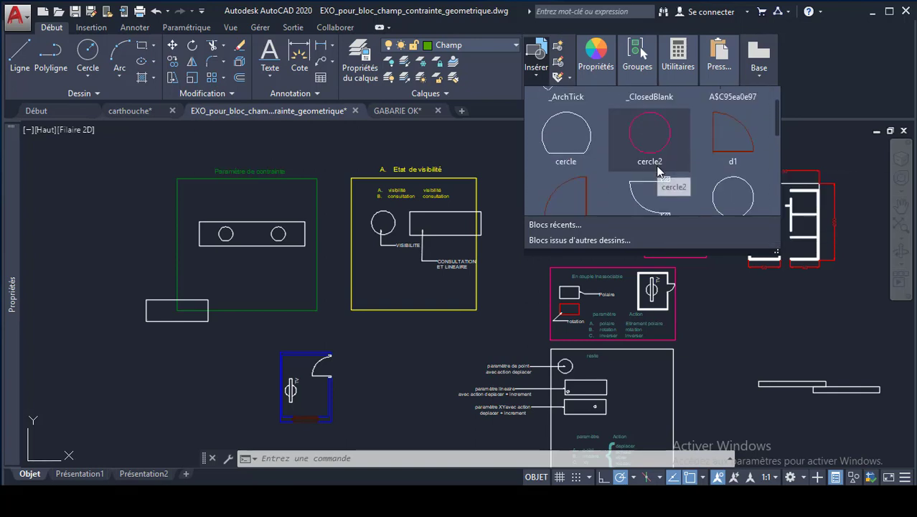
click(656, 174)
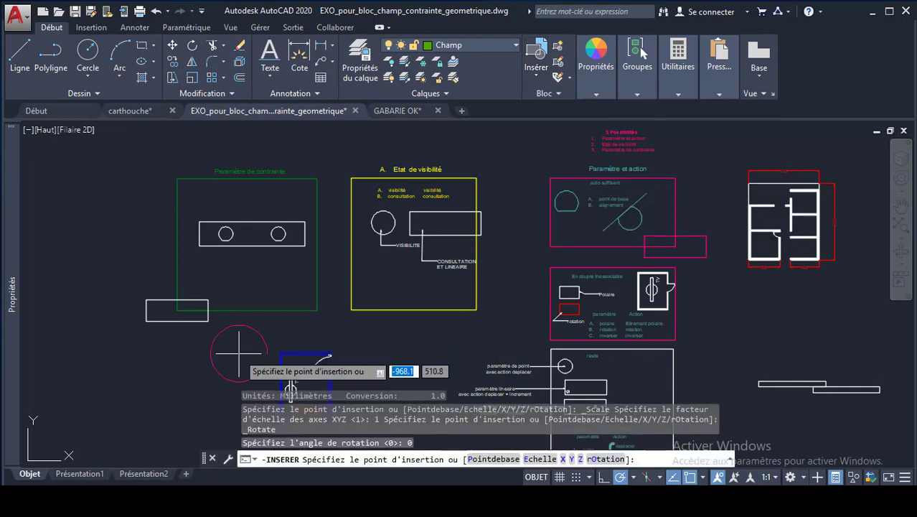
click(177, 178)
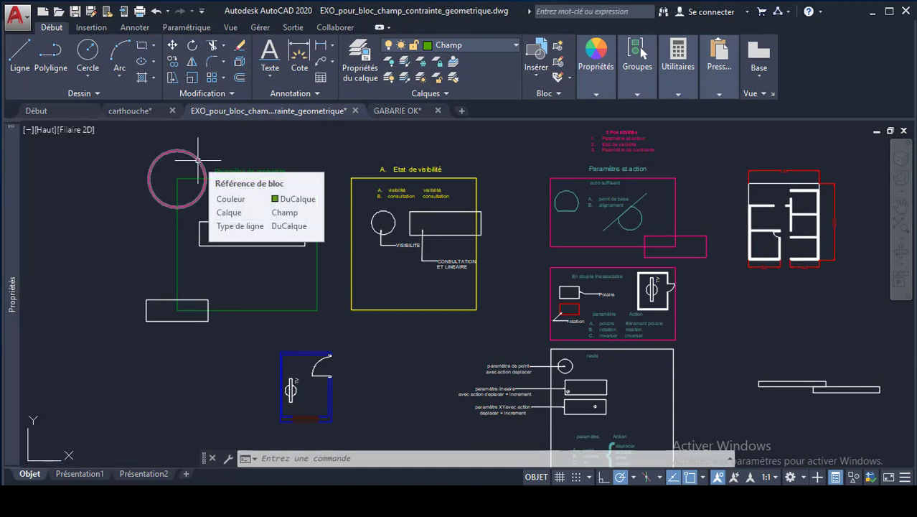
Step: Compare the layer and colour properties of the cercle2 and rectangle blocks at the green frame's corners, and clear the selection
click(197, 160)
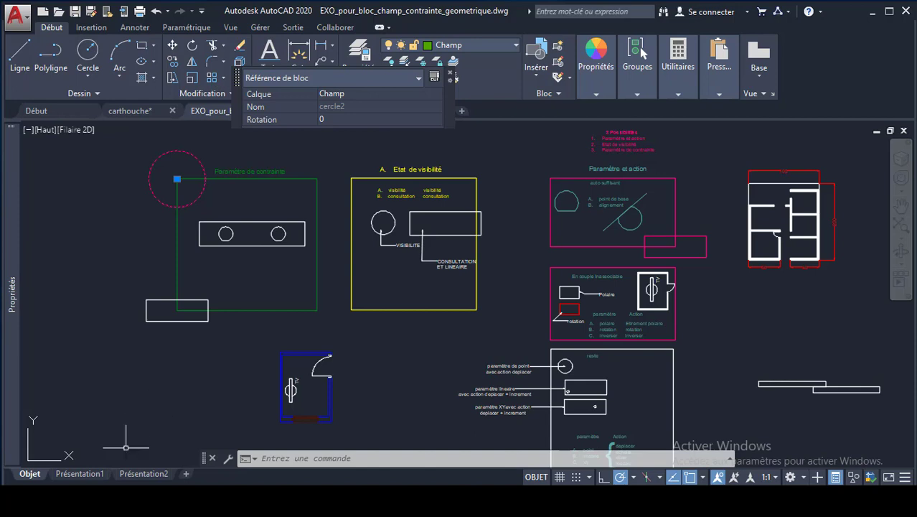
key(Escape)
click(158, 299)
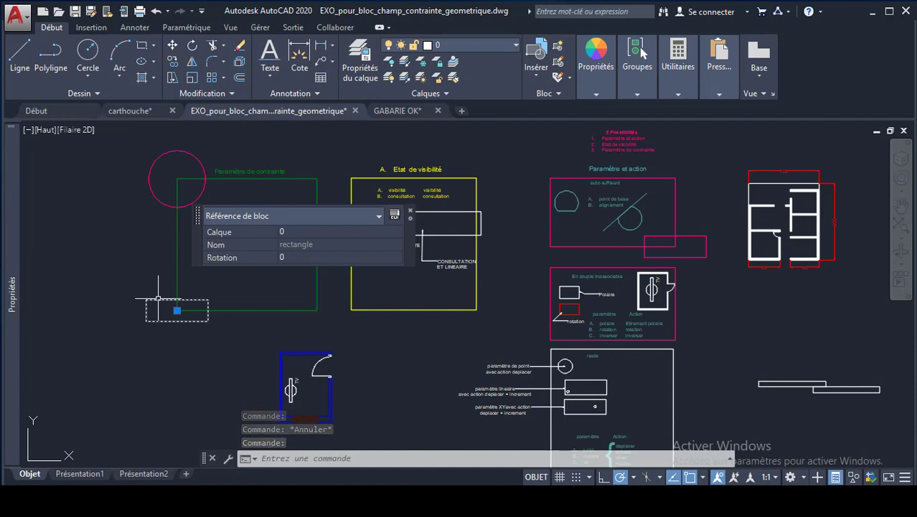
key(Escape)
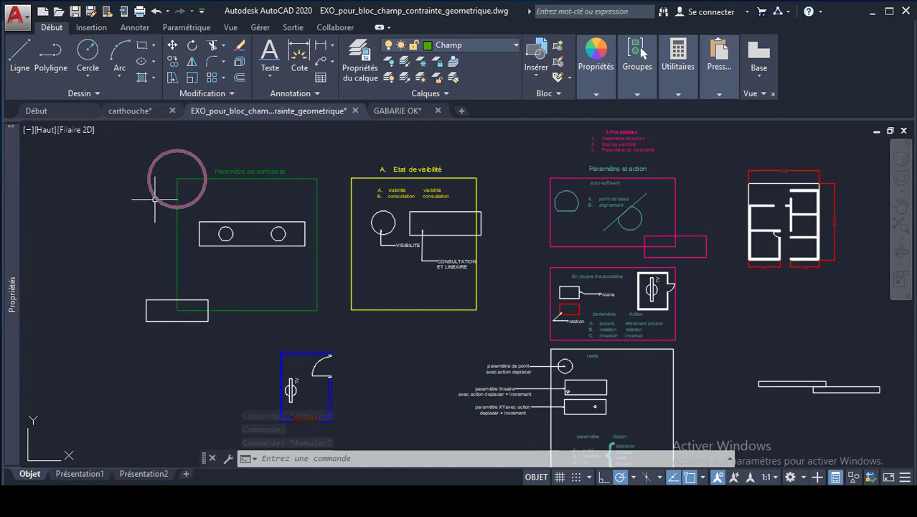
mouse_move(154, 199)
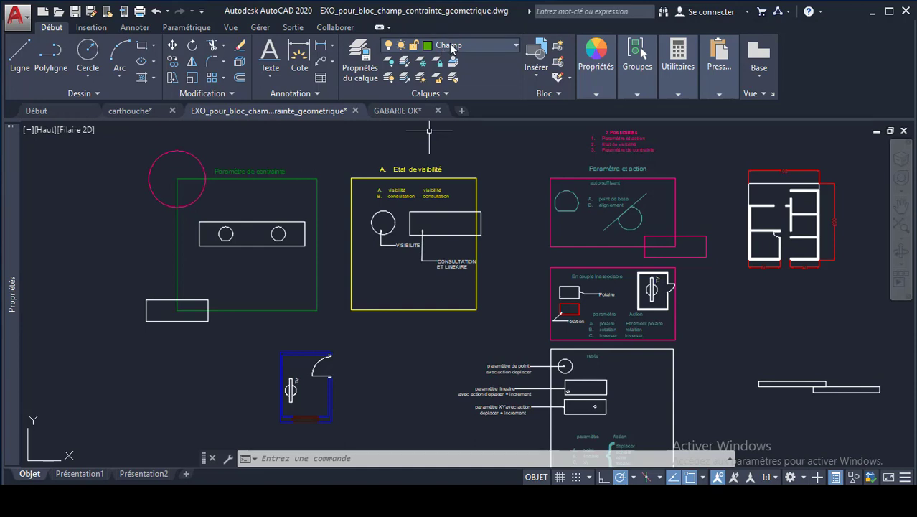
click(172, 152)
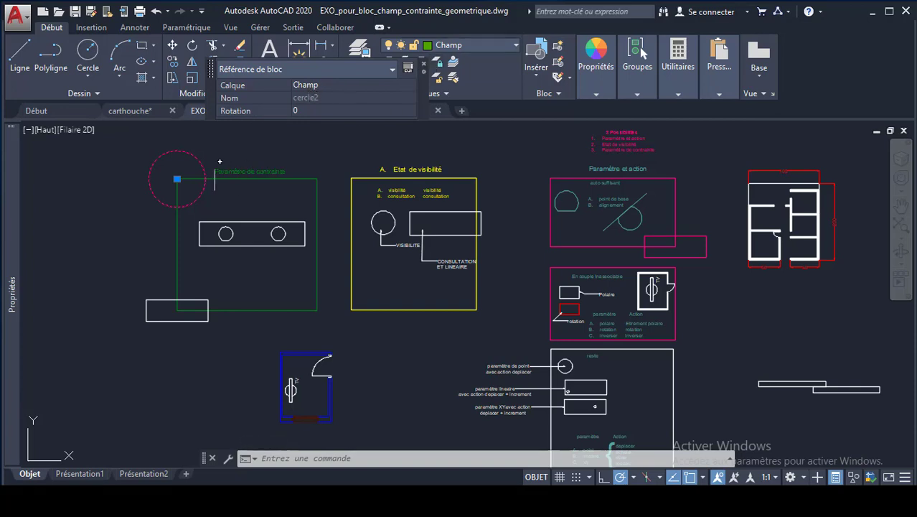
mouse_move(202, 163)
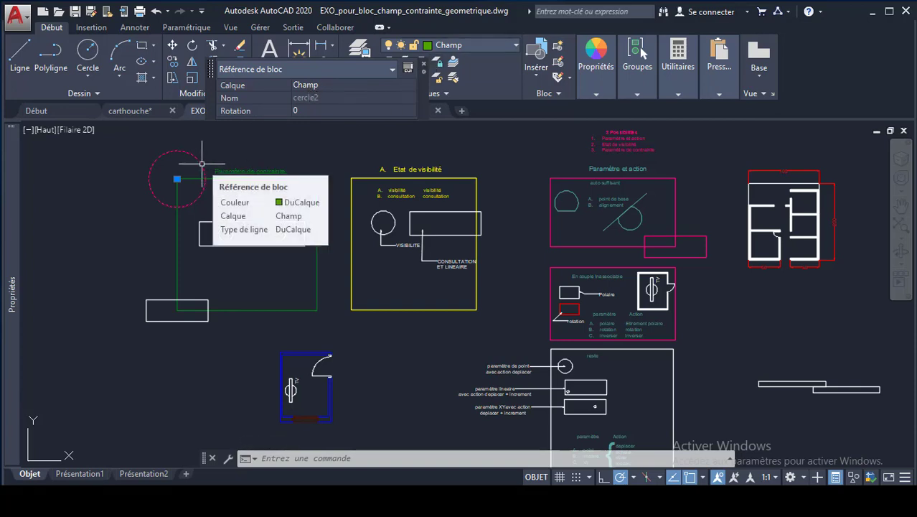
key(Escape)
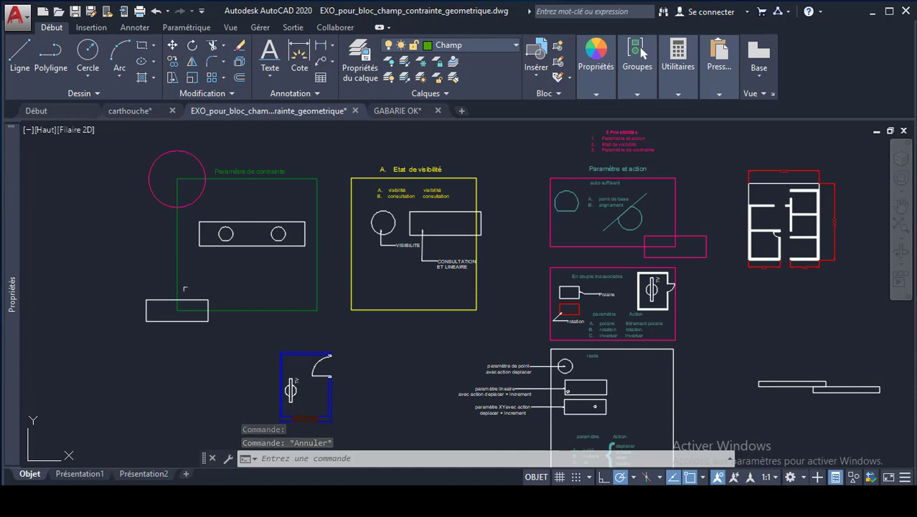
Step: Compare the layers of the two rectangle block instances at the green frame and the upper magenta frame, and clear the selection
click(156, 300)
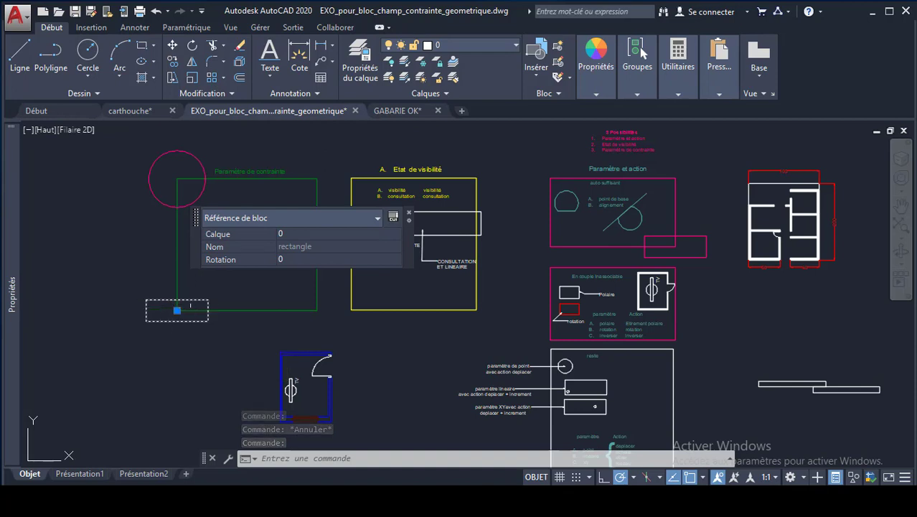
click(177, 310)
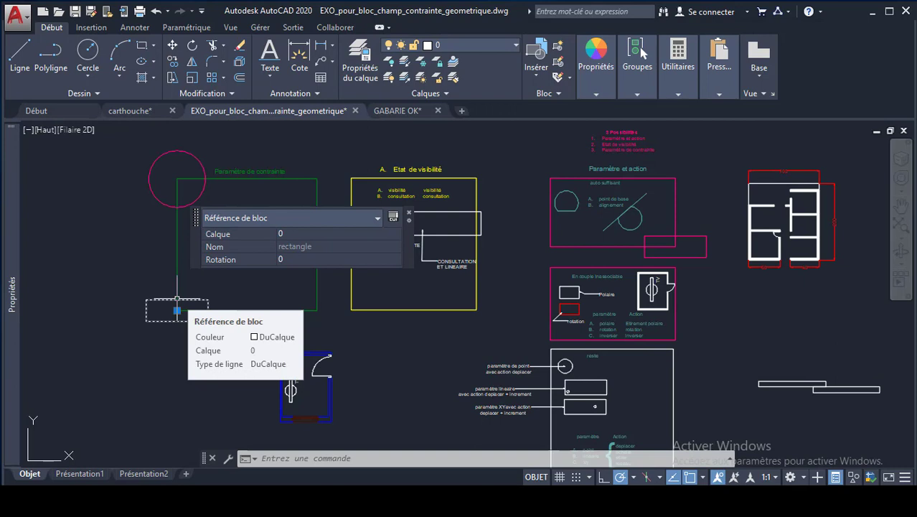
key(Escape)
click(701, 237)
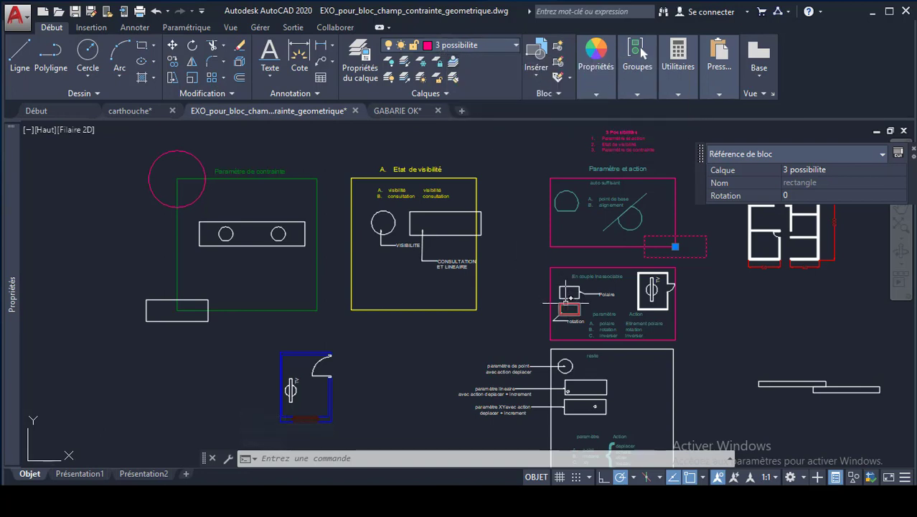
key(Escape)
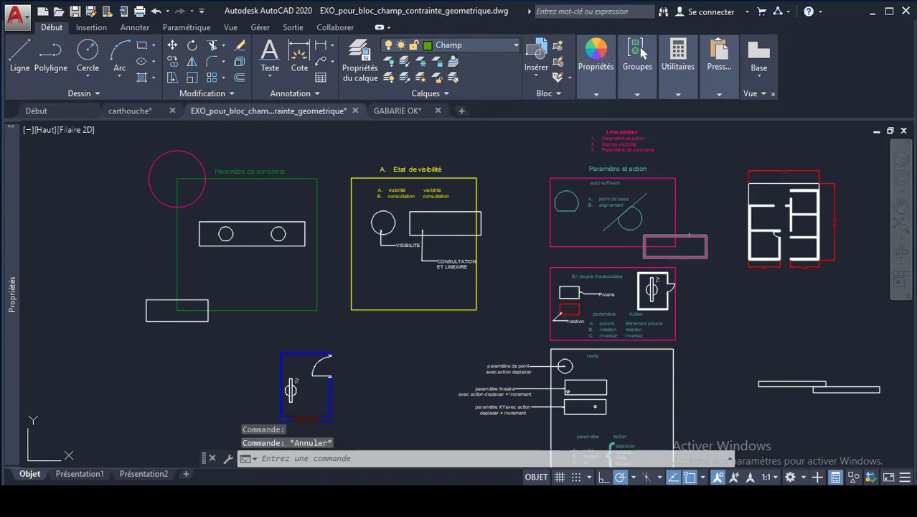
Step: Delete both rectangle block instances and the cercle2 block from the corners of the magenta and green frames
click(694, 235)
key(Delete)
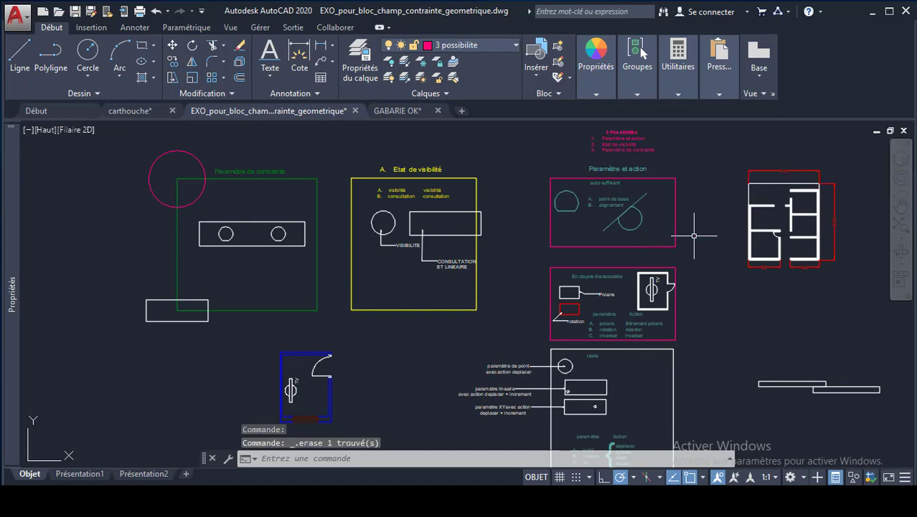
click(155, 299)
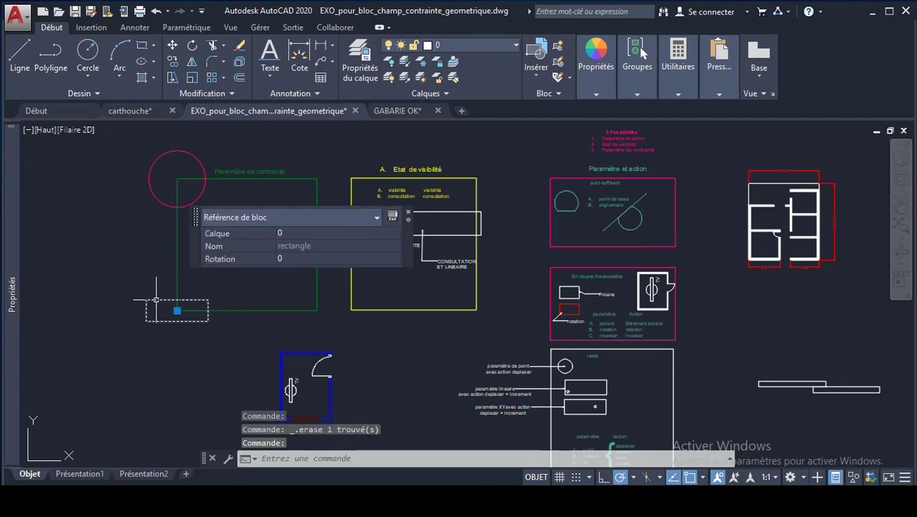
key(Delete)
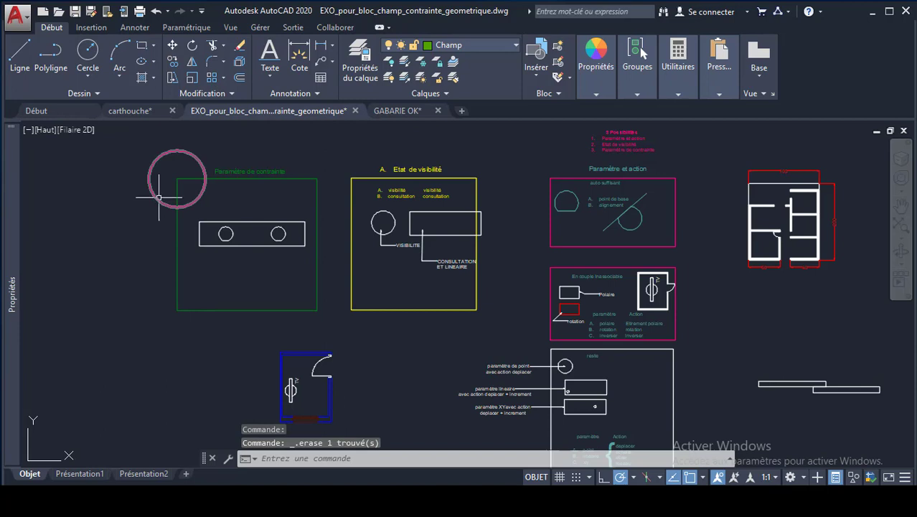
click(154, 195)
key(Delete)
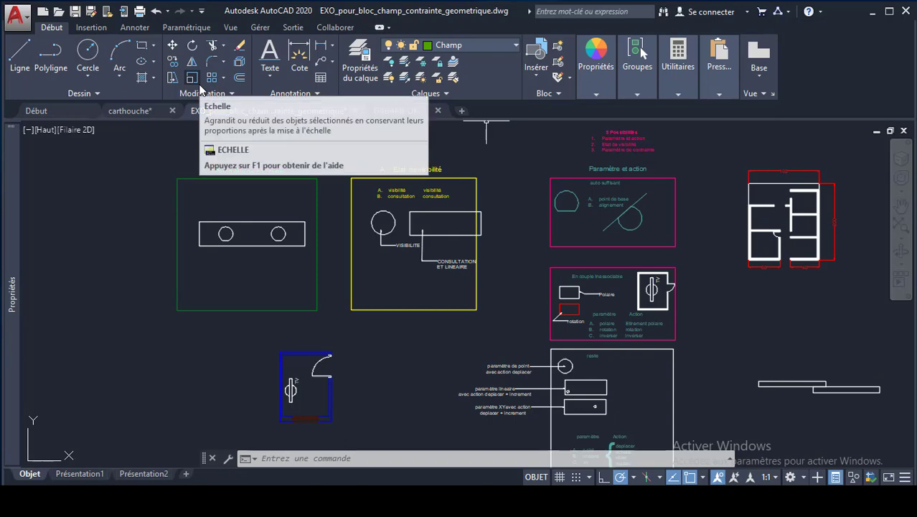
Step: Review the settings for defining a new block, and close the dialog without creating one
text(B)
key(Return)
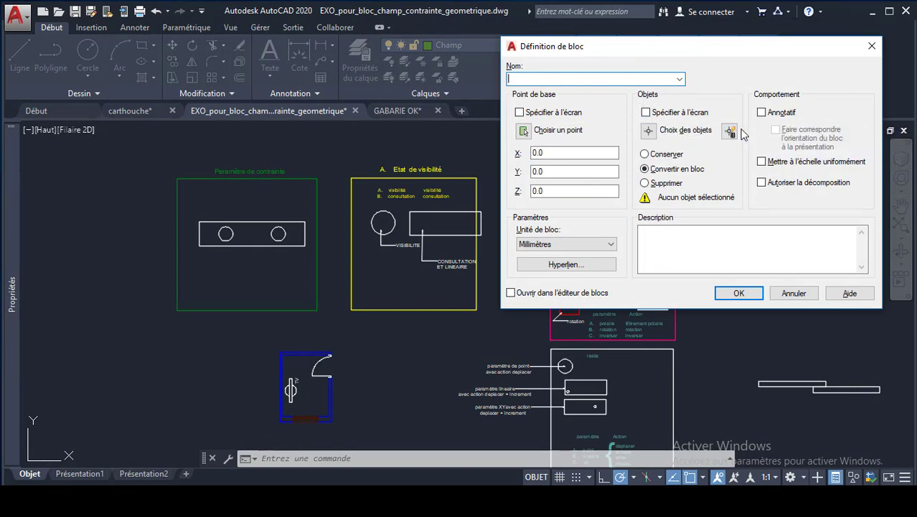
click(871, 46)
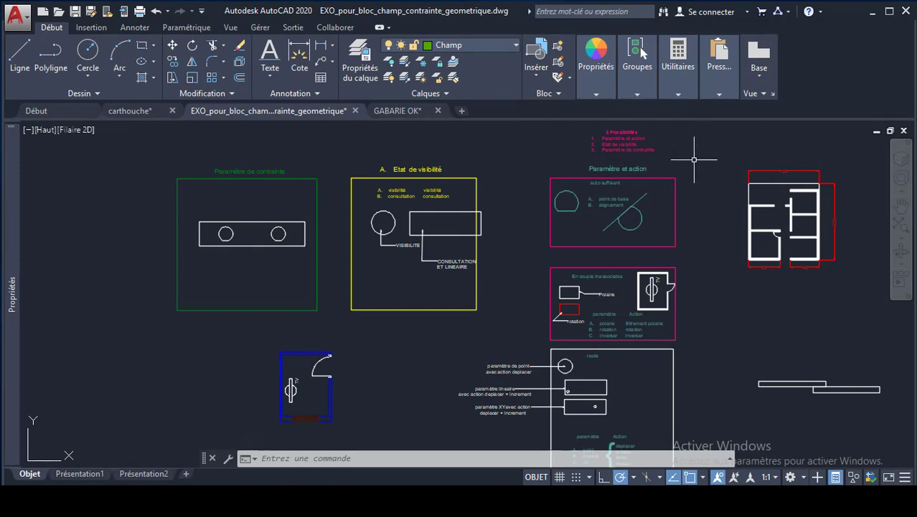
Step: Open the "cercle" block on the slanted line in the "Paramètre et action" frame in the Block Editor
scroll(677, 146, up, 2)
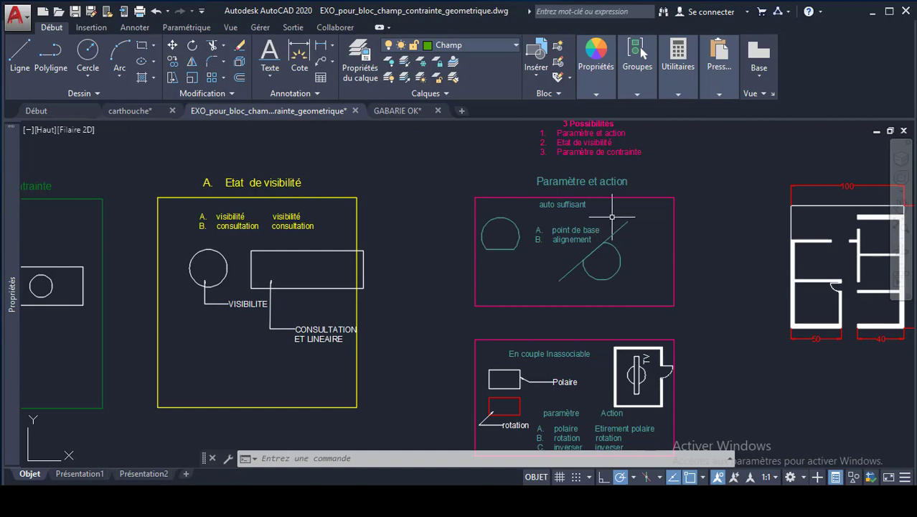
scroll(618, 154, up, 2)
mouse_move(635, 166)
middle_down()
mouse_move(633, 206)
mouse_move(598, 227)
mouse_move(578, 214)
middle_up()
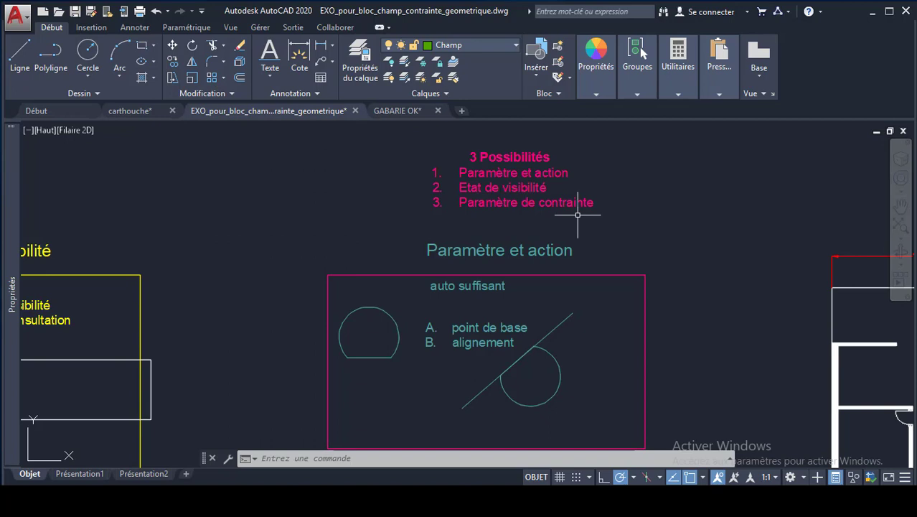
click(532, 347)
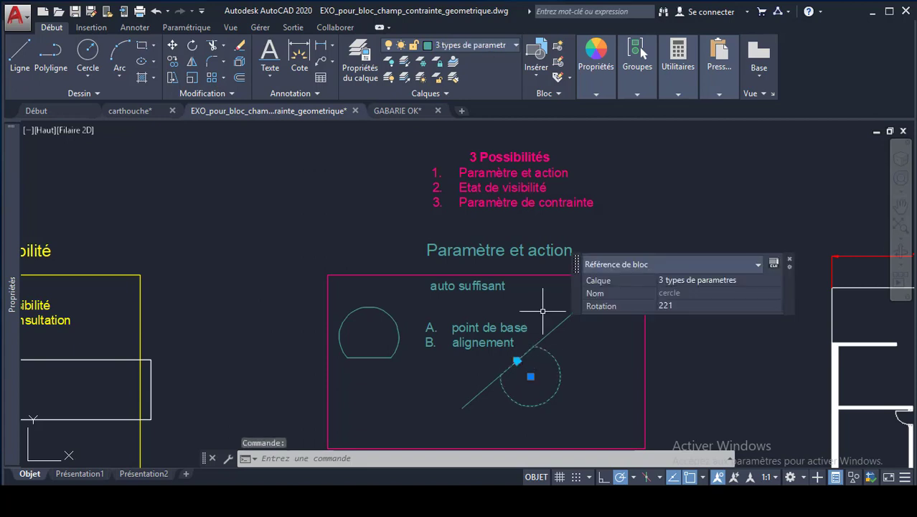
double_click(548, 354)
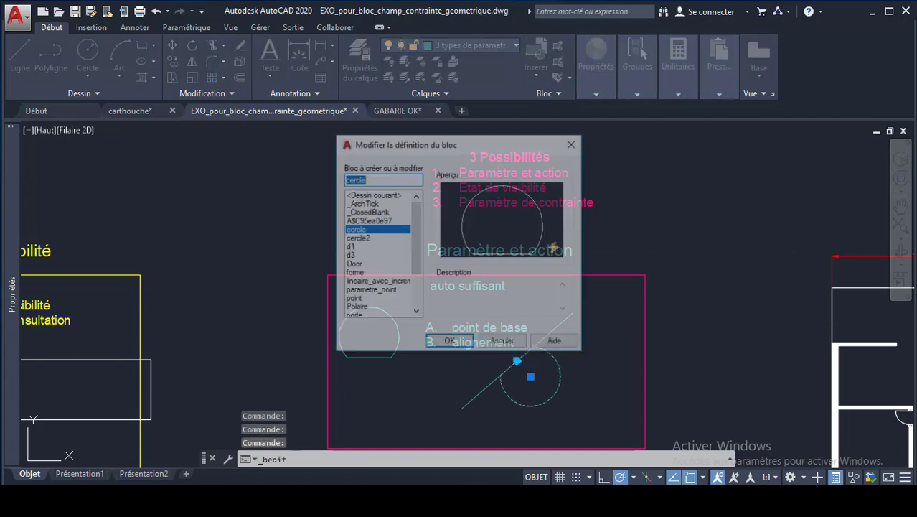
click(446, 340)
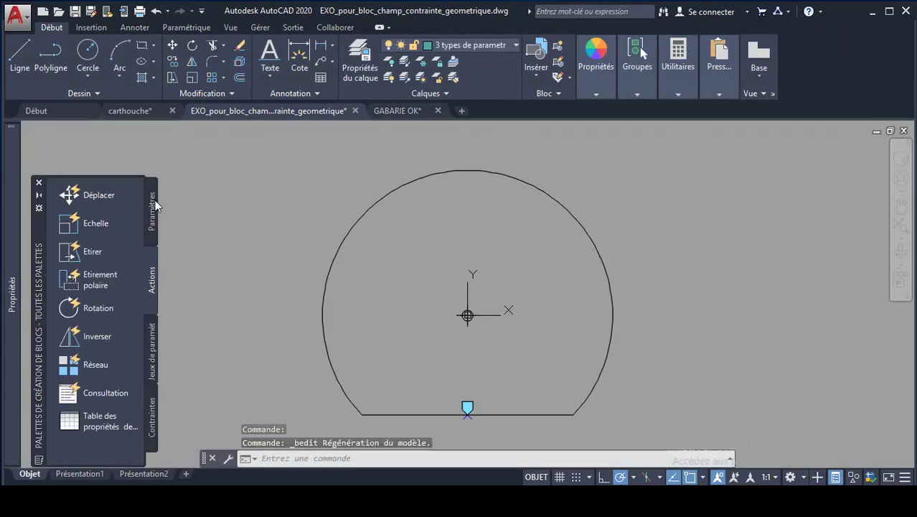
Step: Review the available block parameters and actions, and close the Block Editor
click(155, 200)
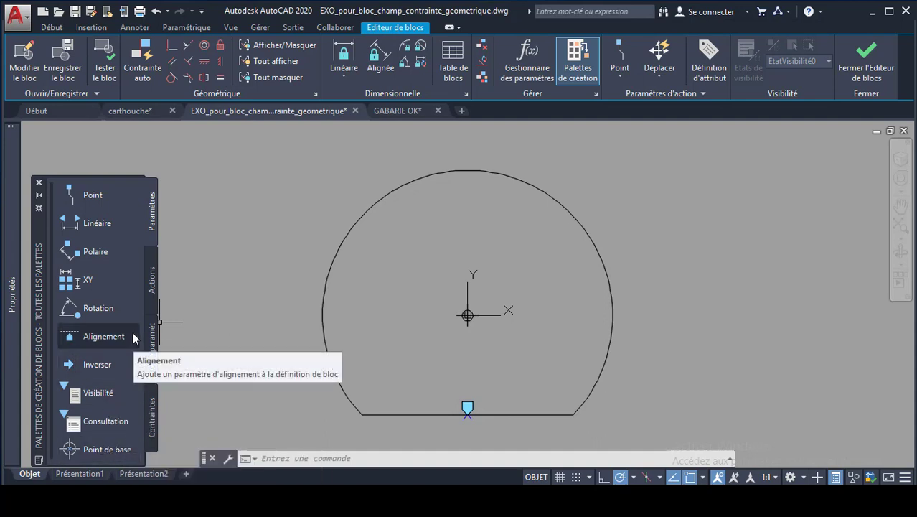
click(153, 280)
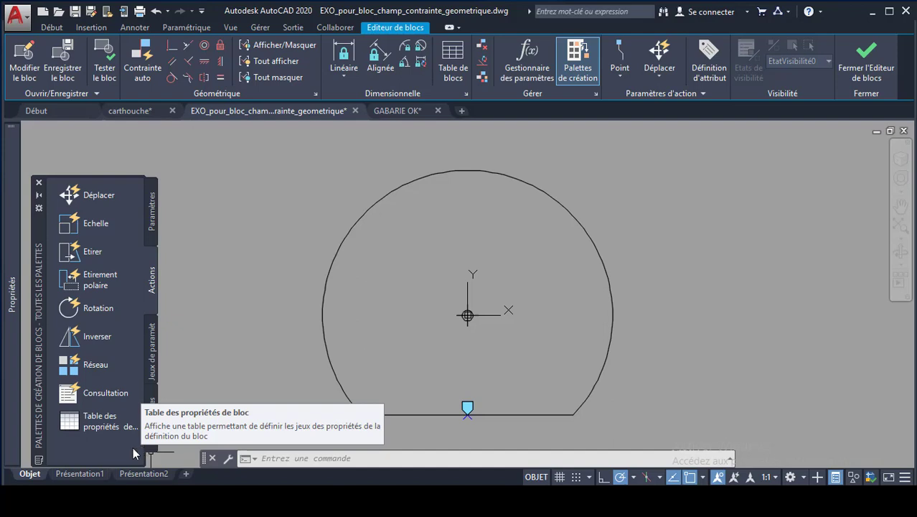
key(Escape)
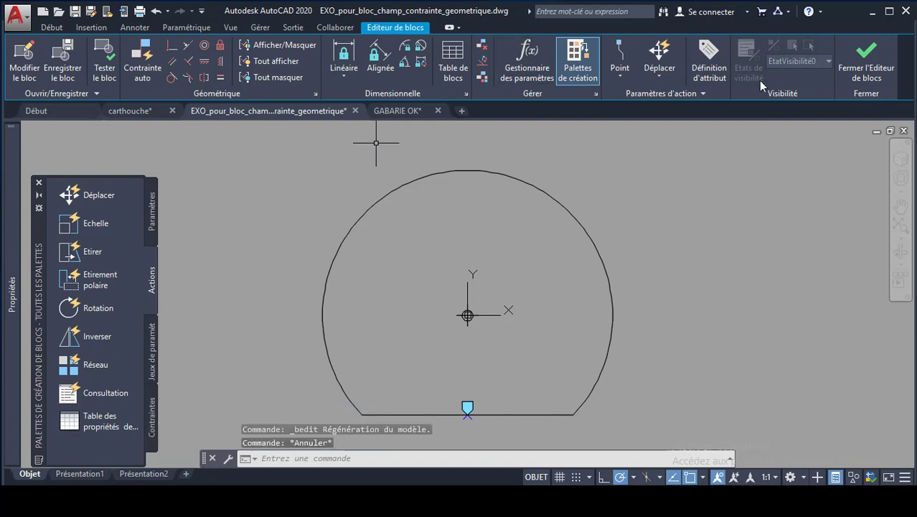
click(866, 59)
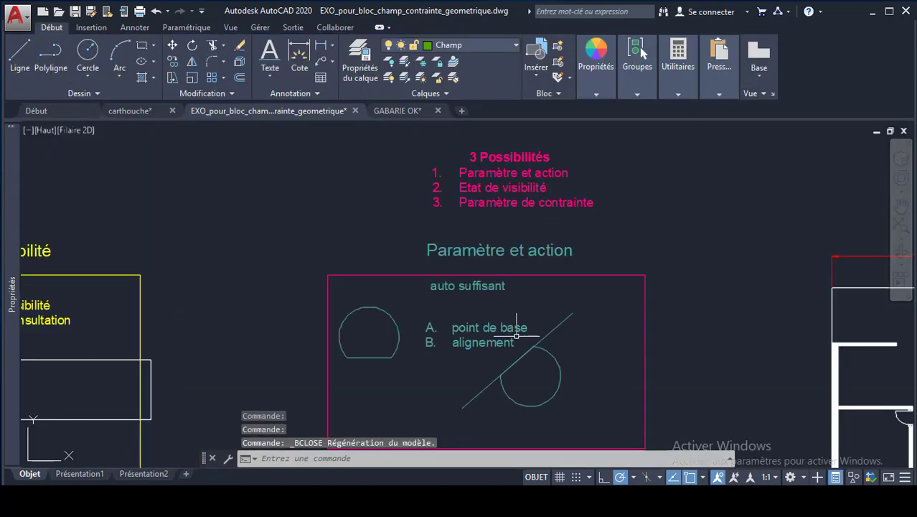
Step: Set the table_consultation block in the yellow "Etat de visibilité" frame to the 100 x 100 size
scroll(517, 335, down, 4)
scroll(284, 402, up, 2)
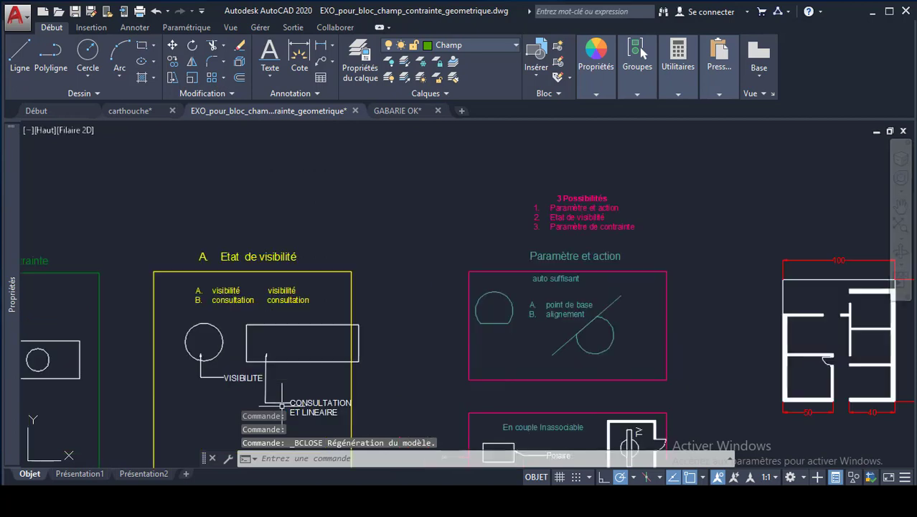
click(312, 326)
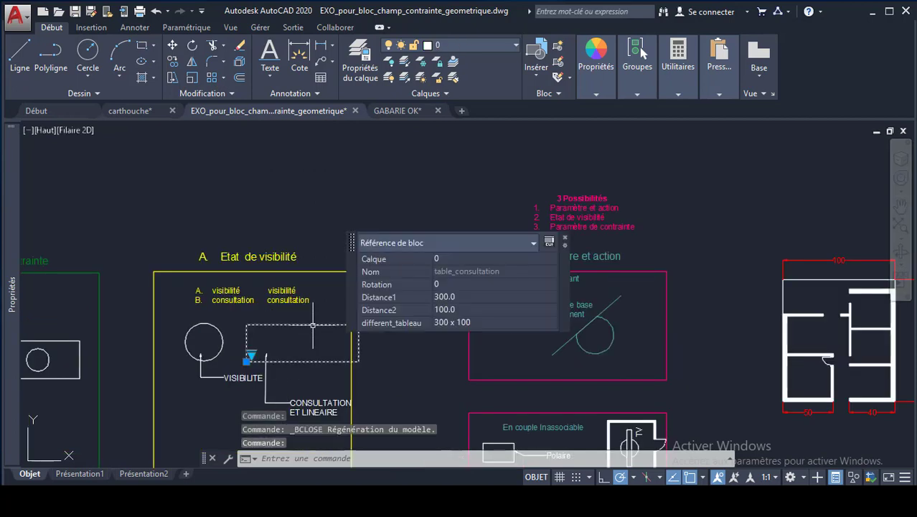
click(251, 356)
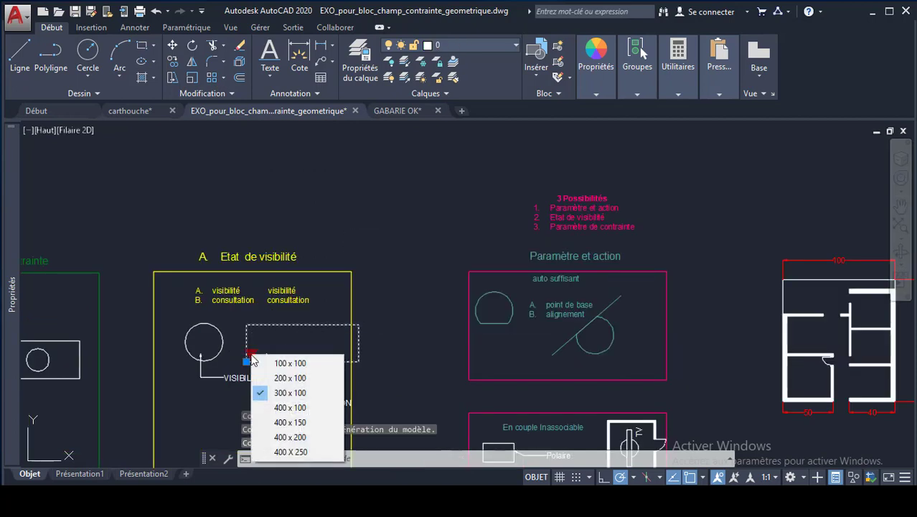
click(290, 364)
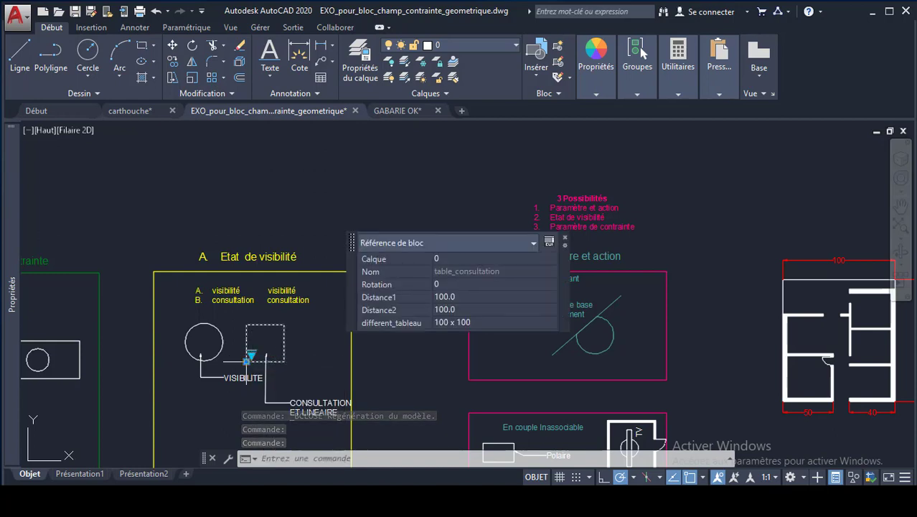
Step: Set the table_consultation block to the 400 x 100 size and clear the selection
click(250, 356)
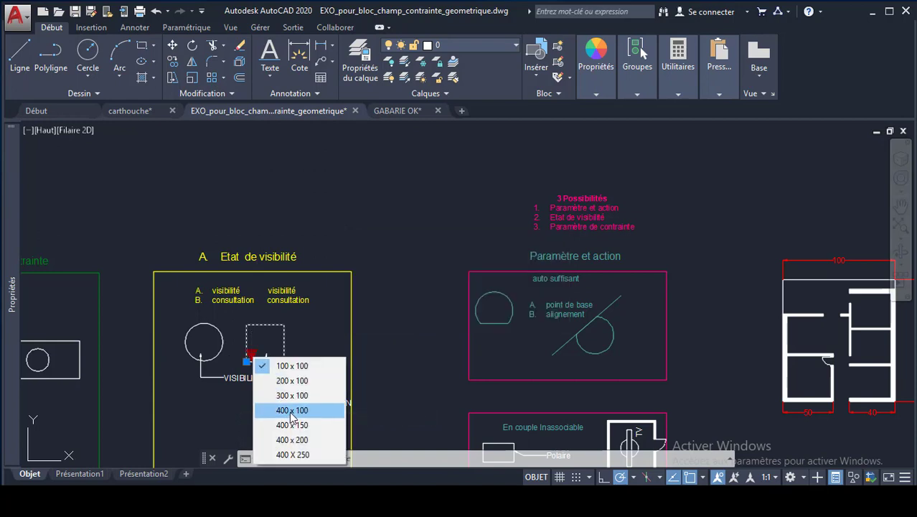
click(291, 411)
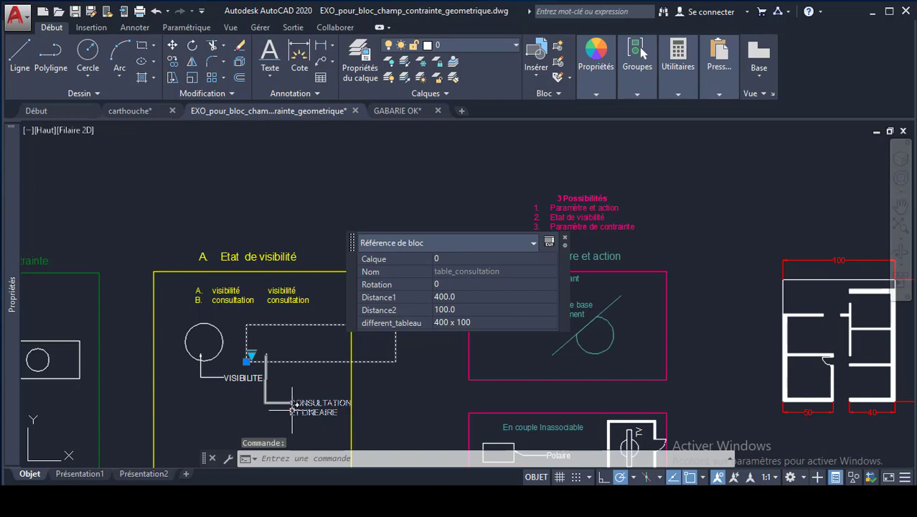
key(Escape)
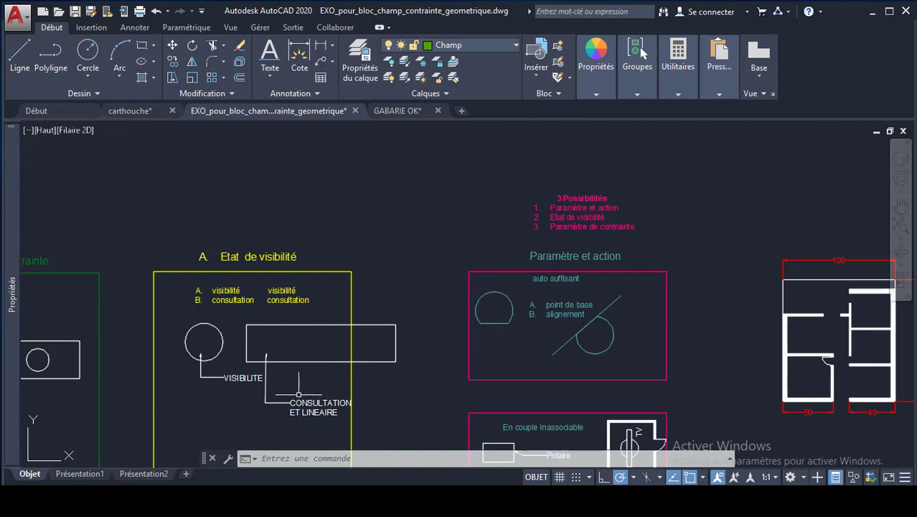
Step: Switch the "forme" block above the VISIBILITE label to the "rectangle" visibility state and clear the selection
click(204, 343)
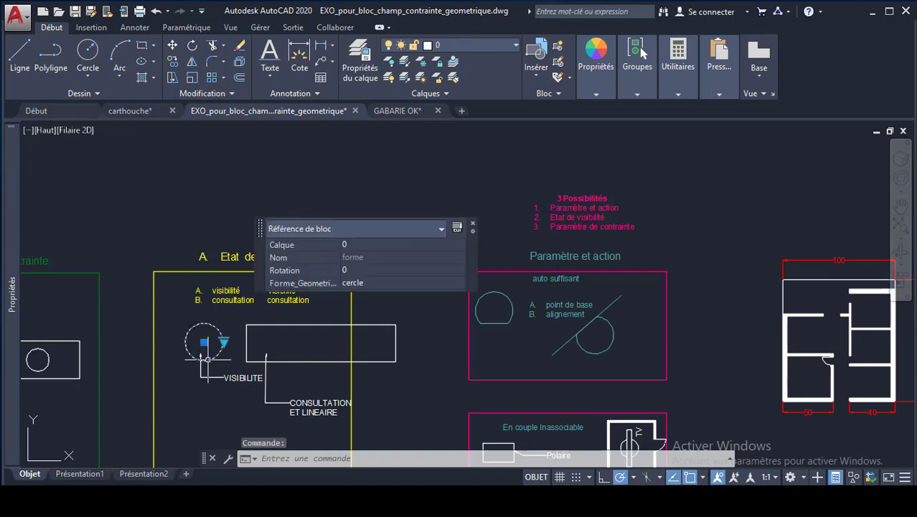
scroll(215, 341, up, 4)
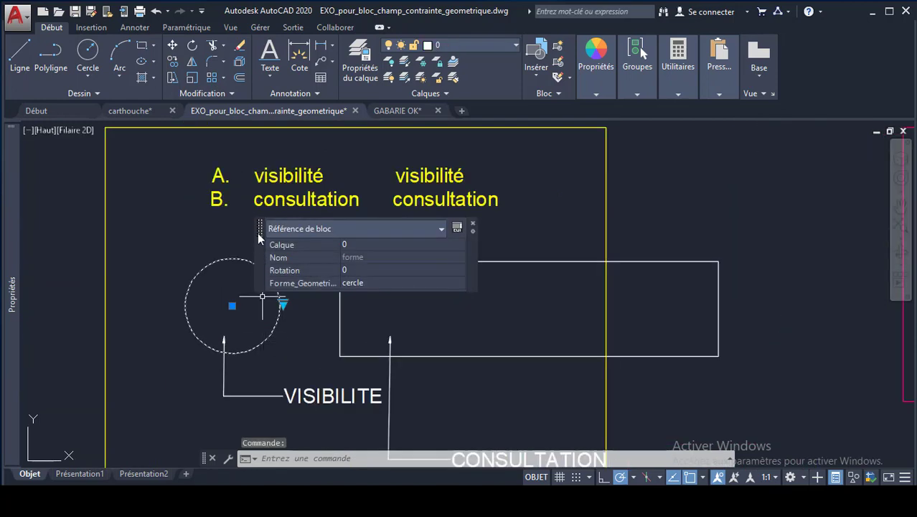
drag(259, 230, 582, 208)
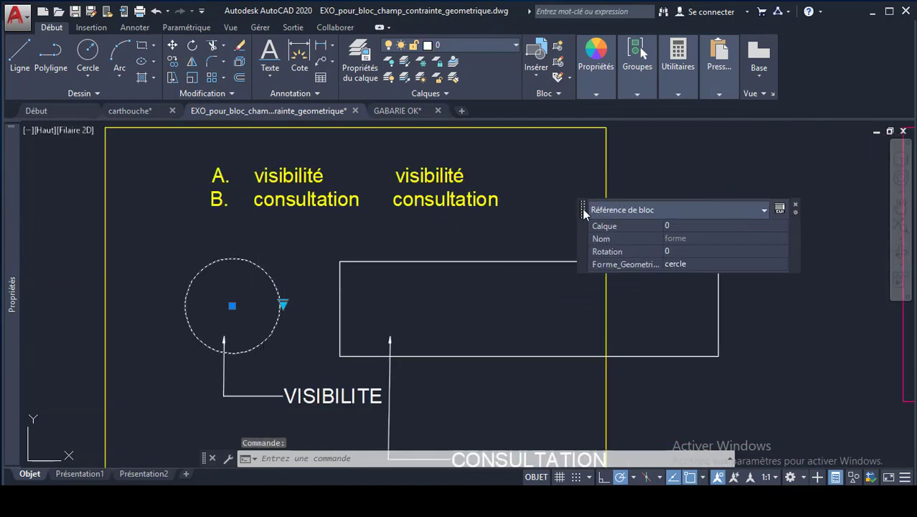
click(284, 303)
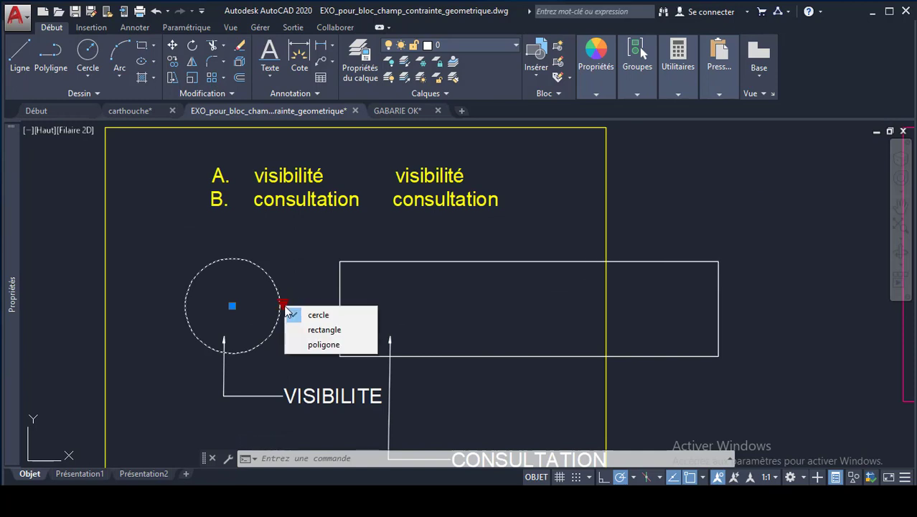
click(322, 329)
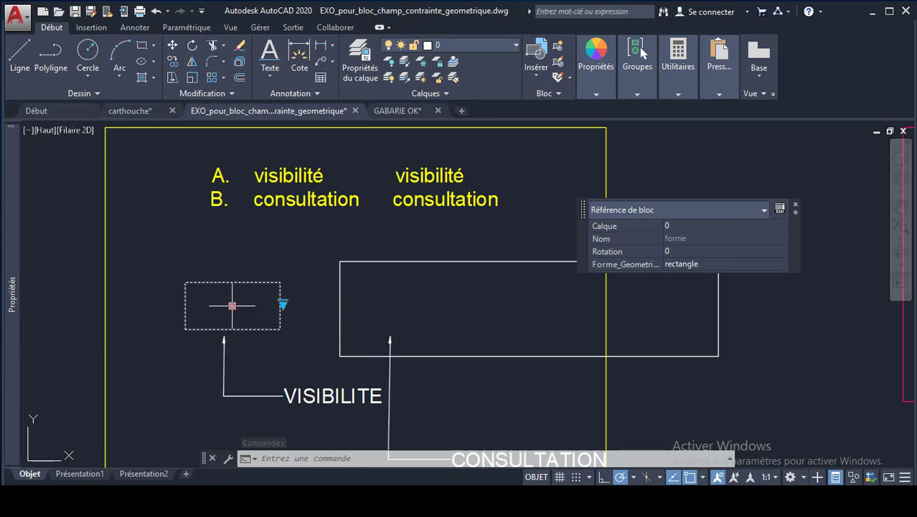
key(Escape)
key(Escape)
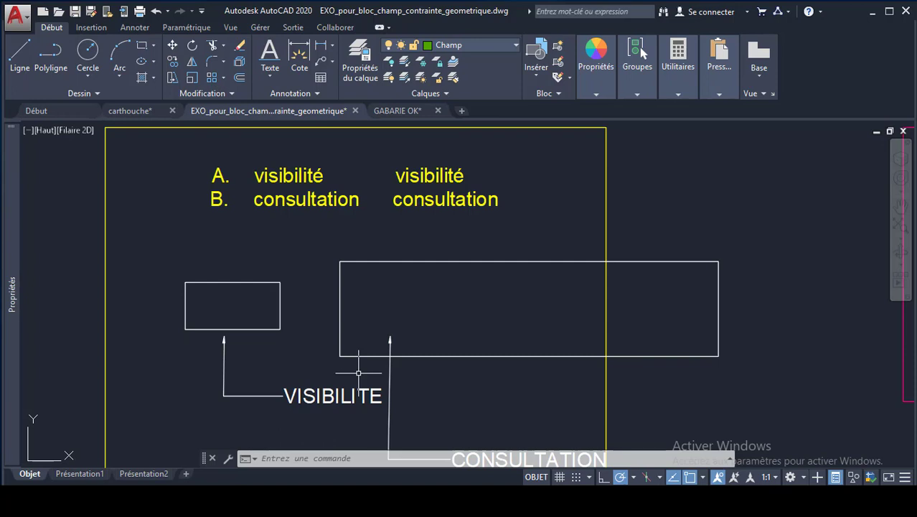
scroll(471, 333, down, 5)
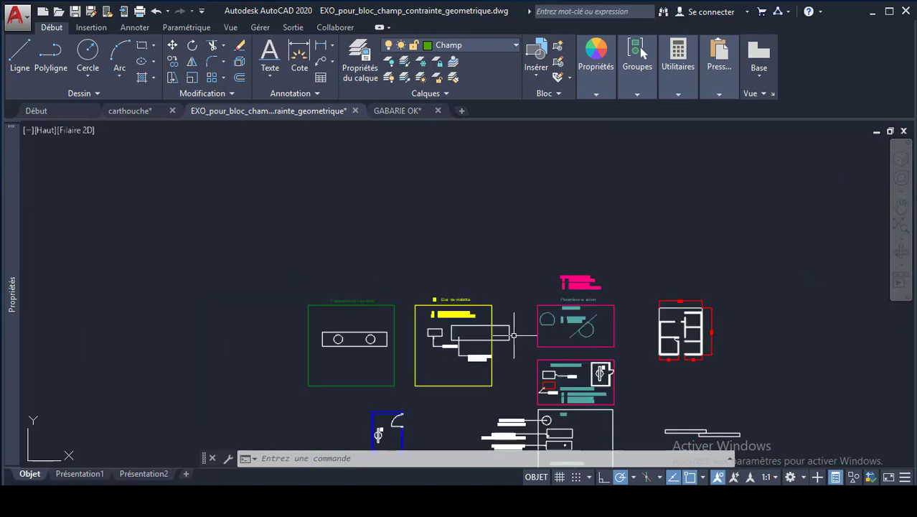
scroll(582, 417, up, 6)
scroll(582, 417, down, 2)
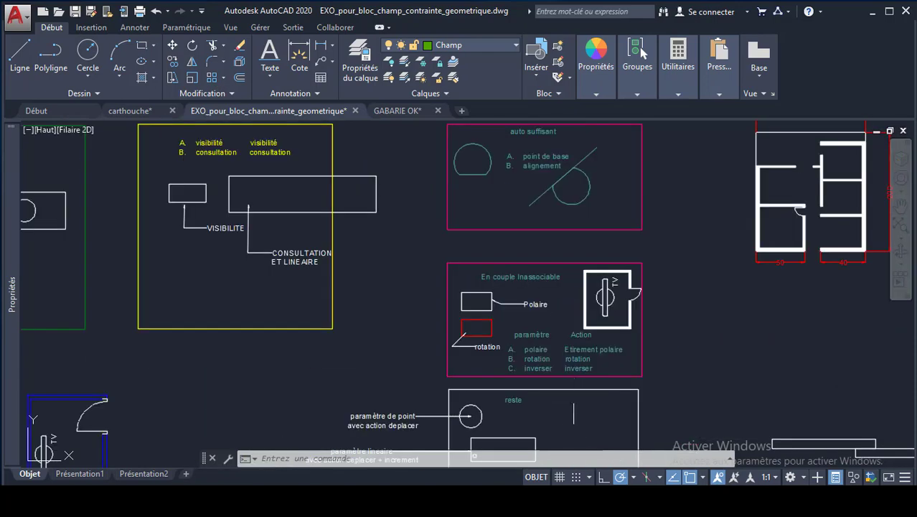
scroll(574, 399, down, 2)
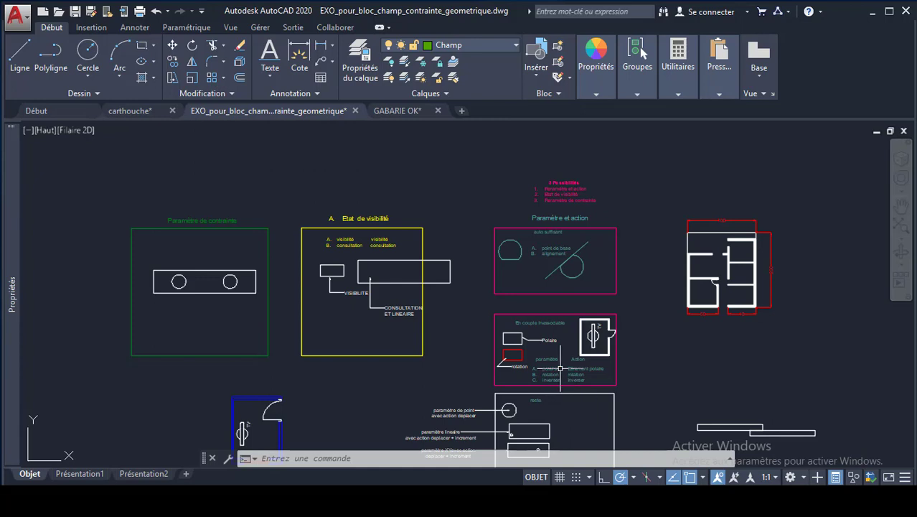
Step: Open the flat-bottomed "cercle" block in the Block Editor, review its available parameters, and close the editor
mouse_move(554, 372)
click(511, 252)
double_click(510, 252)
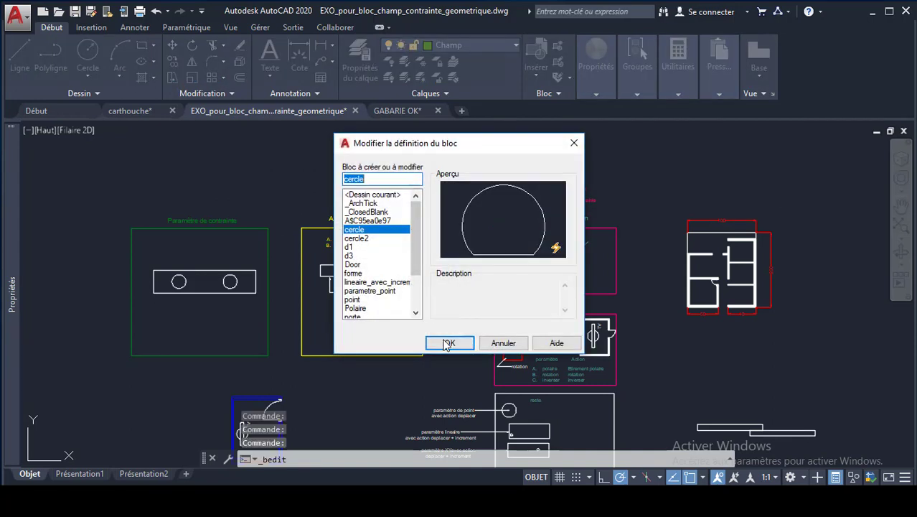
click(447, 341)
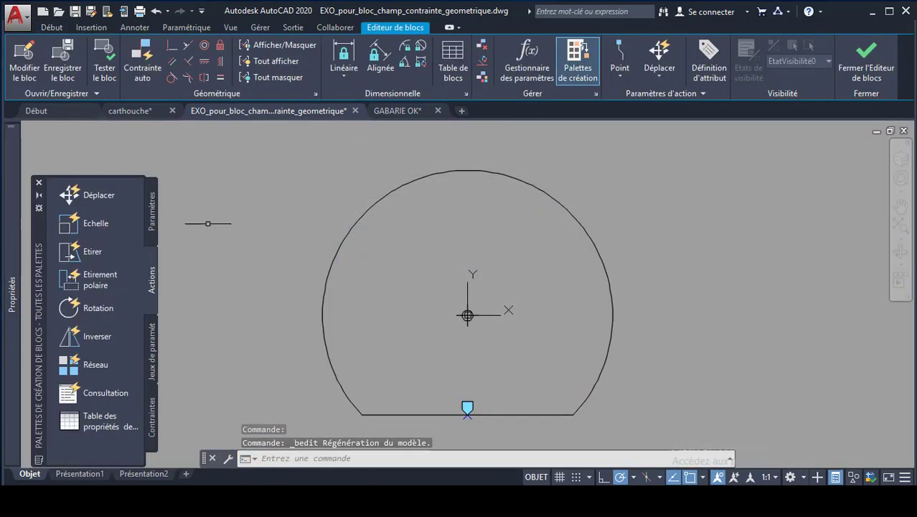
drag(43, 273, 128, 215)
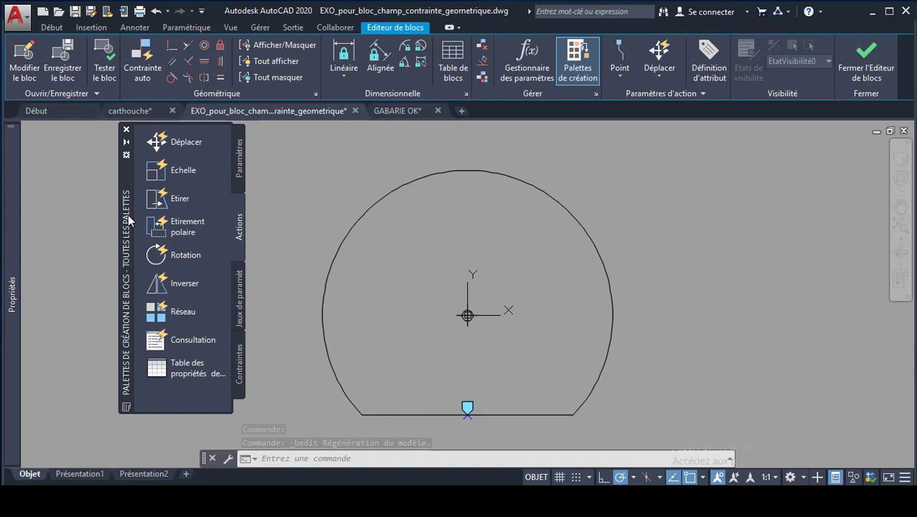
click(241, 176)
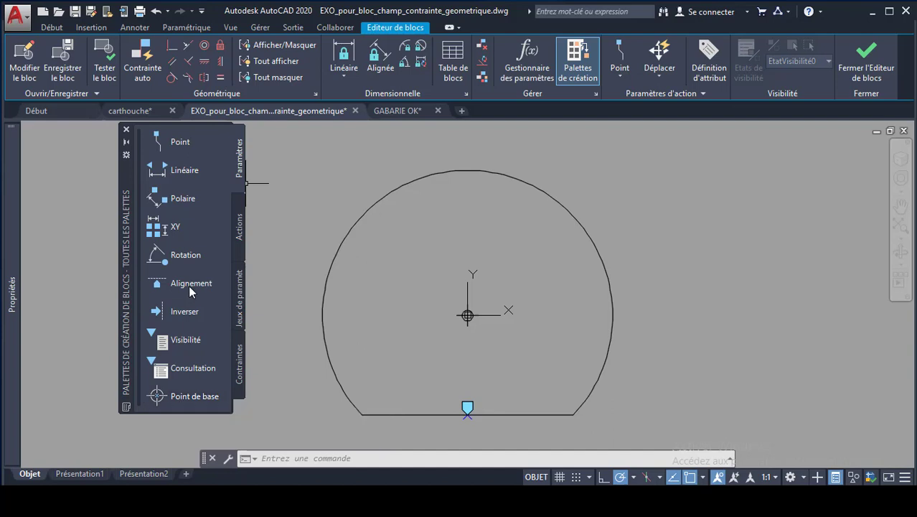
click(866, 61)
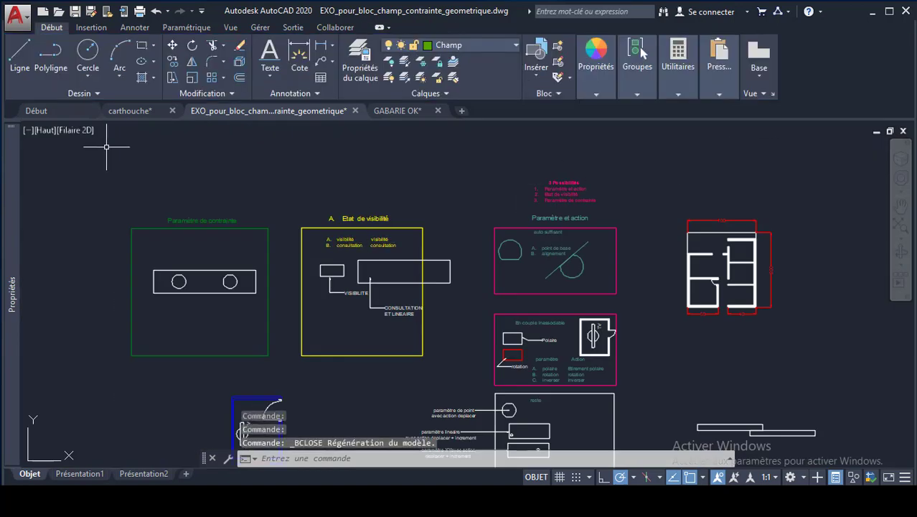
Step: Draw a circle with a radius of about 168 between the "3 Possibilités" list and the floor plan
click(88, 57)
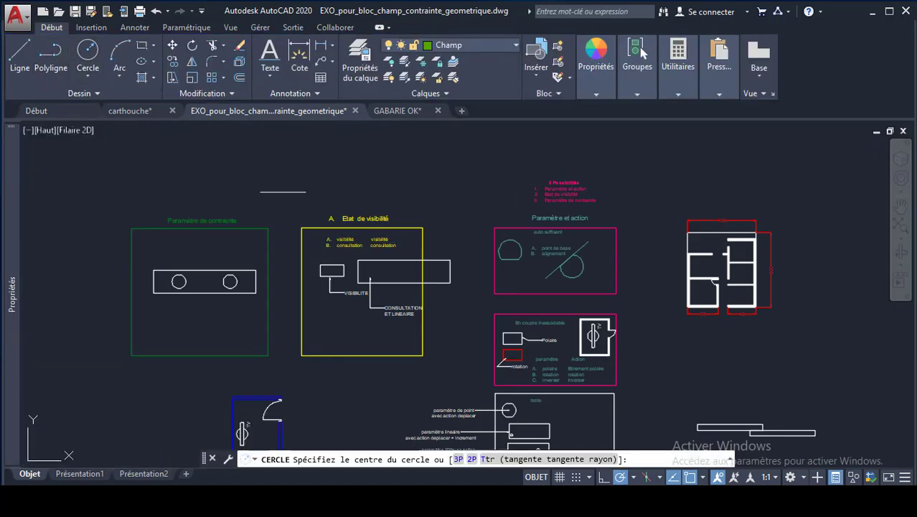
click(673, 196)
click(685, 179)
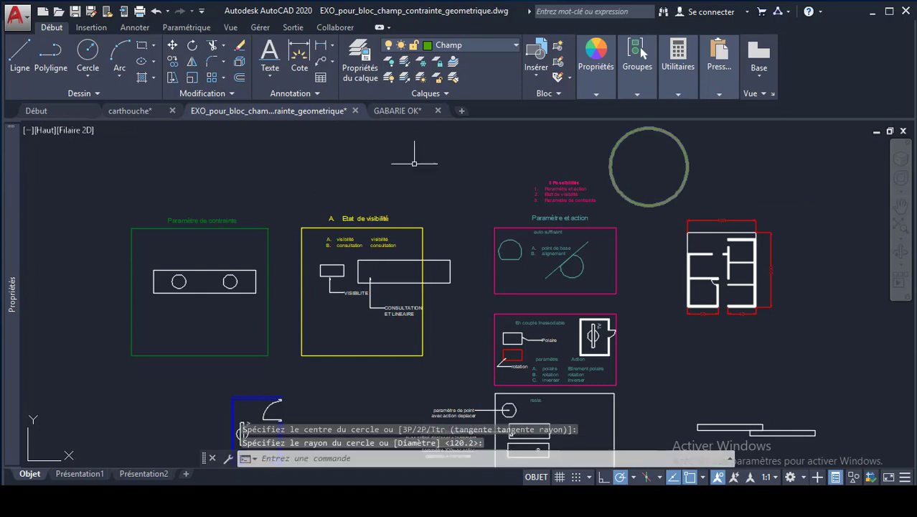
click(612, 143)
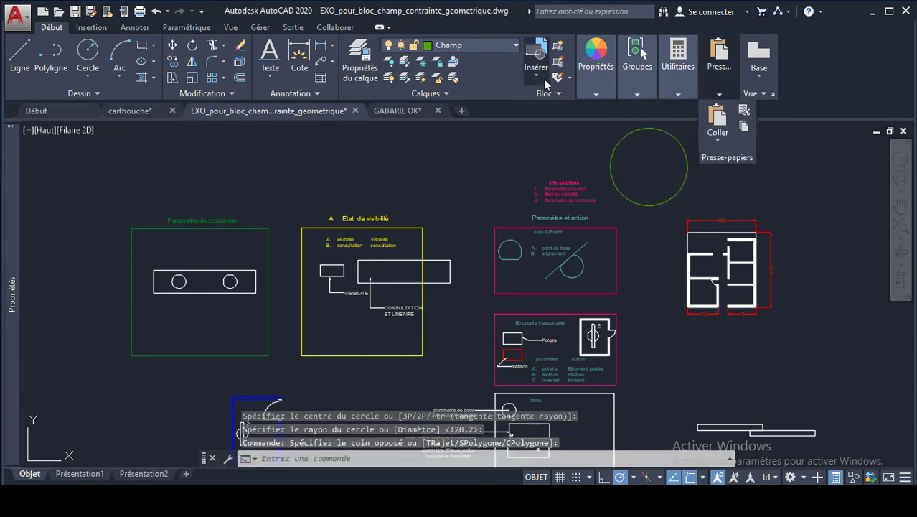
Step: Define the new circle as block "cercle 3" with its centre as base point, opening it in the Block Editor
click(558, 48)
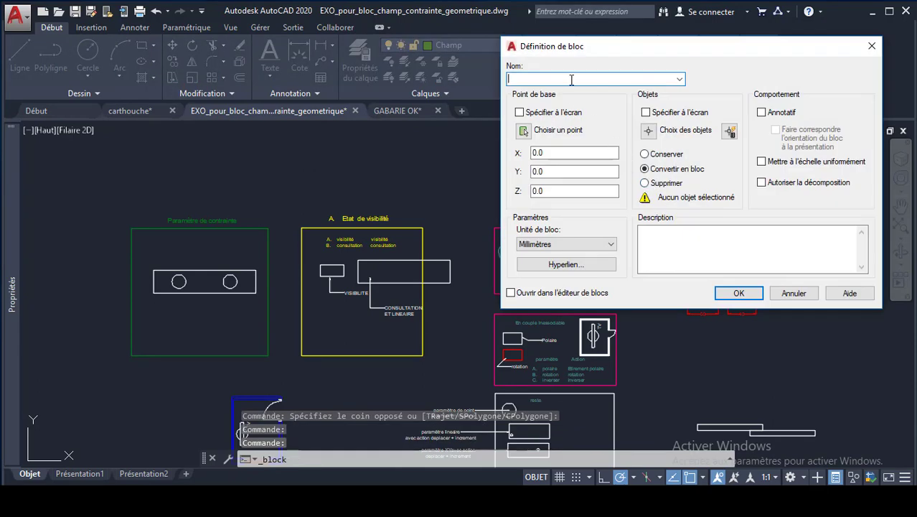
text(cercle 3)
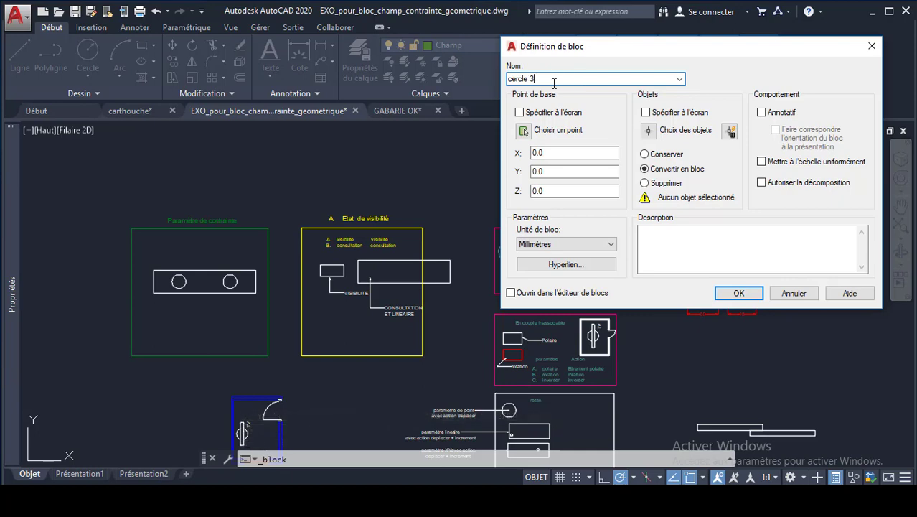
click(523, 130)
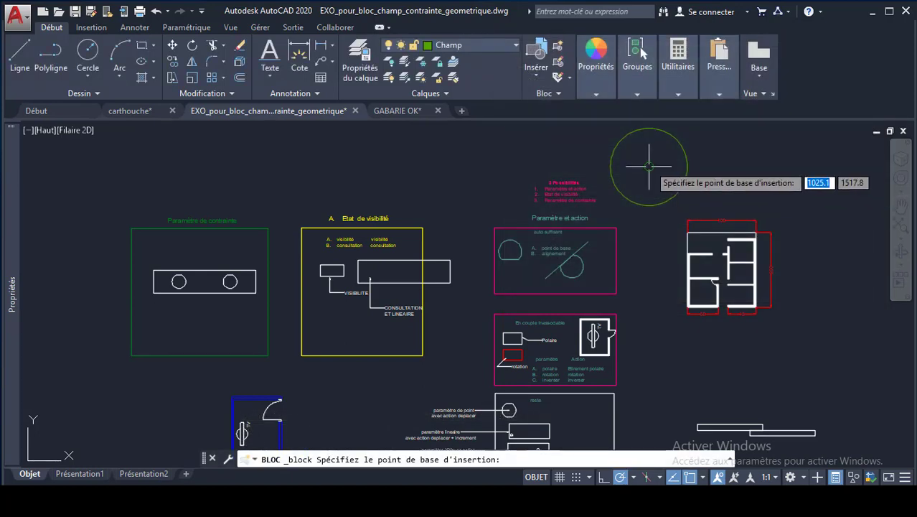
click(648, 167)
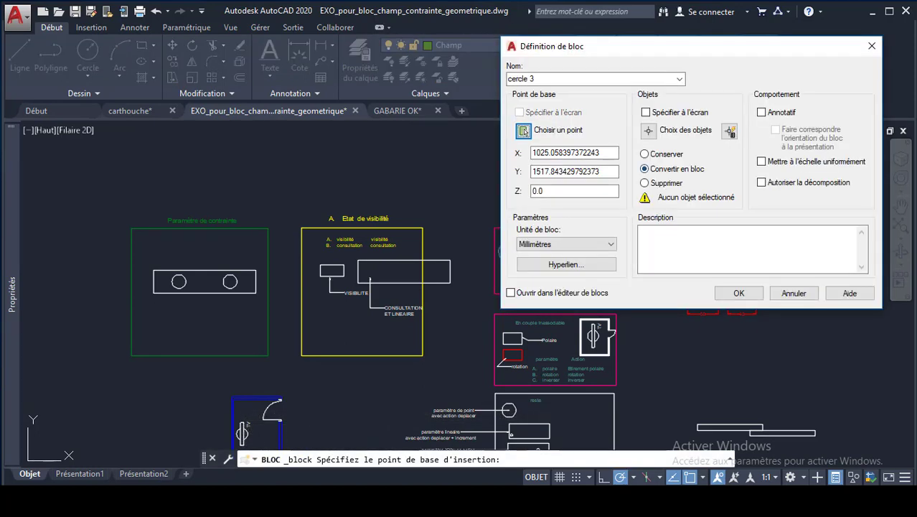
click(649, 130)
click(686, 181)
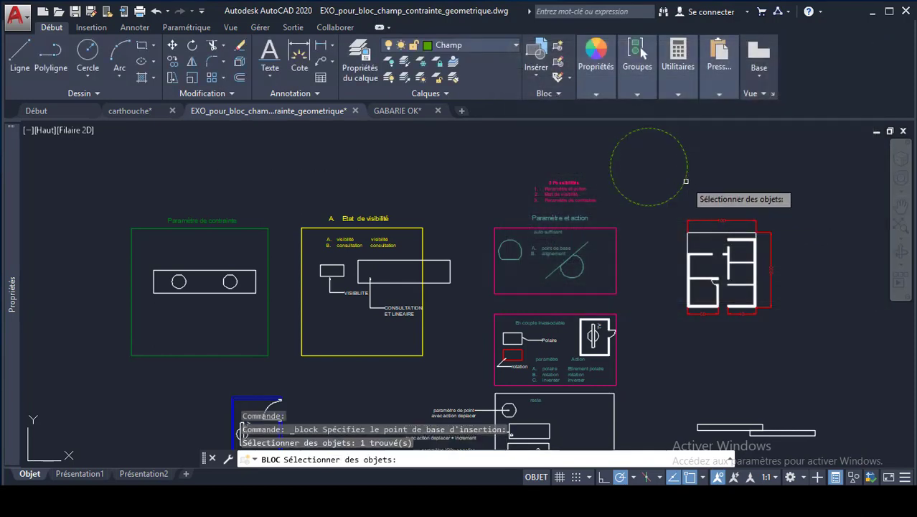
key(Return)
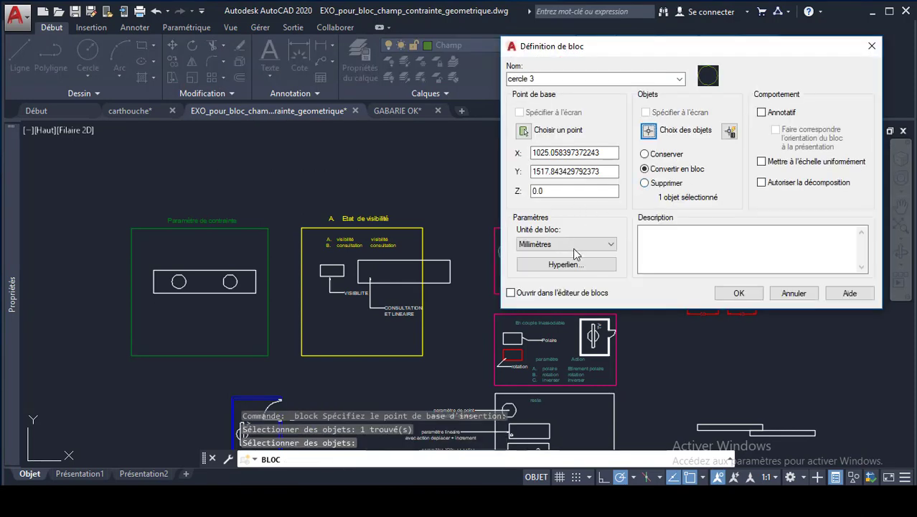
click(511, 294)
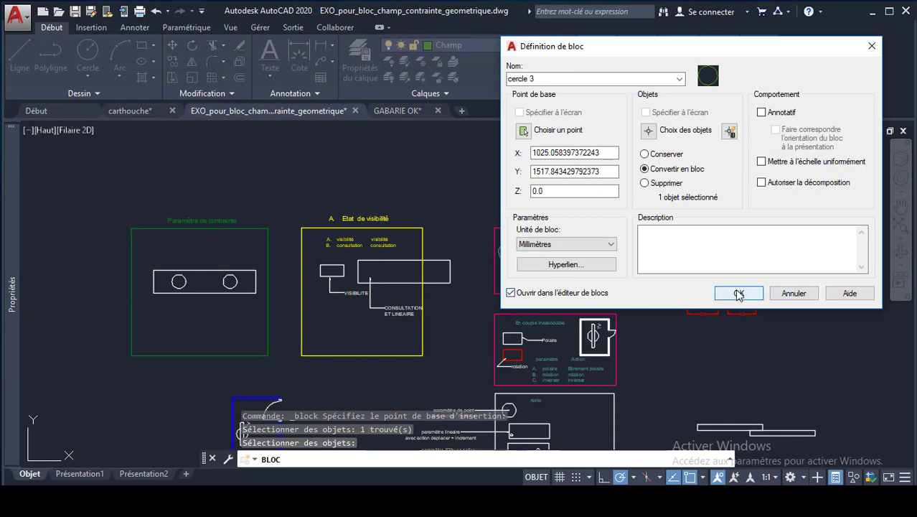
click(739, 293)
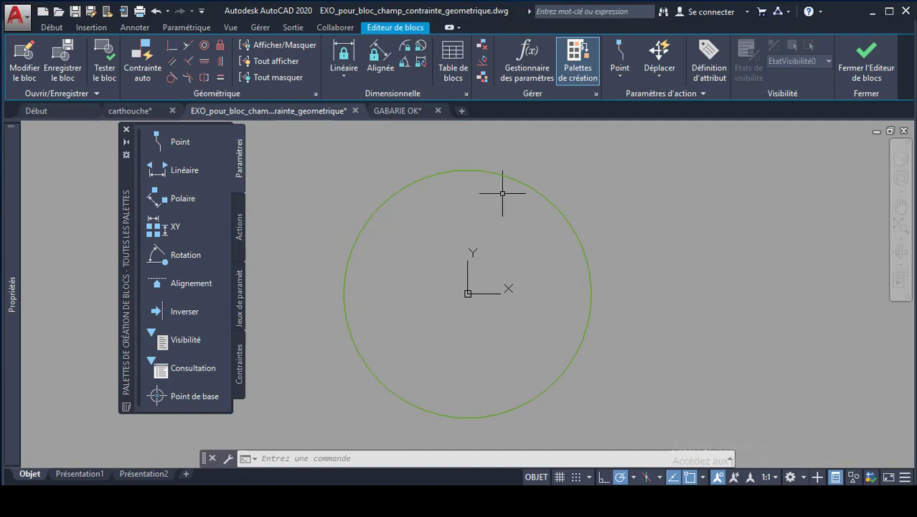
Step: Add a base point parameter above and right of the circle's centre, then save the changes to "cercle 3" and close the Block Editor
click(459, 171)
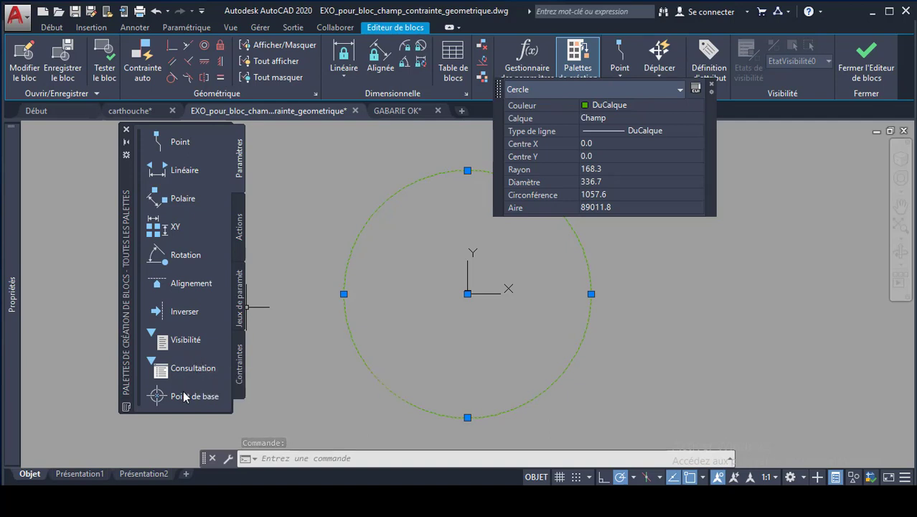
click(162, 401)
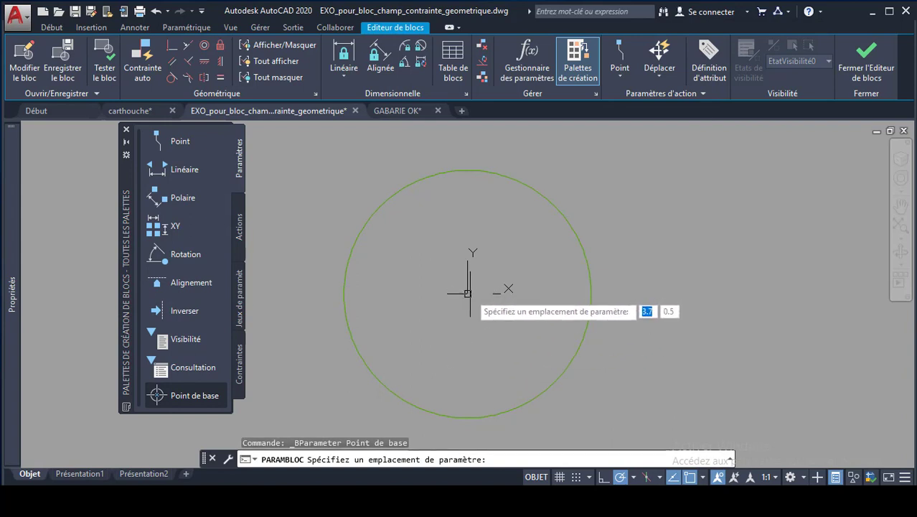
click(491, 200)
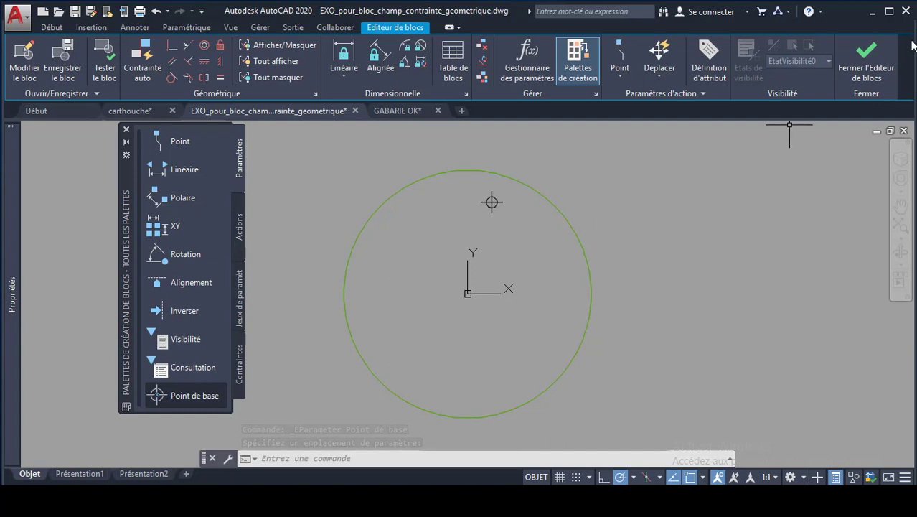
click(868, 61)
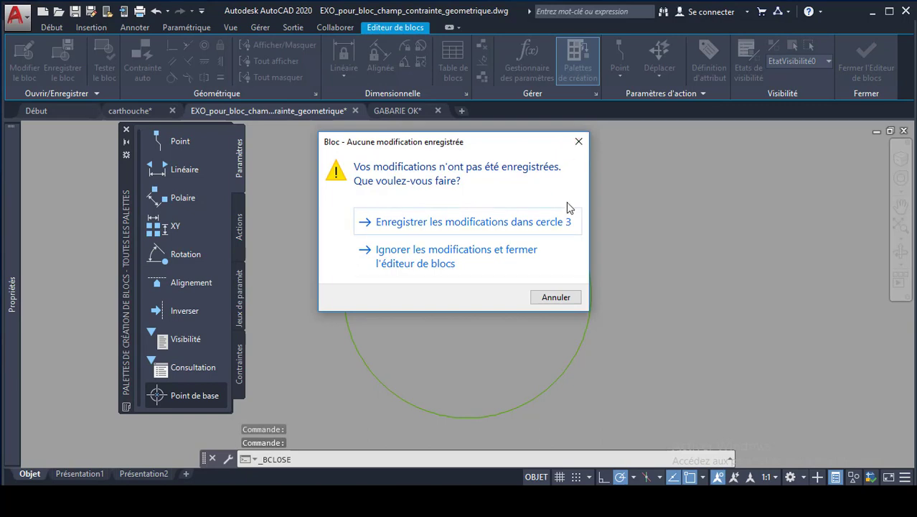
click(391, 224)
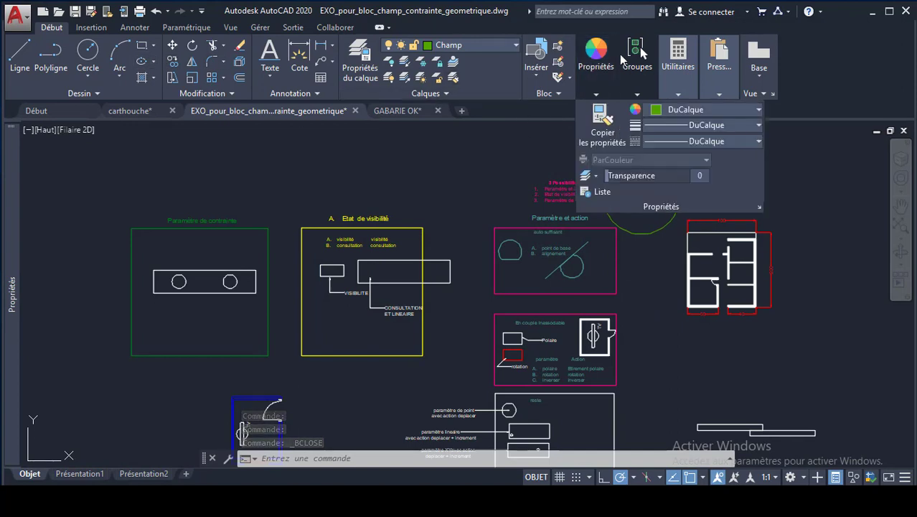
Step: Insert the "cercle 3" block at the upper-left corner of the green "Paramètre de contrainte" frame
click(534, 56)
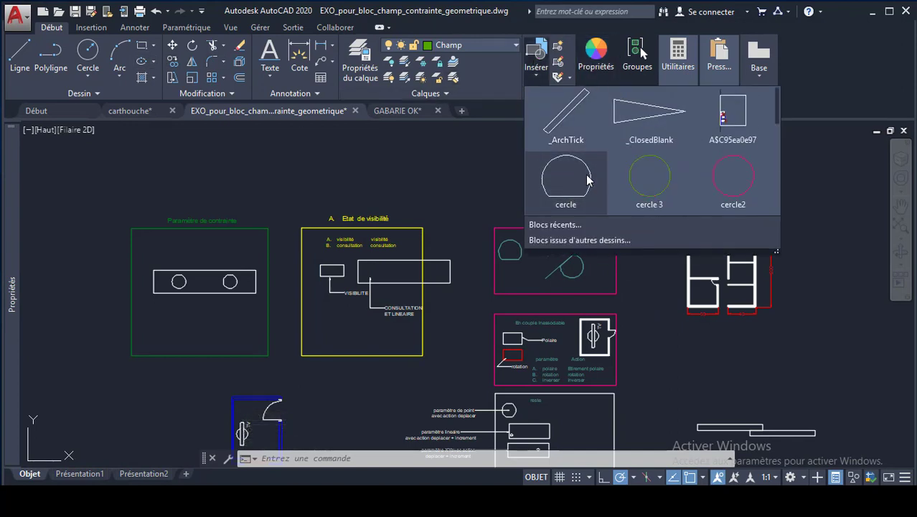
click(651, 180)
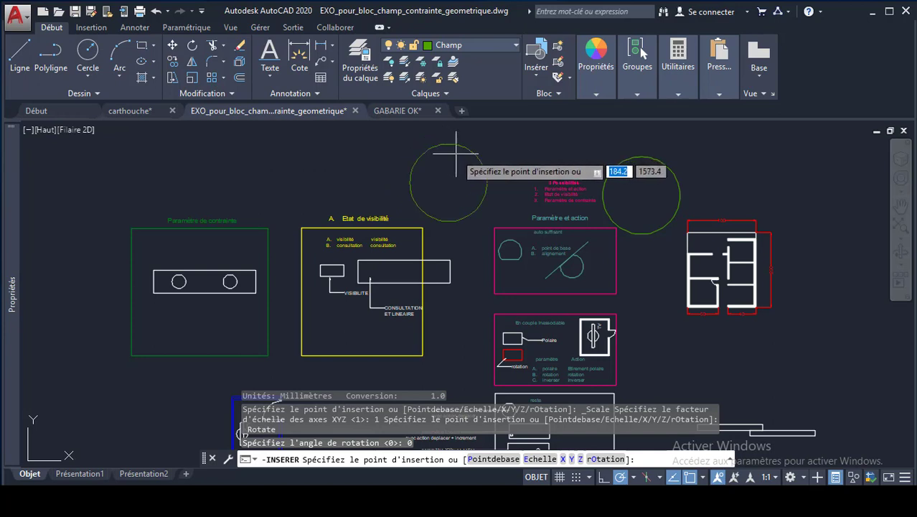
click(131, 228)
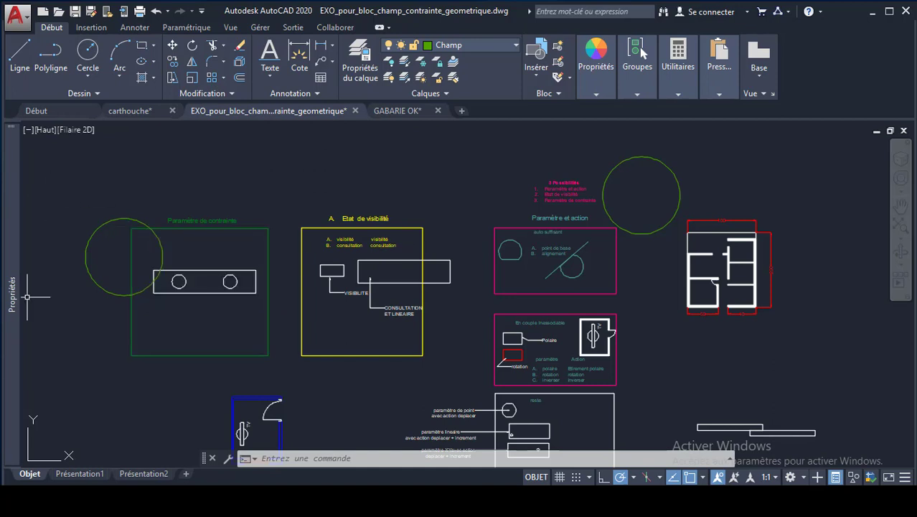
Step: Move the "cercle" block off the slanted line by its alignment grip and align it to the left edge of the "auto suffisant" frame
click(569, 264)
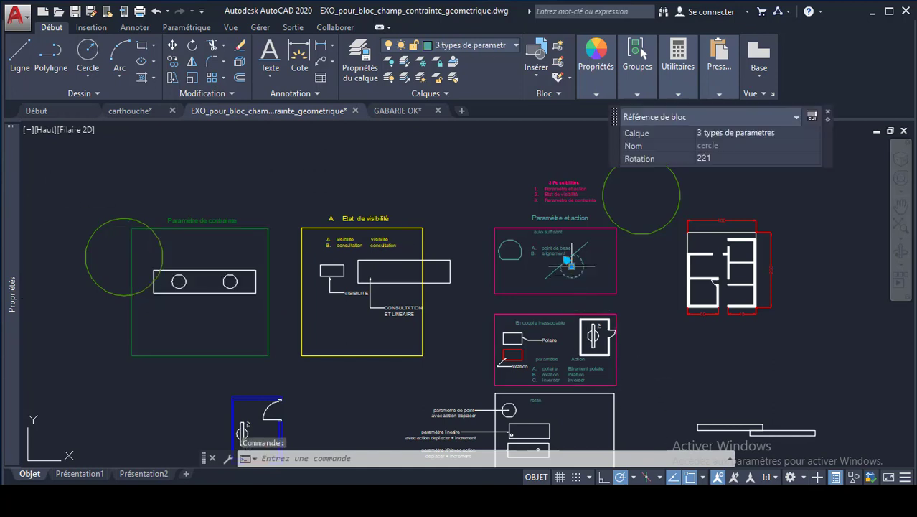
scroll(569, 264, up, 8)
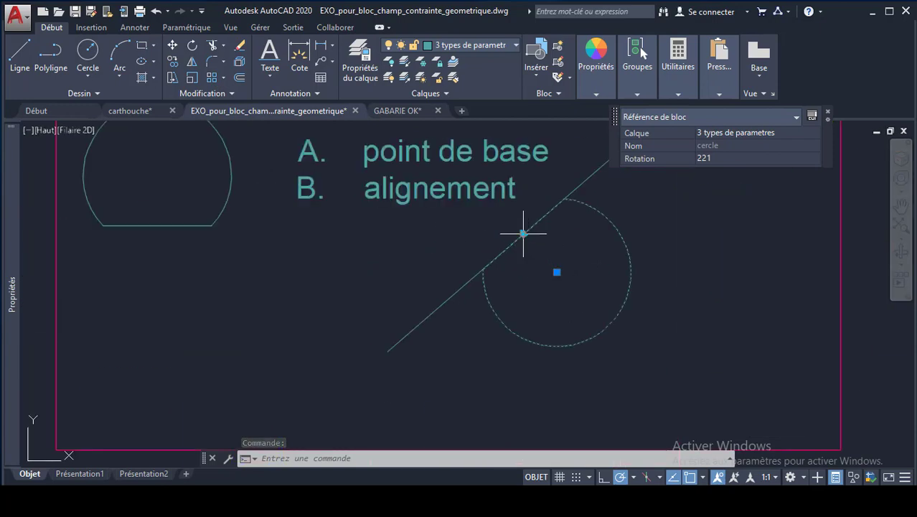
click(523, 233)
scroll(698, 303, down, 4)
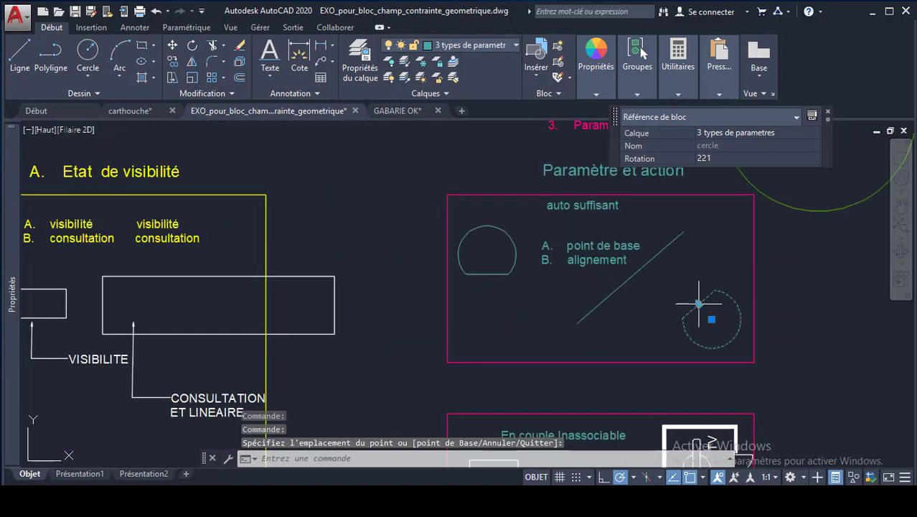
click(698, 304)
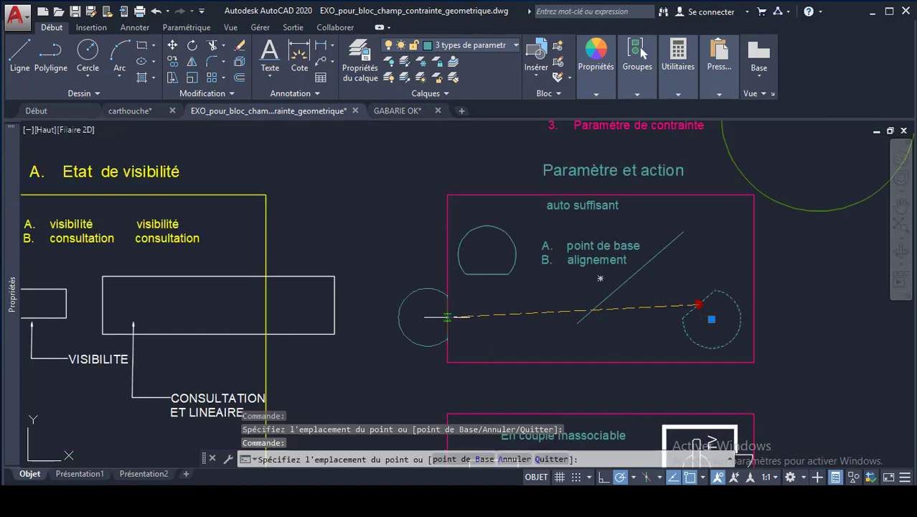
click(447, 316)
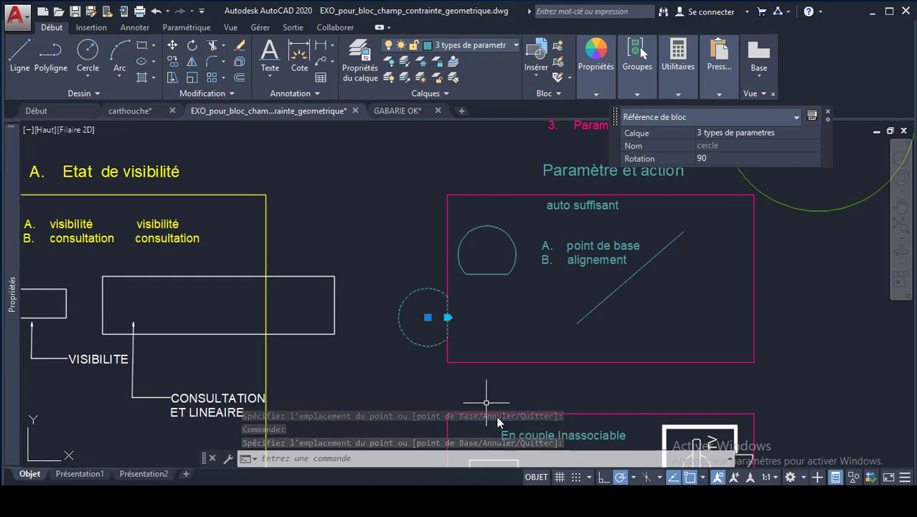
key(Escape)
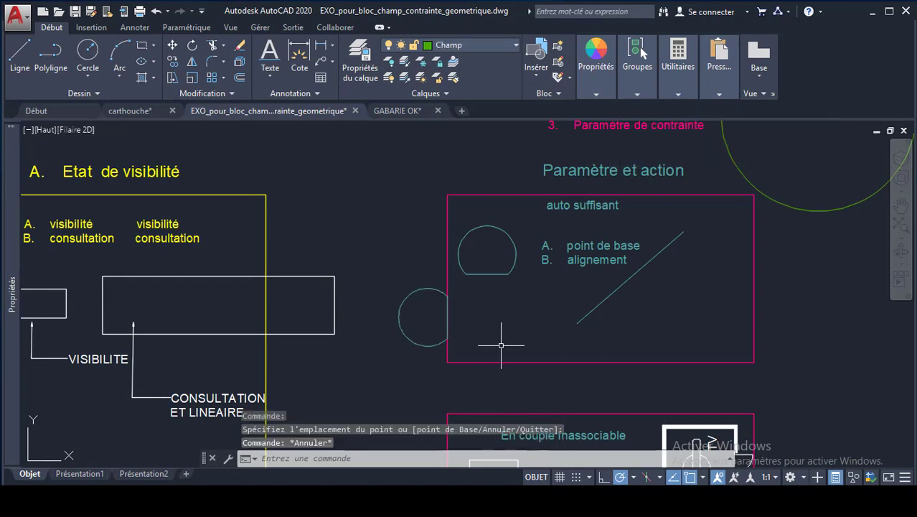
Step: Undo both alignment grip moves of the "cercle" block in the "auto suffisant" frame
key(ctrl+z)
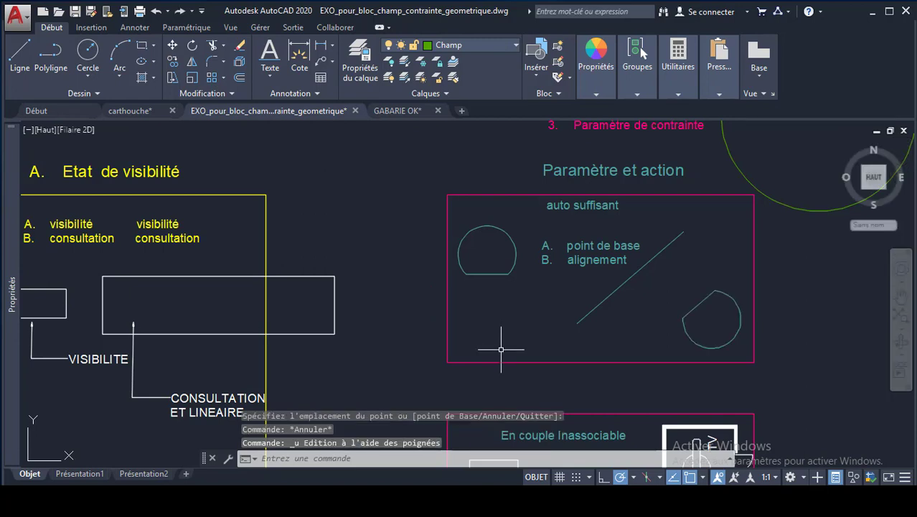
scroll(503, 351, up, 3)
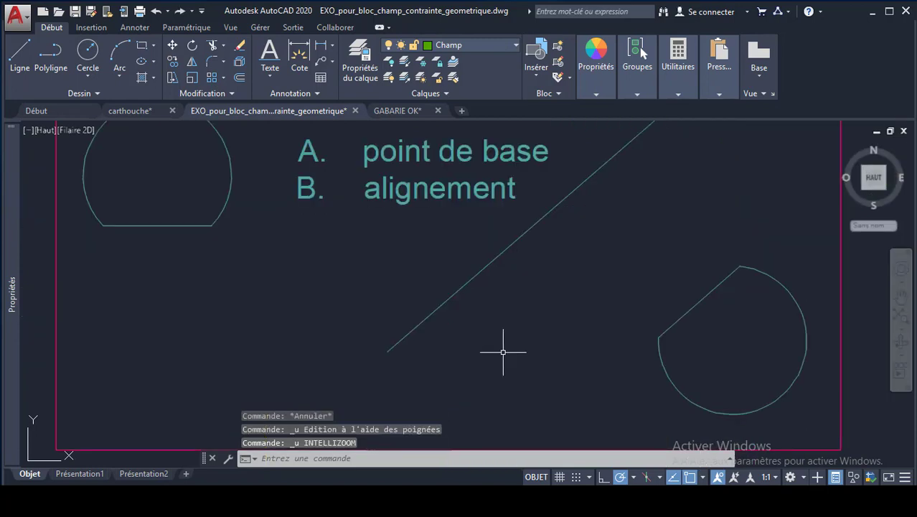
key(ctrl+z)
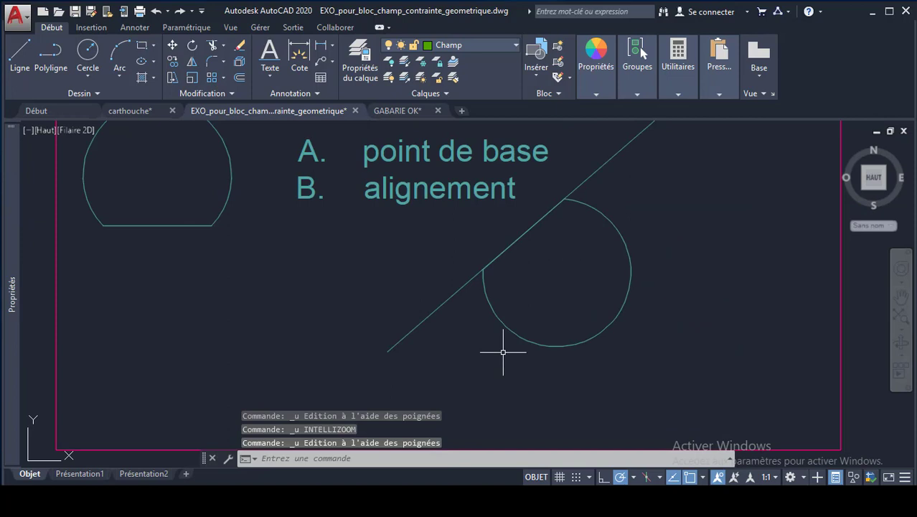
scroll(503, 352, down, 3)
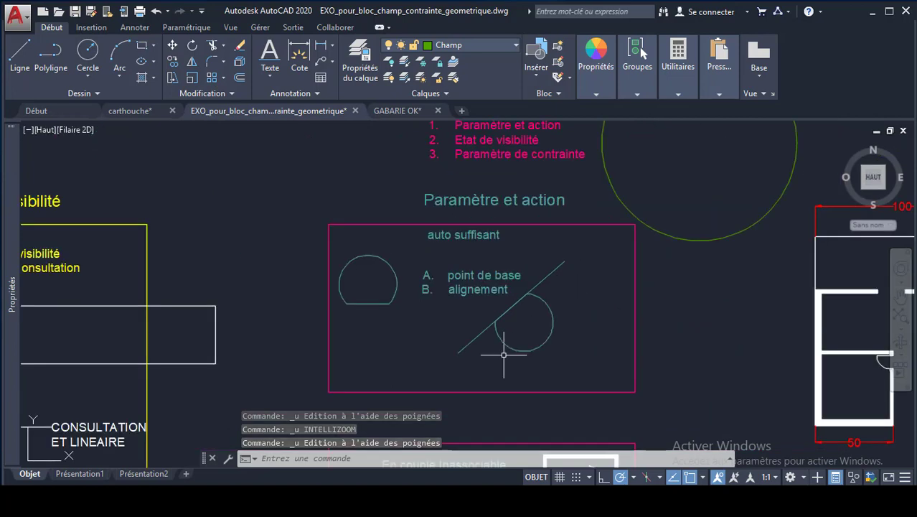
scroll(503, 354, down, 2)
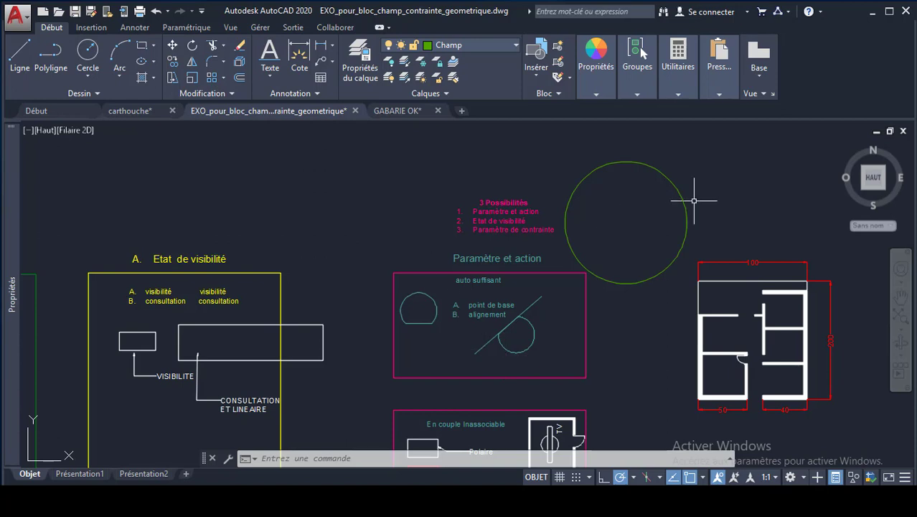
Step: Open the "cercle 3" block in the Block Editor and delete its circle and base point parameter
double_click(674, 184)
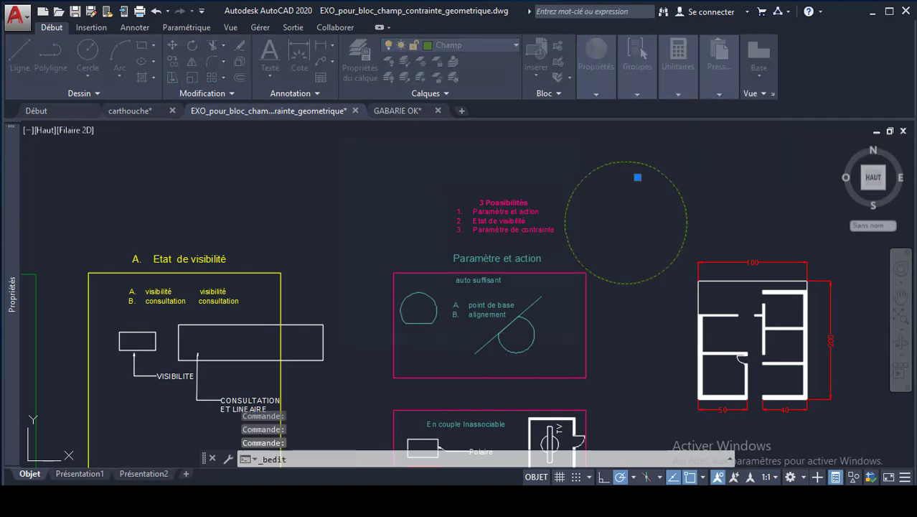
click(437, 345)
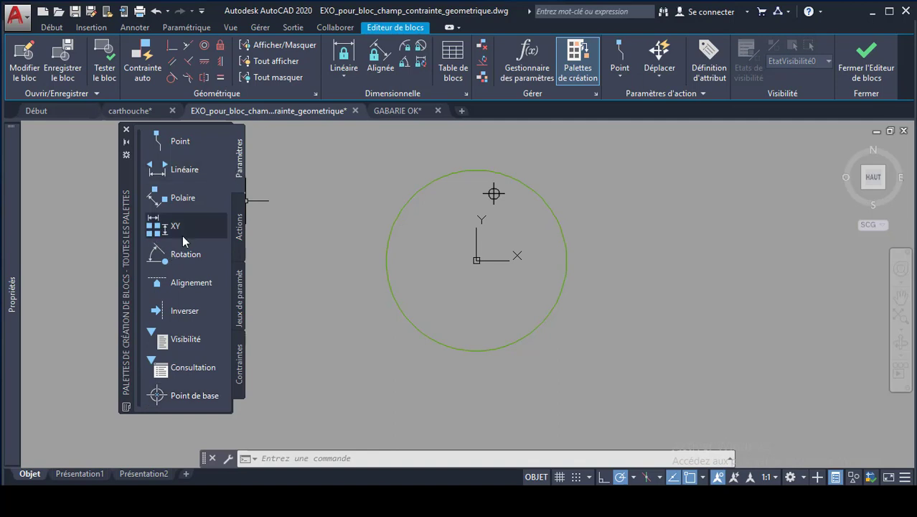
click(191, 200)
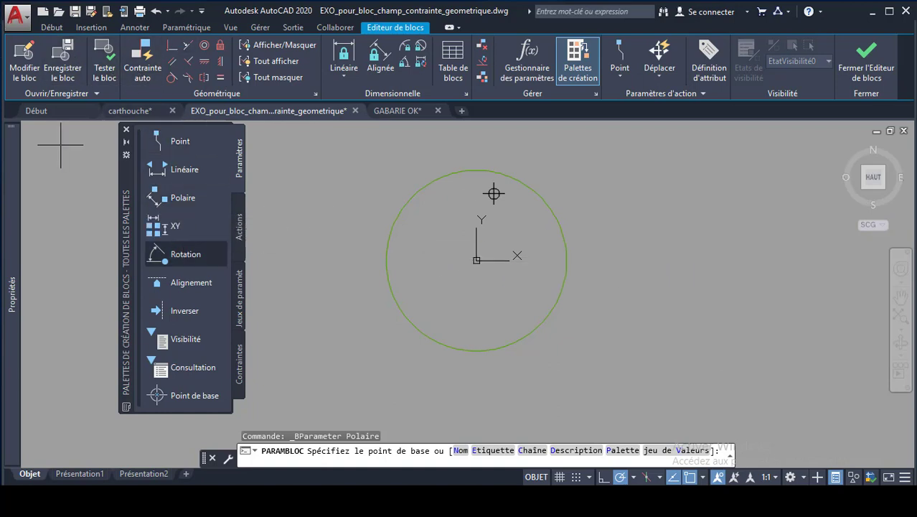
key(Escape)
click(534, 190)
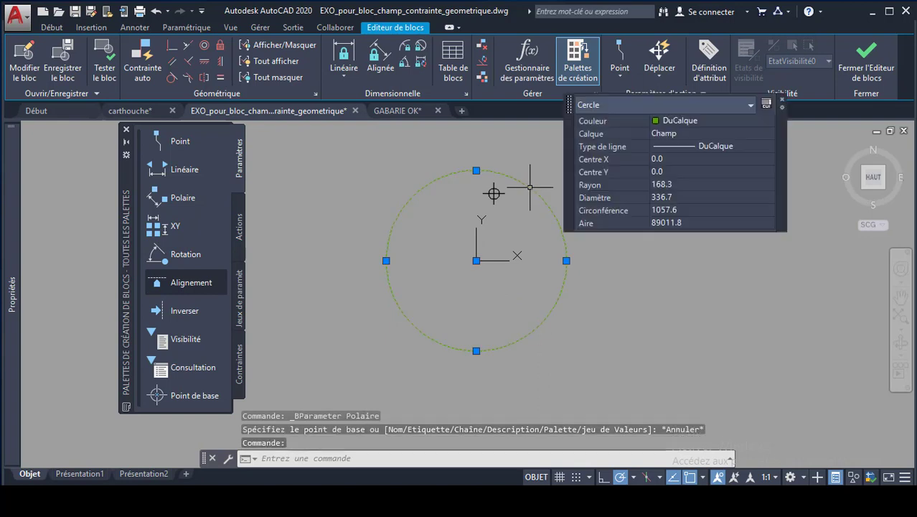
key(Delete)
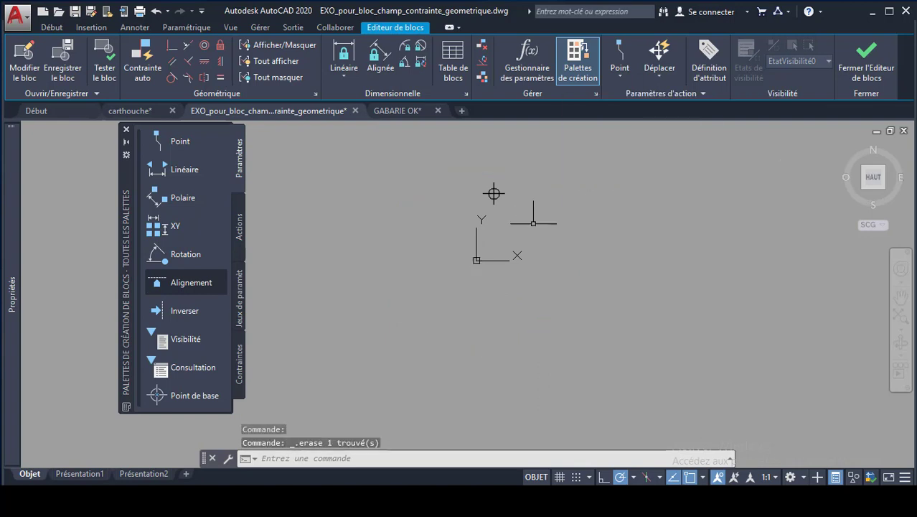
click(493, 193)
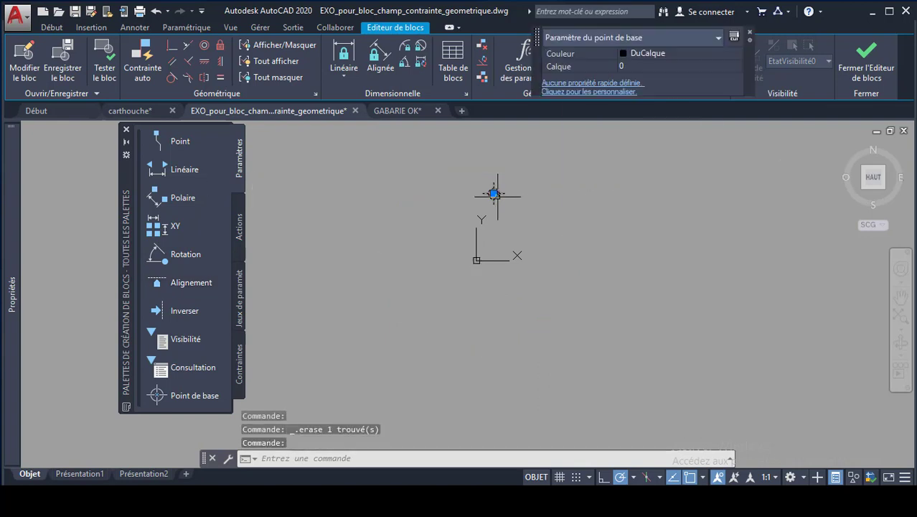
key(Delete)
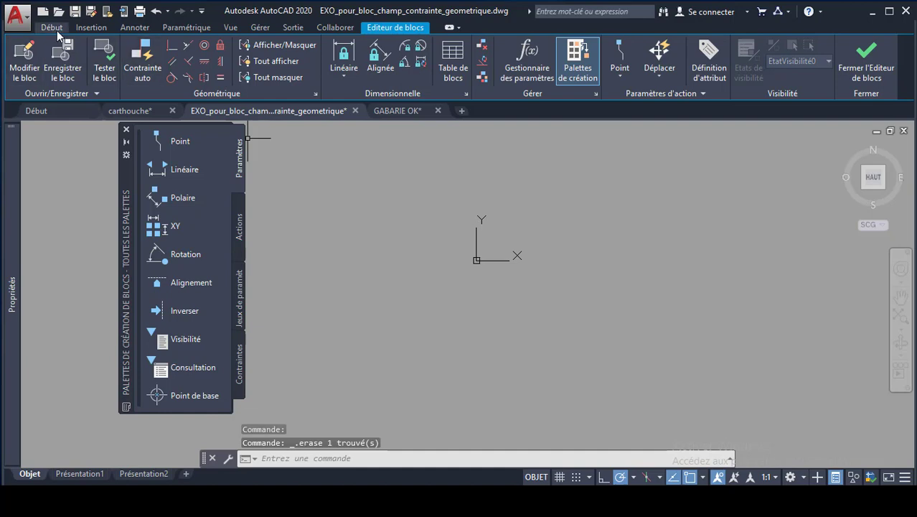
Step: Draw a rectangle about 292 wide in the "cercle 3" block, with its upper-left corner at the origin
click(51, 27)
click(142, 45)
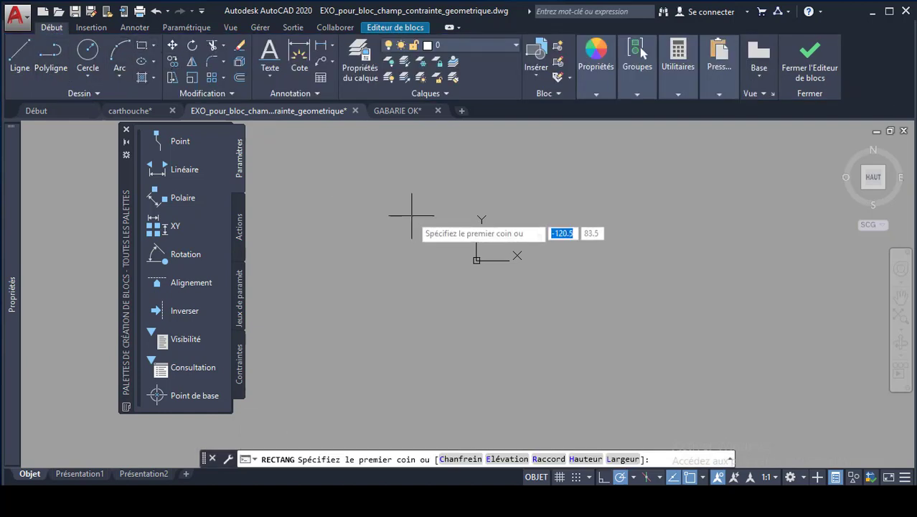
click(477, 259)
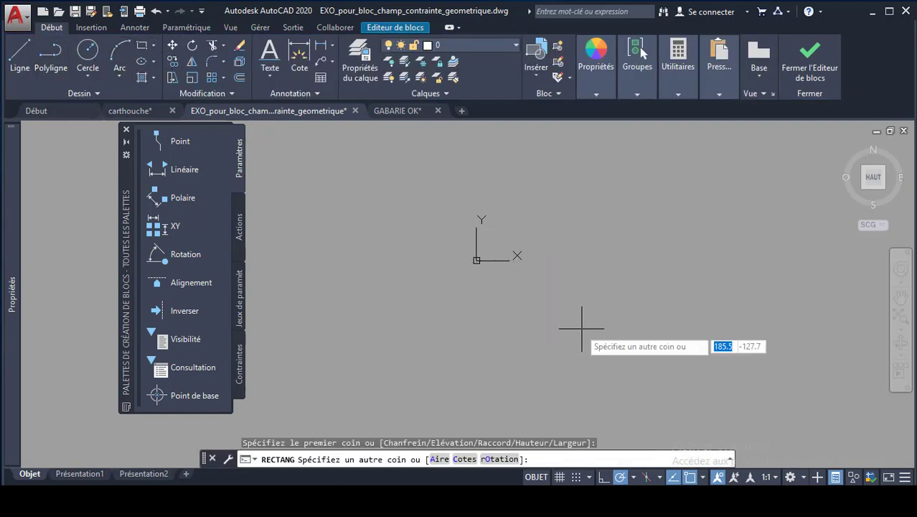
click(632, 360)
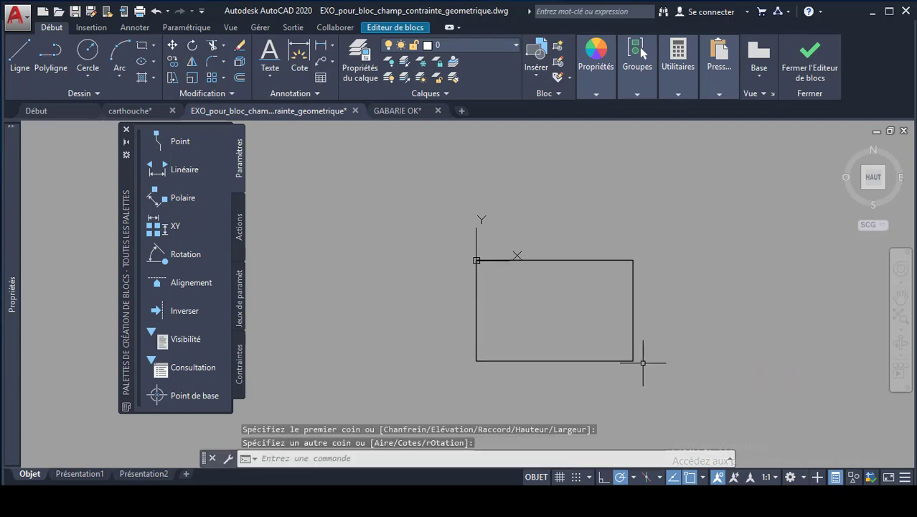
key(Escape)
click(594, 260)
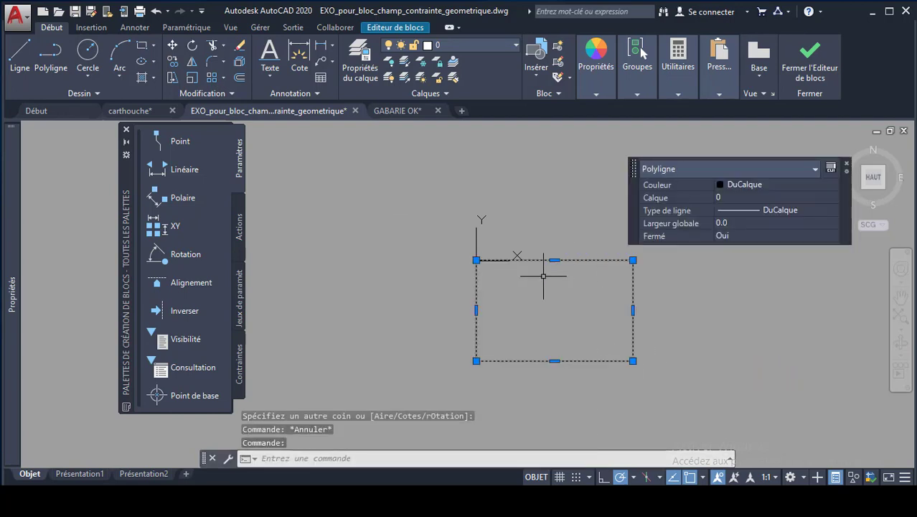
key(Escape)
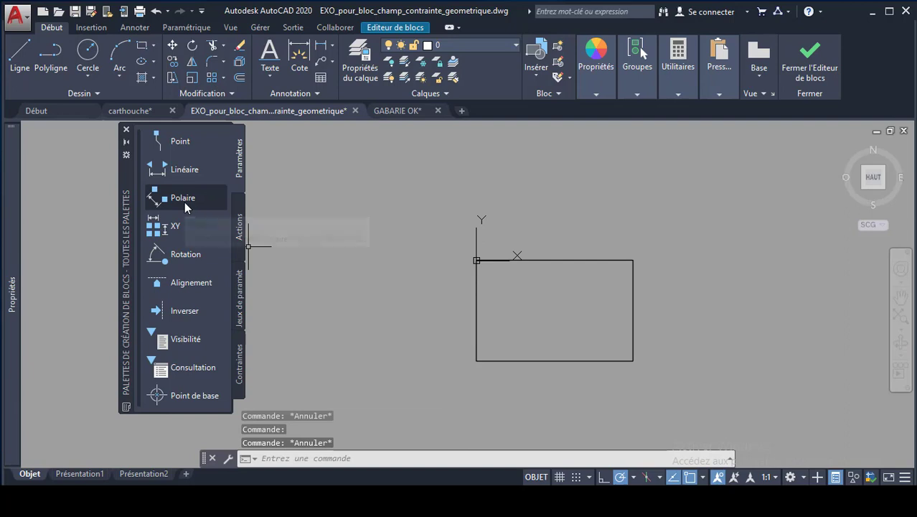
Step: Add a polar parameter between the rectangle's lower-left and lower-right corners, with its label below the lower edge
click(477, 360)
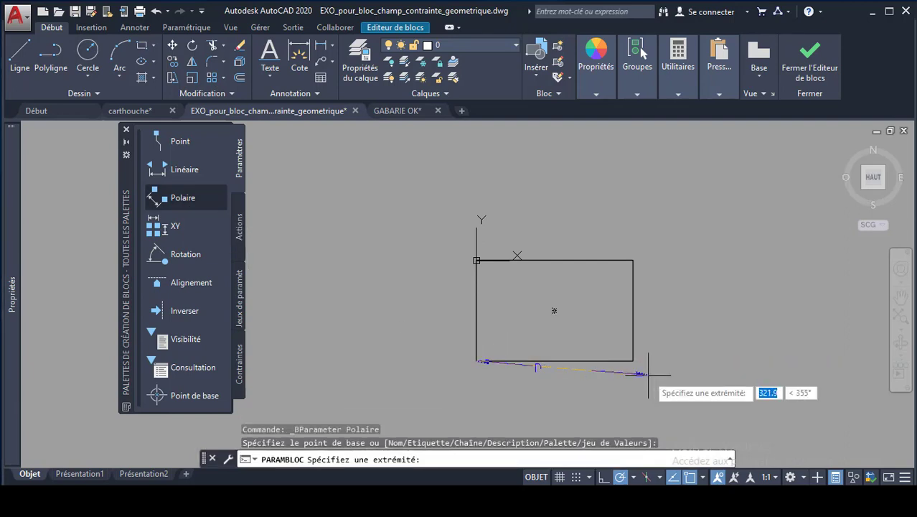
click(632, 360)
click(556, 386)
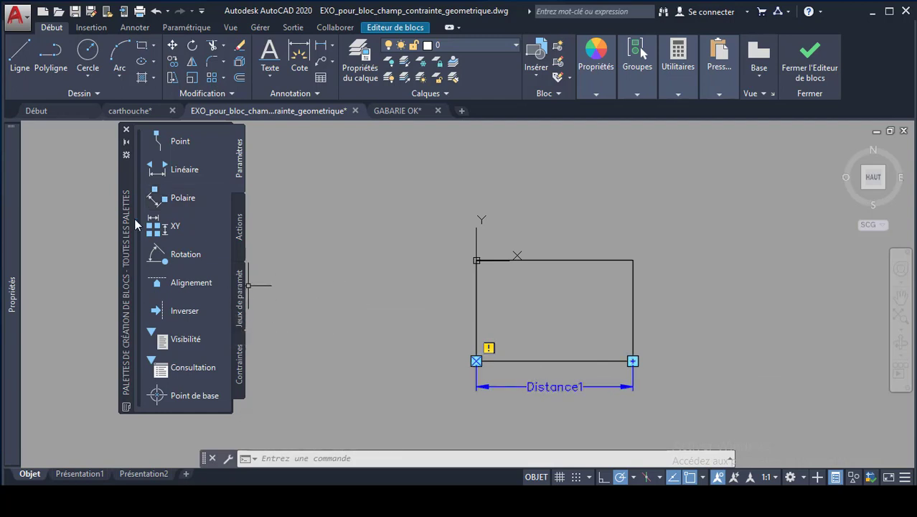
Step: Add a Stretch action to the polar parameter's lower-right point, framing the rectangle's right side, then save the block changes and close the Block Editor
click(239, 228)
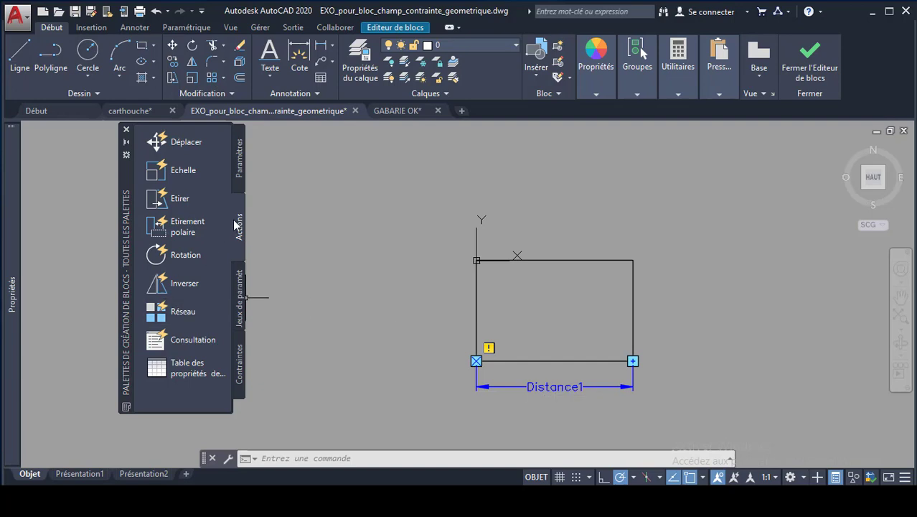
click(173, 205)
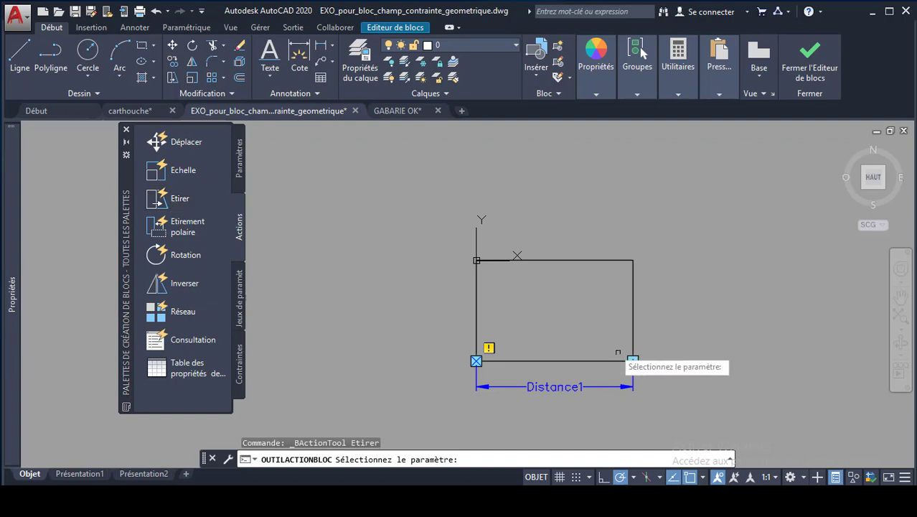
click(571, 387)
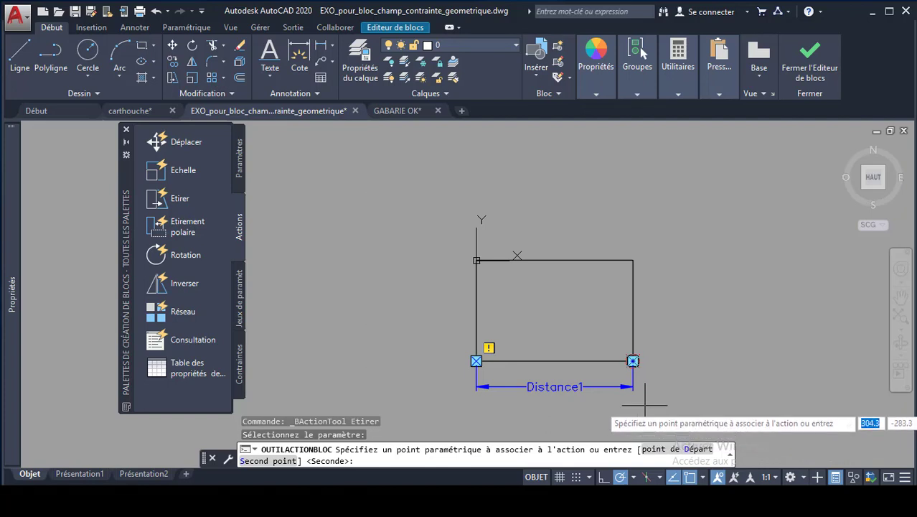
click(632, 361)
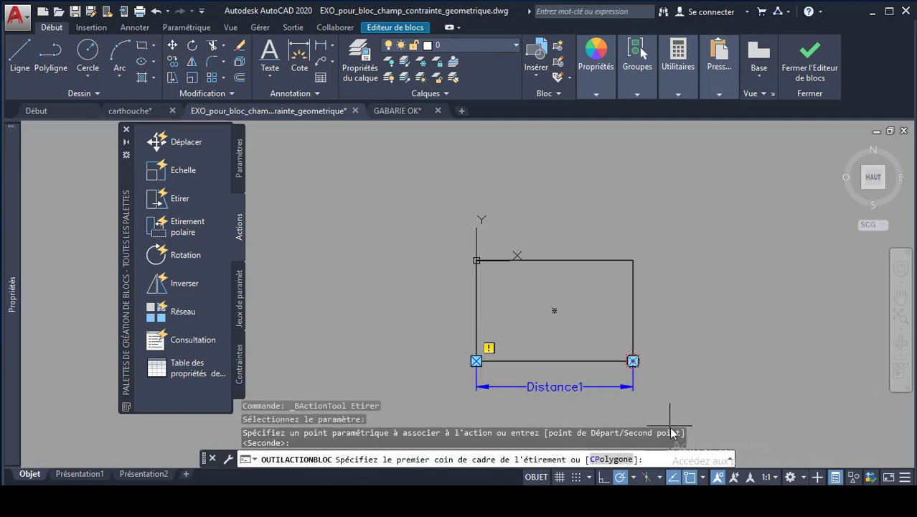
click(660, 379)
click(606, 225)
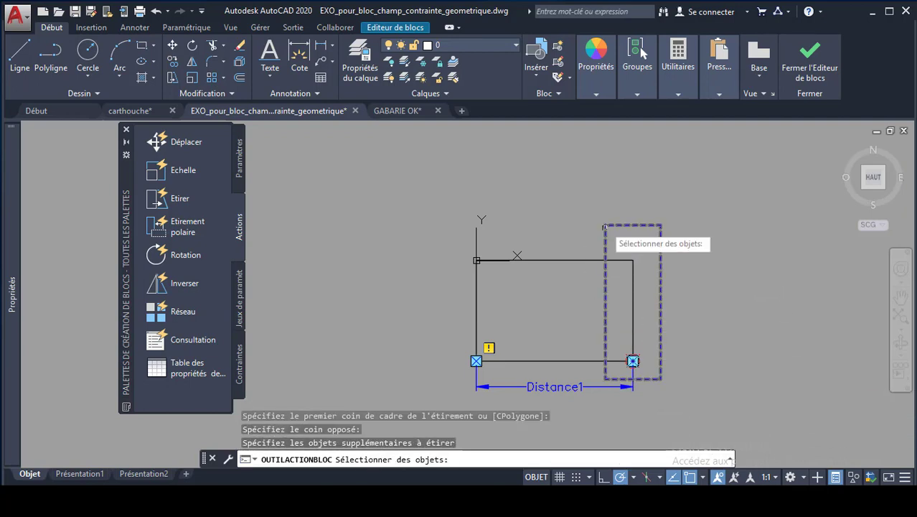
click(672, 374)
click(661, 381)
click(606, 267)
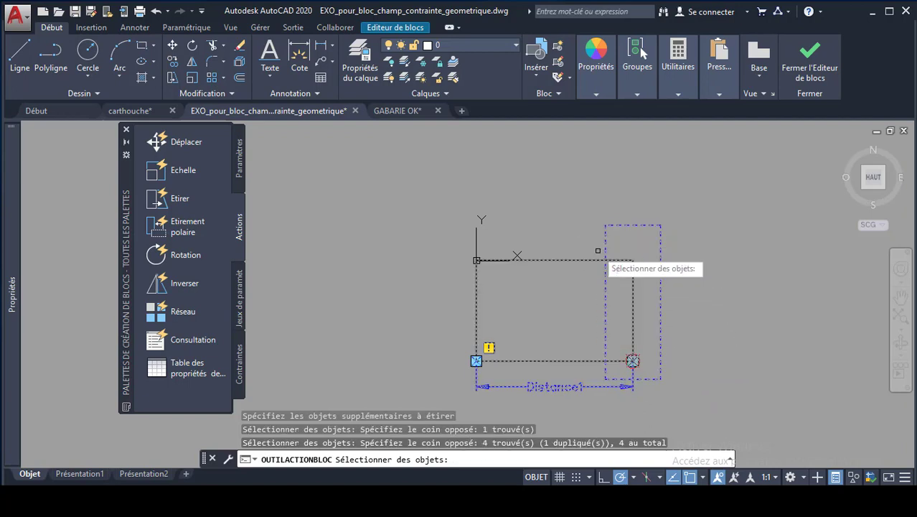
key(Return)
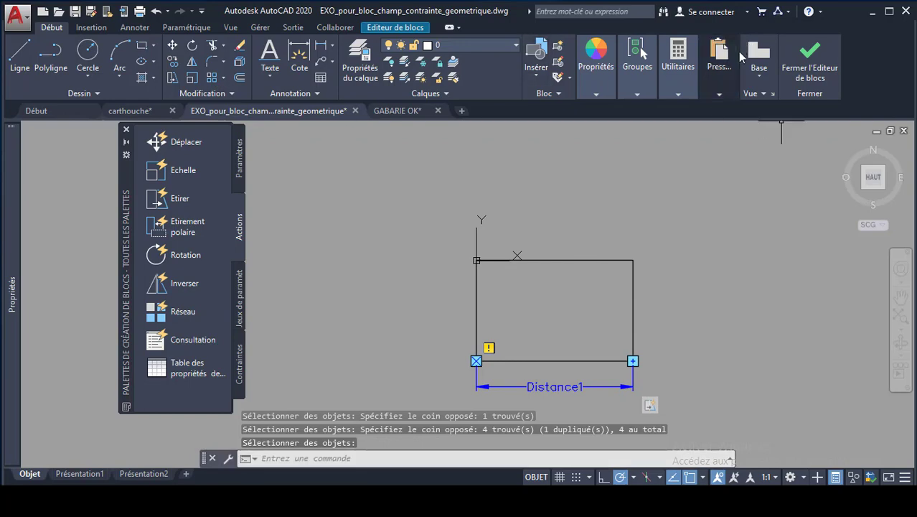
click(809, 64)
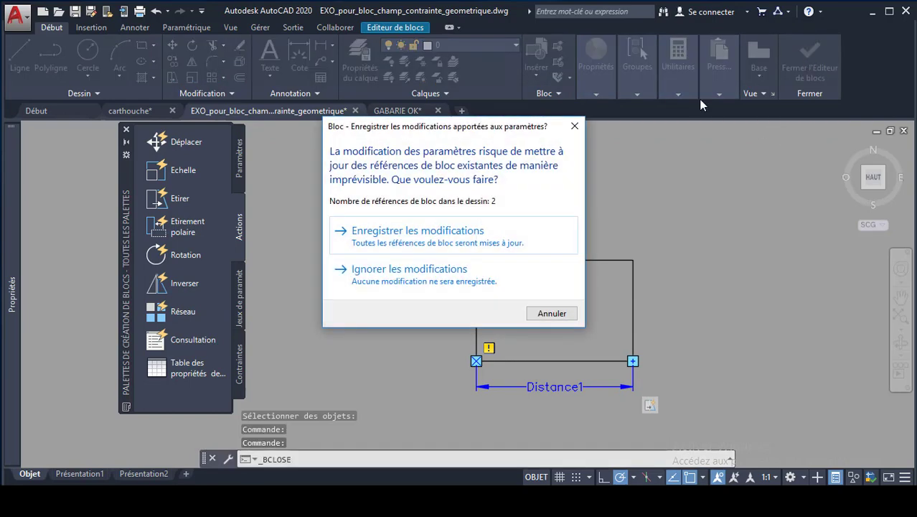
click(382, 233)
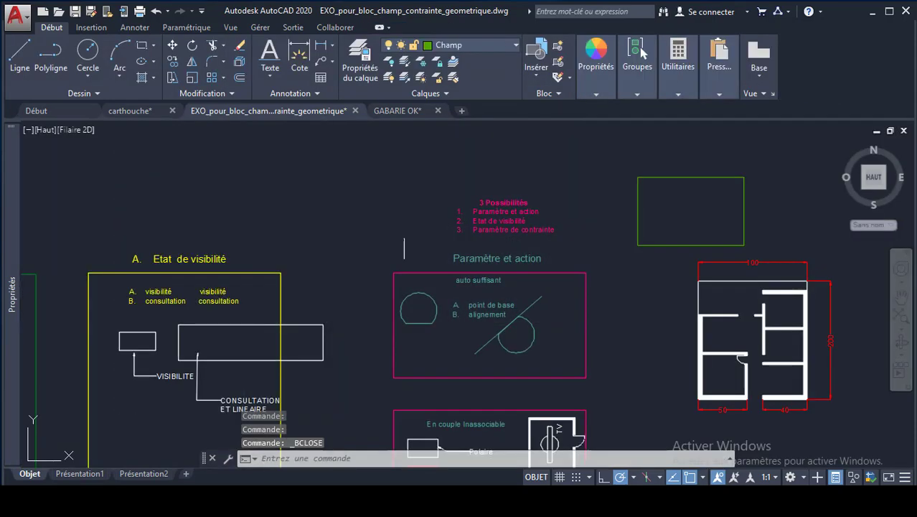
Step: Stretch the inserted "cercle 3" rectangle horizontally to the right by its lower-right polar grip
click(744, 207)
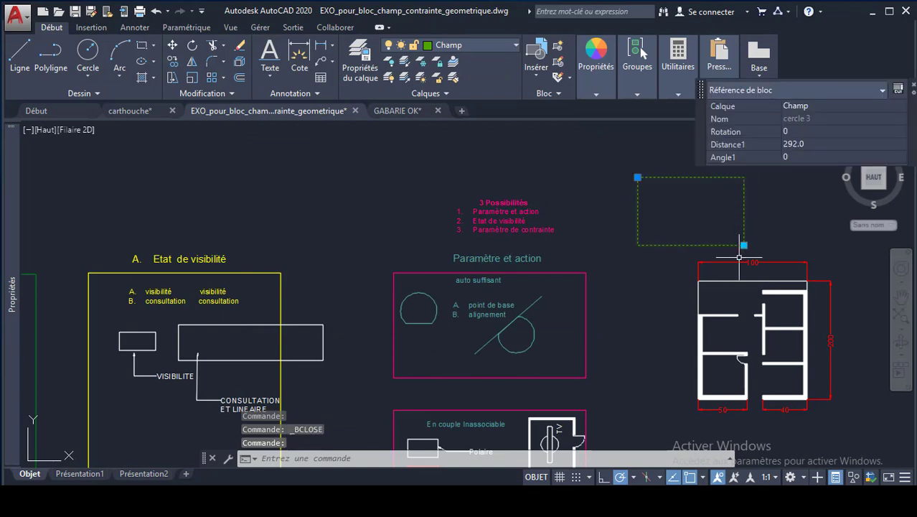
click(743, 244)
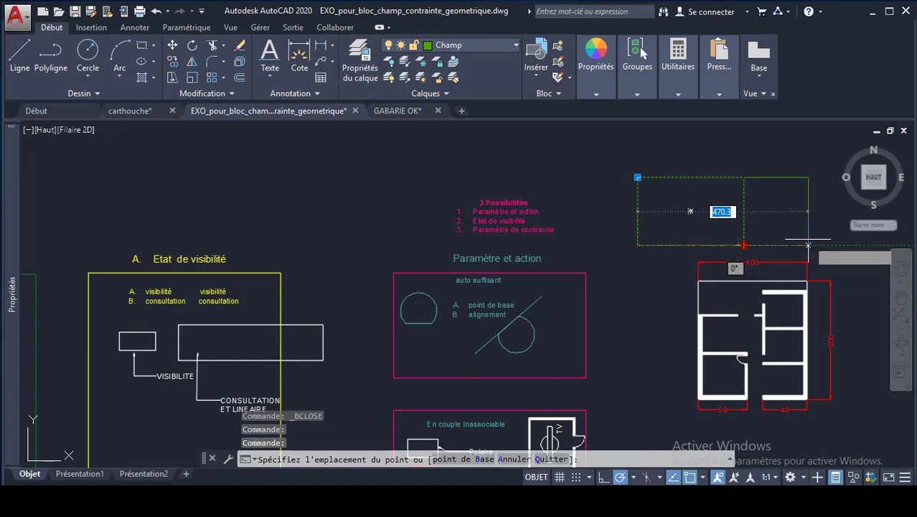
key(Escape)
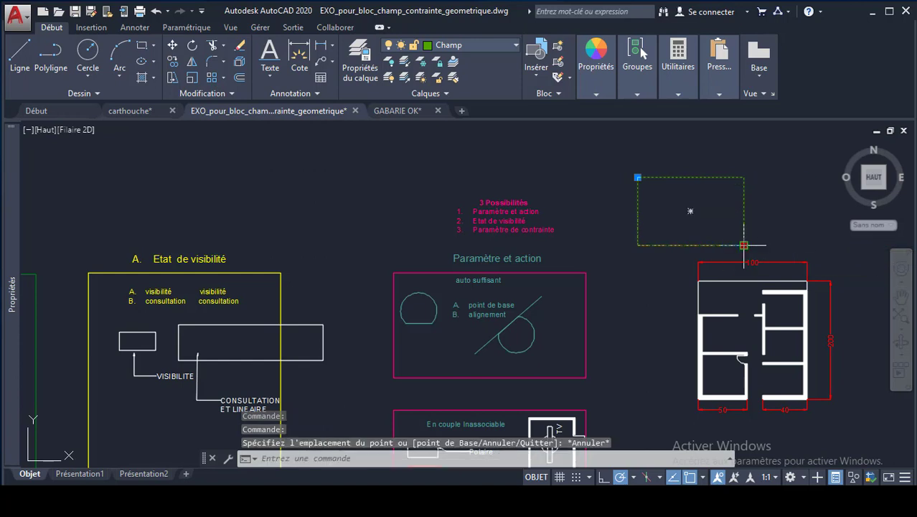
click(743, 244)
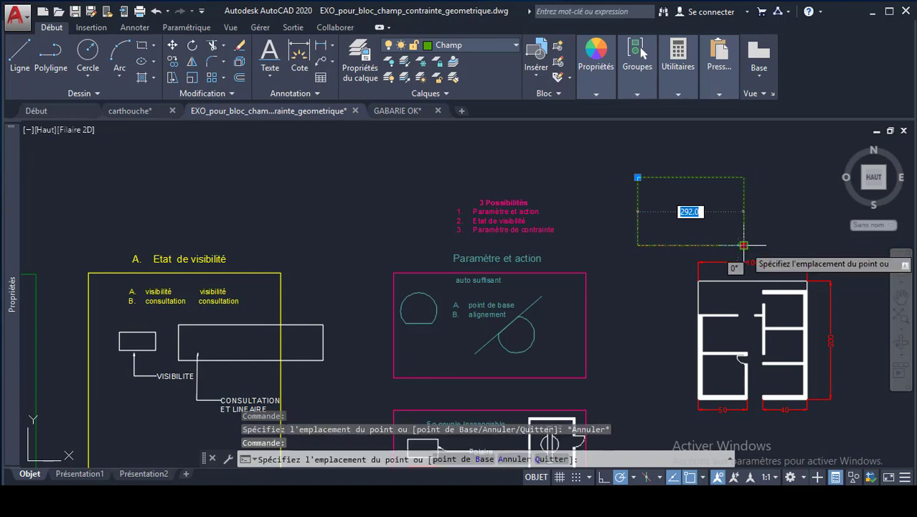
click(817, 247)
key(Escape)
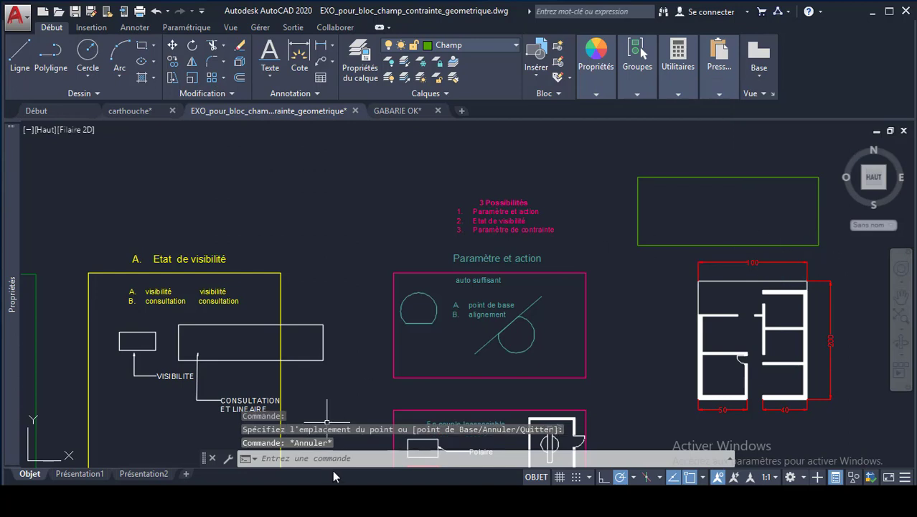
click(654, 247)
double_click(653, 246)
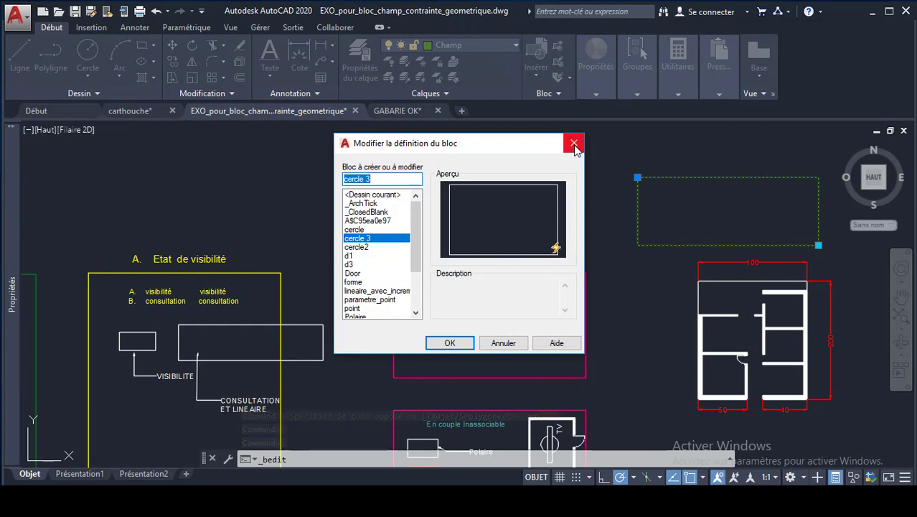
click(450, 343)
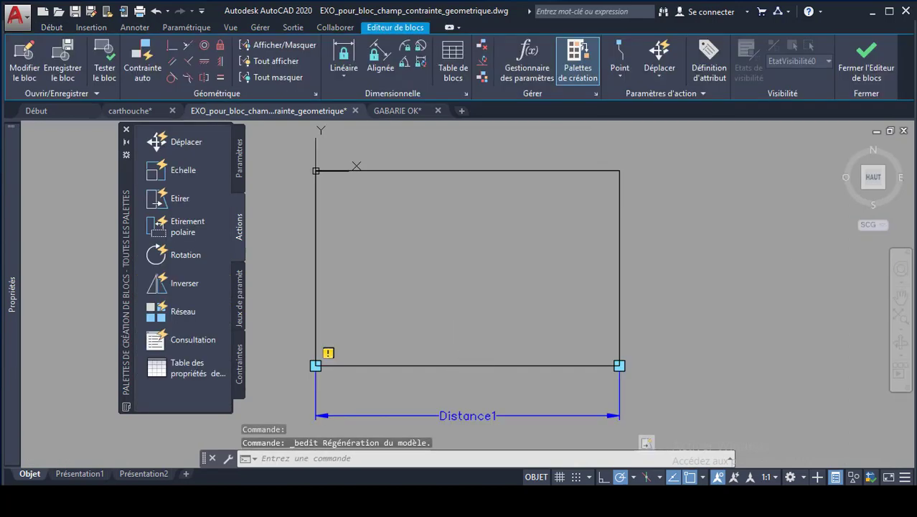
key(ctrl+z)
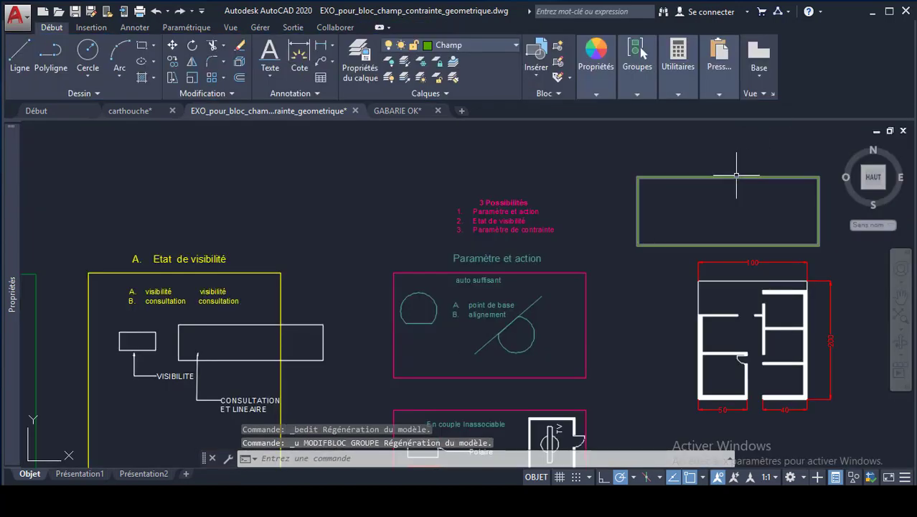
Step: Delete the polar parameter from the "cercle 3" block definition and display the parameter authoring tools
double_click(736, 175)
click(449, 343)
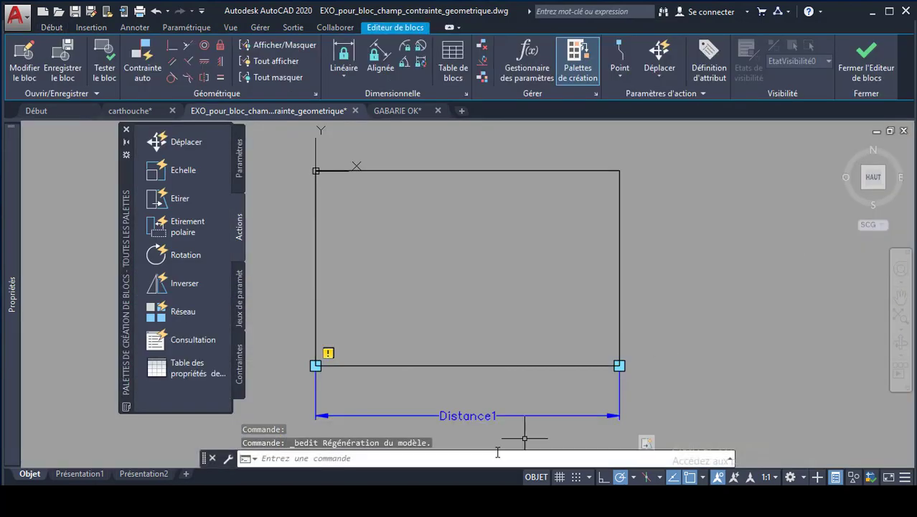
click(470, 413)
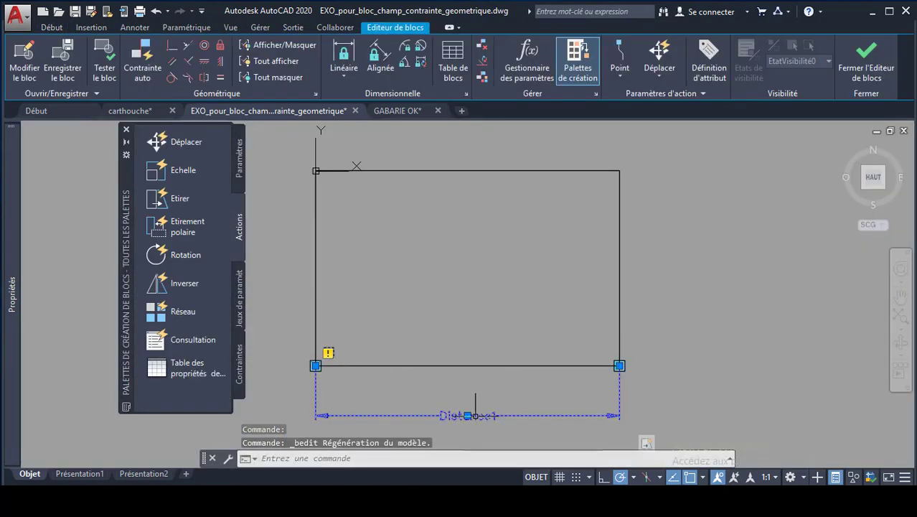
key(Delete)
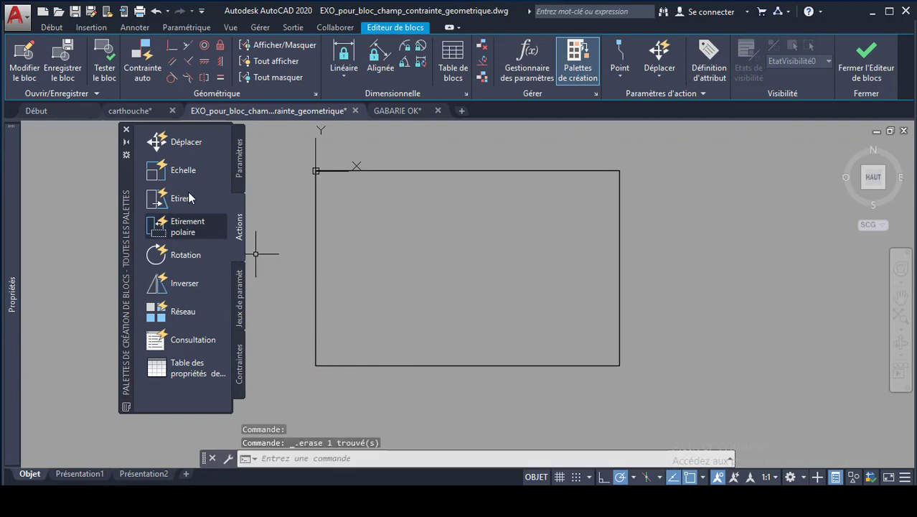
click(234, 177)
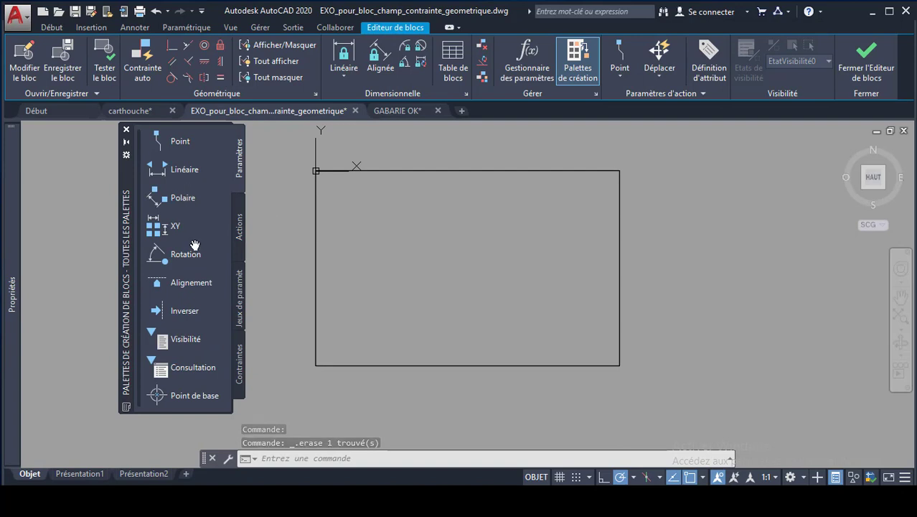
Step: Add a linear parameter between the rectangle's lower-left and lower-right corners, placing its label below the lower edge
click(161, 177)
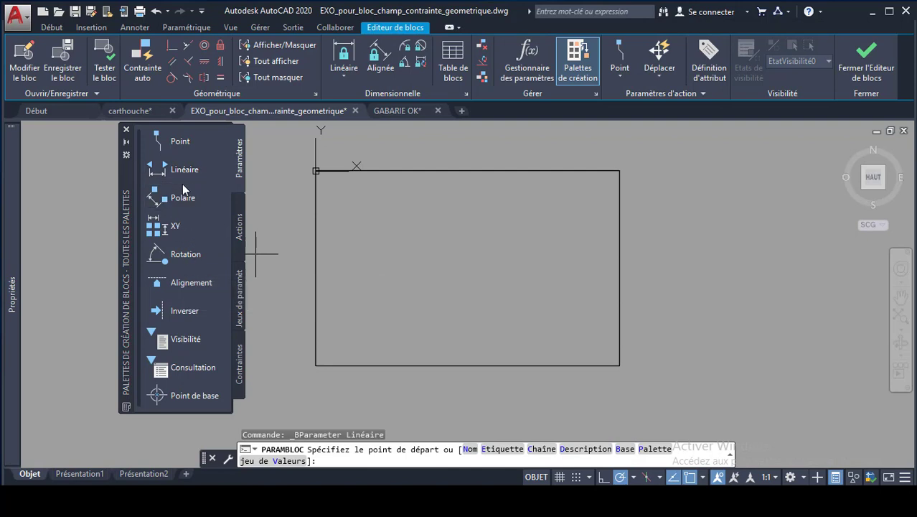
click(172, 170)
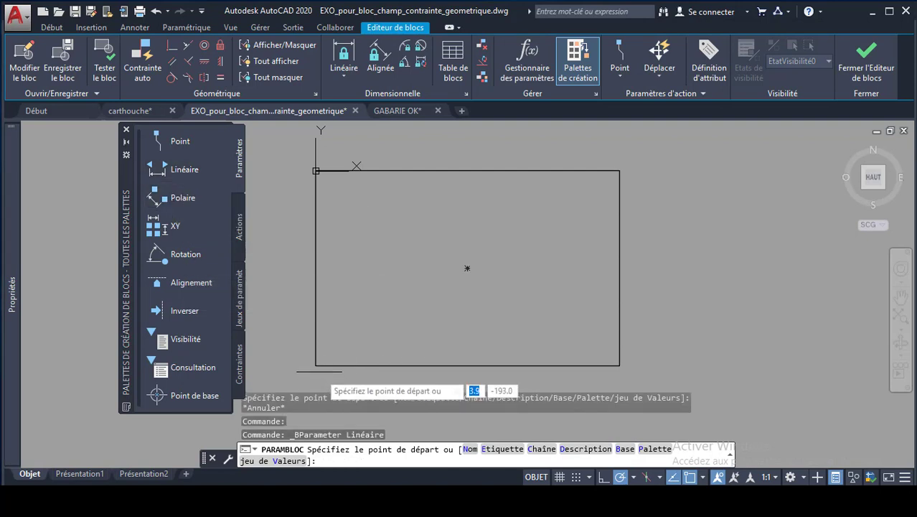
click(316, 365)
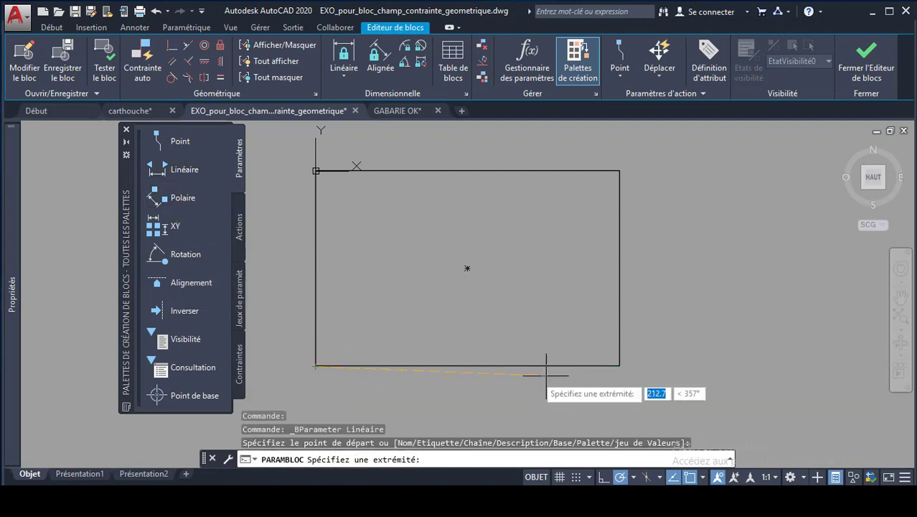
click(619, 366)
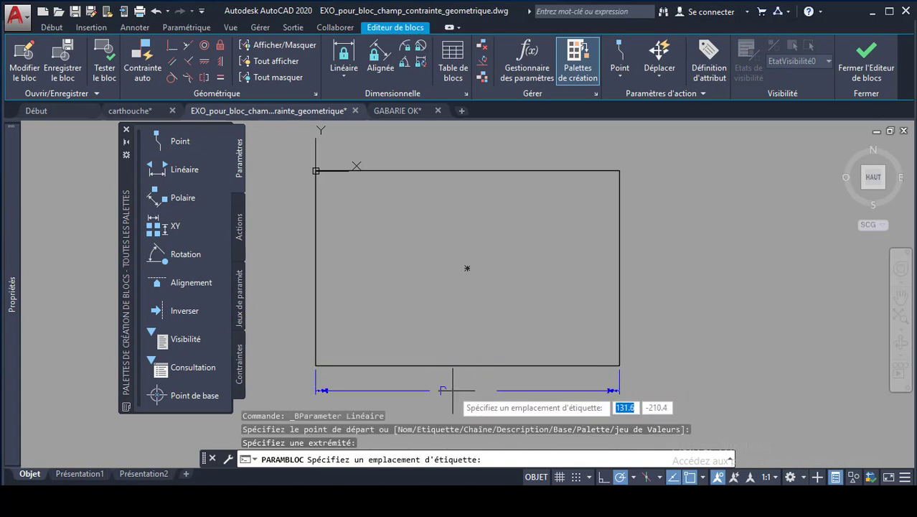
click(474, 396)
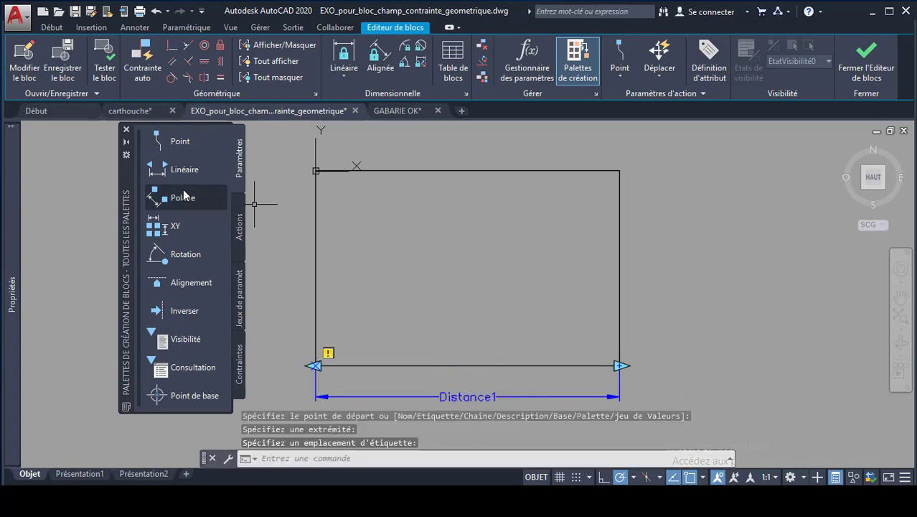
Step: Add a linear parameter from the rectangle's lower-left corner to its upper-left corner, placing its label outside the left edge
click(183, 167)
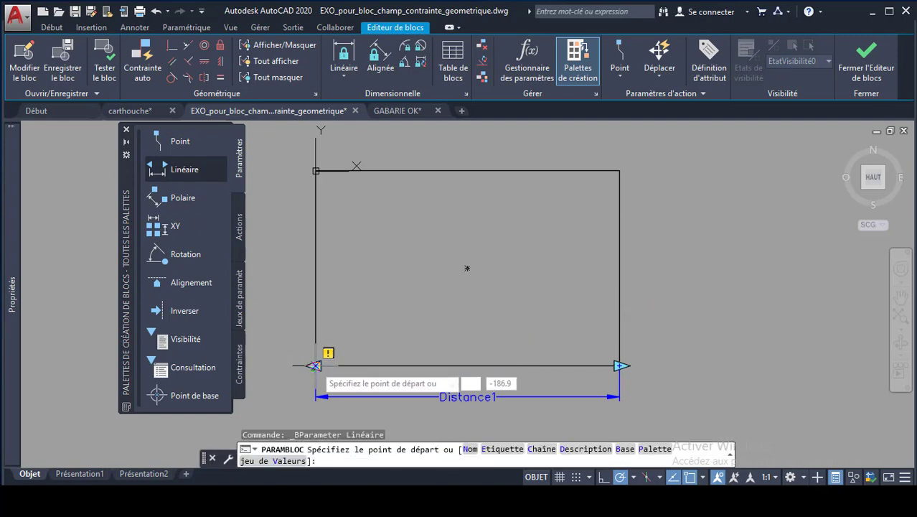
click(315, 365)
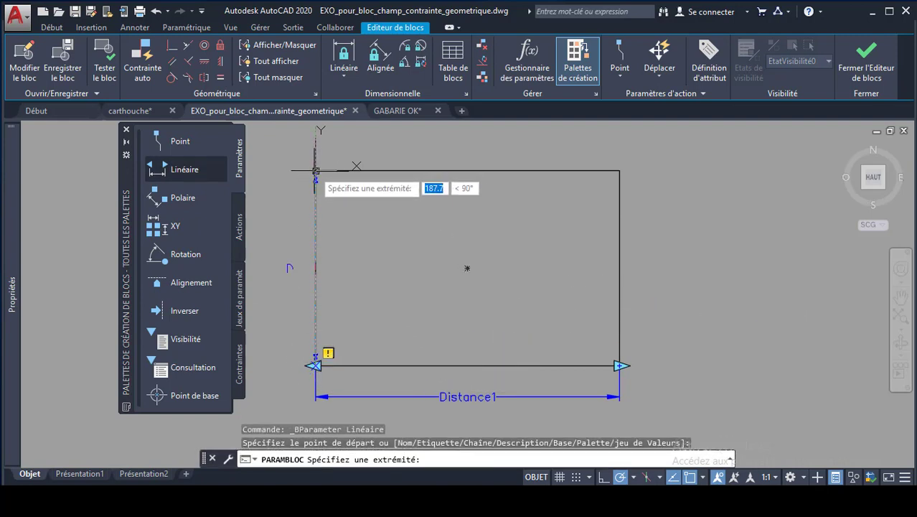
click(316, 171)
click(266, 268)
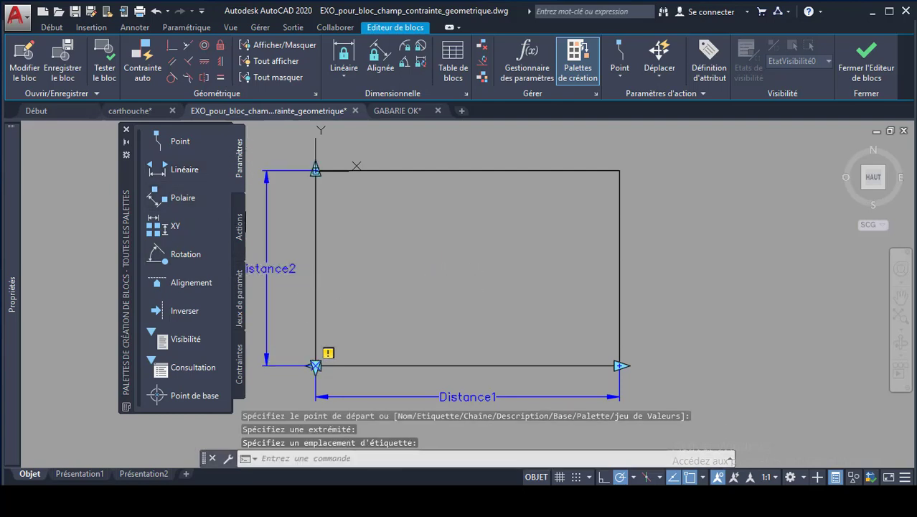
Step: Add a Stretch action to the horizontal parameter's lower-right point, framing the rectangle's right side and selecting the objects there
click(238, 218)
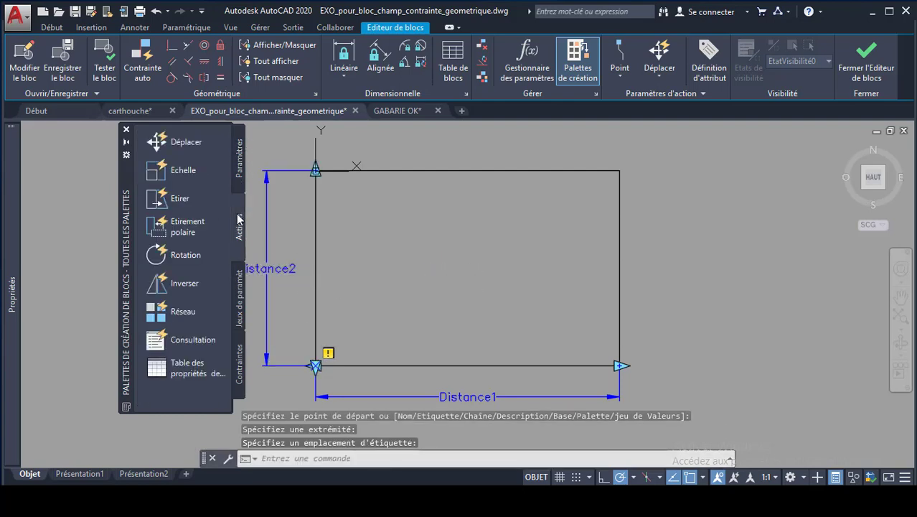
click(179, 202)
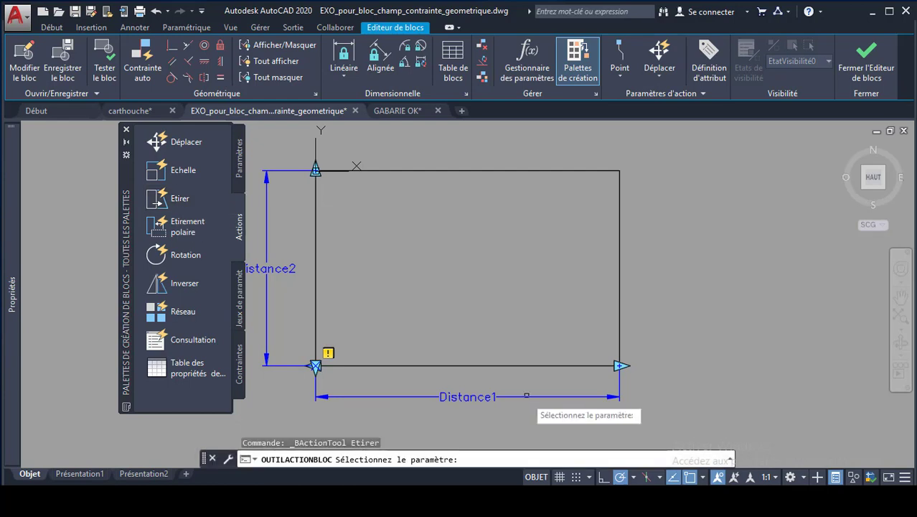
click(482, 396)
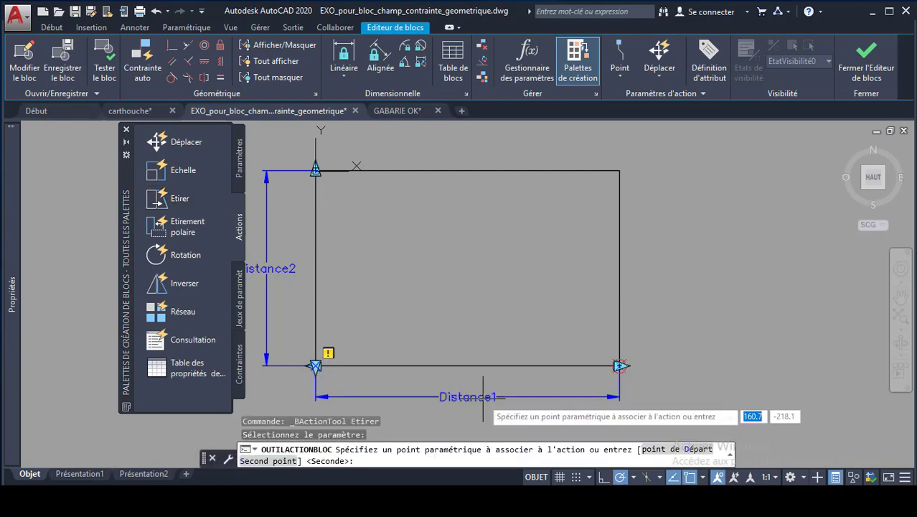
click(620, 366)
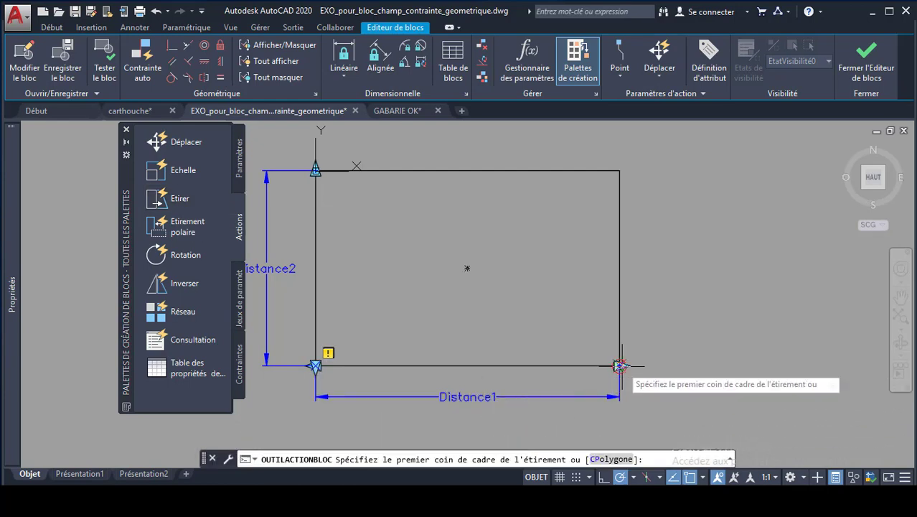
click(601, 158)
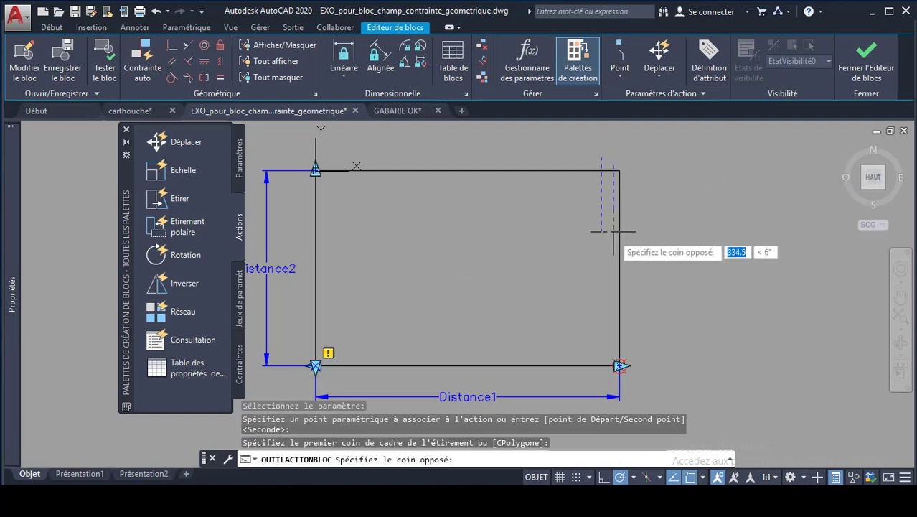
click(649, 387)
click(661, 387)
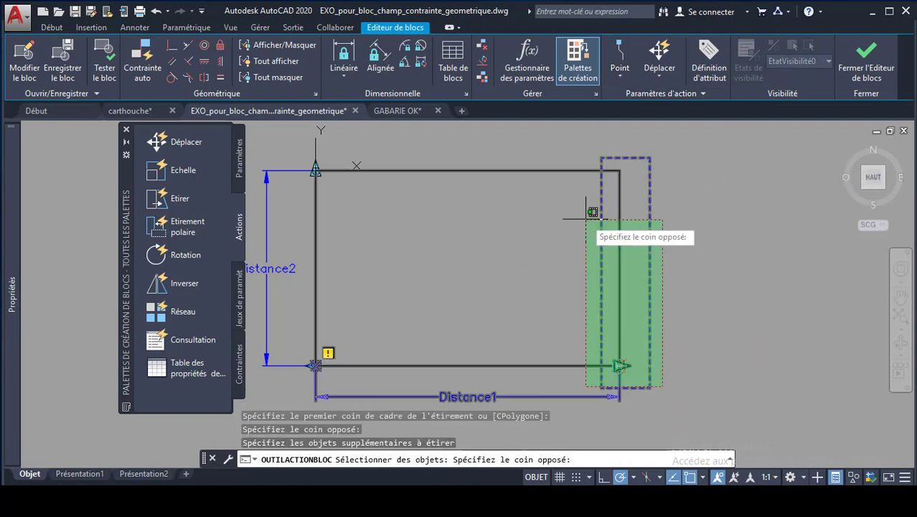
click(578, 159)
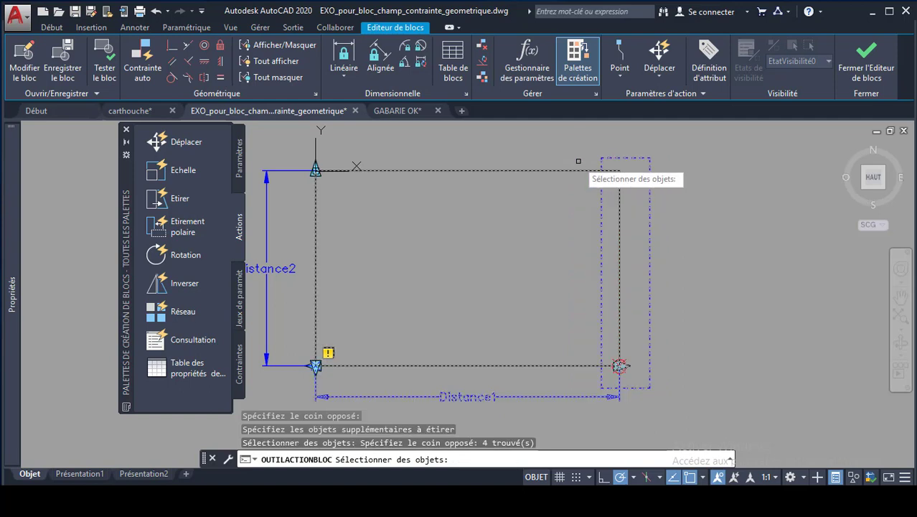
key(Return)
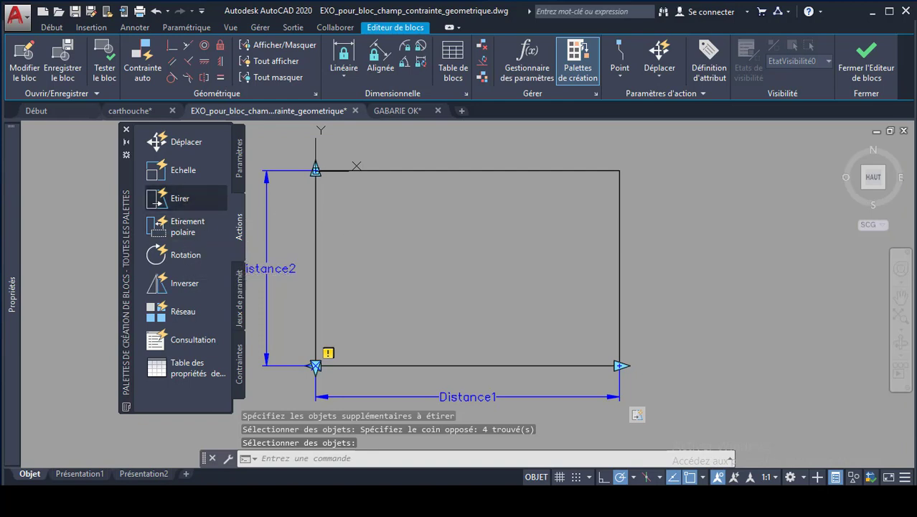
Step: Add a Stretch action to the vertical parameter's upper-left point, framing the rectangle's upper side, then save the block changes and close the Block Editor
click(179, 198)
click(278, 272)
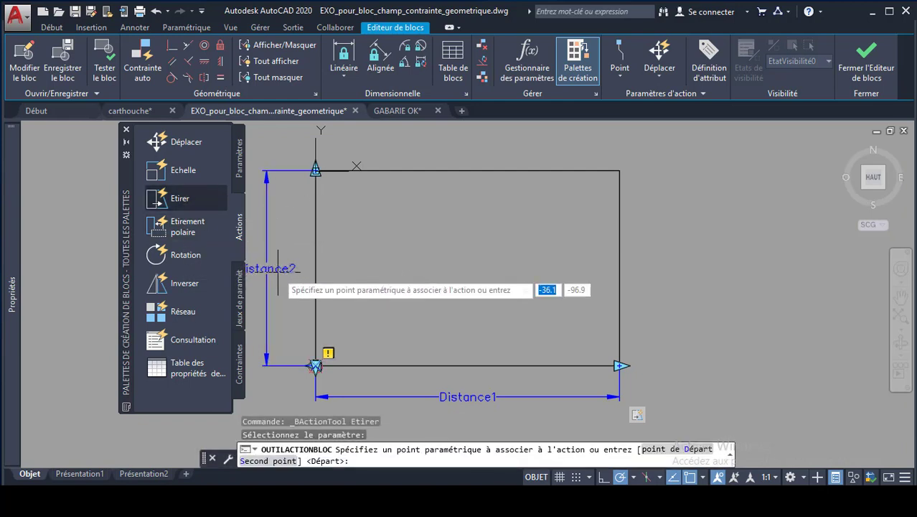
click(316, 169)
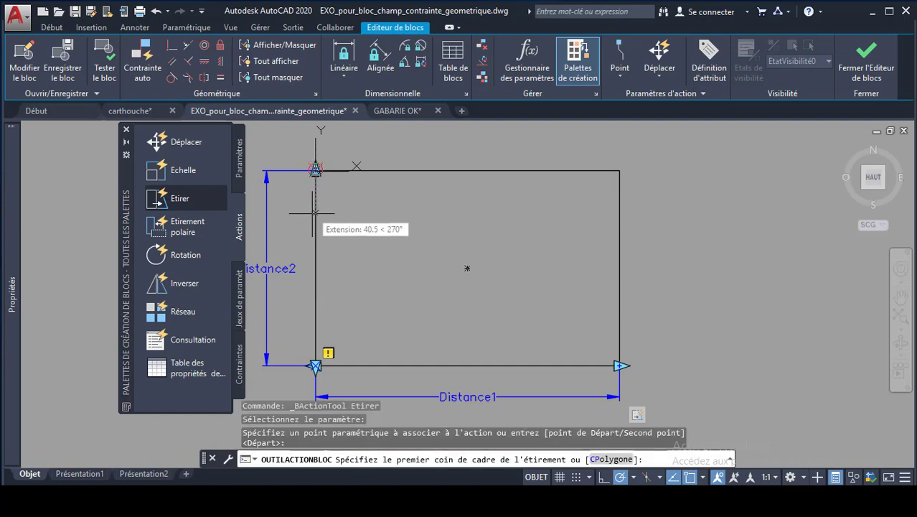
click(291, 153)
click(661, 217)
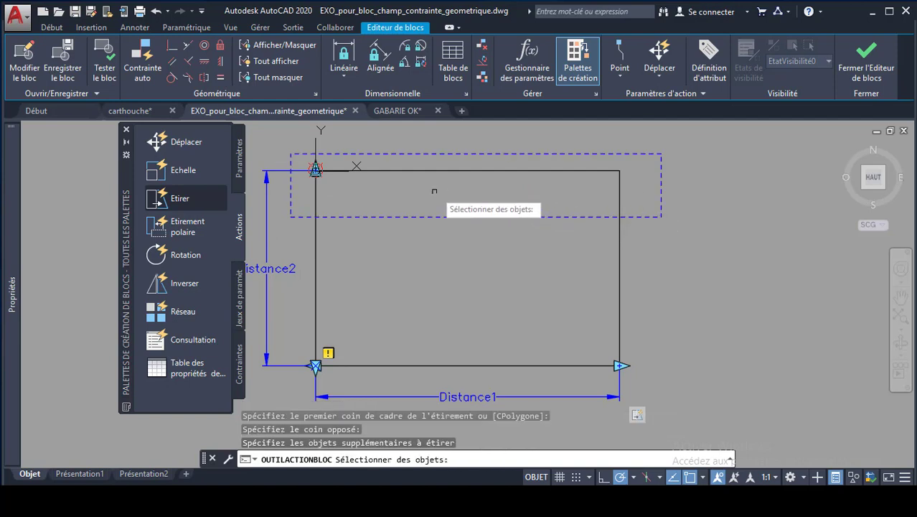
click(285, 144)
click(291, 147)
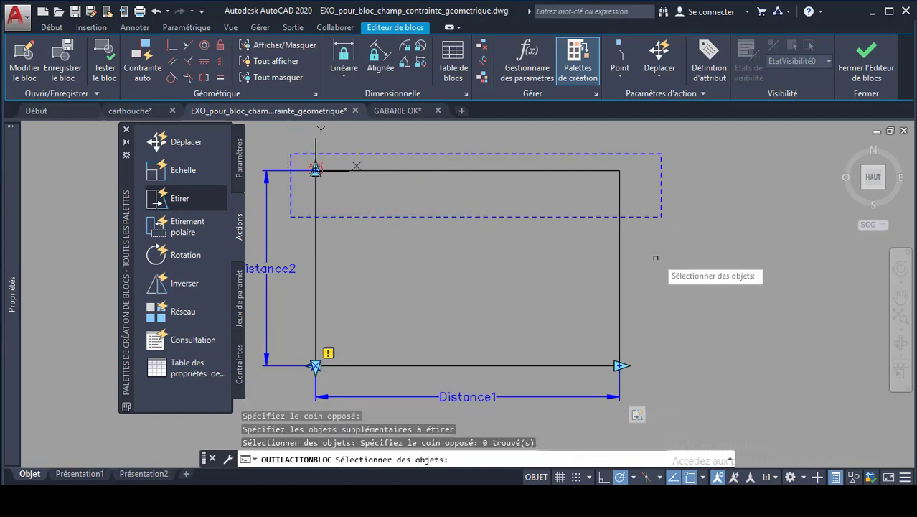
click(286, 152)
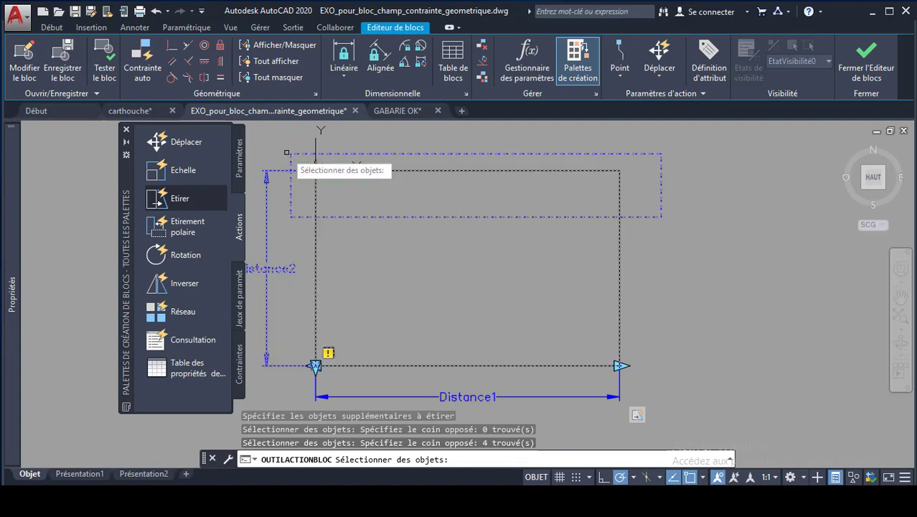
key(Return)
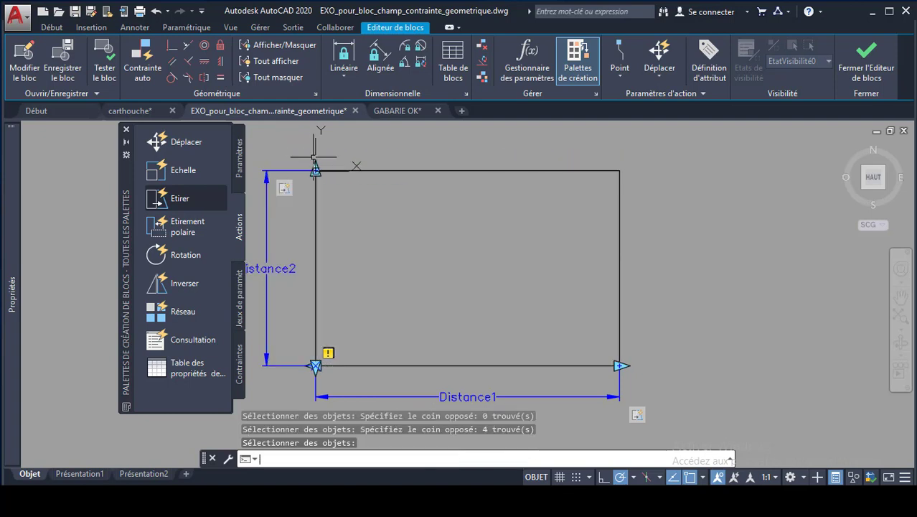
click(855, 71)
click(419, 234)
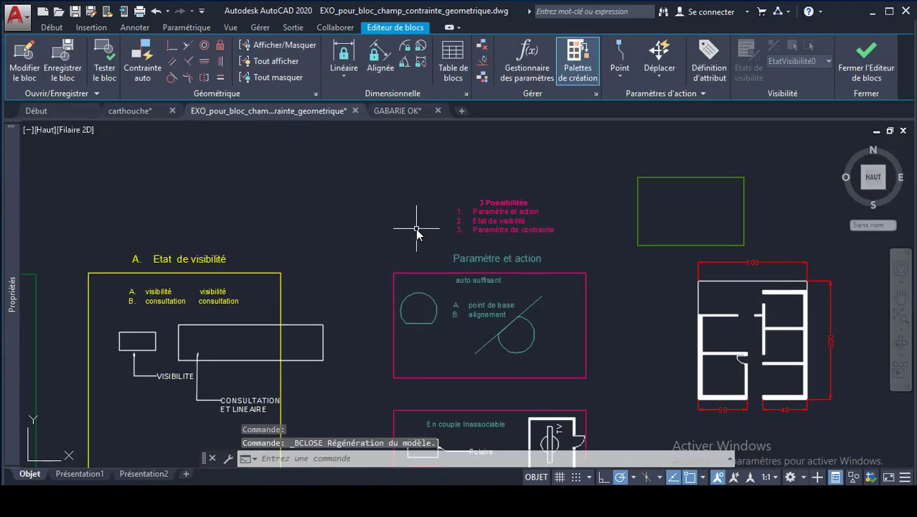
Step: Stretch the inserted "cercle 3" rectangle to the right to about 454.9 and upward to about 224.7 by its linear grips
click(663, 173)
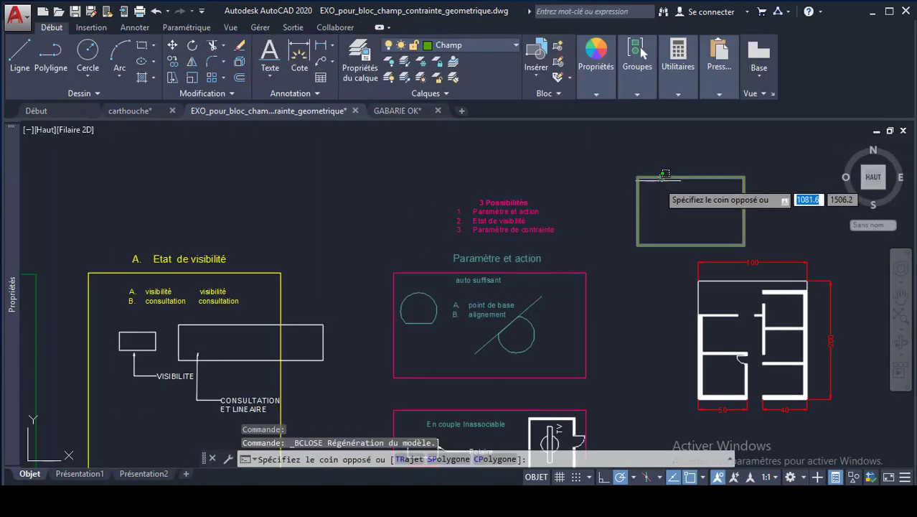
click(659, 178)
scroll(756, 215, down, 4)
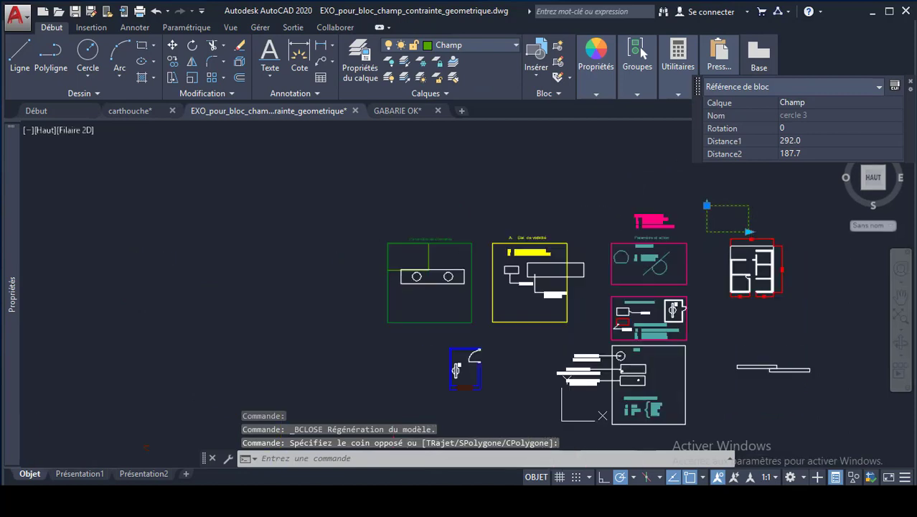
scroll(752, 215, up, 8)
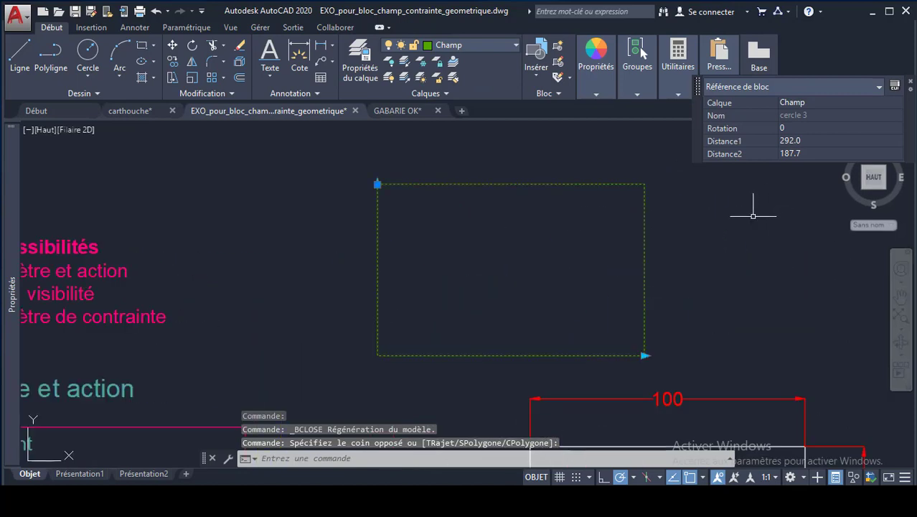
click(644, 354)
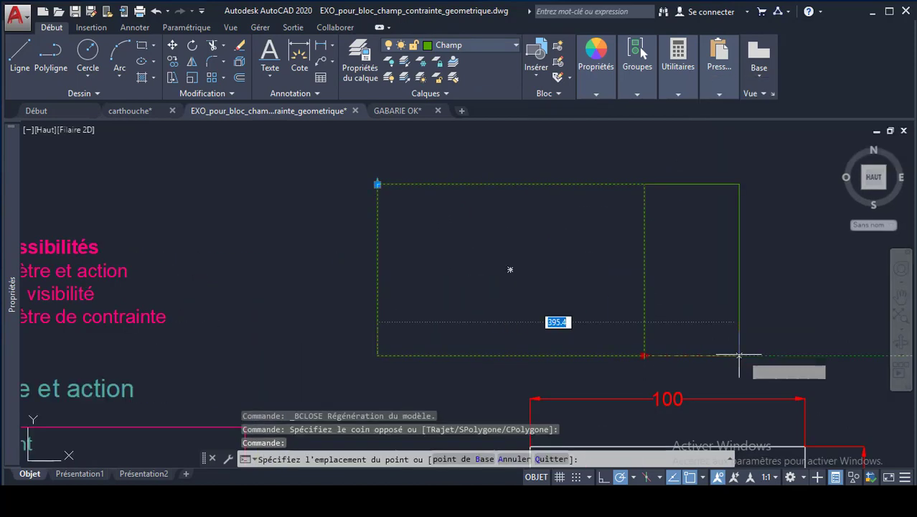
click(789, 354)
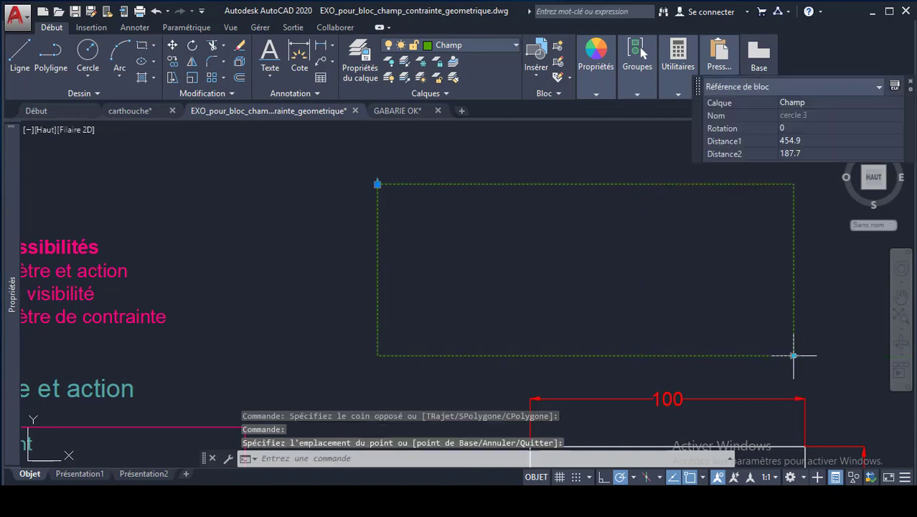
click(377, 184)
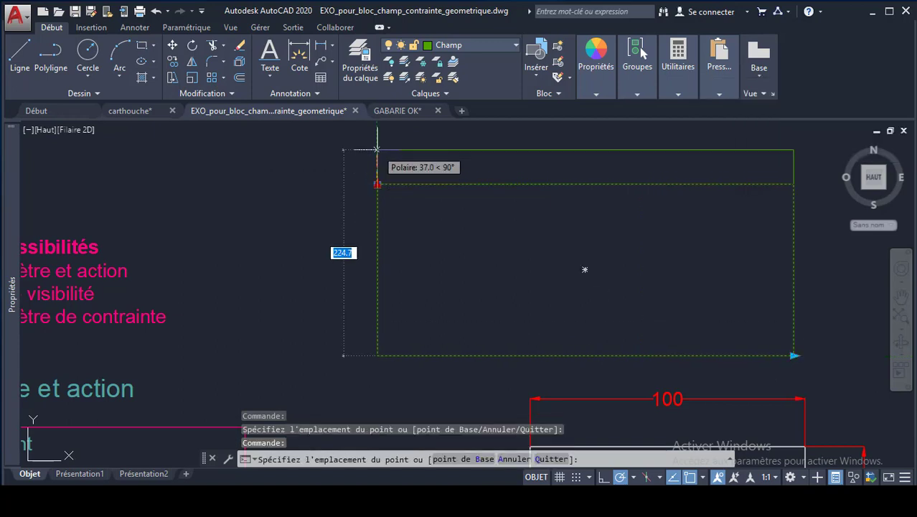
click(377, 149)
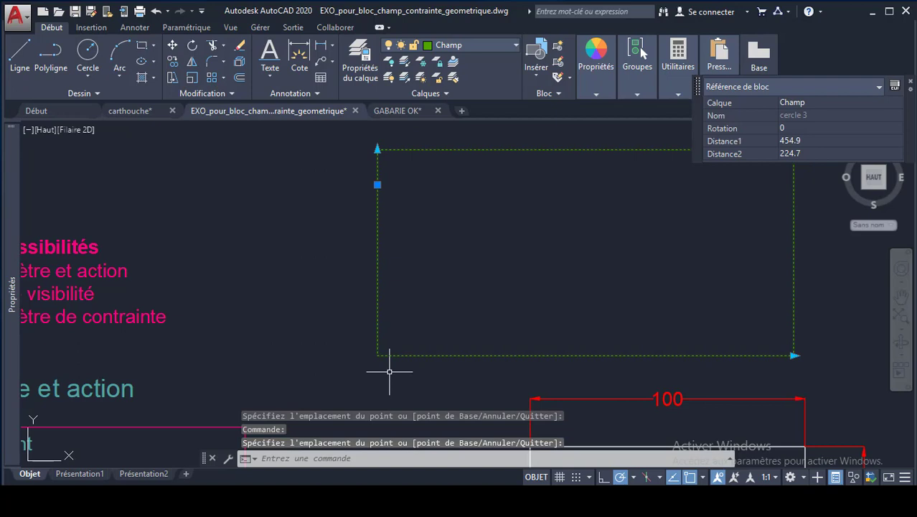
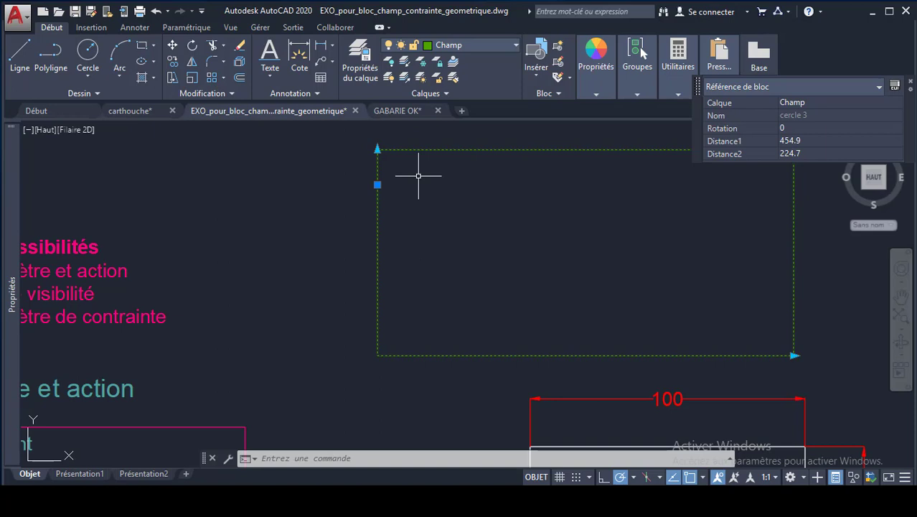
Step: Create a new drawing without a template, using the imperial system (Système anglo-saxon)
scroll(445, 267, down, 6)
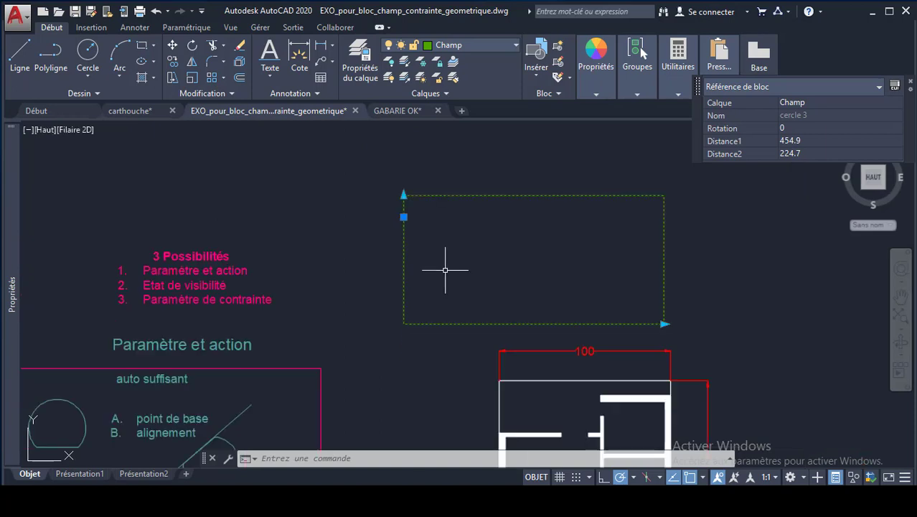
scroll(424, 310, up, 2)
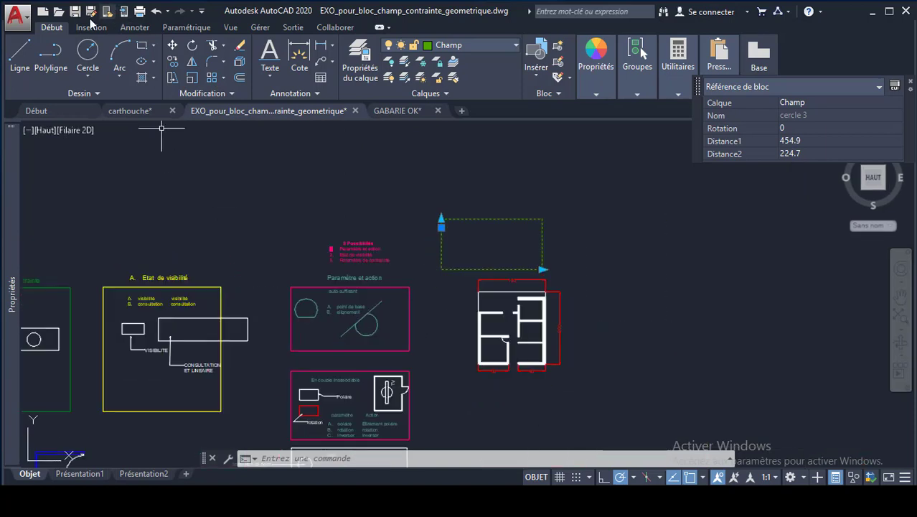
click(43, 11)
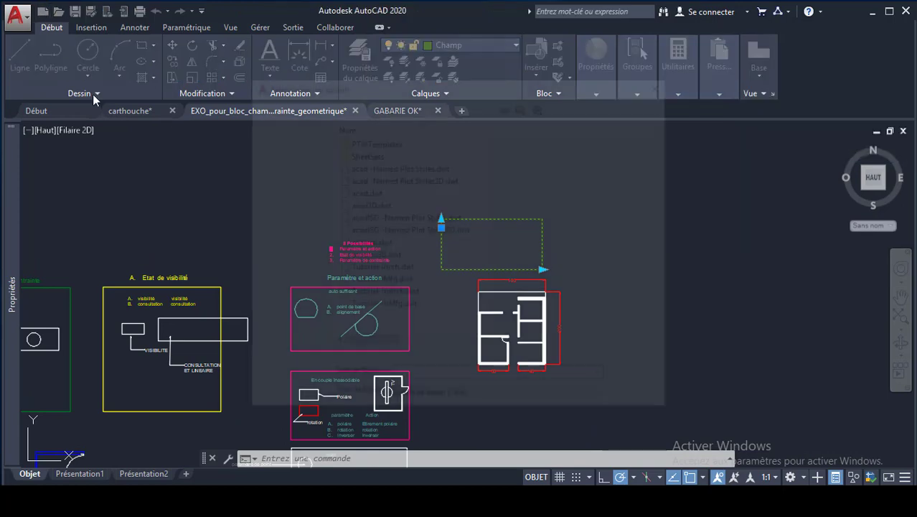
click(662, 379)
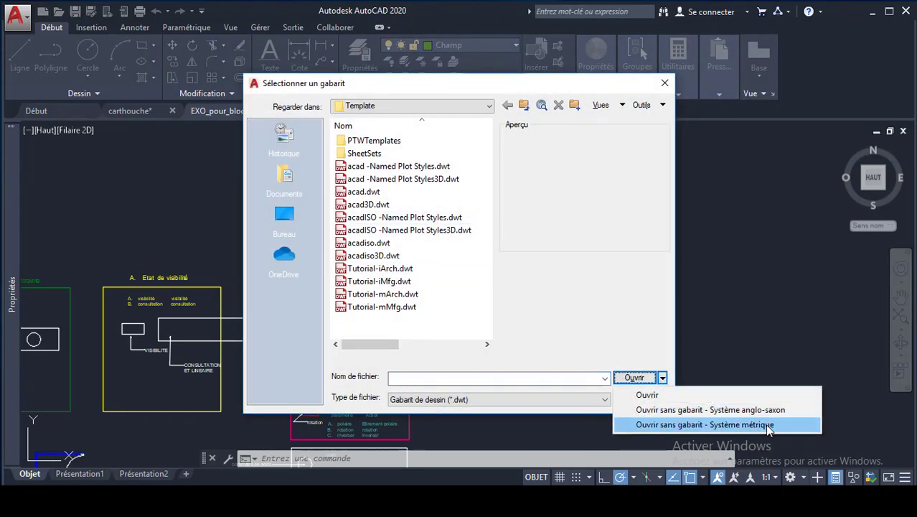
click(746, 409)
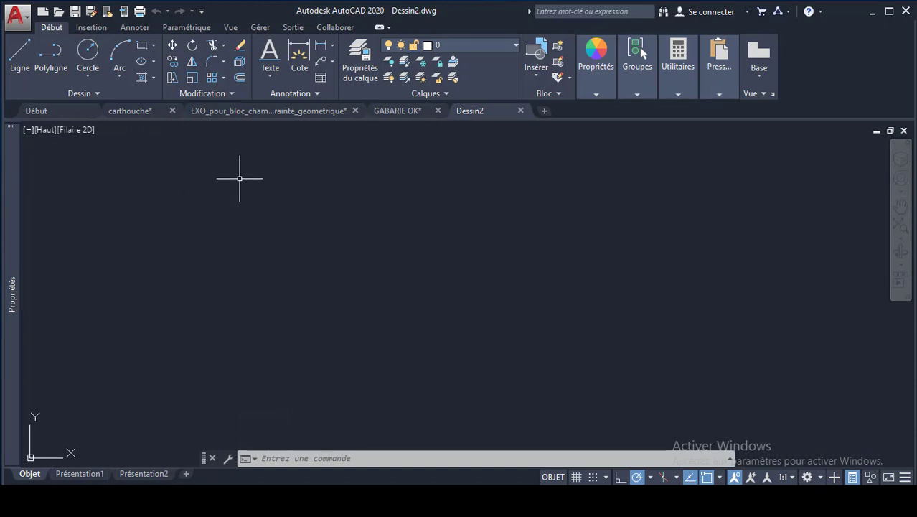
Step: Set the drawing units to a length precision of 0.00 and the insertion scale to miles (Milles)
text(uni)
key(Return)
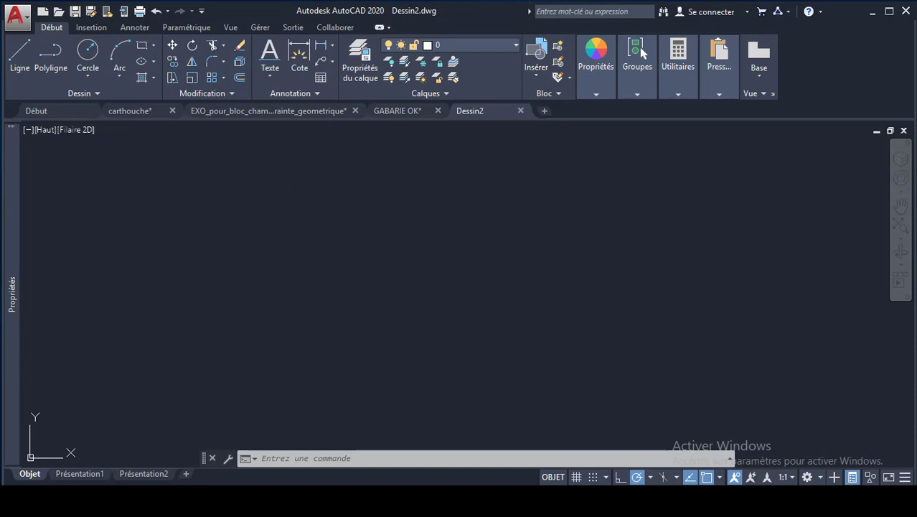
click(372, 185)
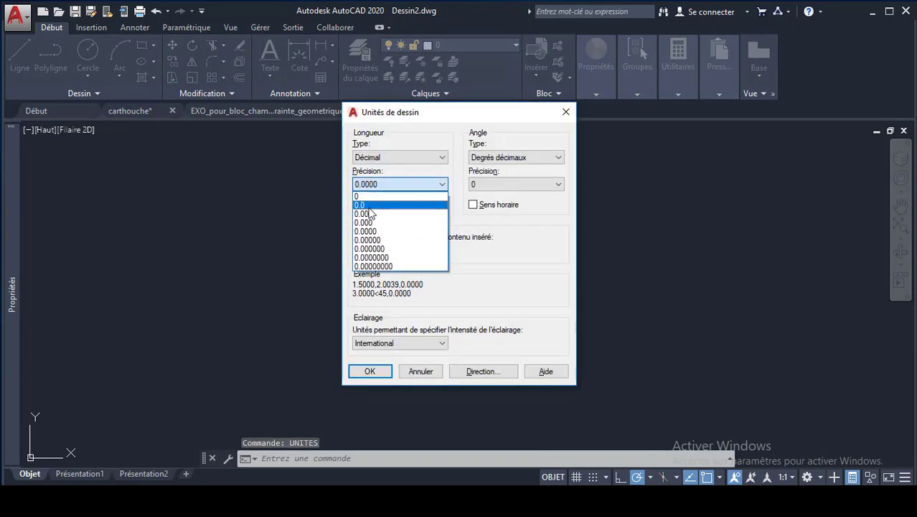
click(368, 213)
click(378, 251)
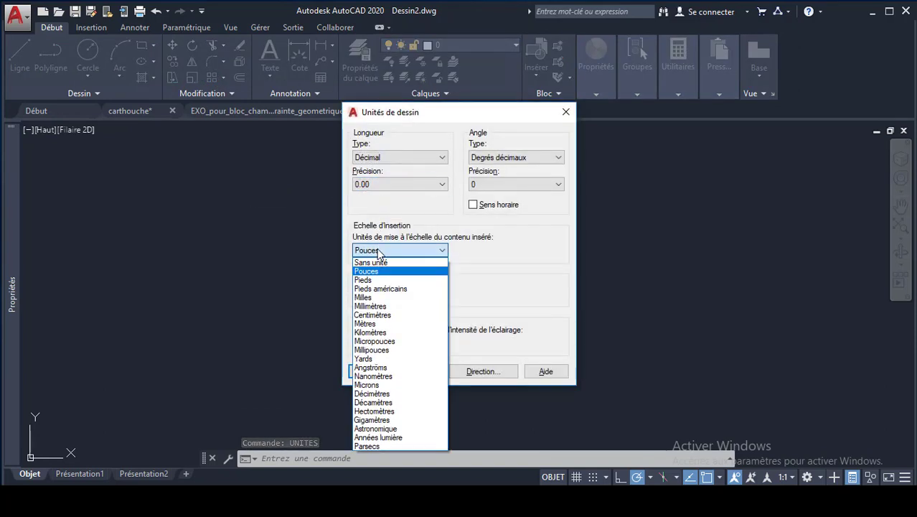
click(380, 297)
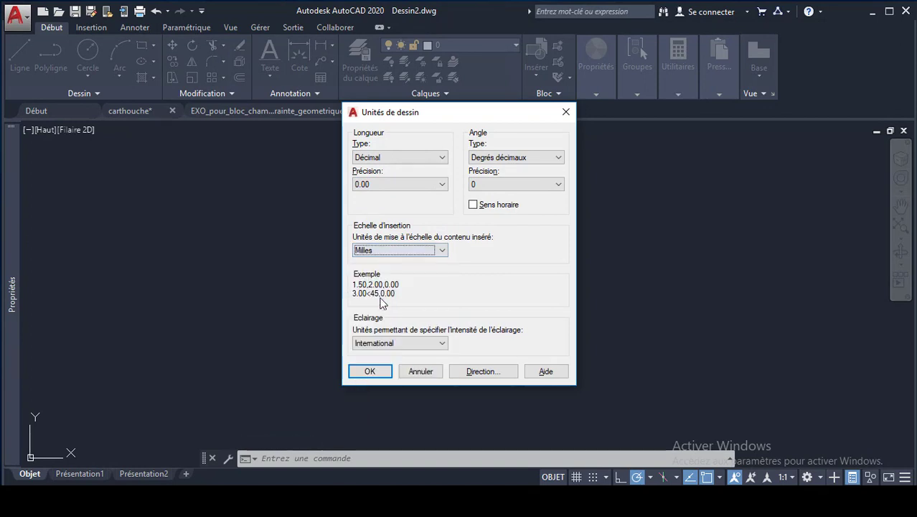
click(371, 372)
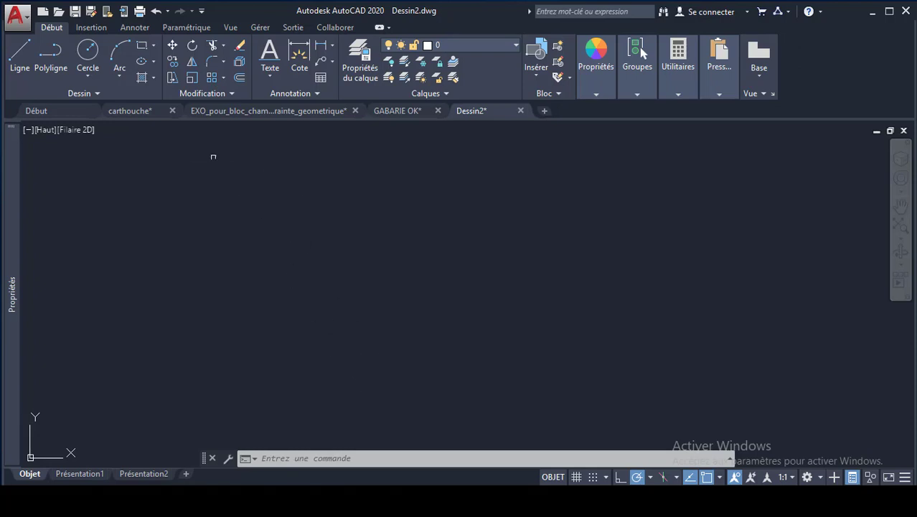
Step: Draw a 15 by 15 square with the Rectangle command and fit it in view
click(141, 45)
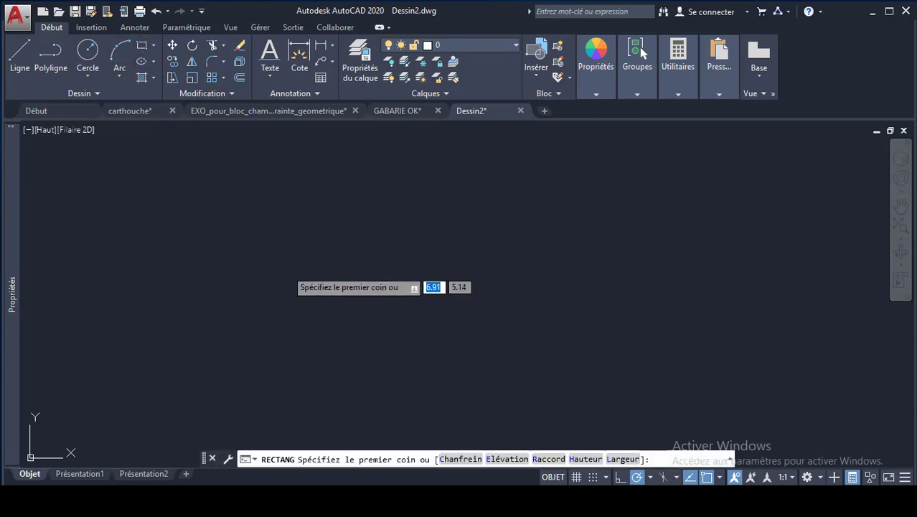
click(335, 233)
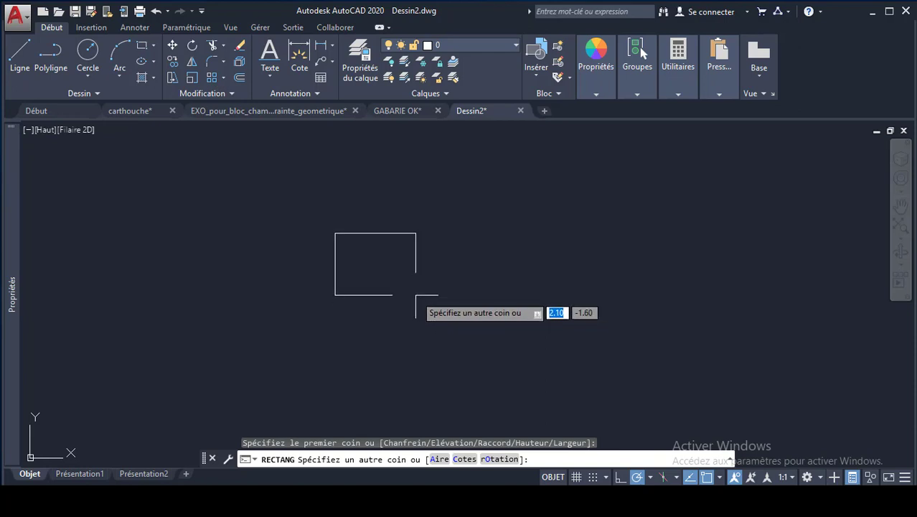
text(15)
key(Tab)
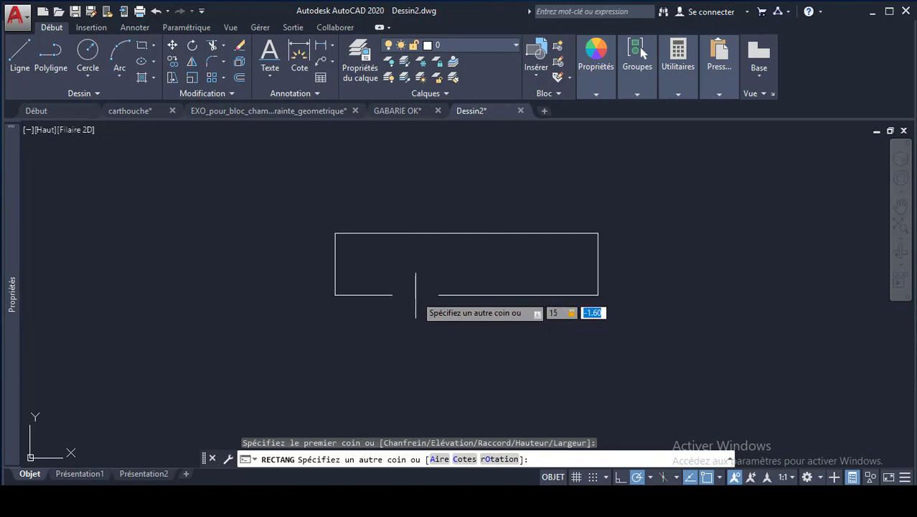
text(15)
key(Return)
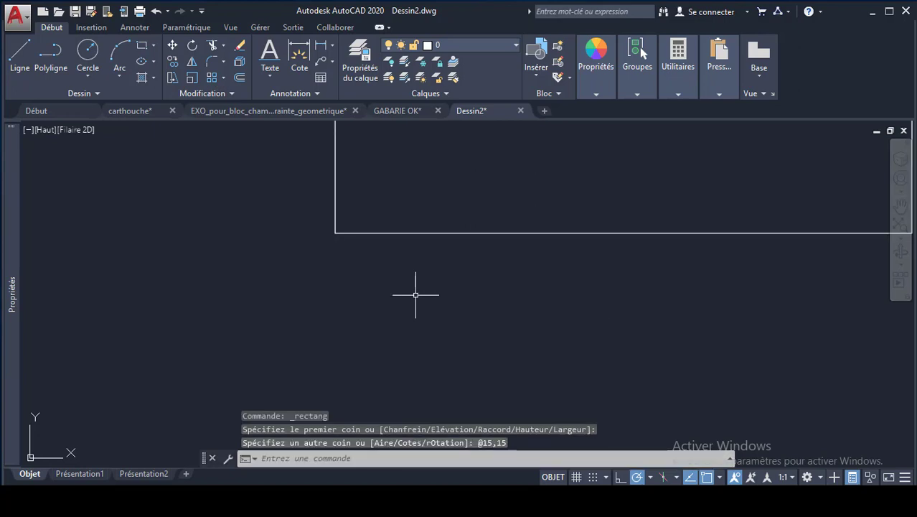
middle_click(516, 244)
middle_click(517, 244)
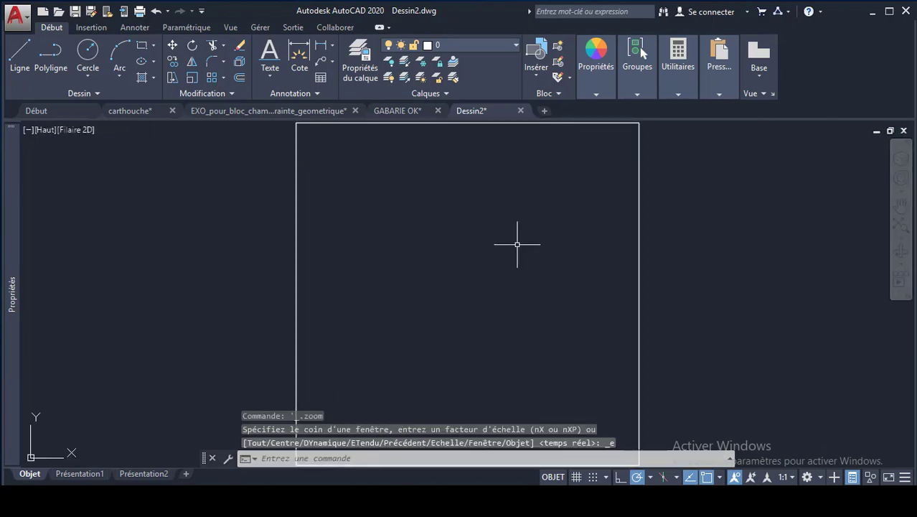
scroll(517, 244, down, 2)
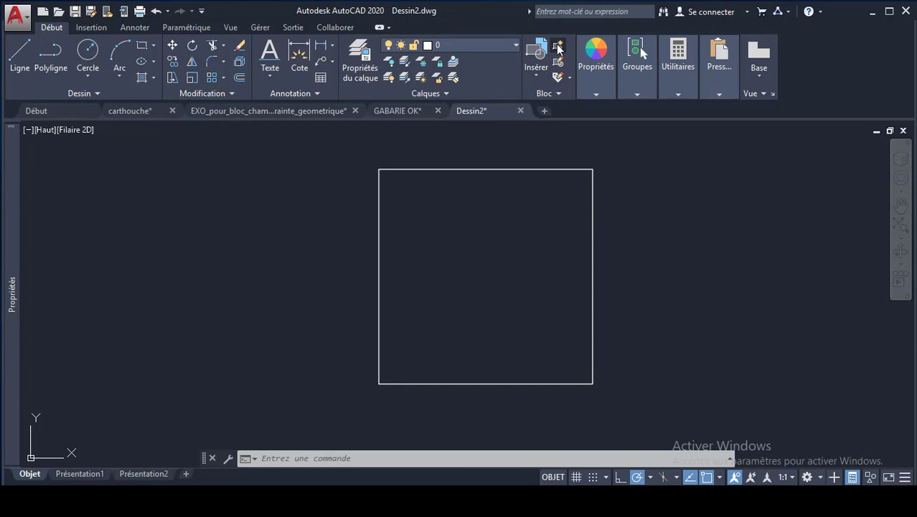
Step: Begin a block definition named "forme" with its base point at the square's geometric centre
click(559, 61)
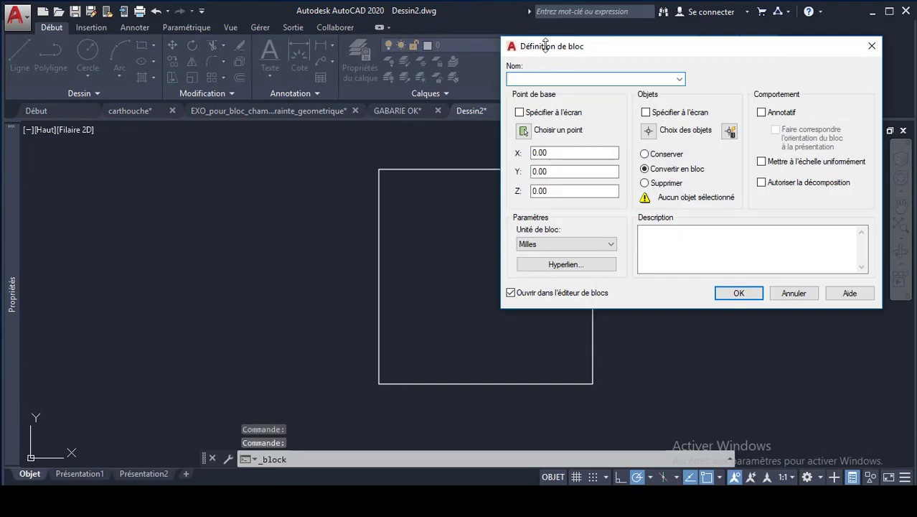
text(forme)
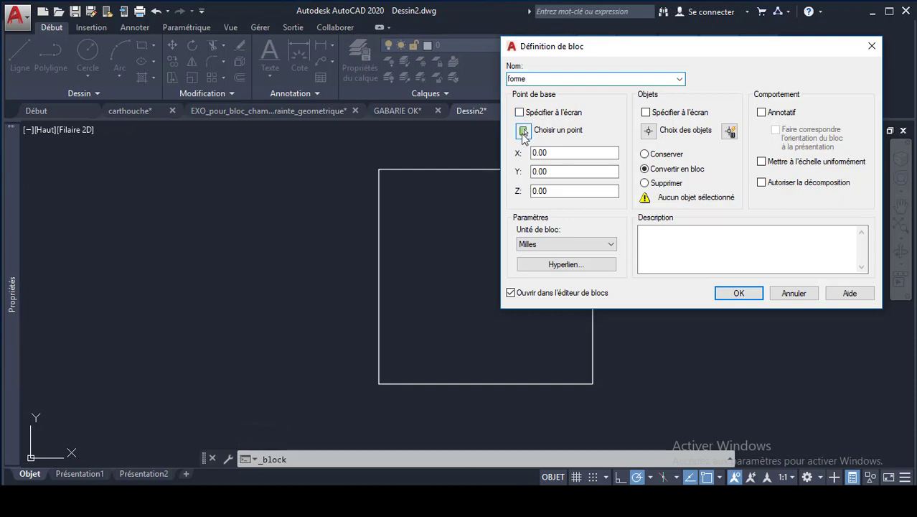
click(525, 130)
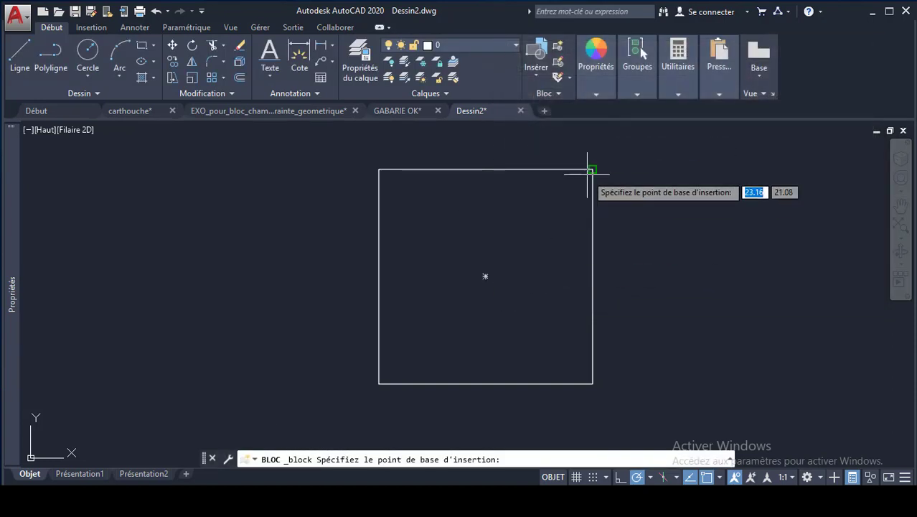
click(486, 276)
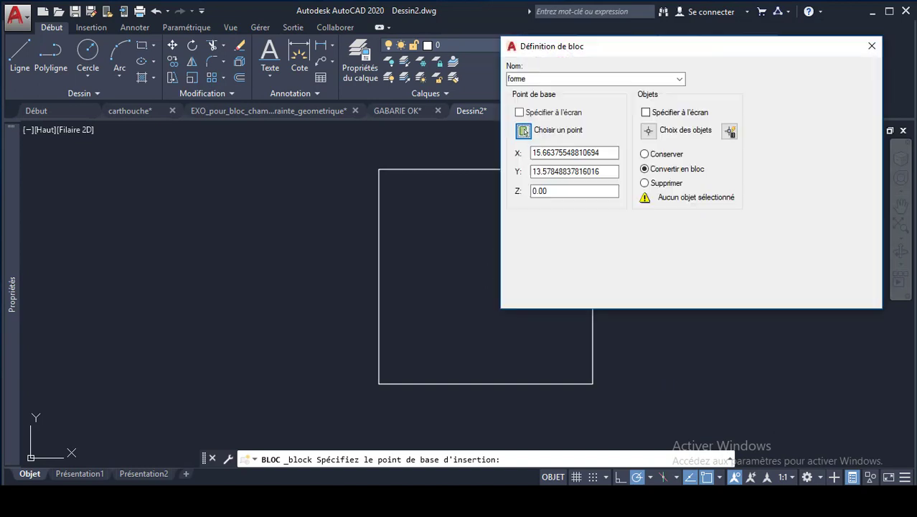
Step: Select the square as the block's object, set the original to be deleted (Supprimer), and open the definition in the Block Editor
click(648, 130)
click(592, 208)
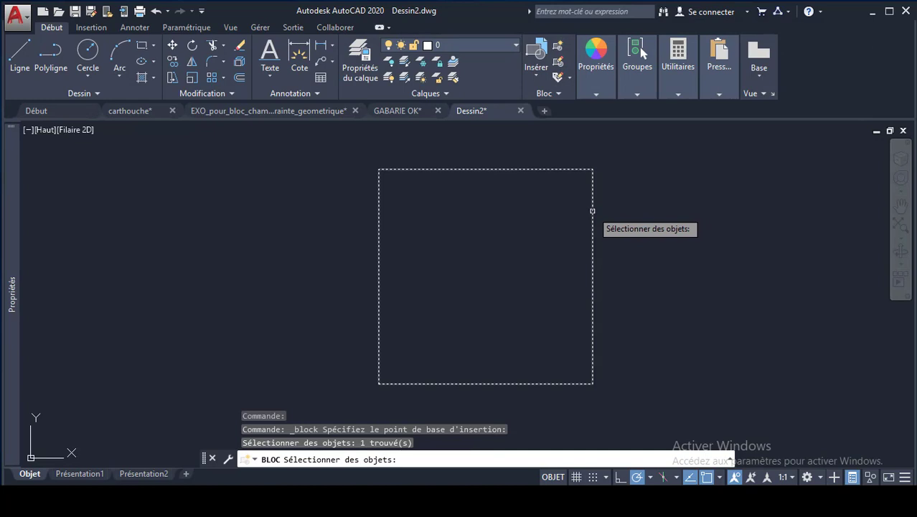
key(Return)
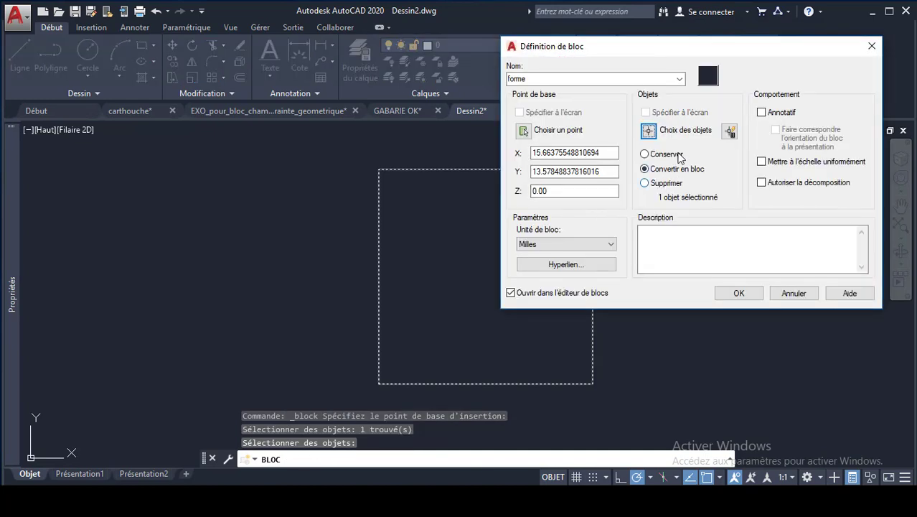
click(644, 184)
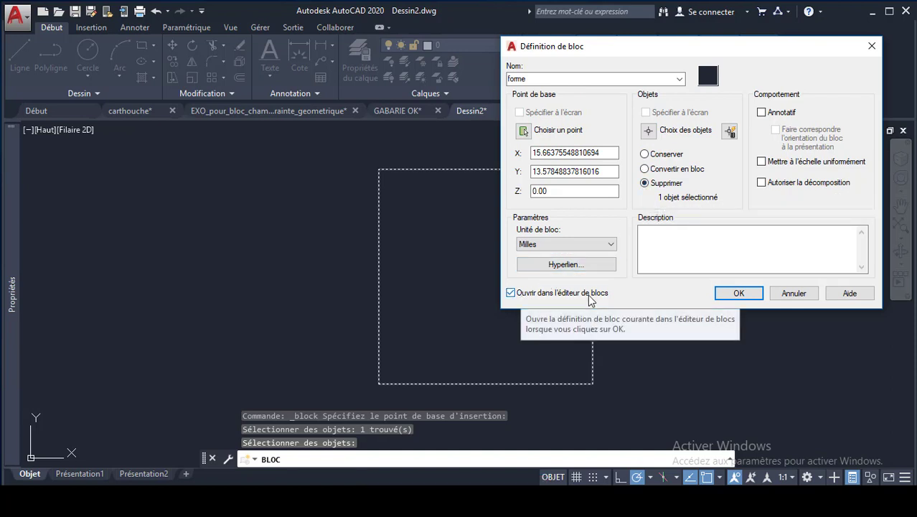
click(746, 291)
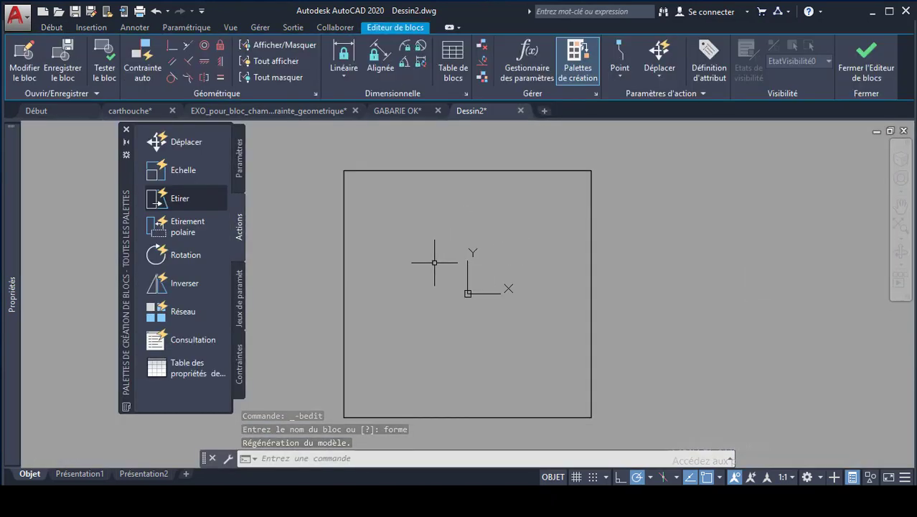
Step: Add a base point parameter at the square's geometric centre, using the geometric centre snap
click(241, 173)
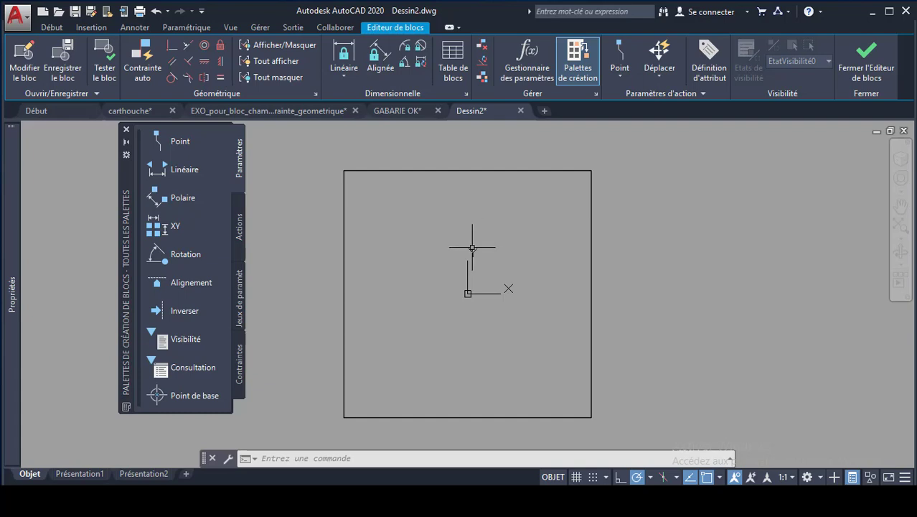
click(182, 394)
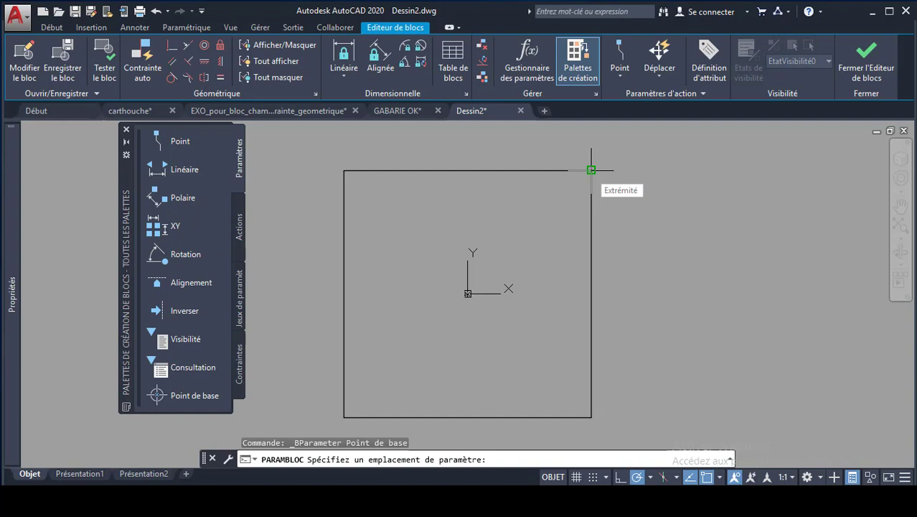
shift+right_click(453, 283)
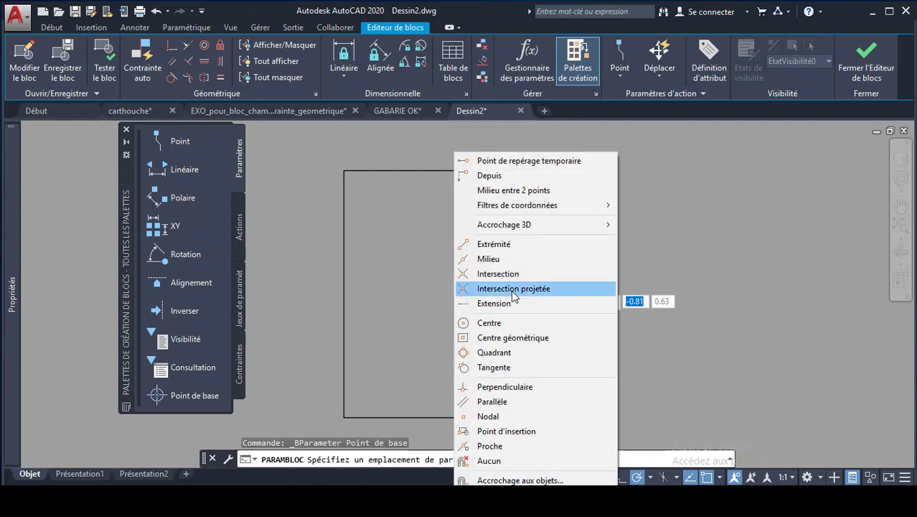
click(509, 338)
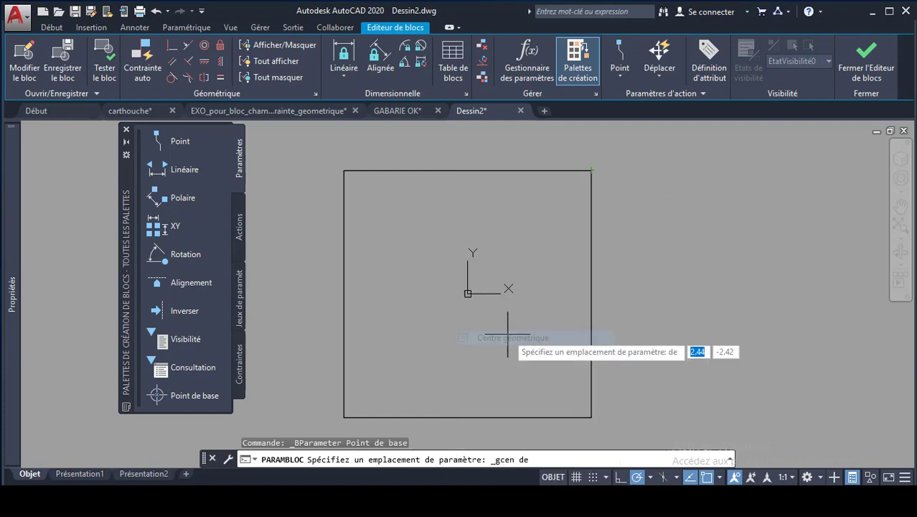
click(467, 293)
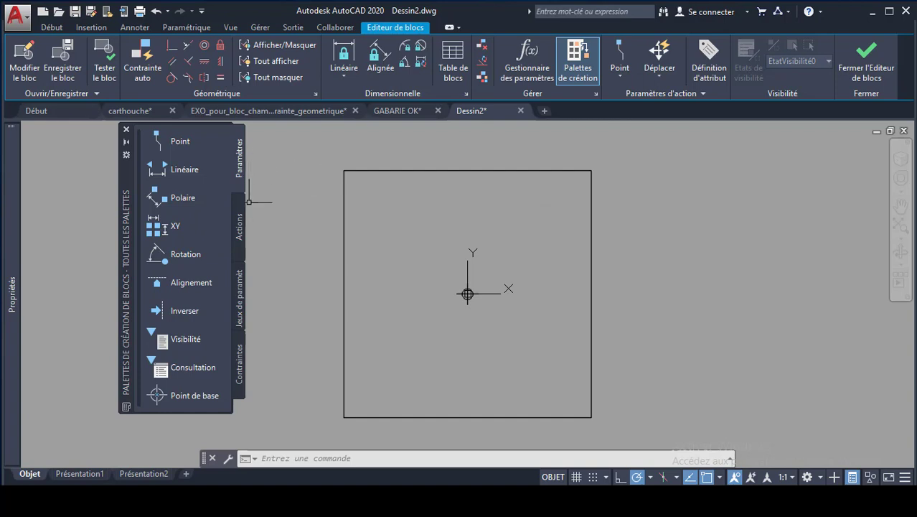
click(241, 227)
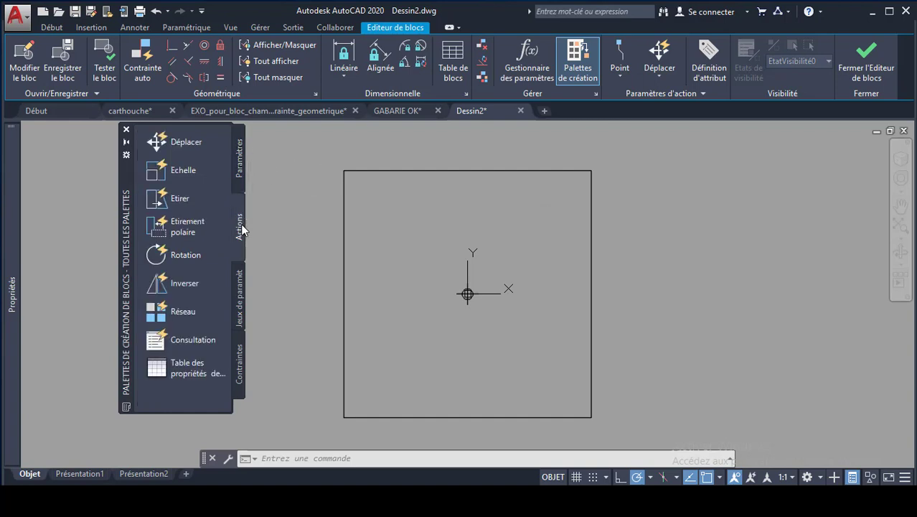
click(591, 171)
mouse_move(591, 171)
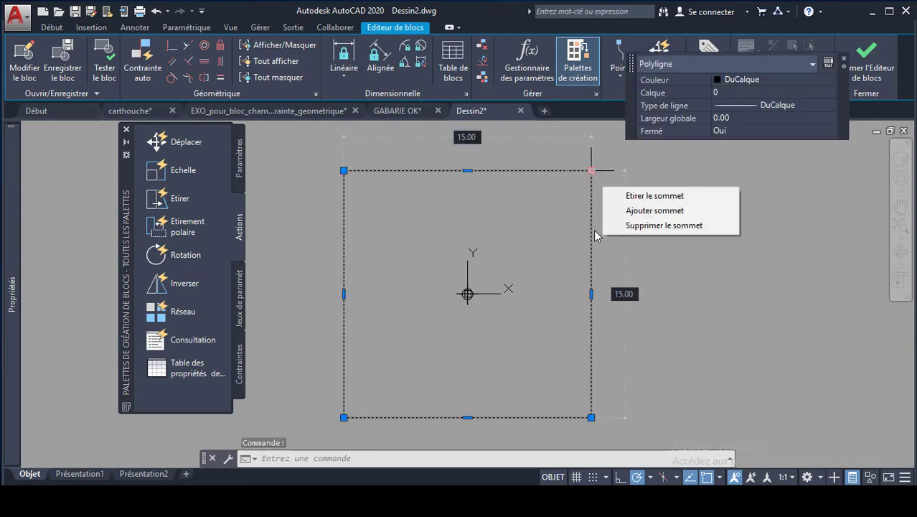
key(Escape)
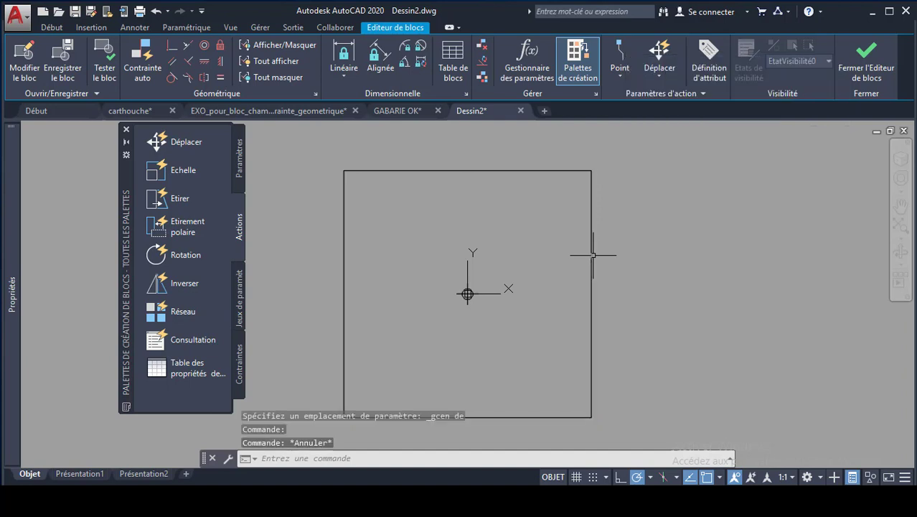
right_click(591, 247)
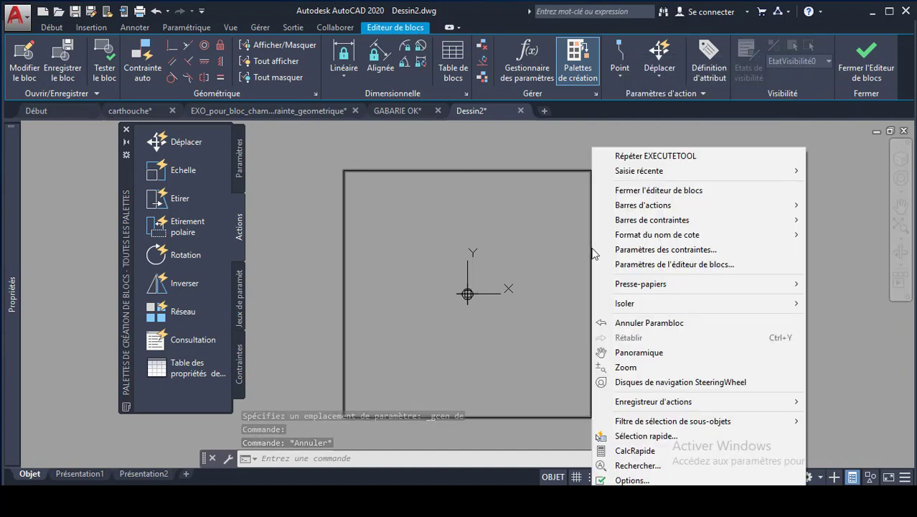
click(788, 87)
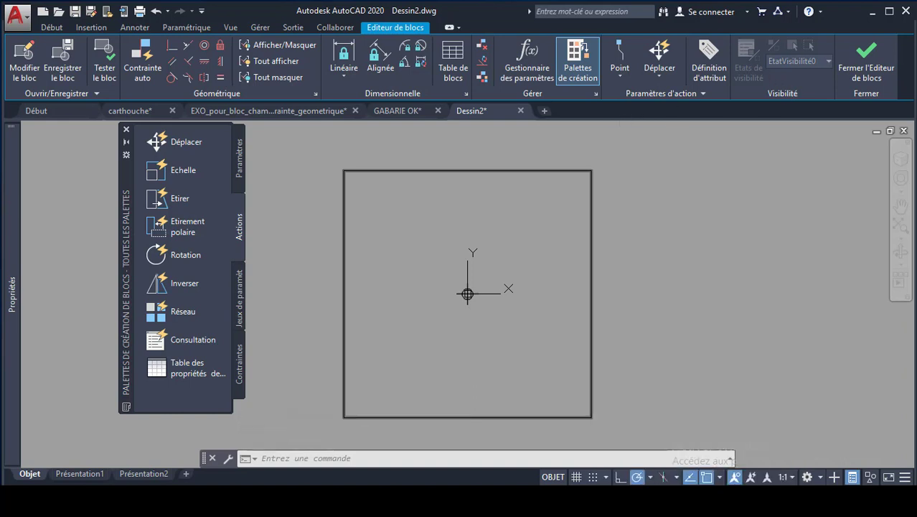
Step: Add a visibility parameter to the block at the square's upper-right corner
click(563, 170)
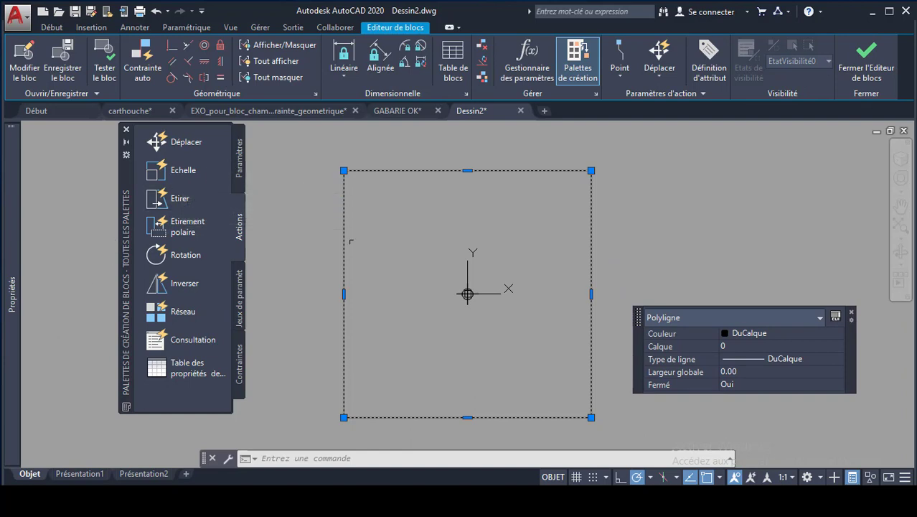
click(239, 169)
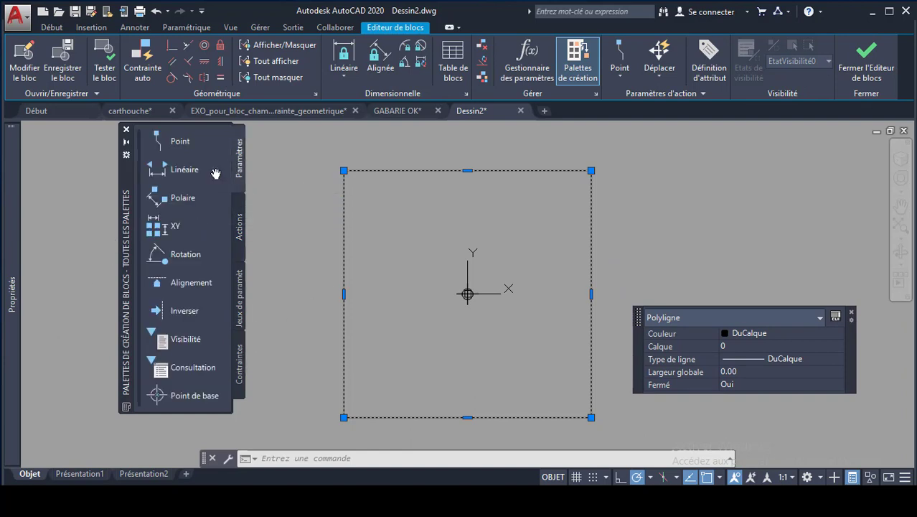
click(180, 340)
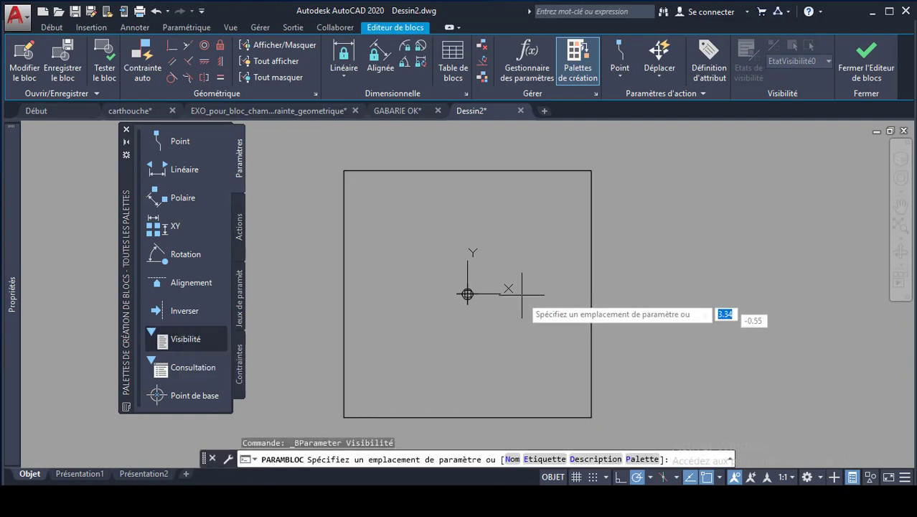
click(591, 170)
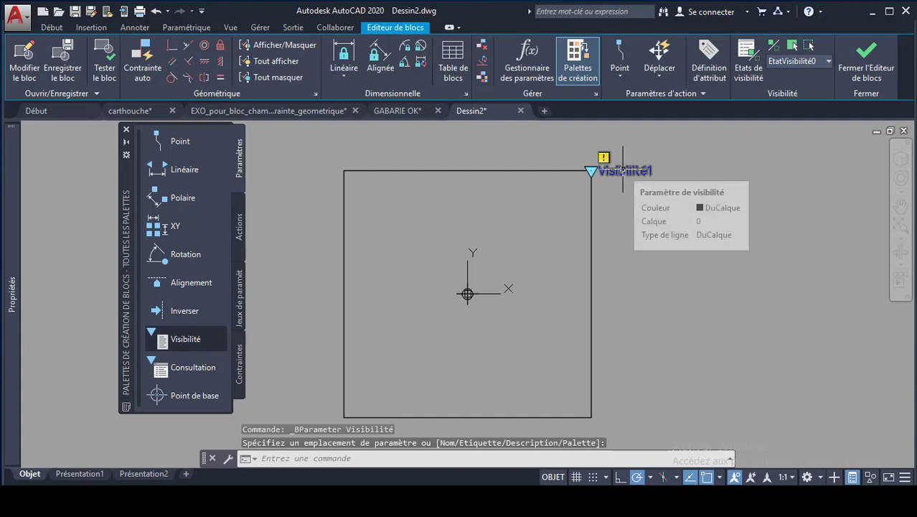
Step: Create the visibility state EtatVisibilité1 for the block, with all existing objects hidden in the new state
click(622, 170)
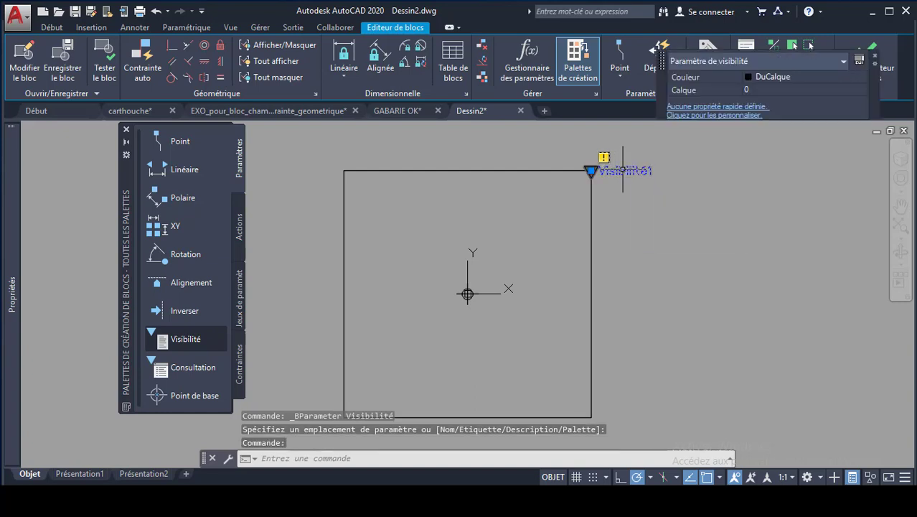
right_click(622, 170)
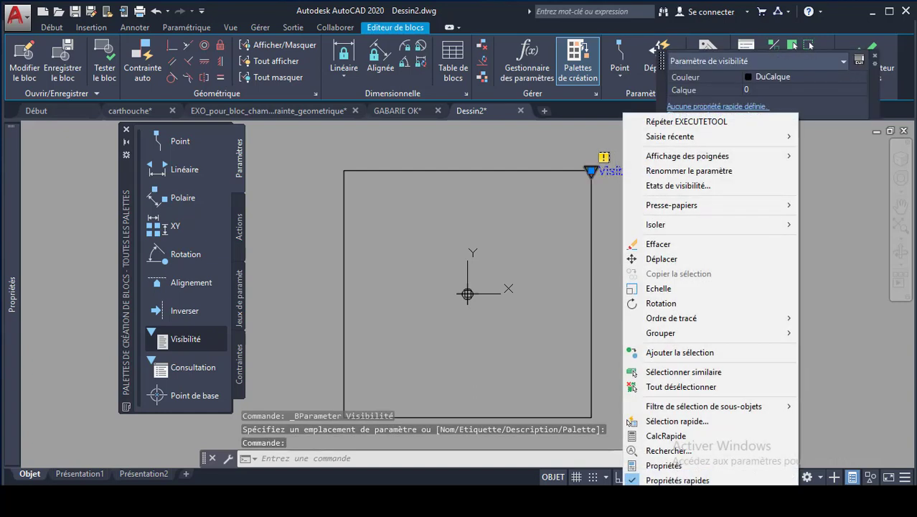
click(669, 188)
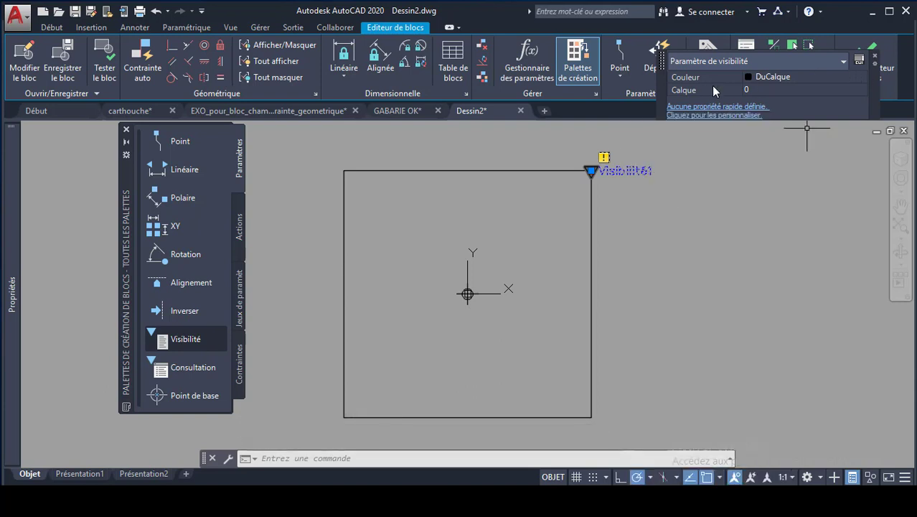
drag(664, 68, 663, 194)
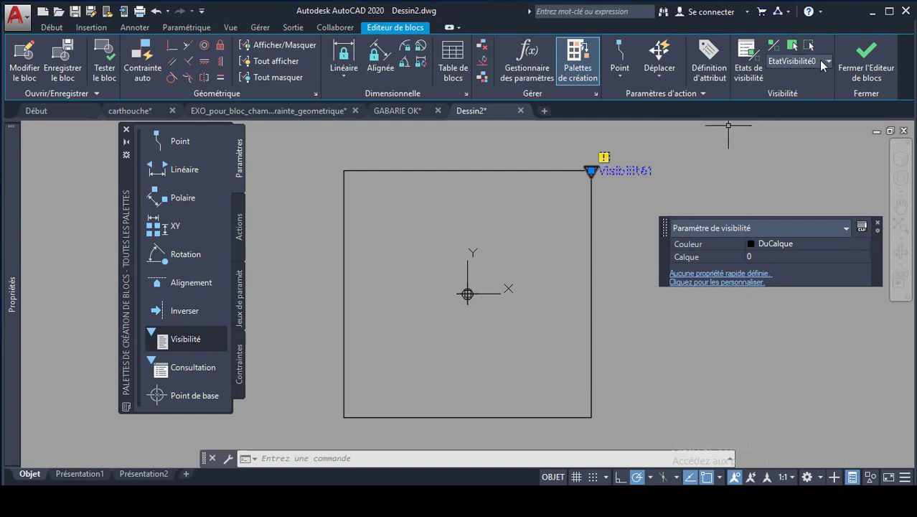
click(751, 57)
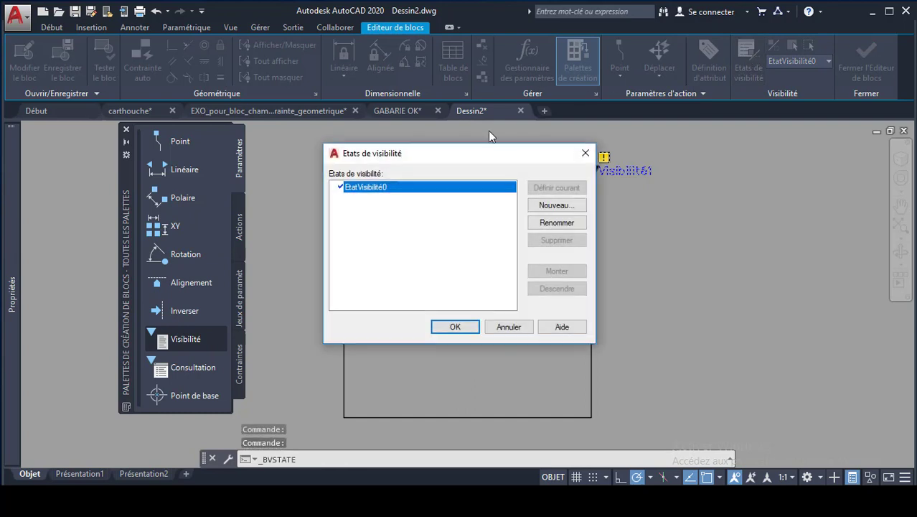
drag(472, 154, 741, 230)
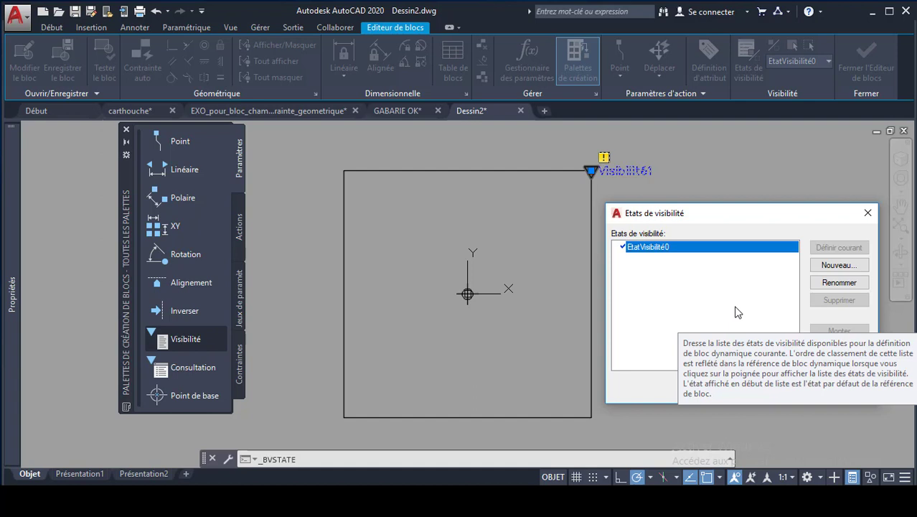
click(839, 265)
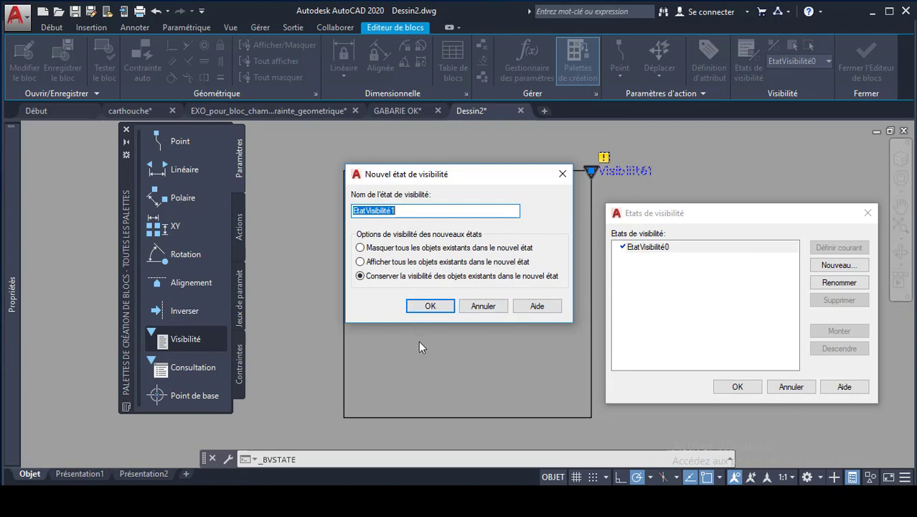
click(360, 247)
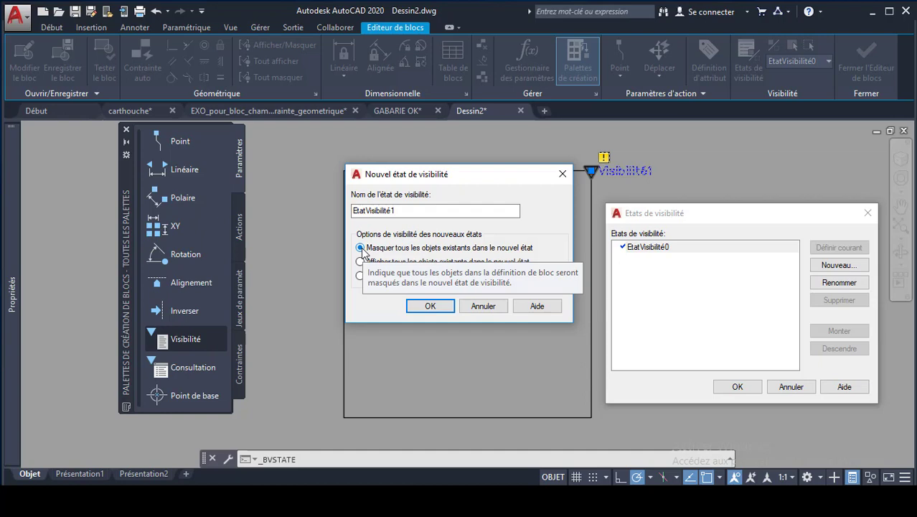
click(434, 306)
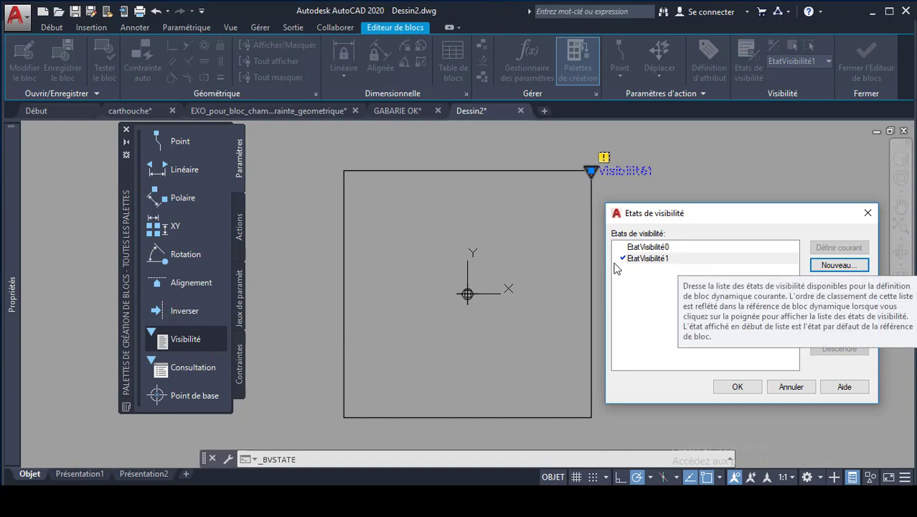
click(751, 391)
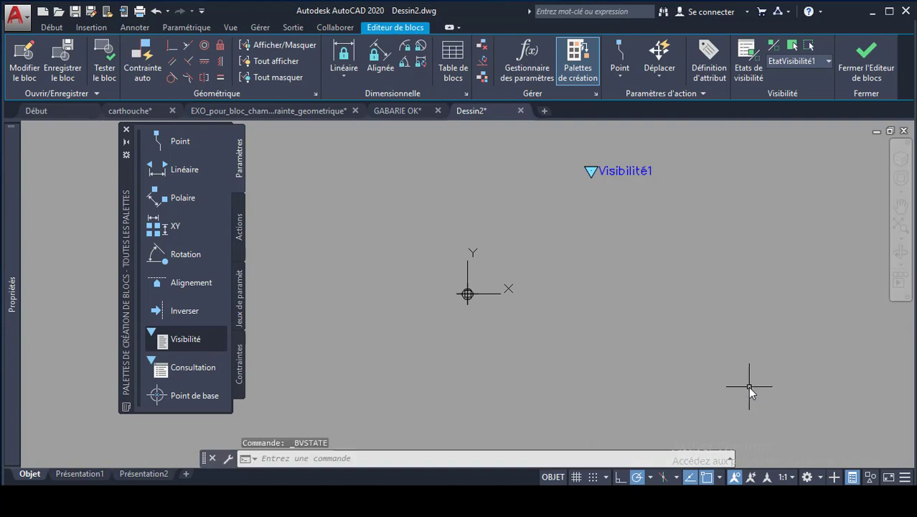
Step: Draw a circle centred at 0,0 with a radius of 15
click(57, 27)
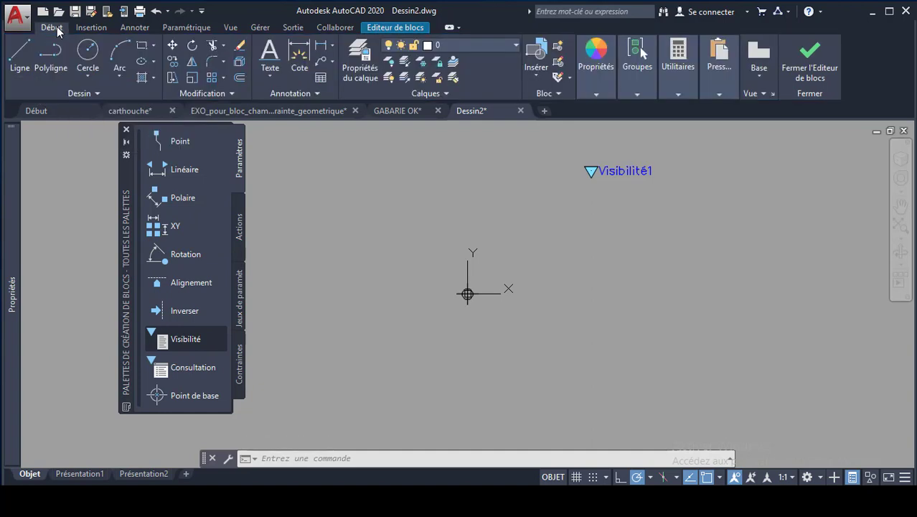
click(87, 54)
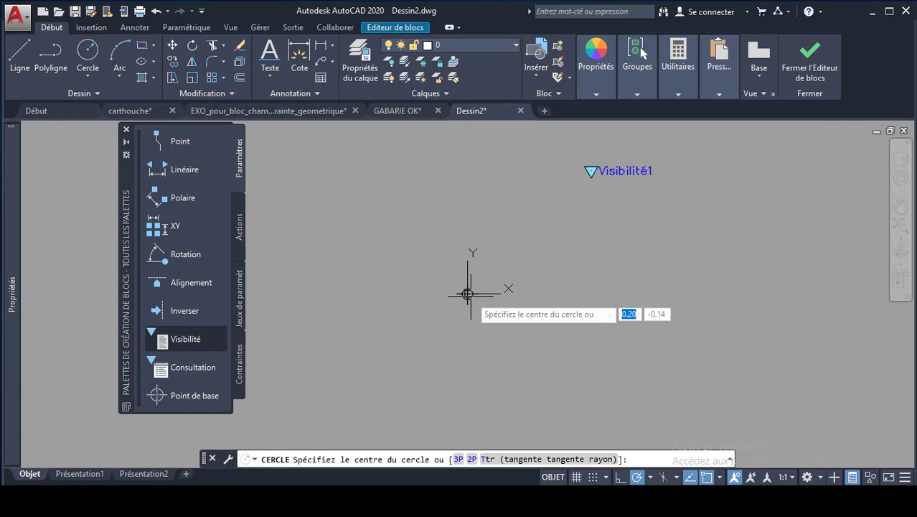
text(0)
key(Tab)
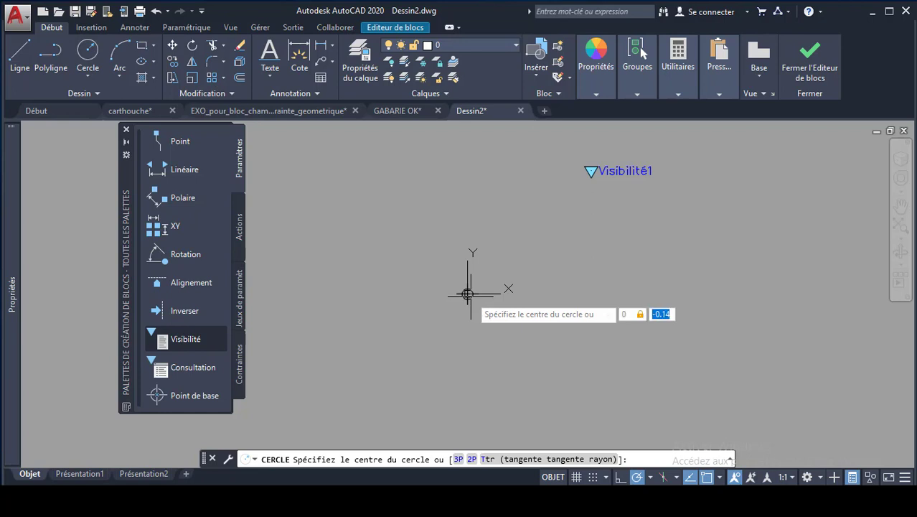
text(0)
key(Return)
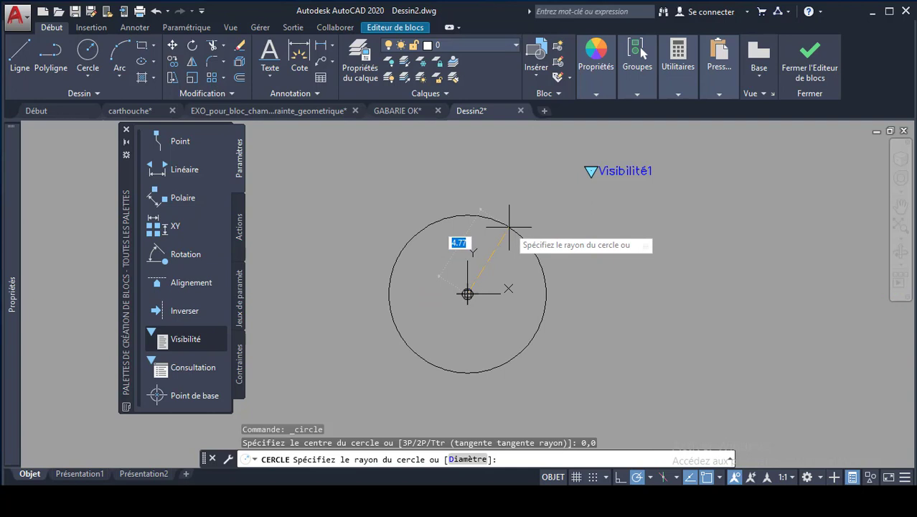
text(15)
key(Return)
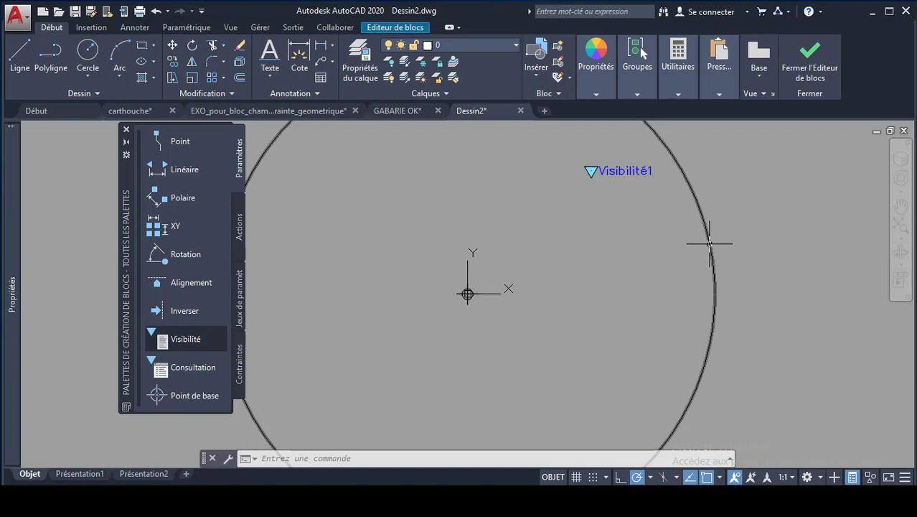
Step: Set the circle's diameter to 15 and clear the selection
mouse_move(709, 243)
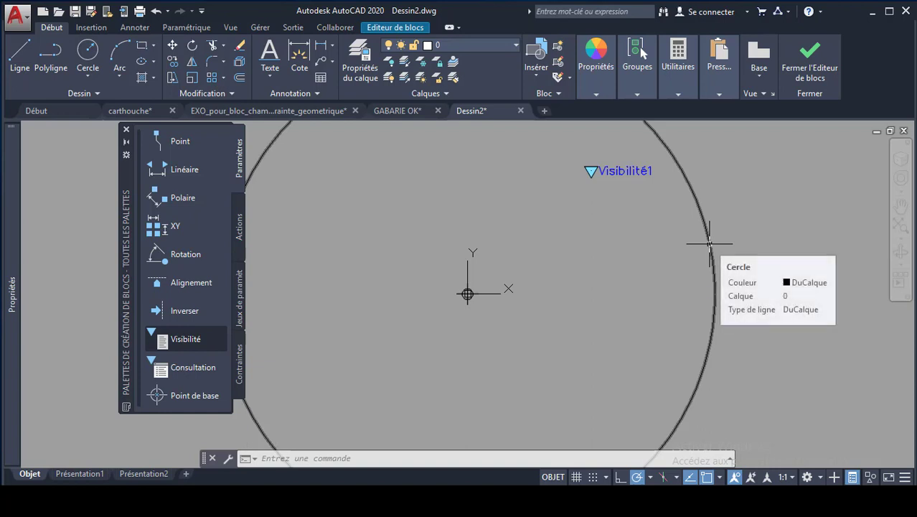
click(709, 243)
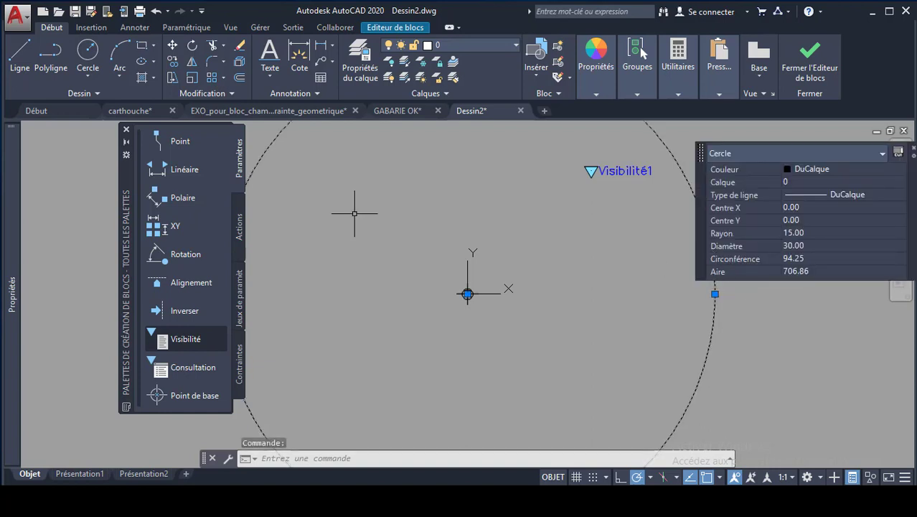
mouse_move(13, 266)
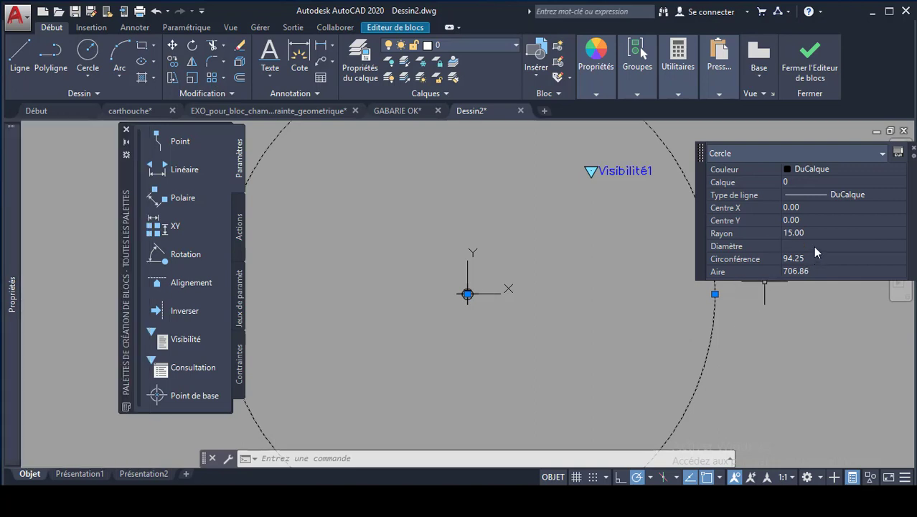
click(815, 247)
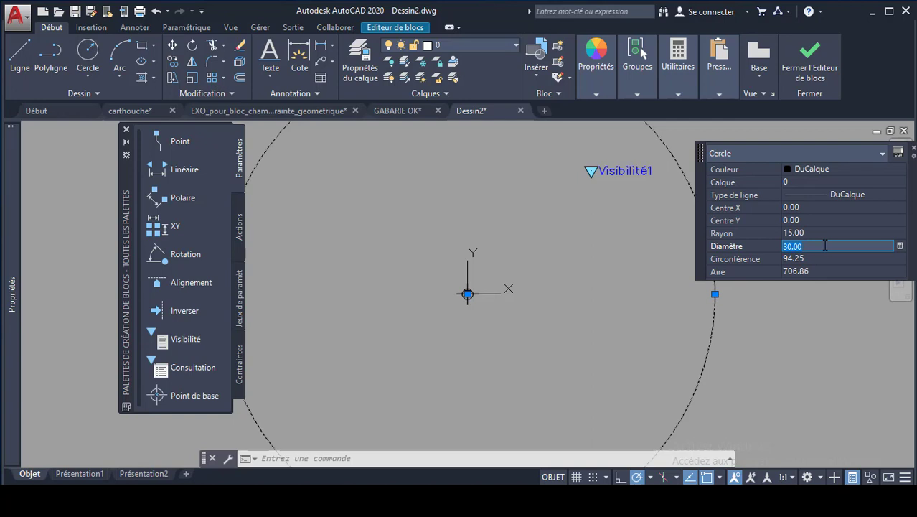
text(15)
key(Tab)
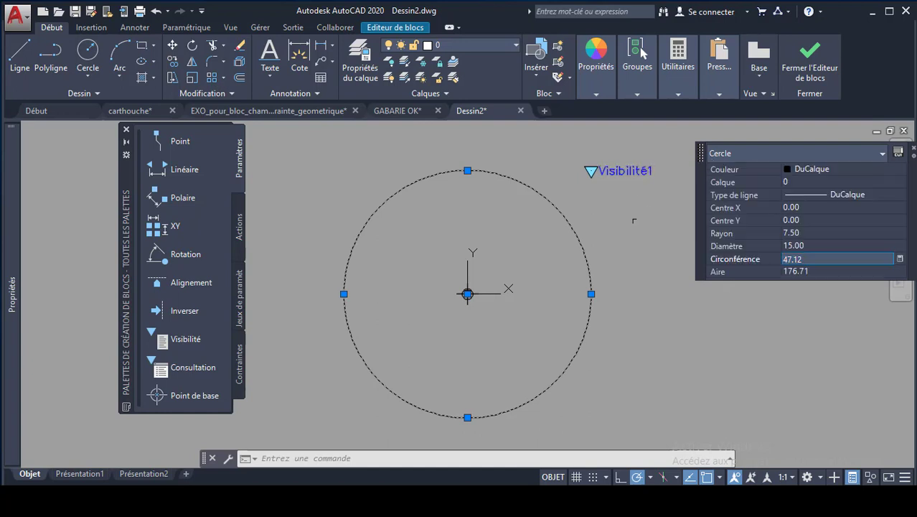
key(Escape)
key(Escape)
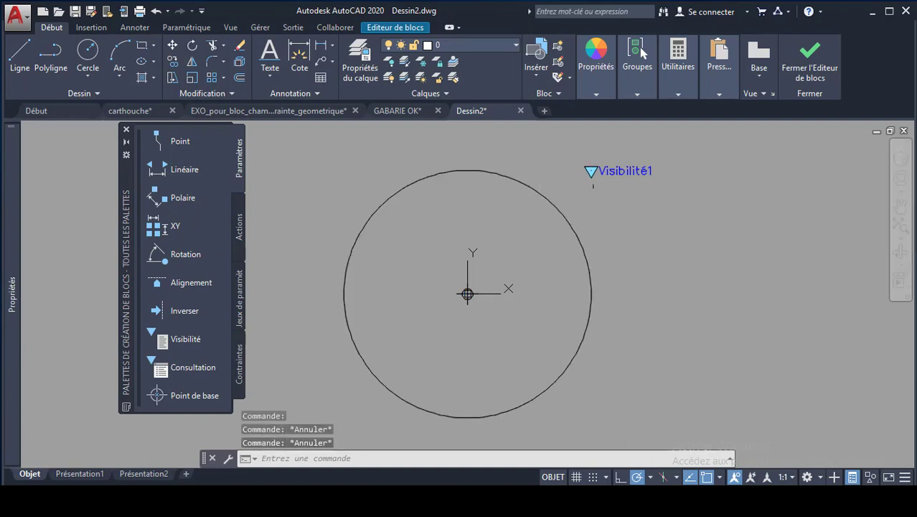
click(615, 171)
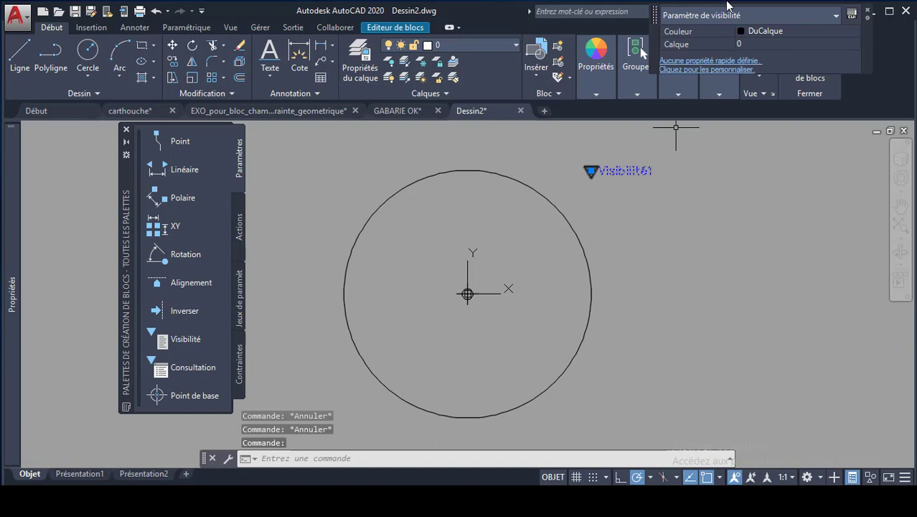
drag(655, 14, 684, 118)
key(Escape)
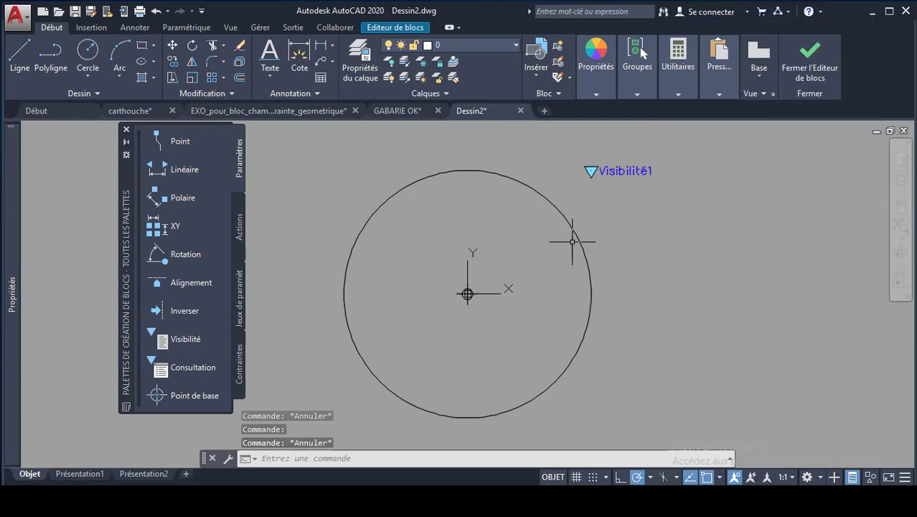
Step: Create a visibility state named rect for the block, with all existing objects hidden in the new state
click(572, 225)
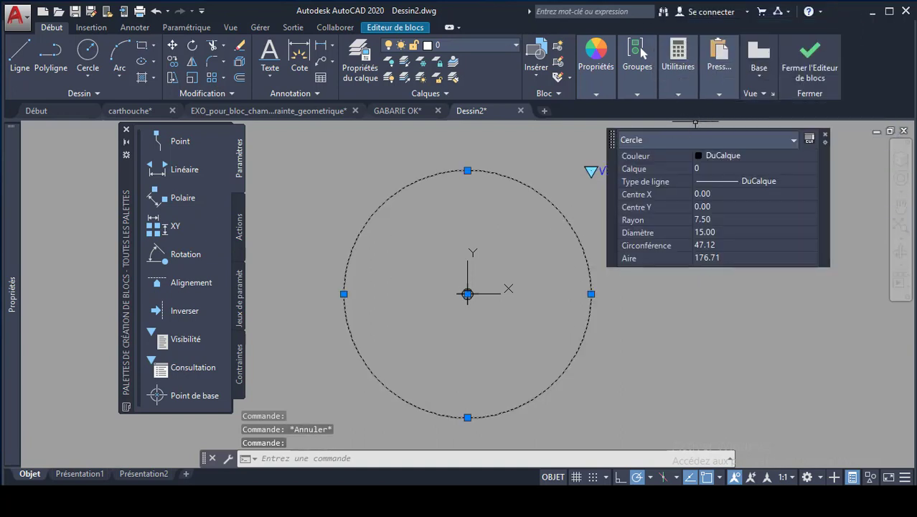
click(399, 28)
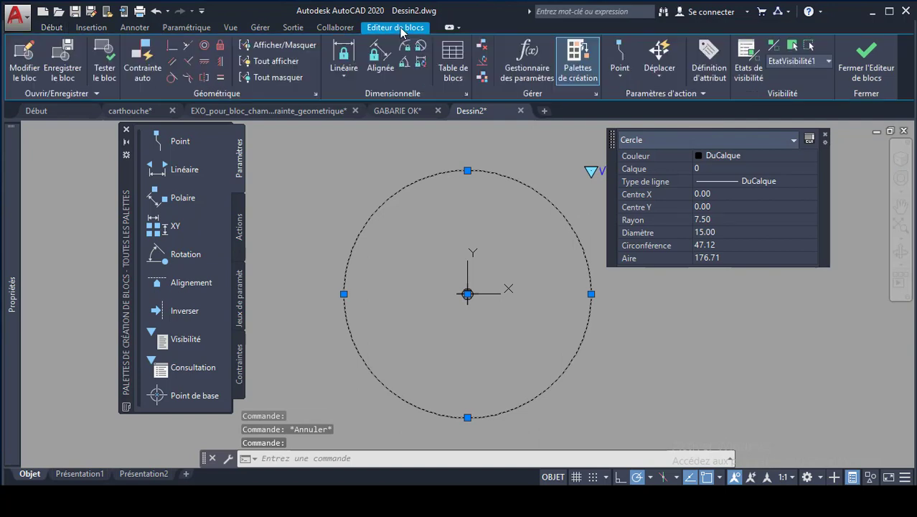
click(748, 73)
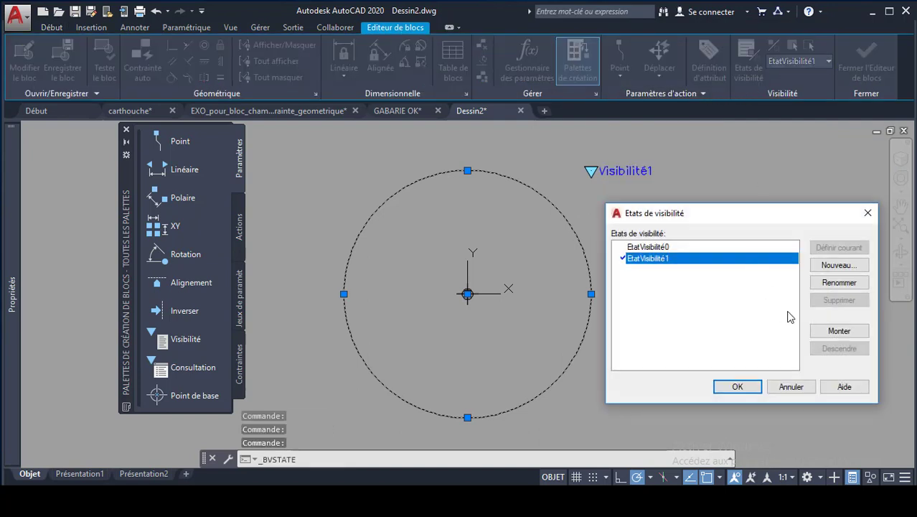
click(840, 266)
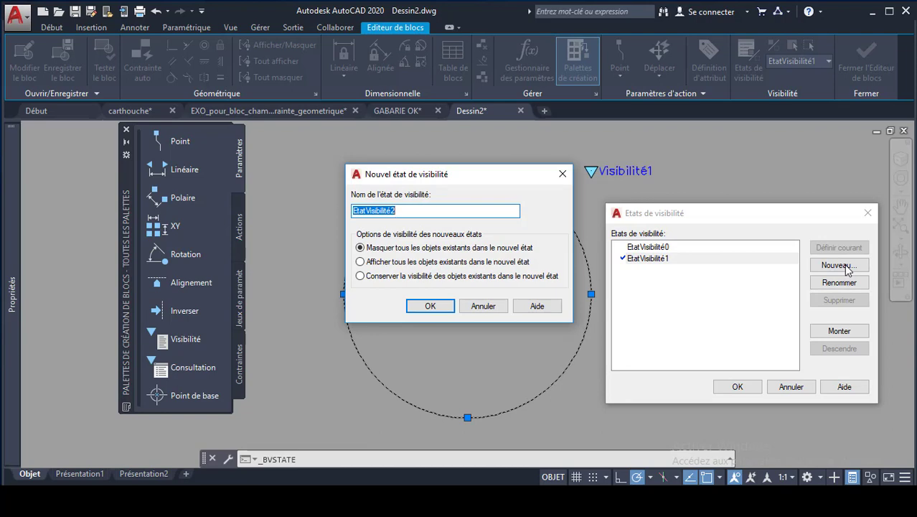
text(rect)
click(430, 307)
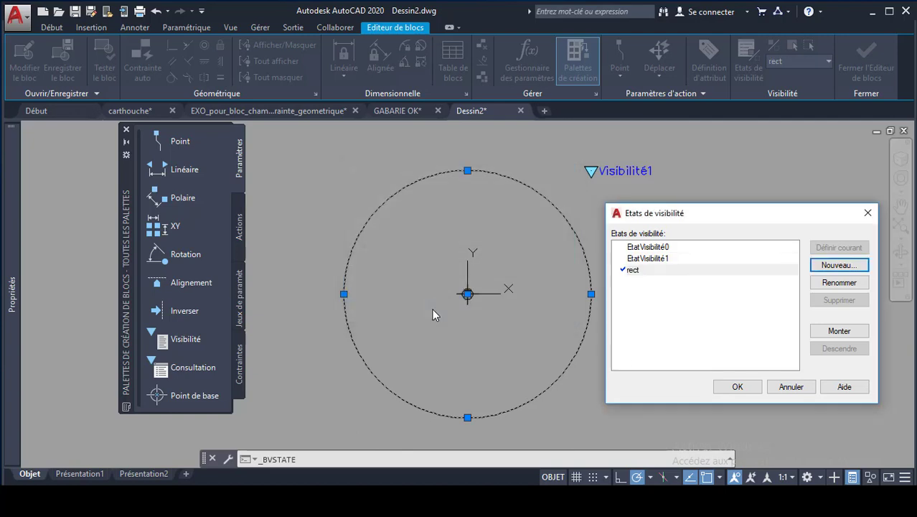
Step: Rename the visibility state EtatVisibilité1 as cercle
click(651, 259)
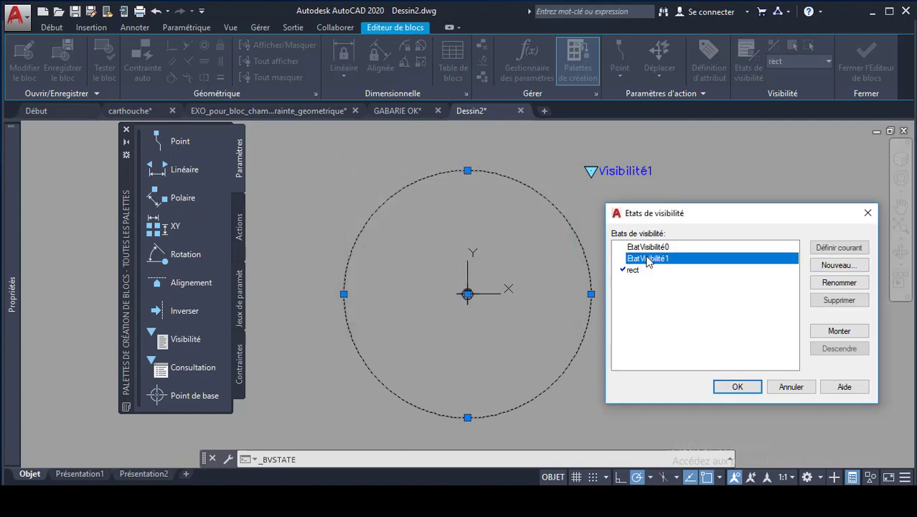
click(855, 286)
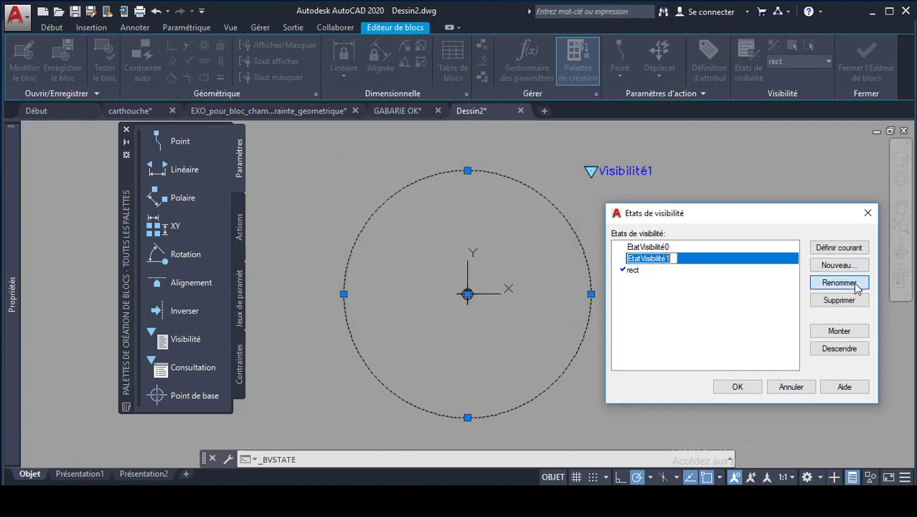
text(cerc)
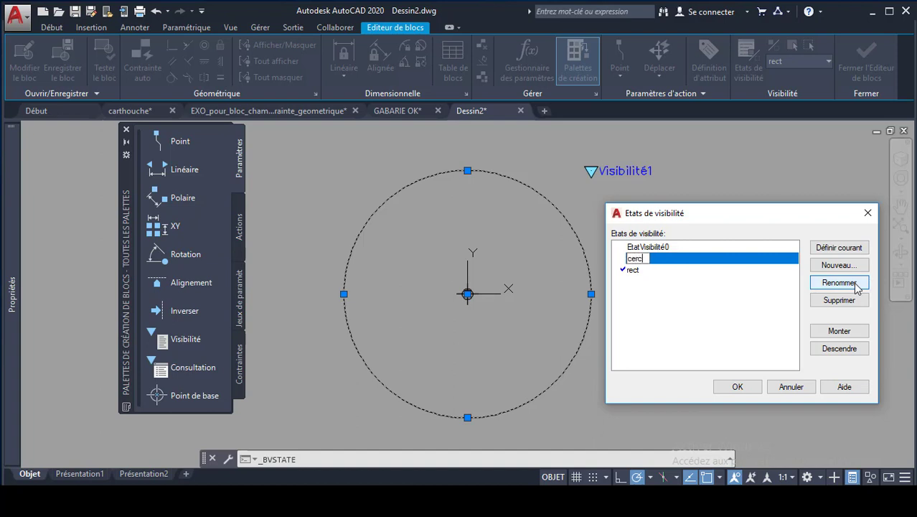
text(le)
click(666, 247)
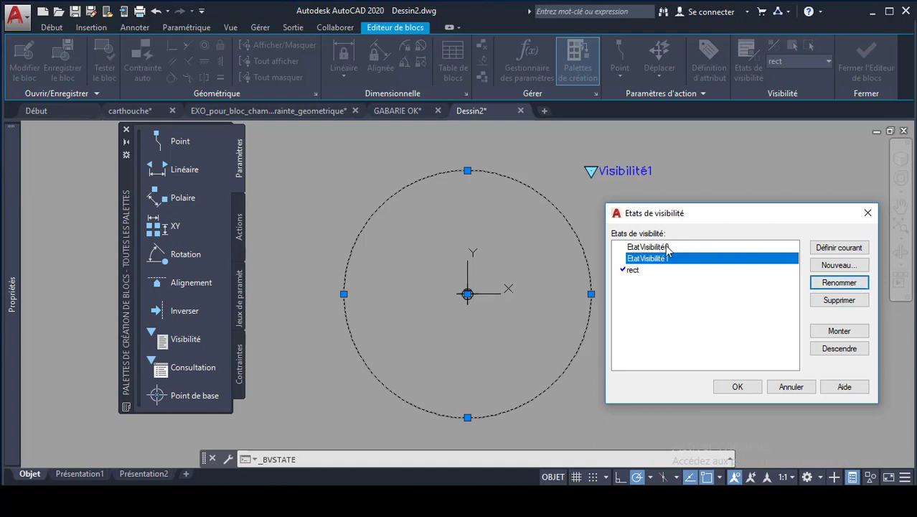
click(665, 260)
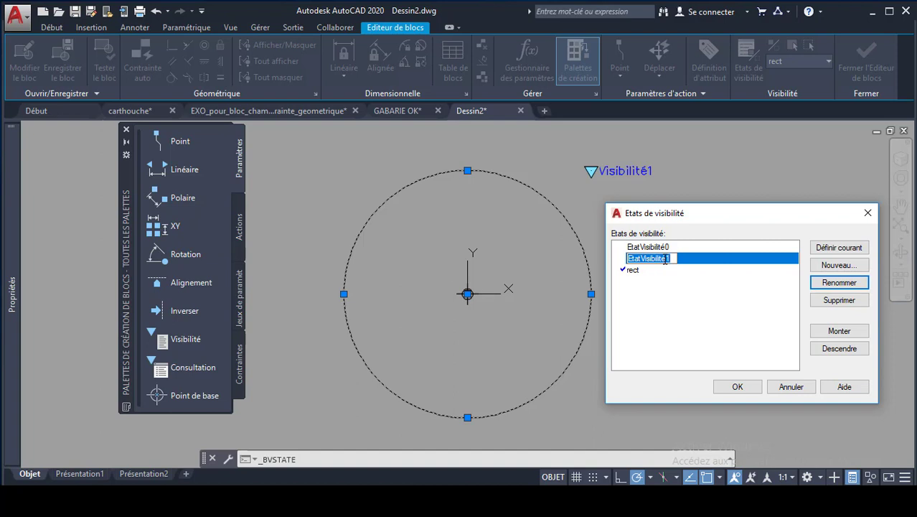
text(cercle)
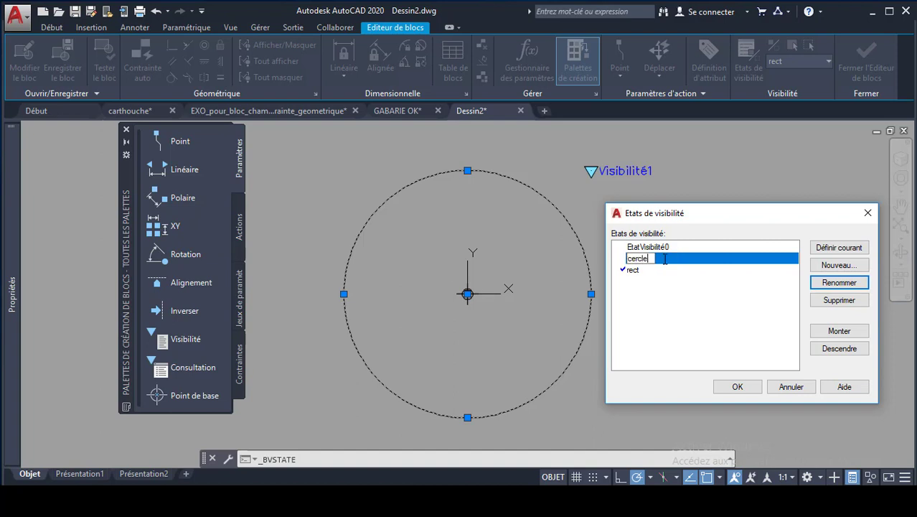
Step: Rename the visibility state EtatVisibilité0 as carre and accept the visibility states with rect as the current one
click(671, 248)
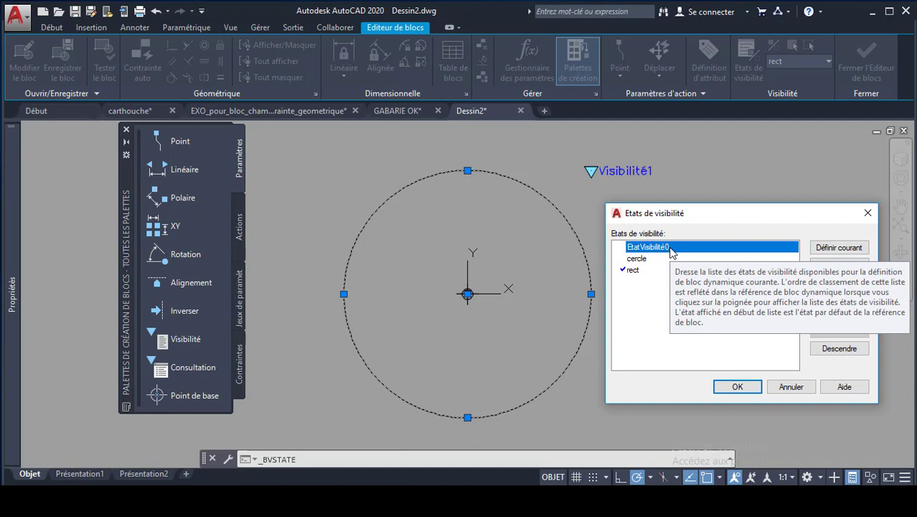
click(670, 248)
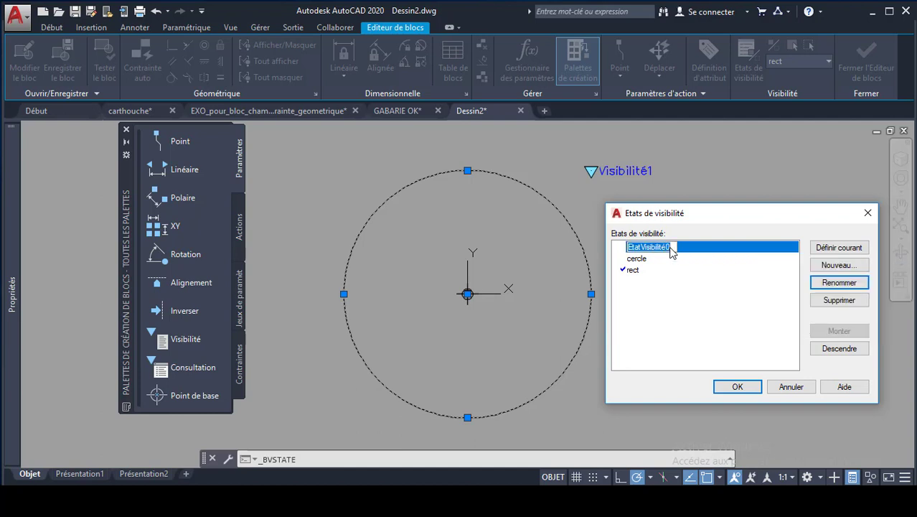
text(car)
key(BackSpace)
key(BackSpace)
key(BackSpace)
text(carre)
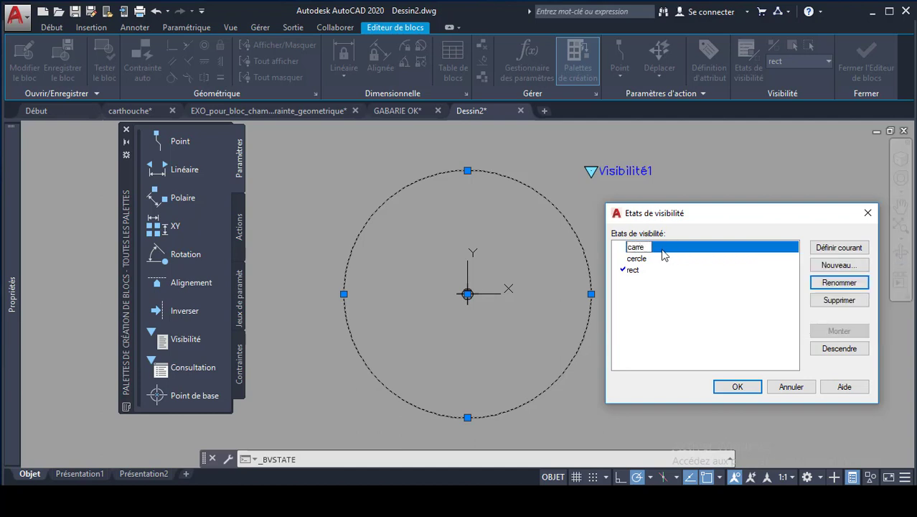
click(648, 270)
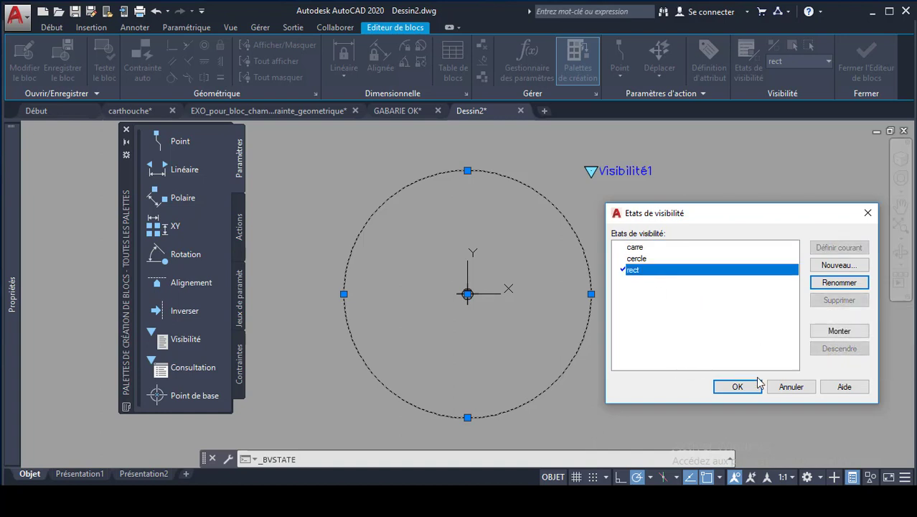
click(753, 386)
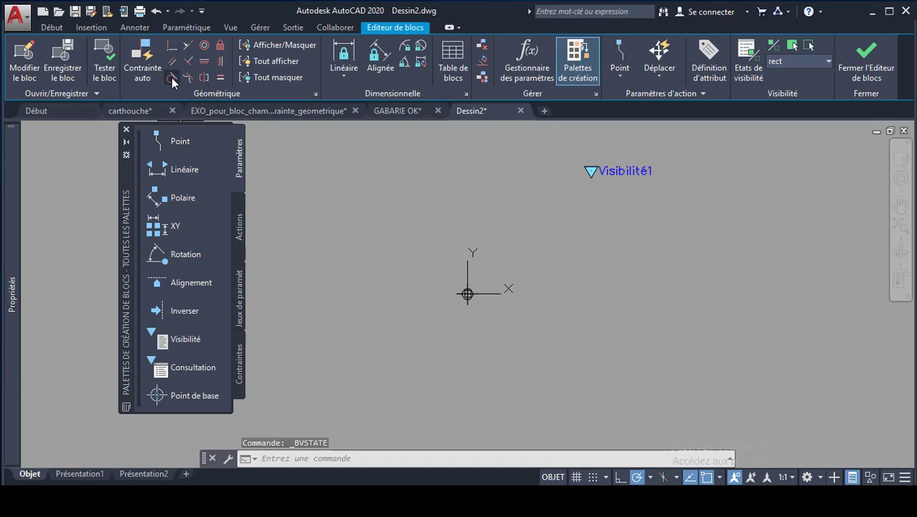
Step: Draw a rectangle 20 wide and 15 high in the rect state, starting just up and left of the origin
click(51, 27)
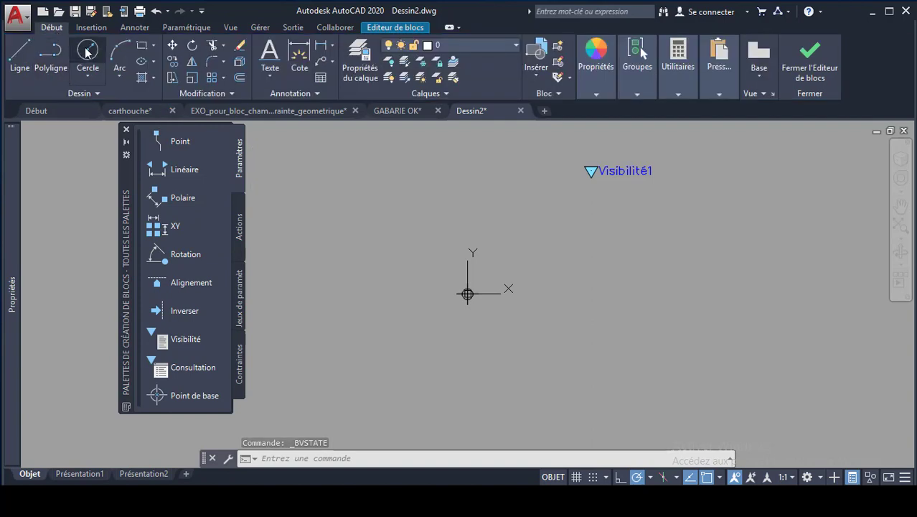
click(142, 49)
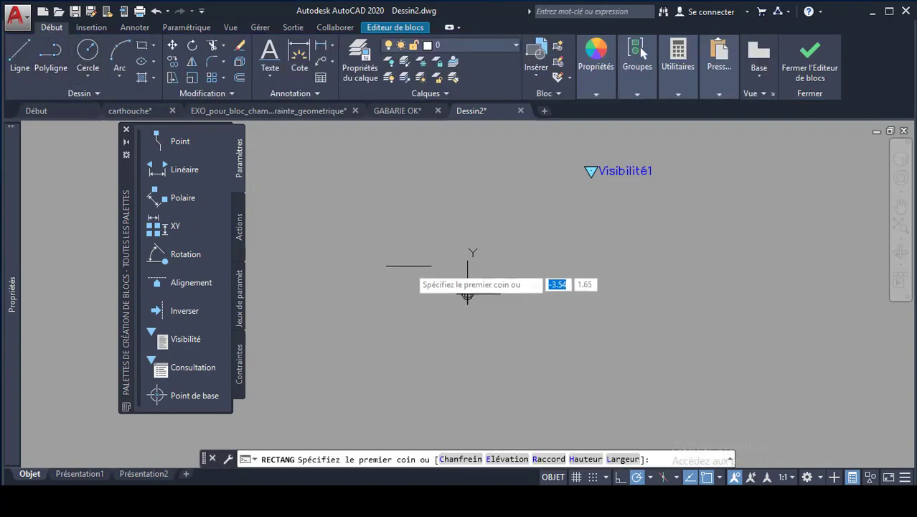
click(408, 266)
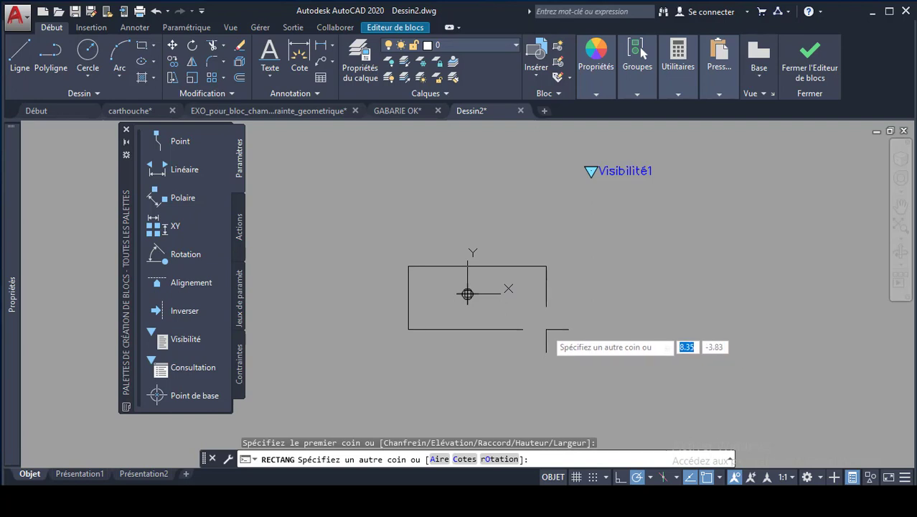
text(20,15)
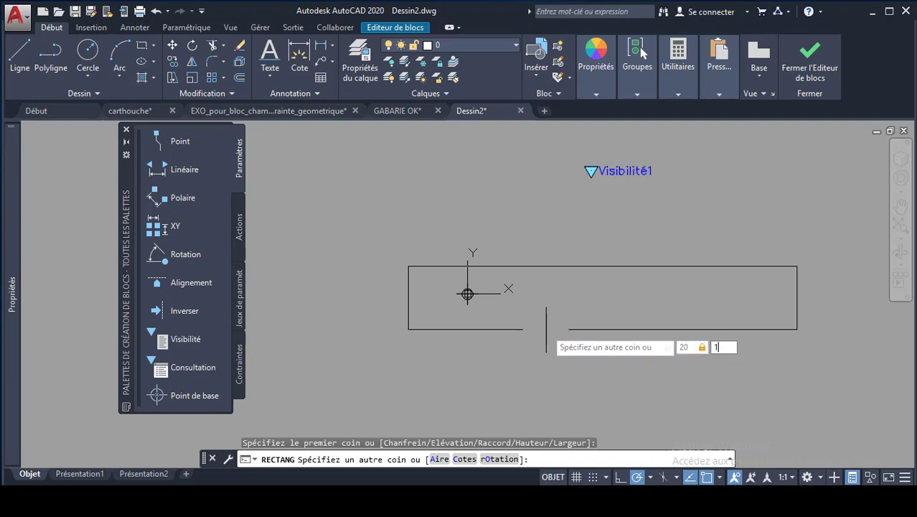
key(Return)
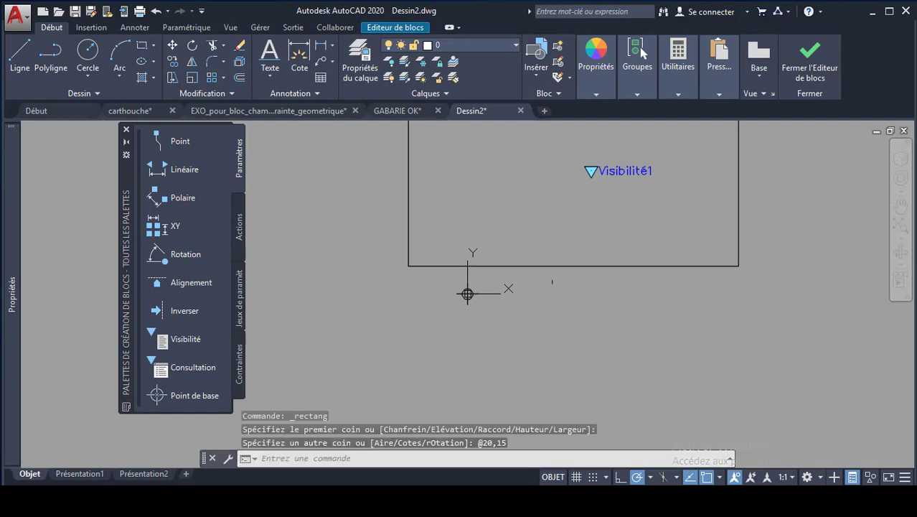
scroll(554, 269, down, 4)
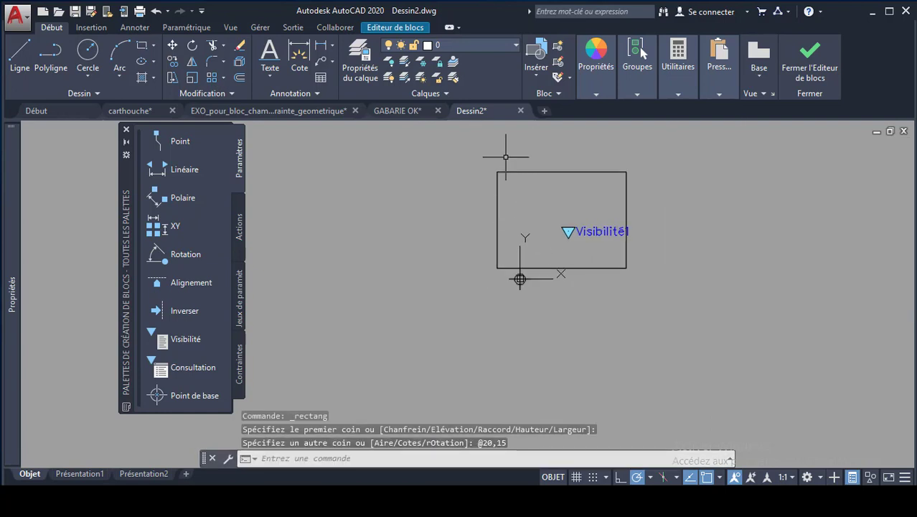
Step: Try to move the rectangle from its geometric centre to the base point by entering 0,0 as the second point
click(526, 173)
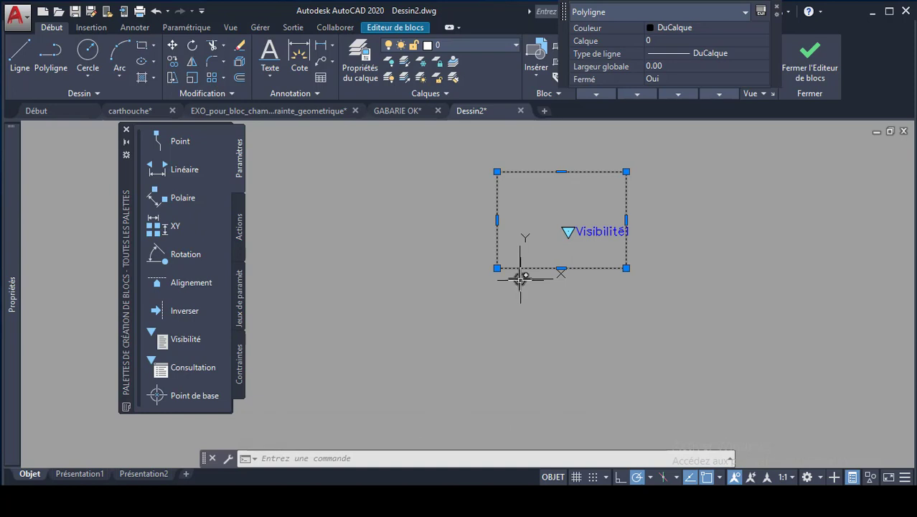
mouse_move(521, 278)
text(dp)
key(Return)
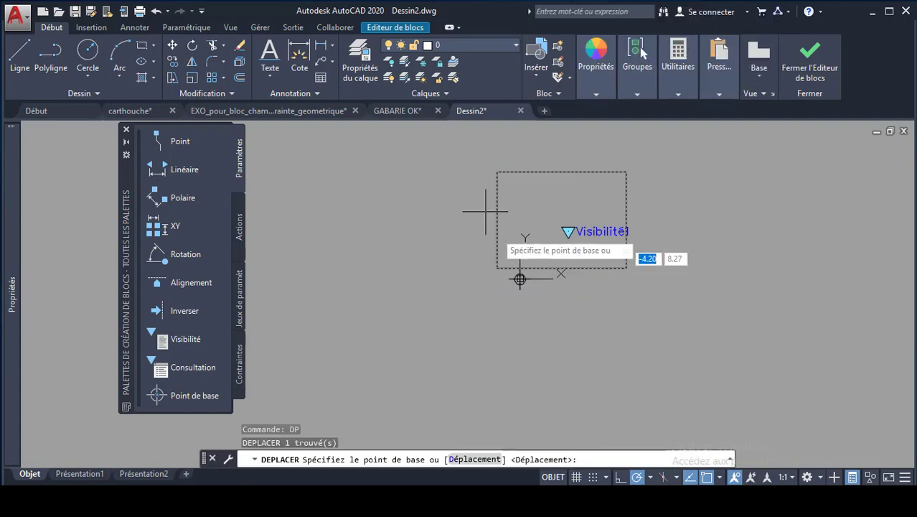
click(560, 220)
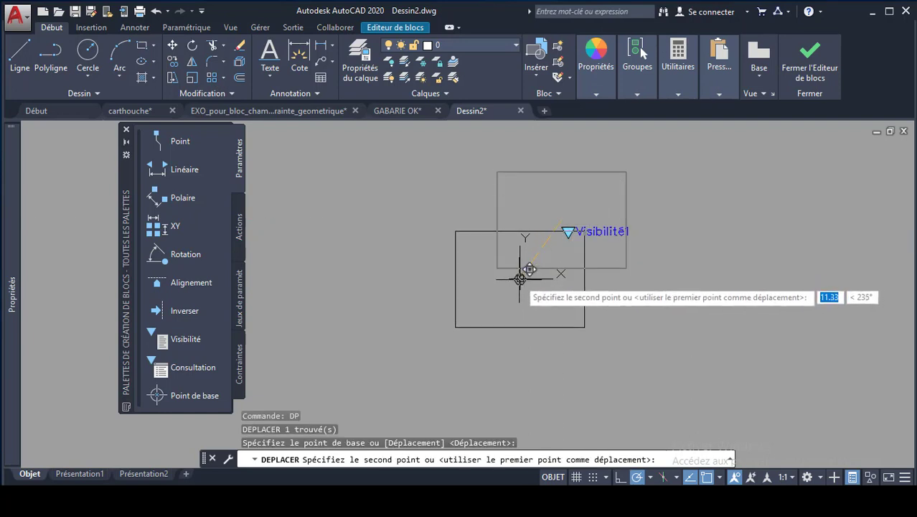
text(0)
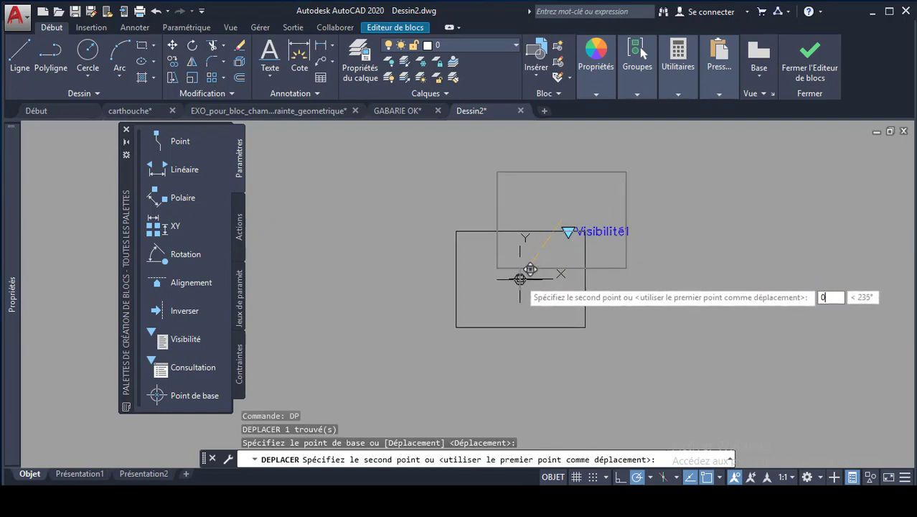
text(,0)
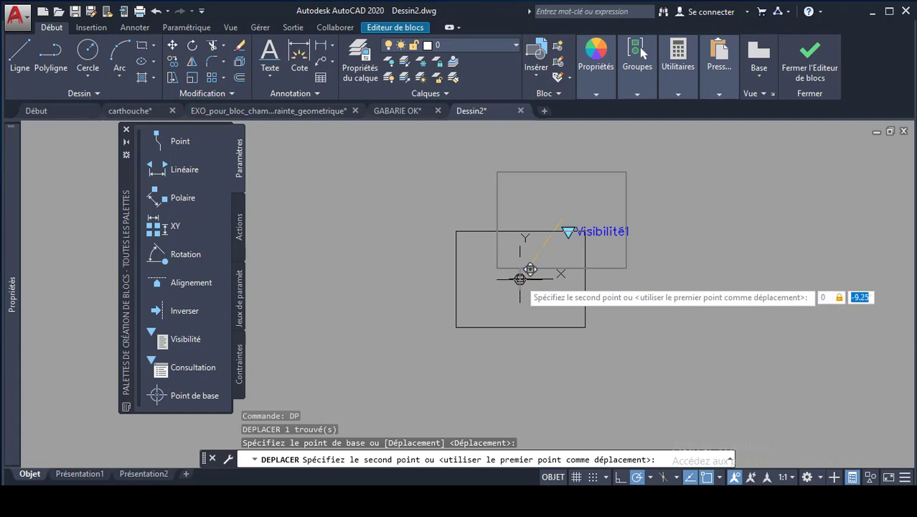
key(Return)
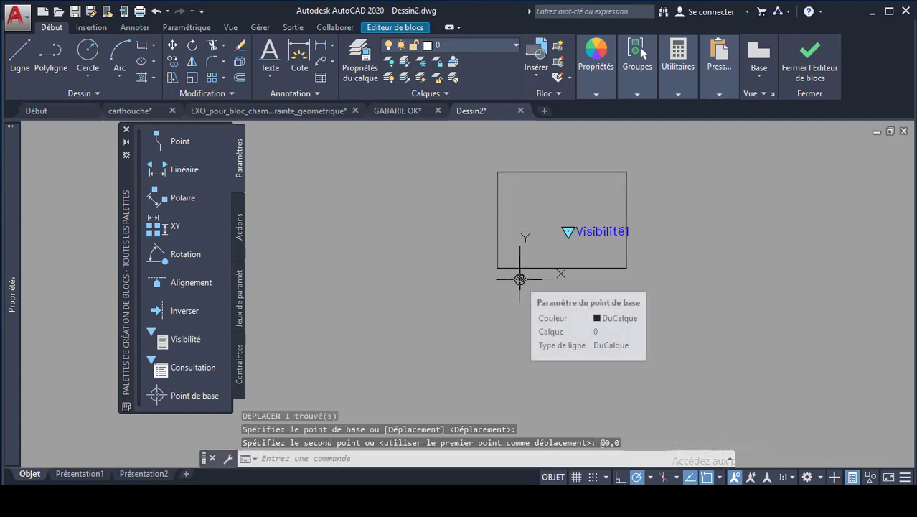
click(571, 172)
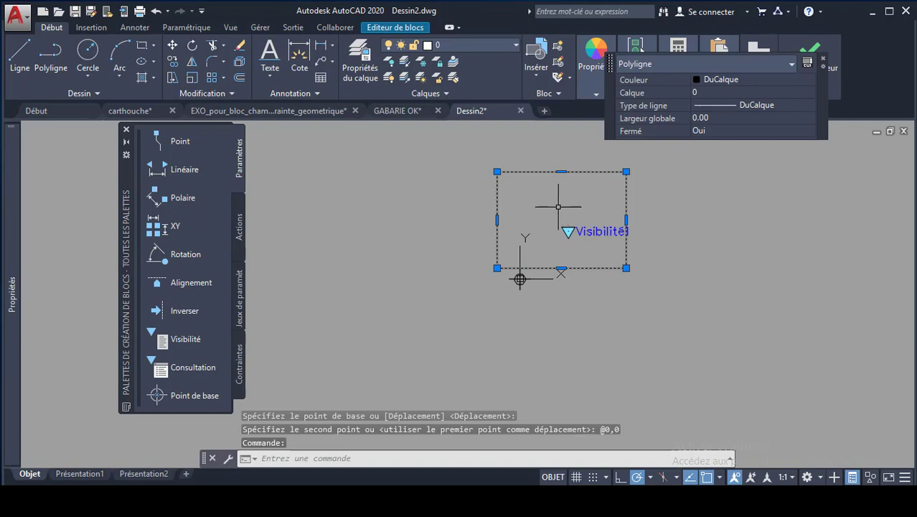
text(dec)
key(Return)
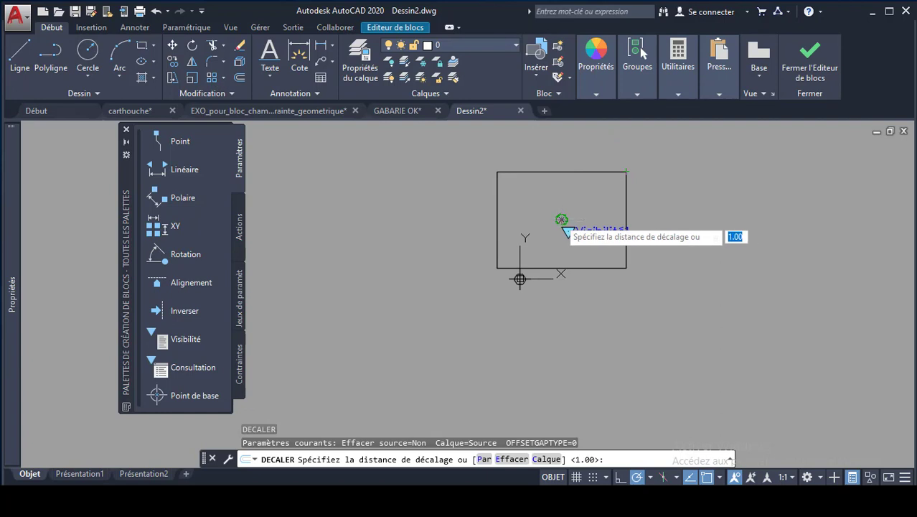
click(562, 220)
click(520, 279)
click(520, 269)
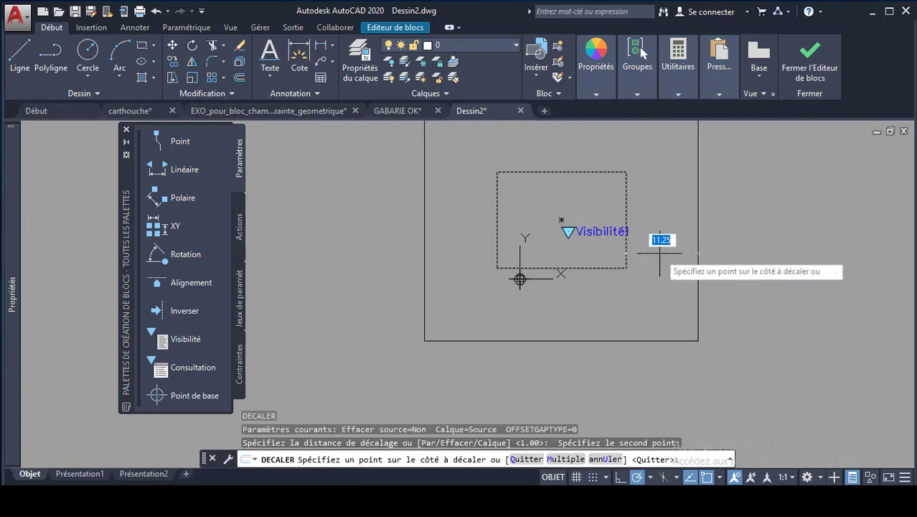
key(Escape)
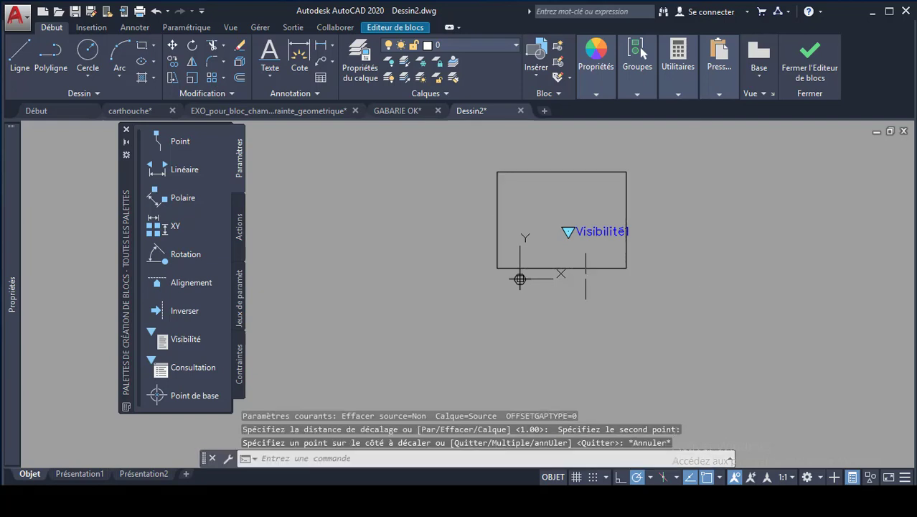
Step: Move the rectangle from its geometric centre onto the block's base point at the origin
click(598, 173)
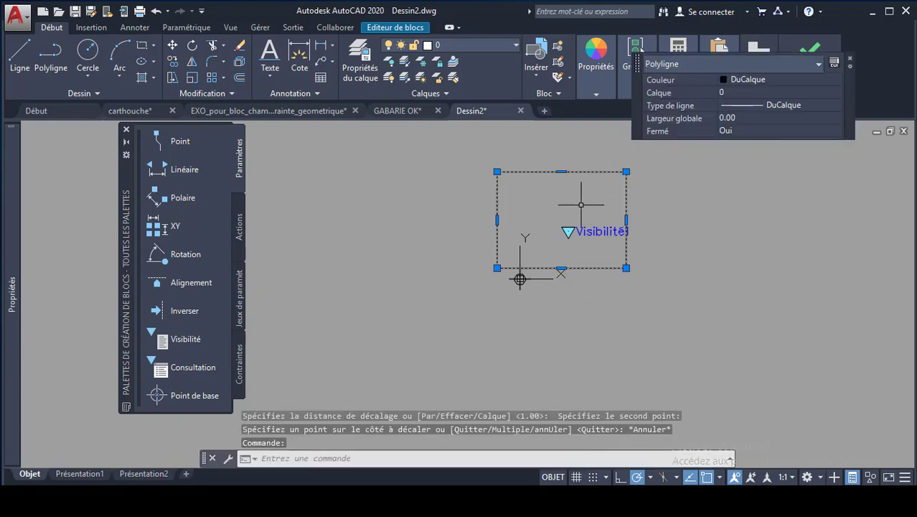
text(dp)
key(Return)
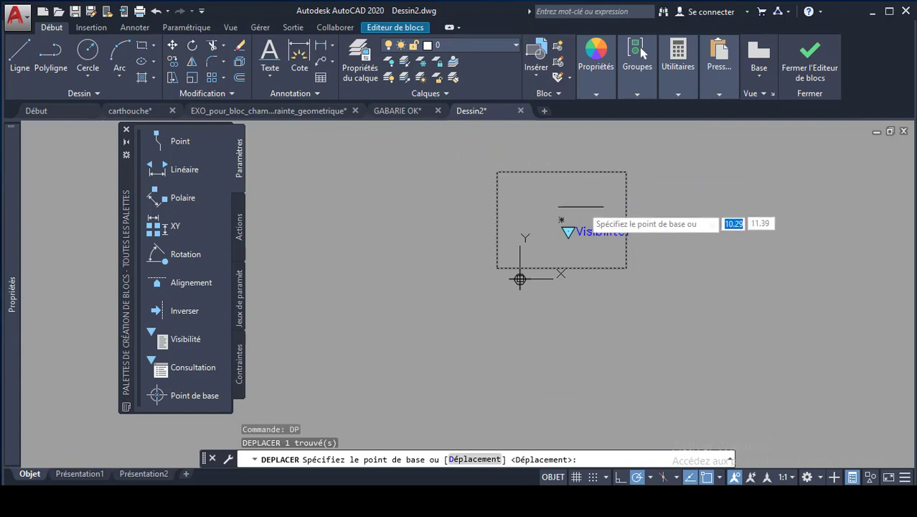
click(568, 212)
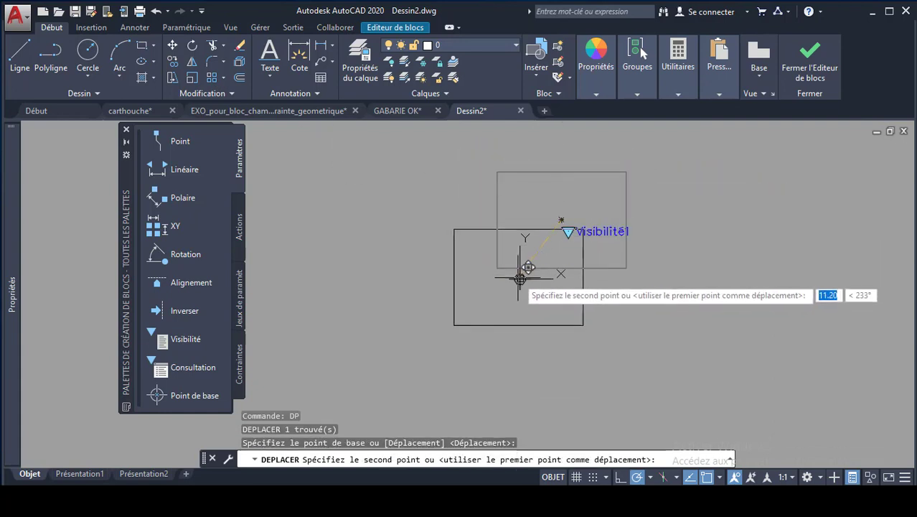
click(528, 268)
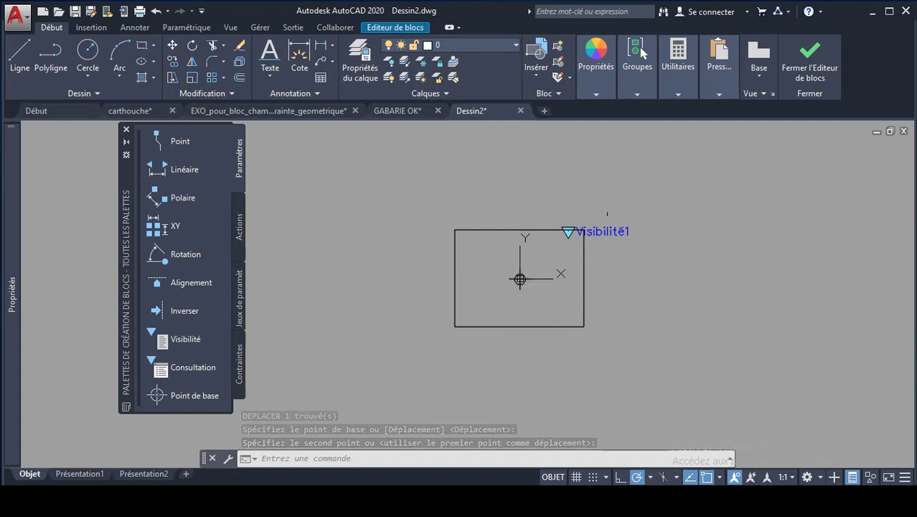
Step: Close the block editor, saving the changes to forme, and insert the forme block into the empty drawing
click(820, 63)
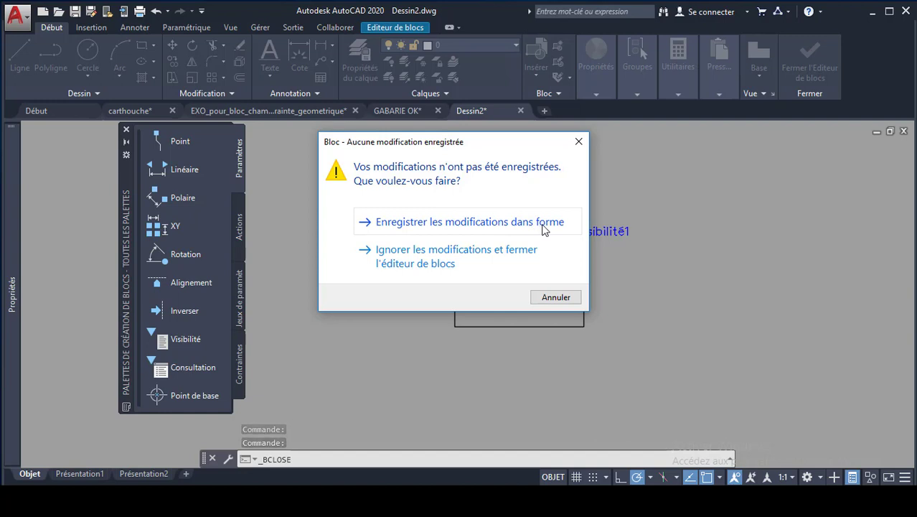
click(496, 226)
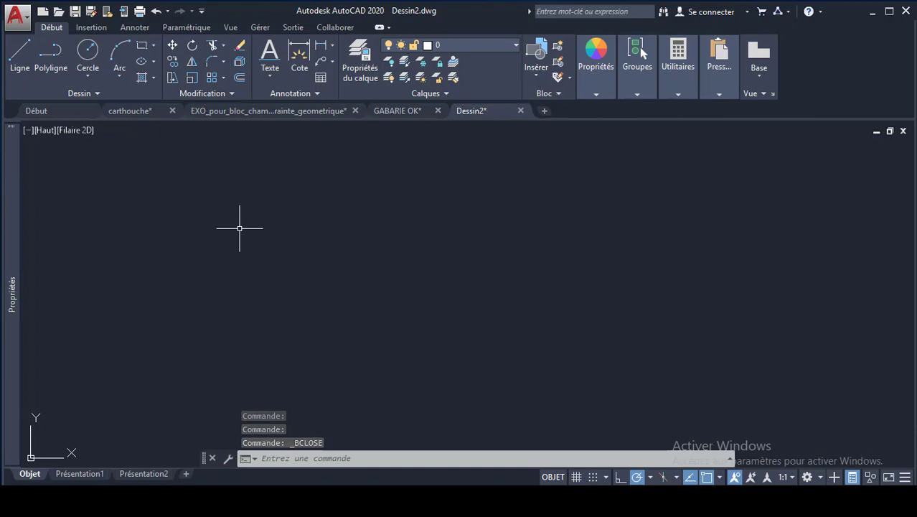
click(537, 55)
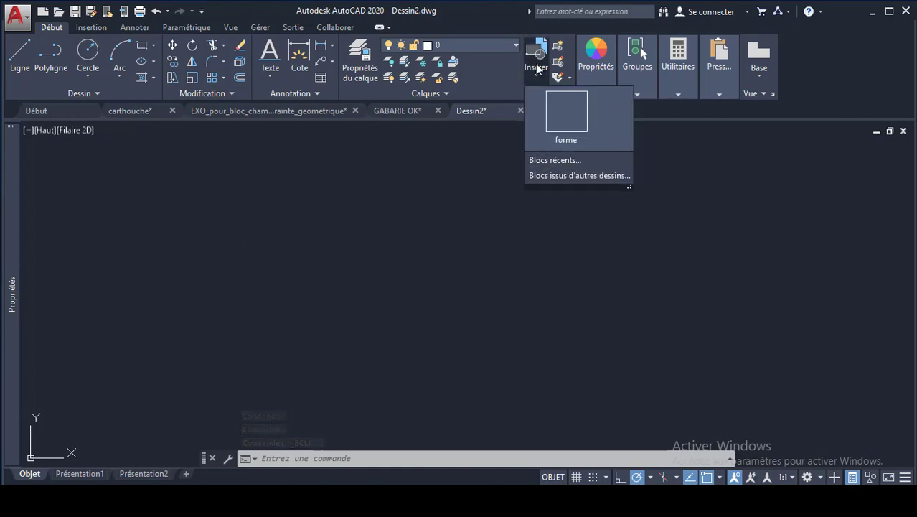
click(564, 119)
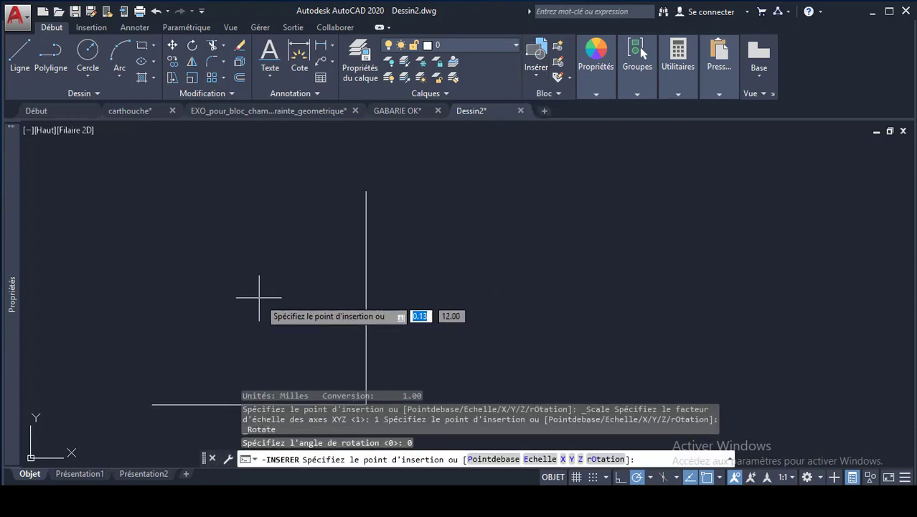
click(254, 284)
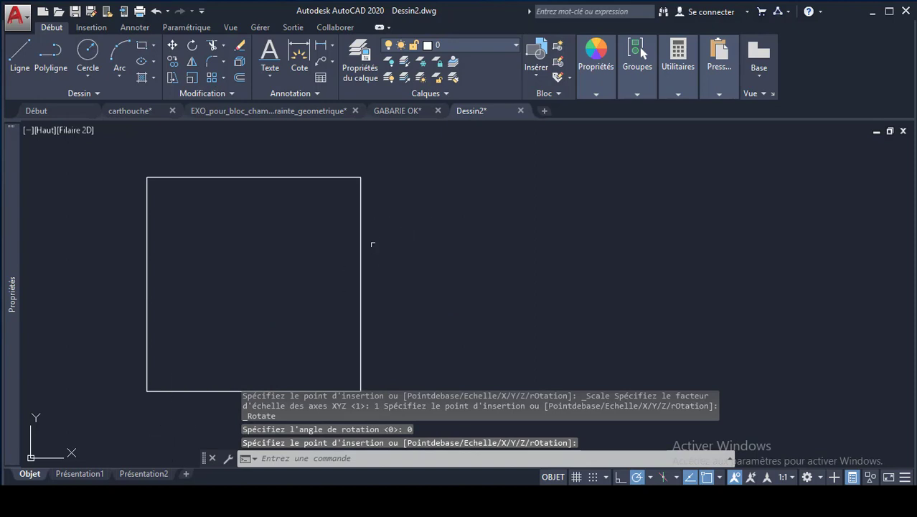
Step: Test the inserted block's visibility by switching between the cercle, rect and carre states, ending on cercle, and deselect it
click(366, 256)
click(360, 258)
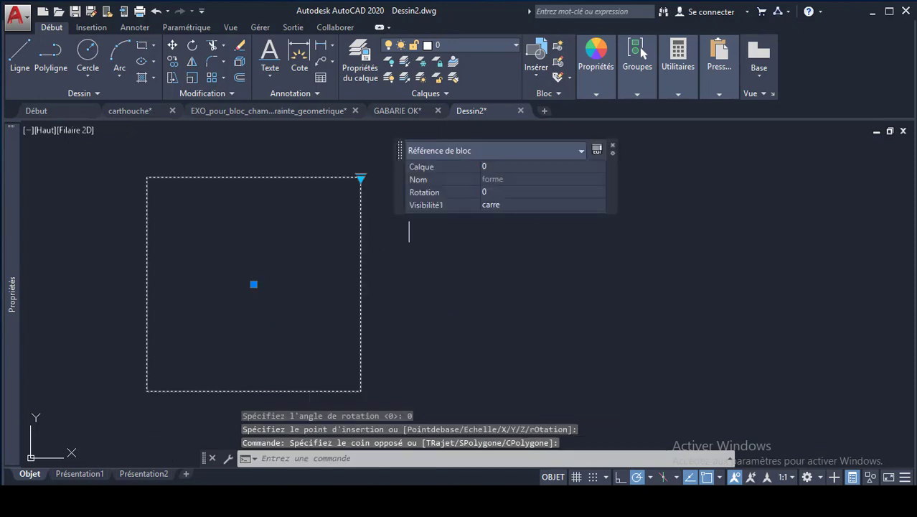
click(360, 175)
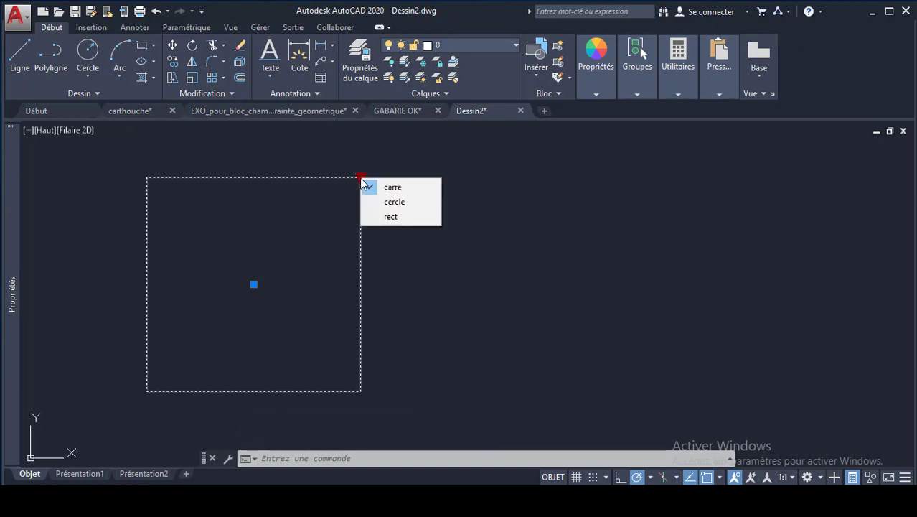
click(403, 200)
click(360, 176)
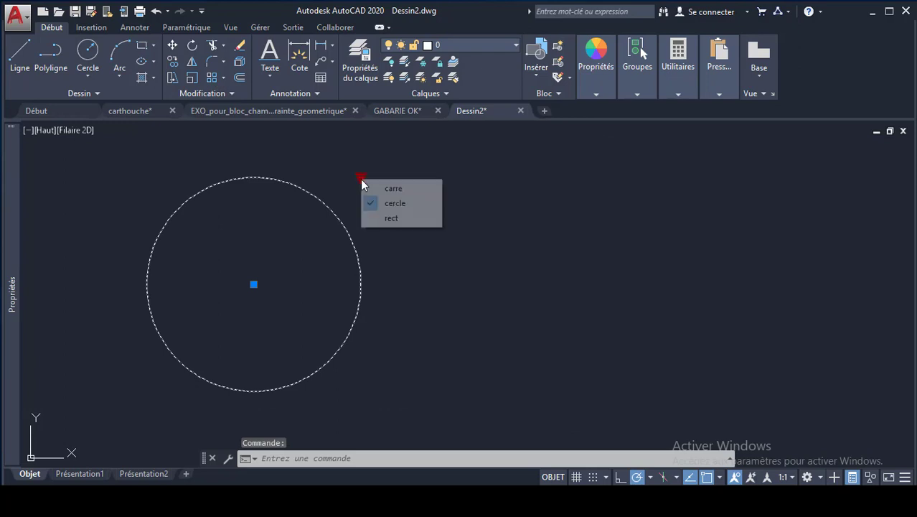
click(391, 217)
click(360, 175)
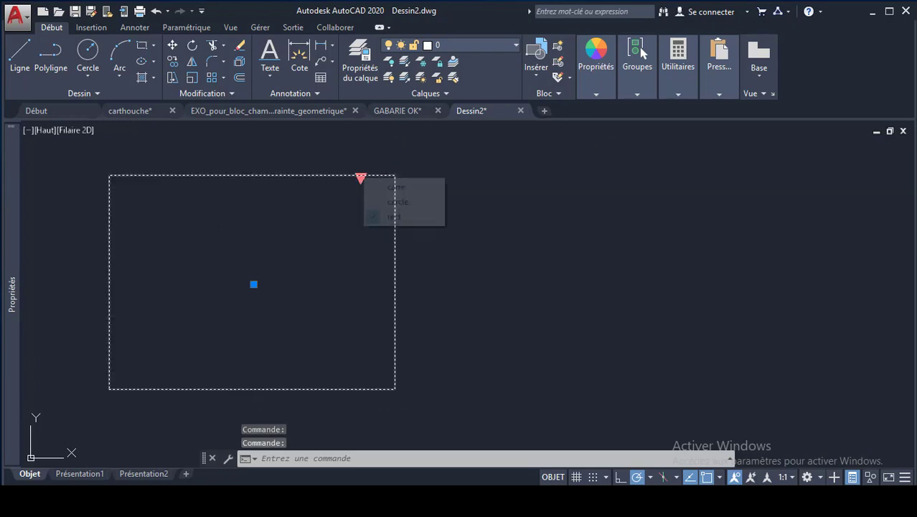
click(397, 202)
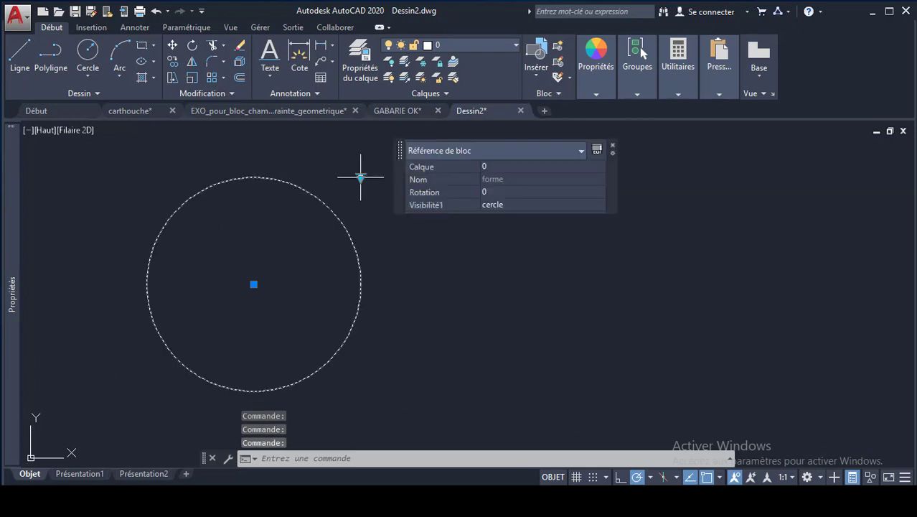
click(361, 175)
click(371, 186)
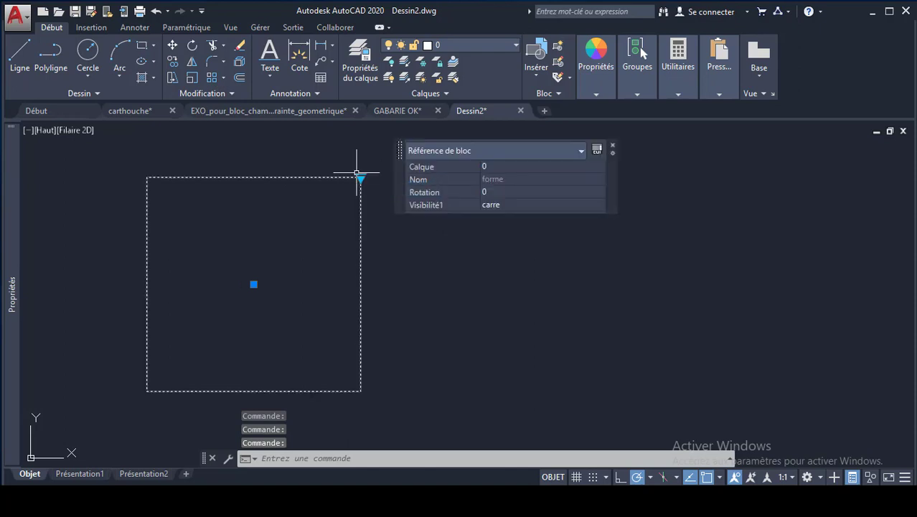
click(360, 176)
click(397, 204)
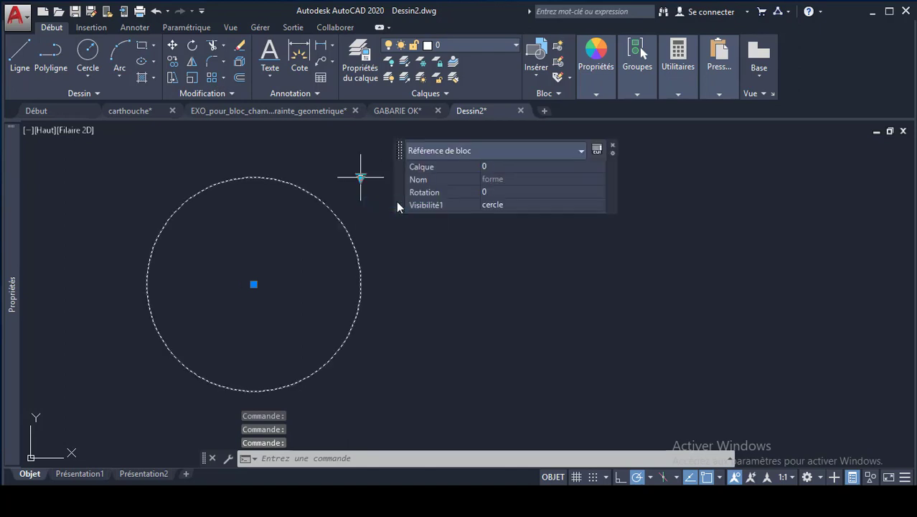
key(Escape)
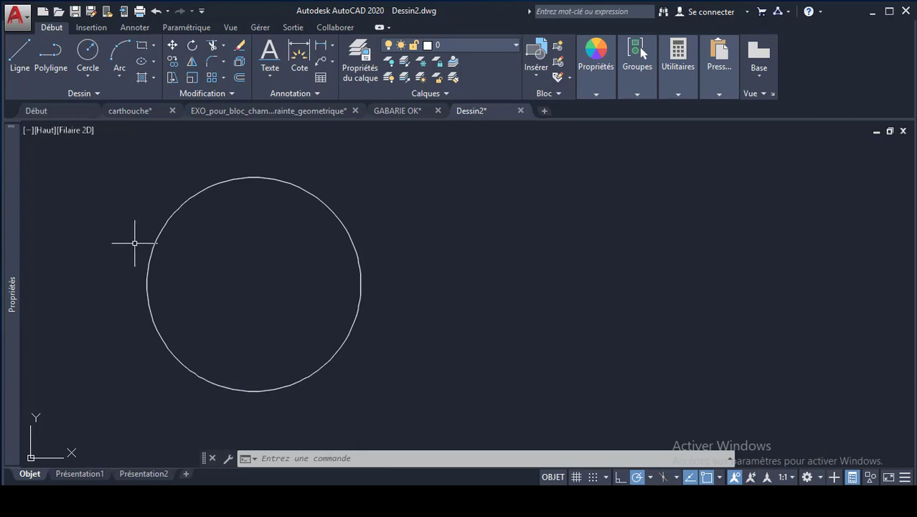
Step: Draw a landscape rectangle about 8.75 high in the empty area to the right of the circle
click(142, 46)
click(500, 200)
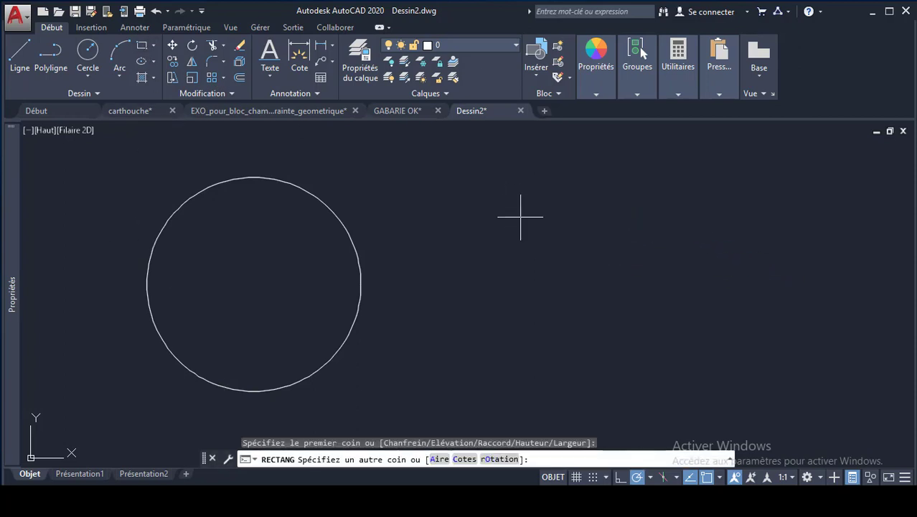
click(711, 324)
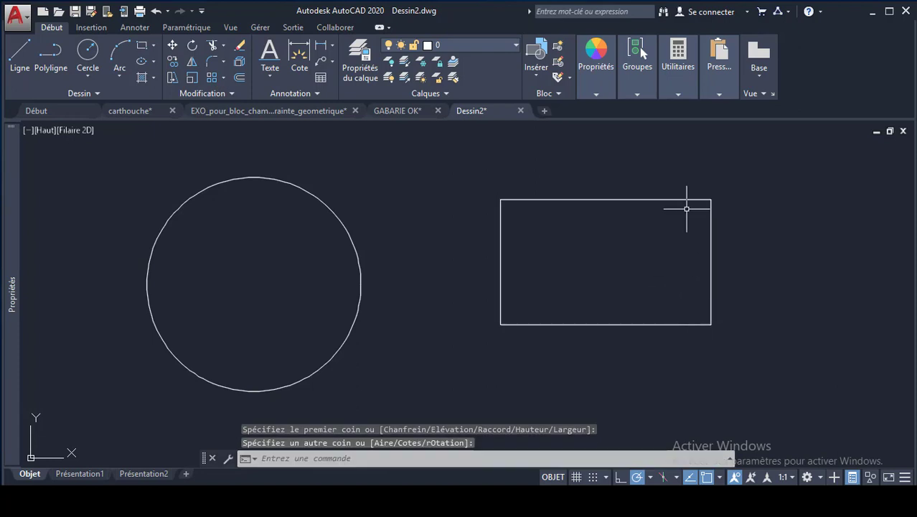
Step: Start a block definition named etirement with the new rectangle's lower-left corner as the base point
click(558, 47)
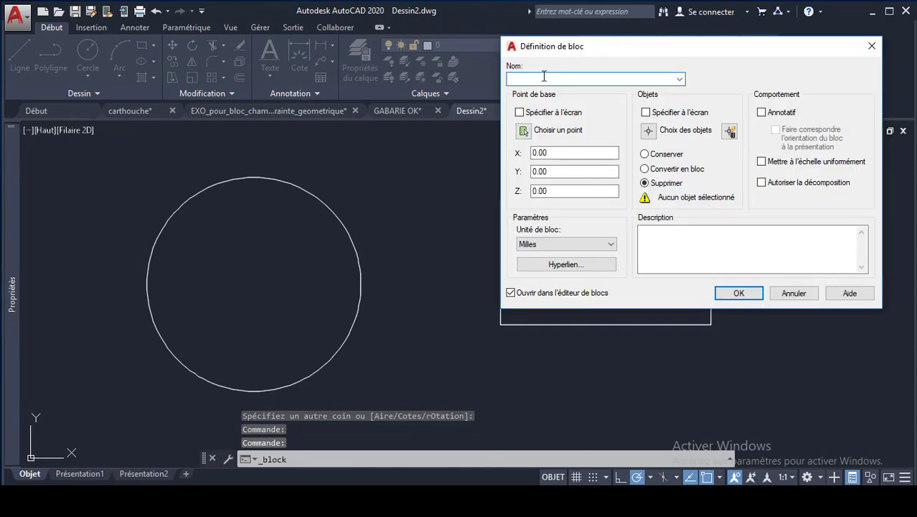
text(et)
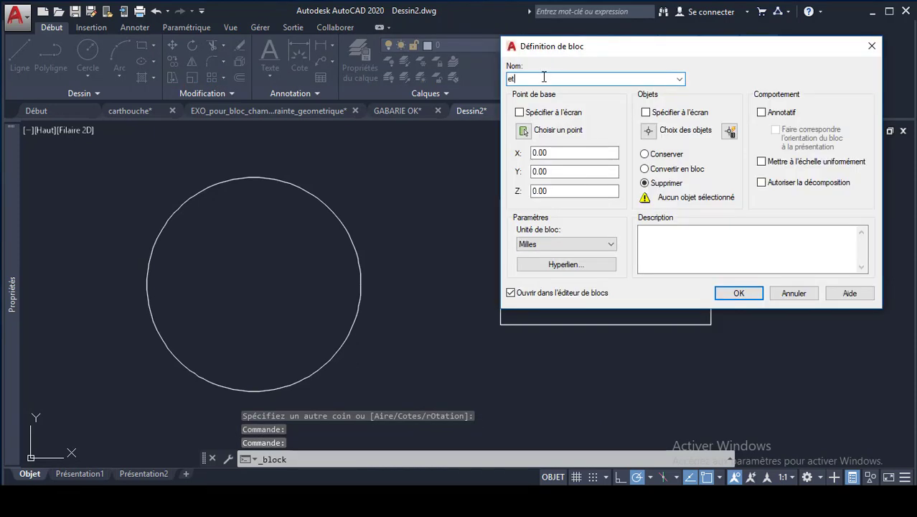
text(irement)
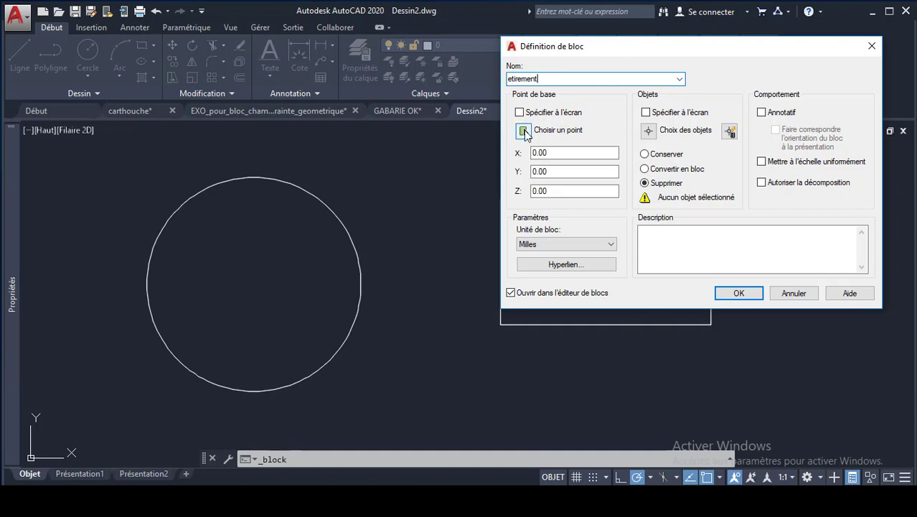
click(524, 130)
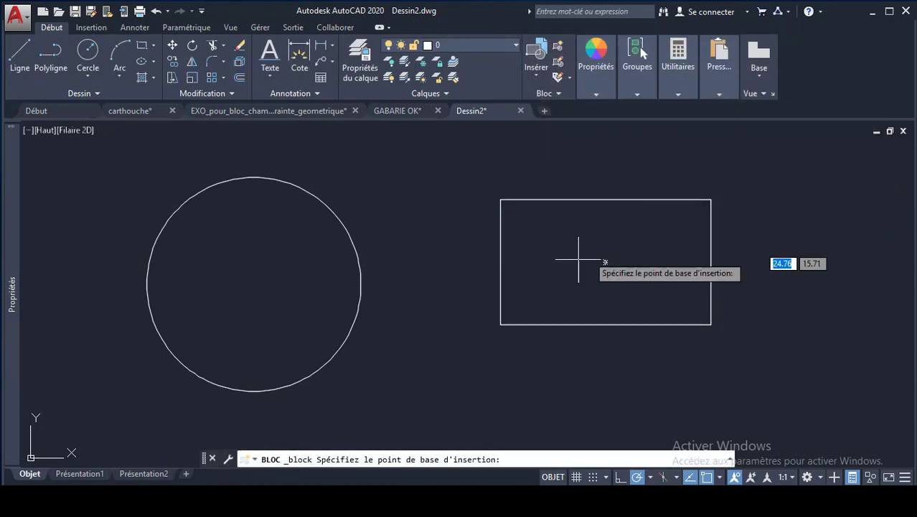
click(500, 325)
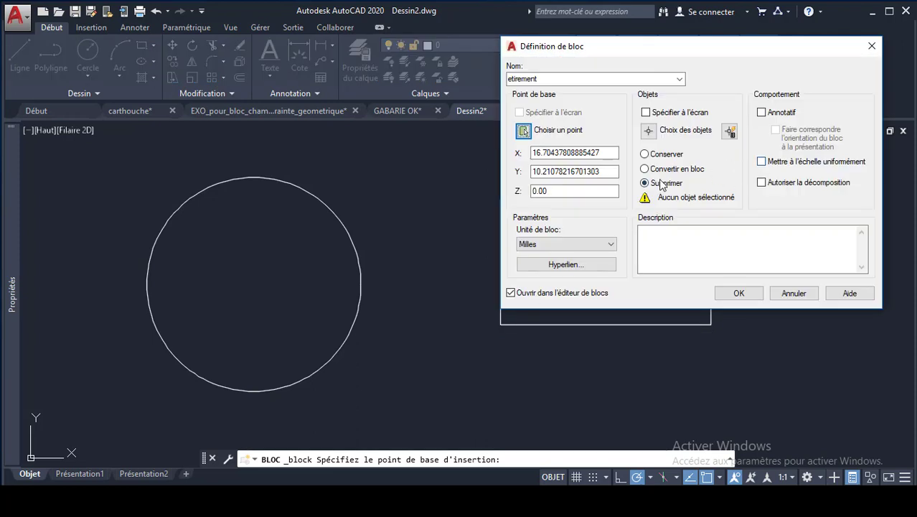
Step: Select the rectangle as the object of the etirement block and accept the definition to open it in the block editor
click(737, 293)
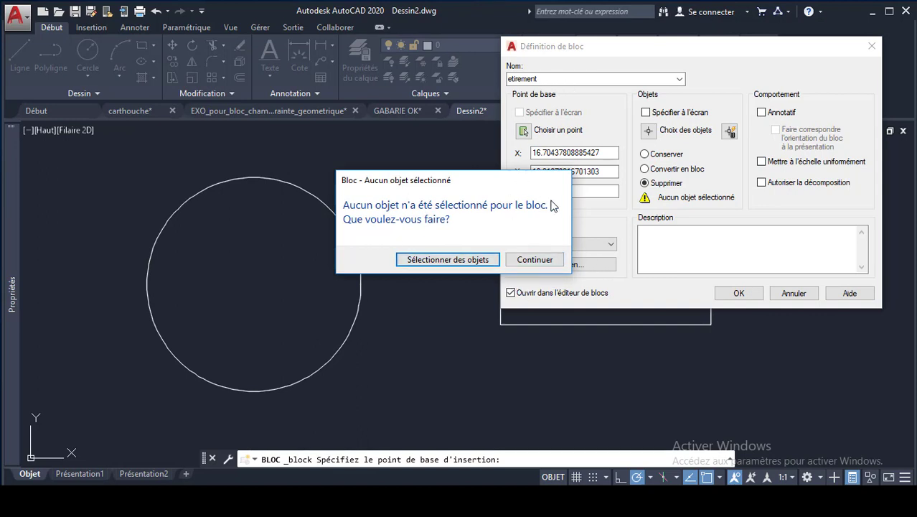
click(473, 260)
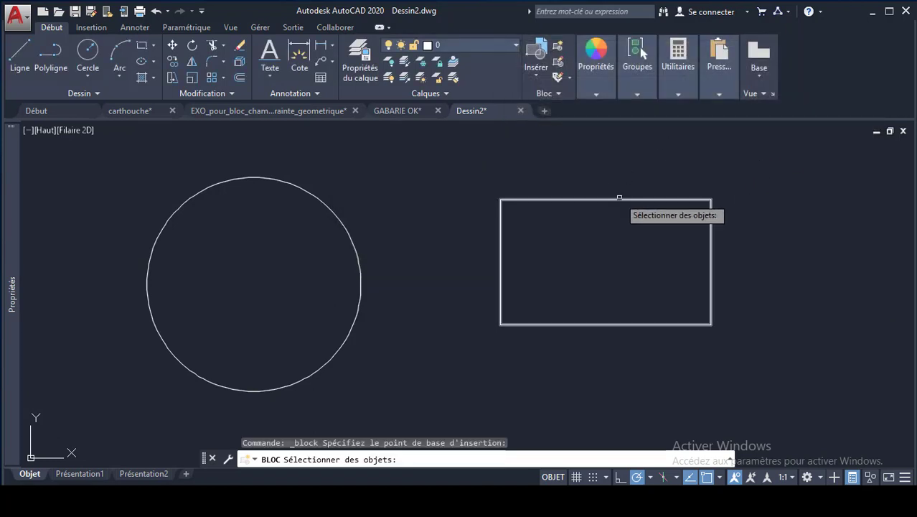
click(620, 198)
key(Return)
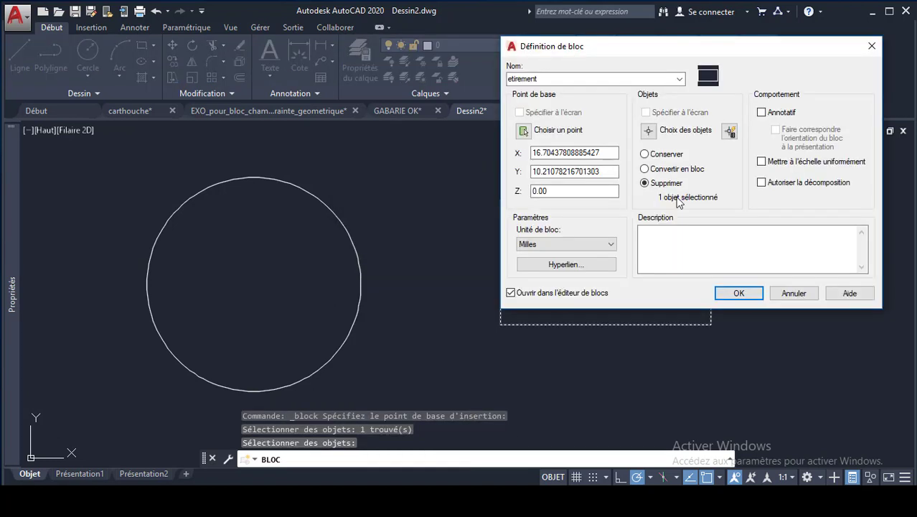
click(735, 291)
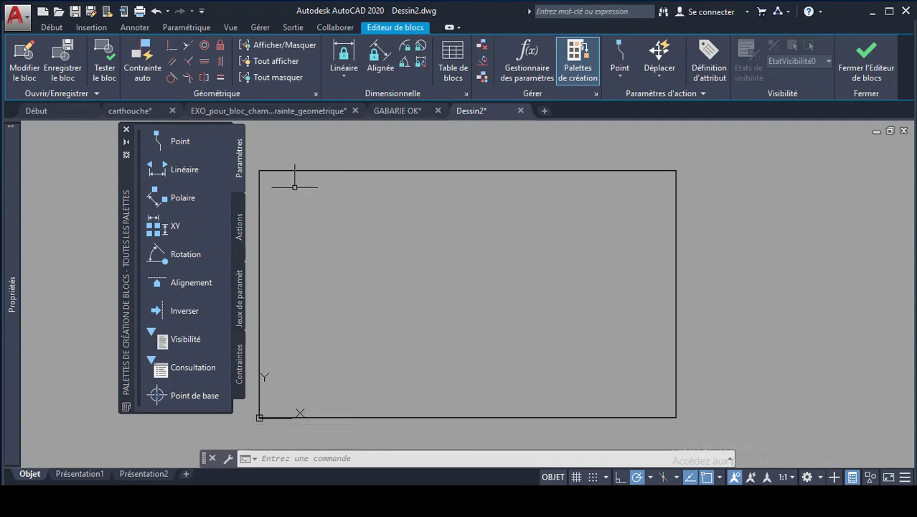
Step: Add a linear parameter along the rectangle's bottom edge from its lower-left to lower-right corner, with the label below
click(180, 170)
scroll(330, 301, down, 4)
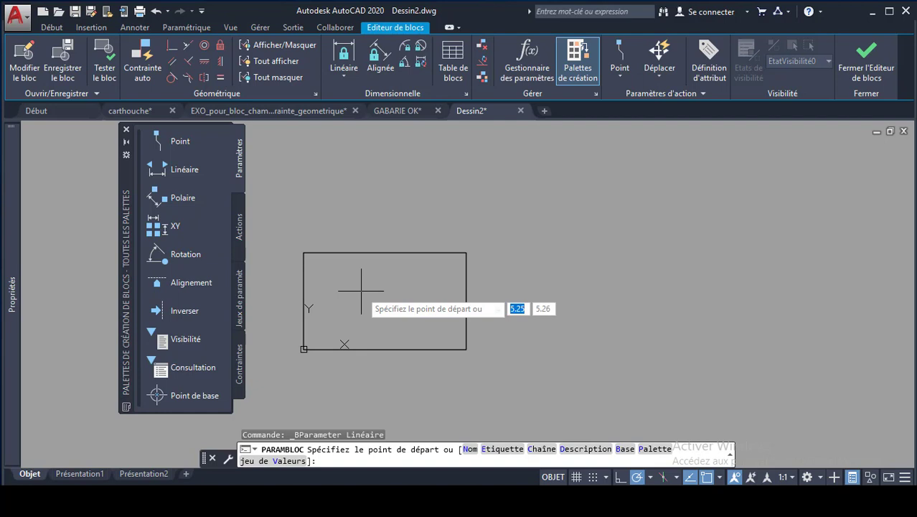
click(304, 350)
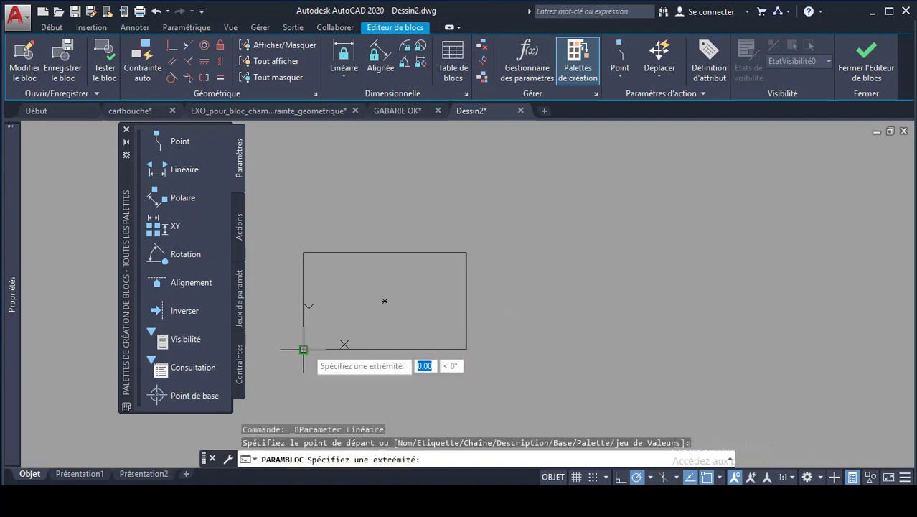
click(466, 349)
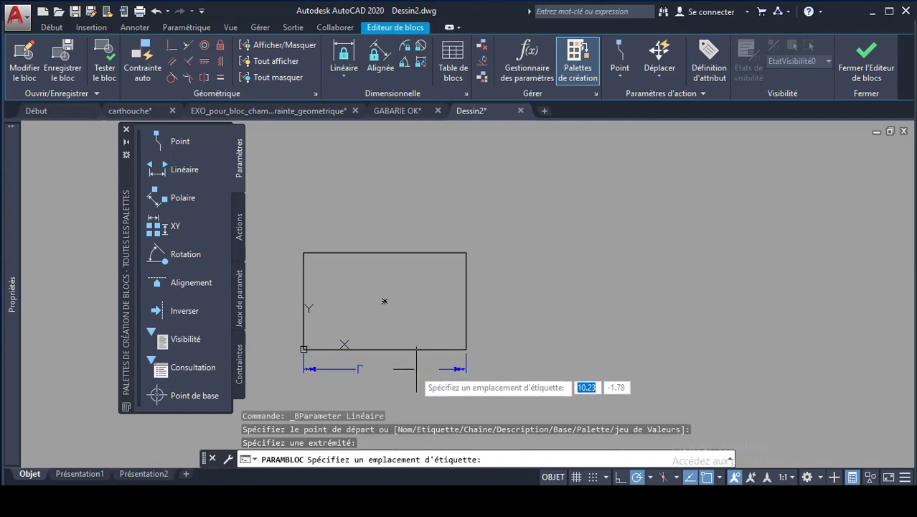
click(434, 374)
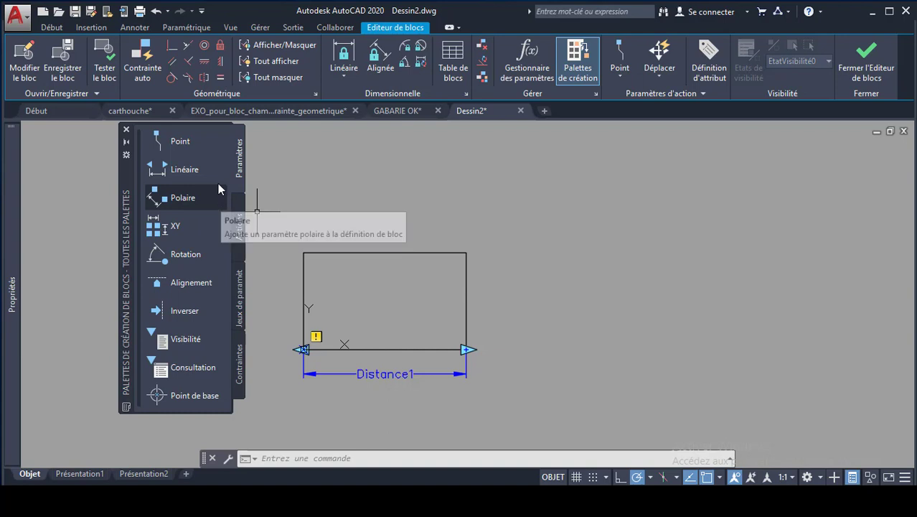
Step: Add a linear parameter along the rectangle's left edge from its lower-left to upper-left corner, with the label outside on the left
click(181, 170)
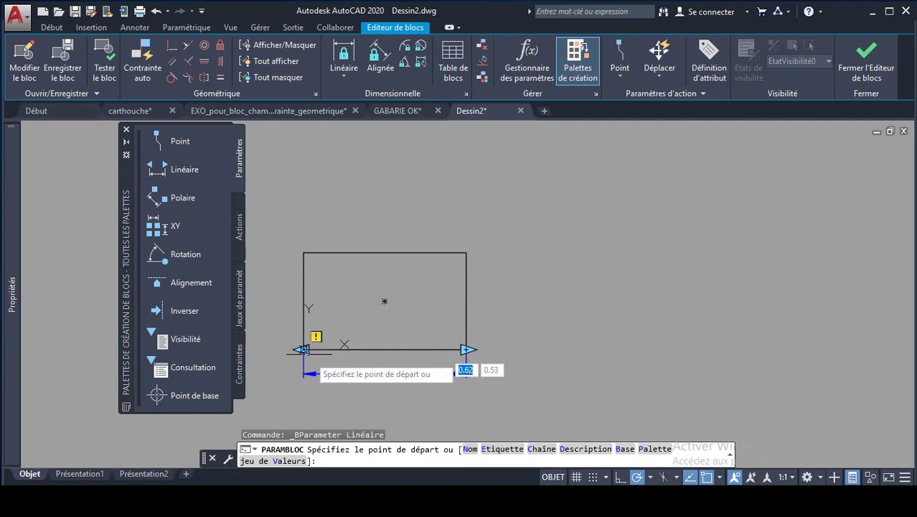
click(302, 349)
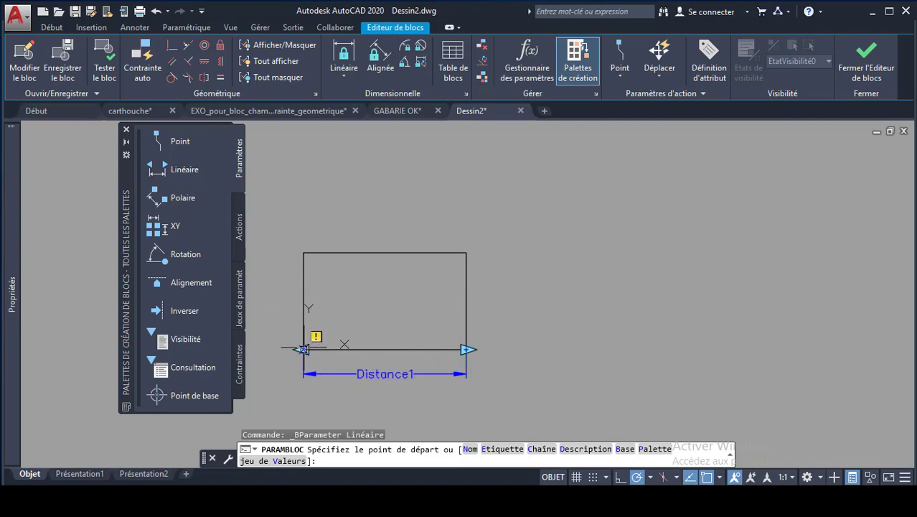
click(303, 252)
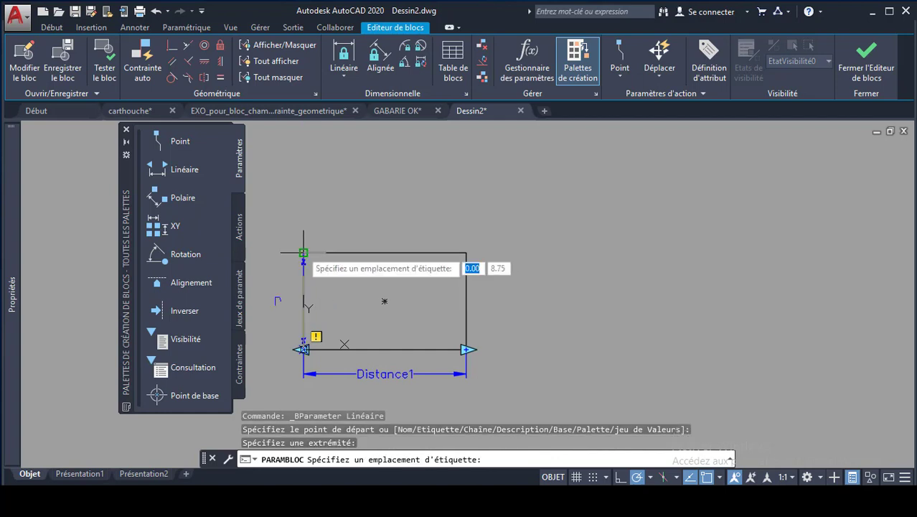
click(263, 301)
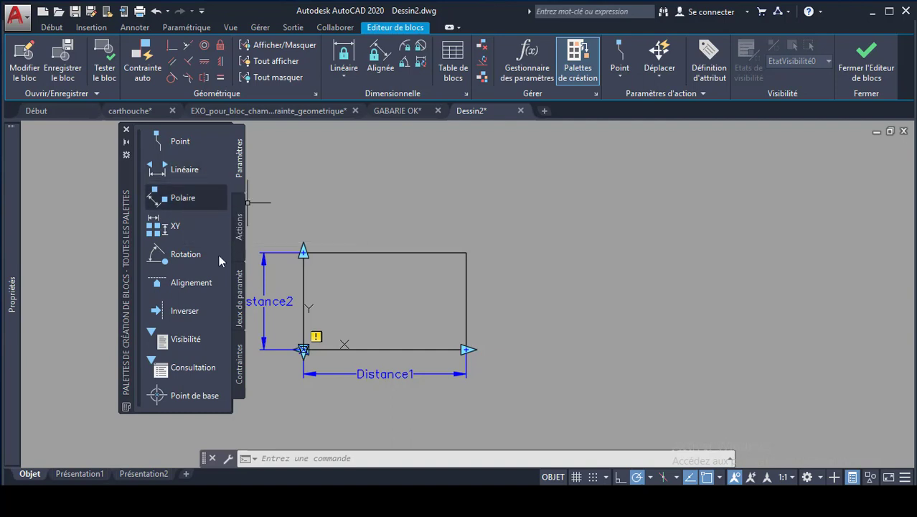
Step: Add a stretch action to the horizontal parameter's right end point, with a crossing frame around the rectangle's right side and the crossed objects selected
click(243, 231)
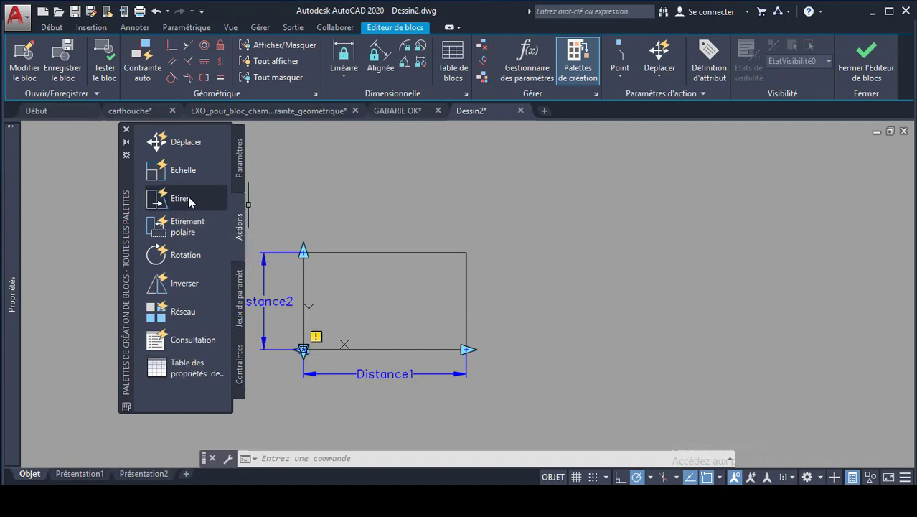
click(173, 201)
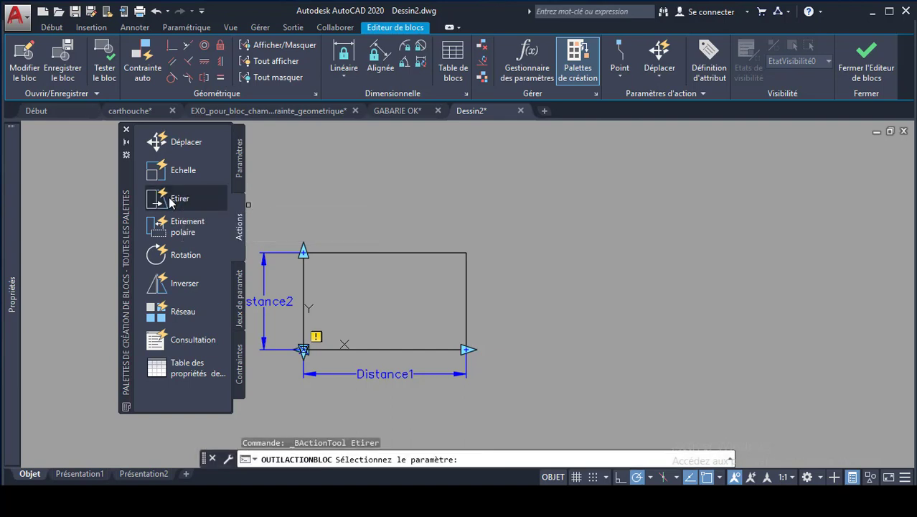
click(400, 375)
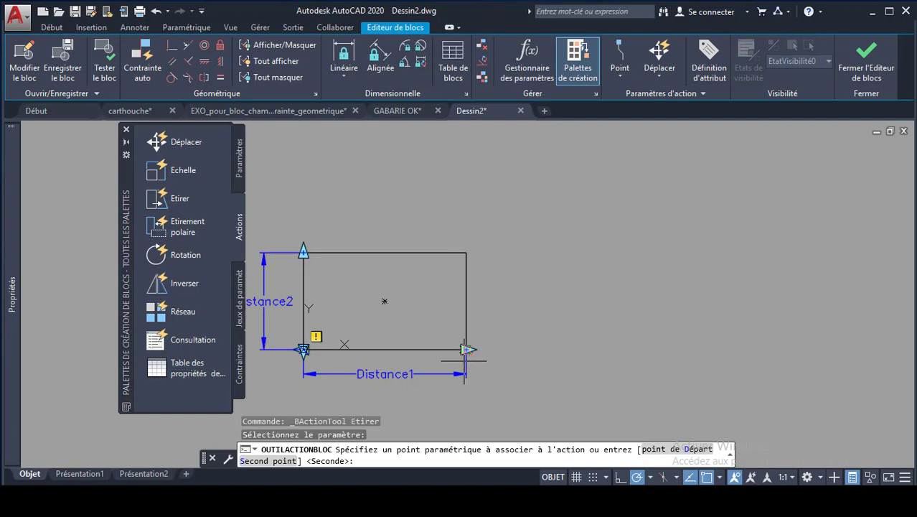
click(466, 350)
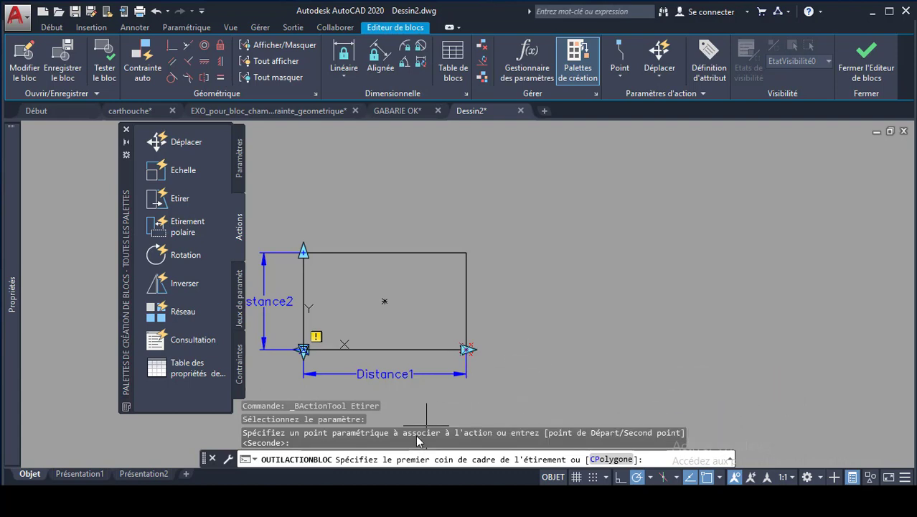
click(497, 367)
click(446, 235)
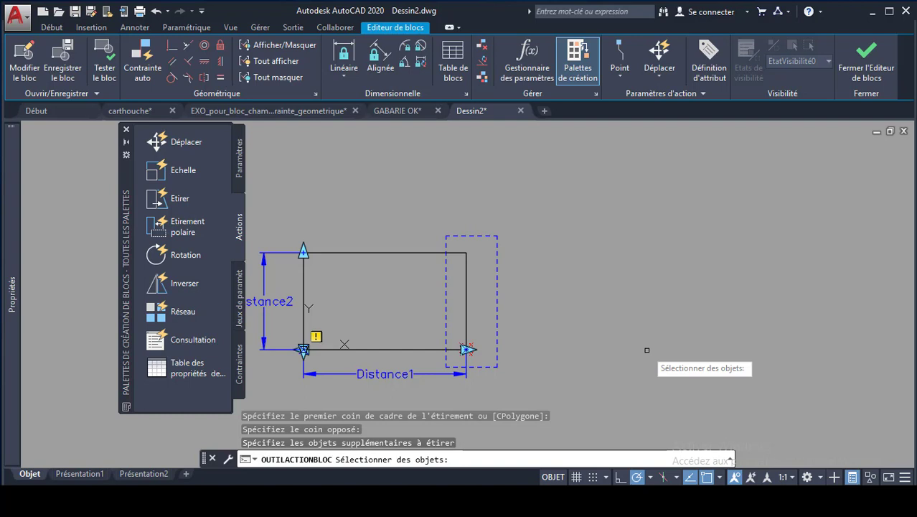
click(506, 373)
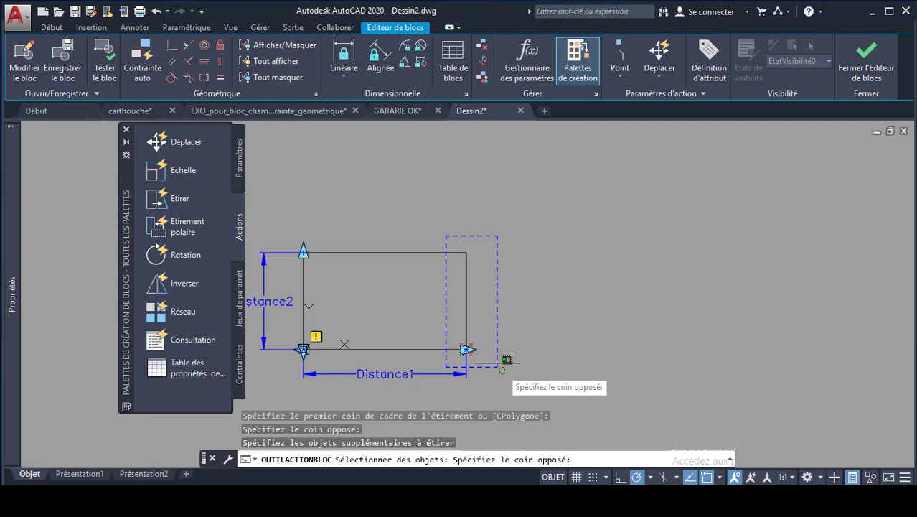
click(434, 234)
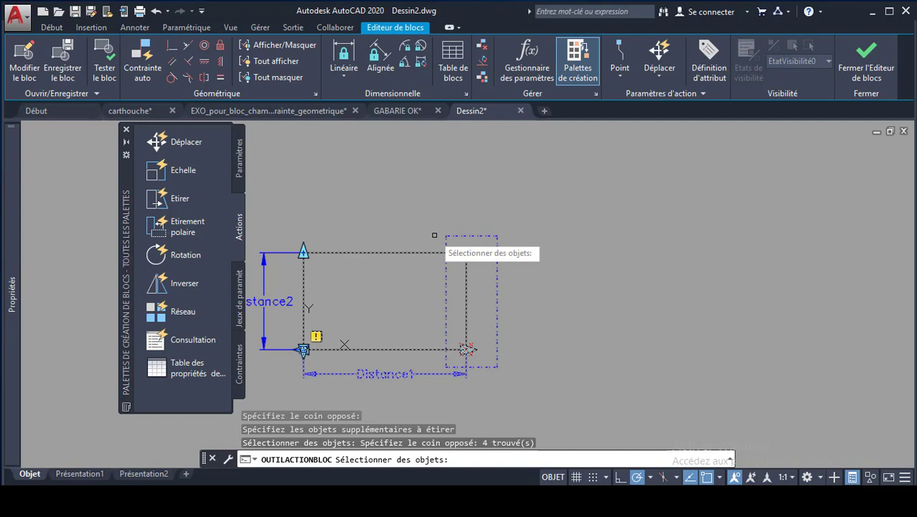
key(Return)
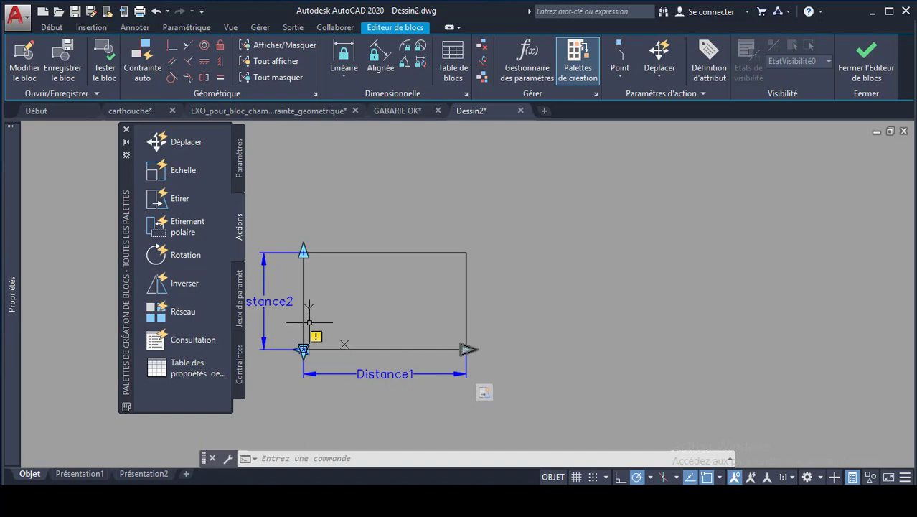
Step: Add a stretch action to the vertical parameter's upper point, with a frame across the rectangle's top side and the crossed objects selected
click(181, 199)
click(274, 300)
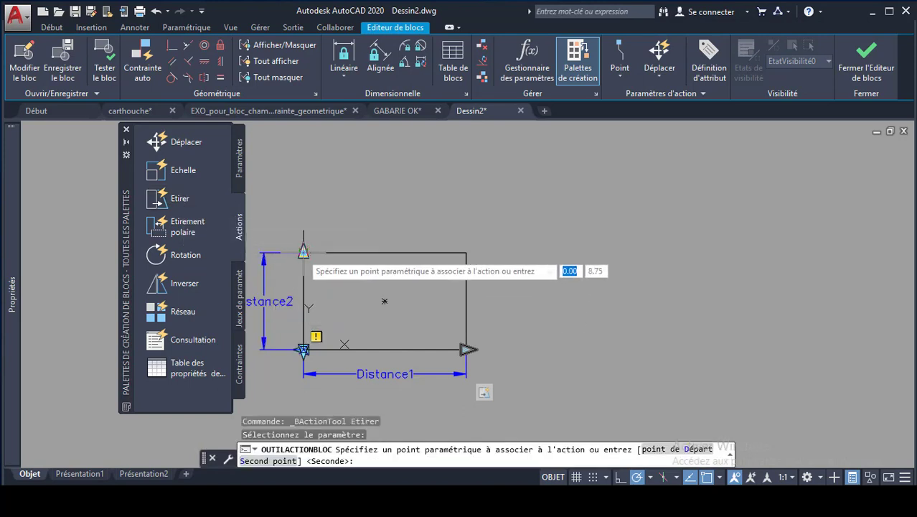
click(304, 251)
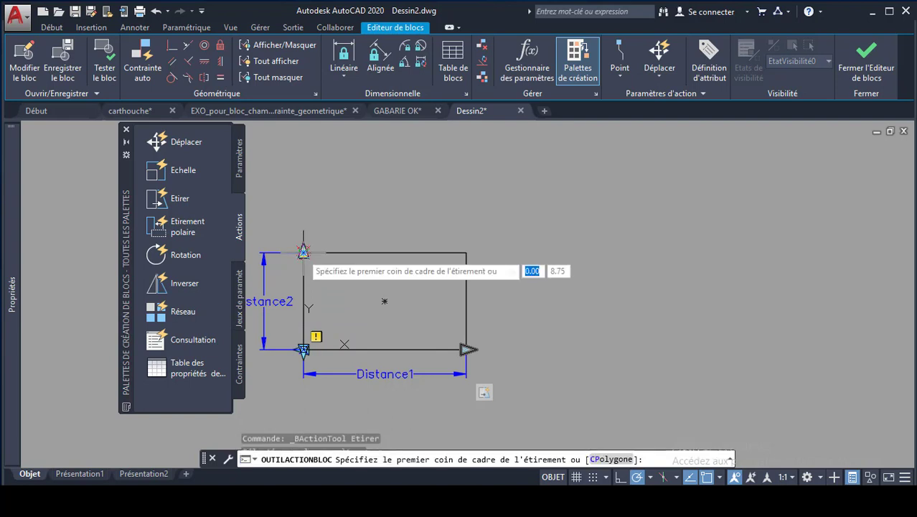
click(288, 231)
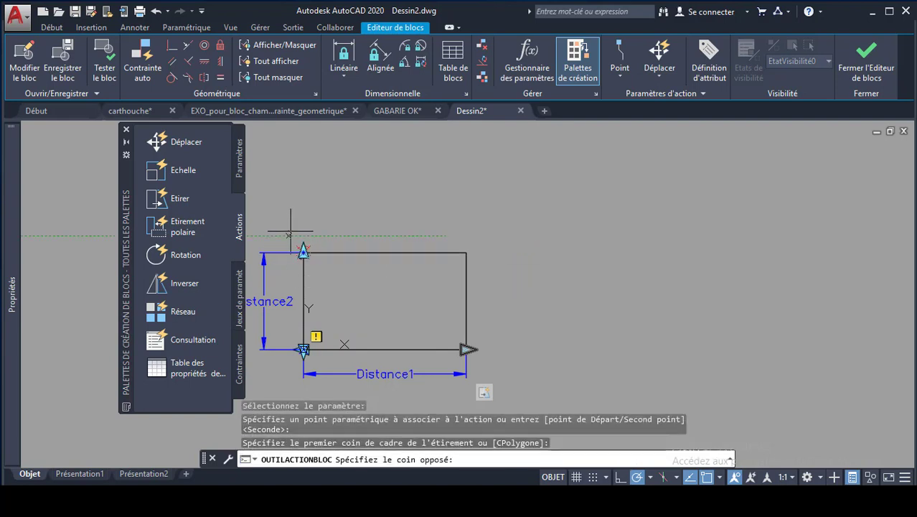
click(512, 274)
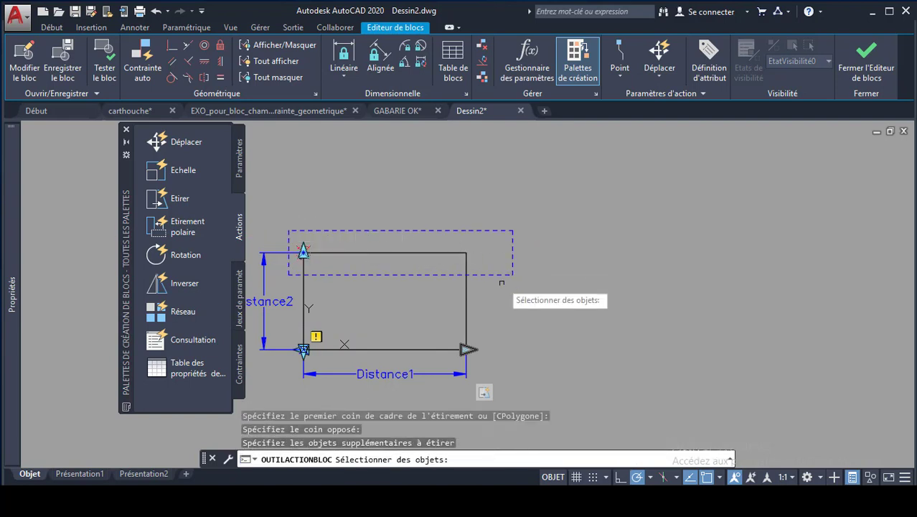
click(496, 287)
click(286, 198)
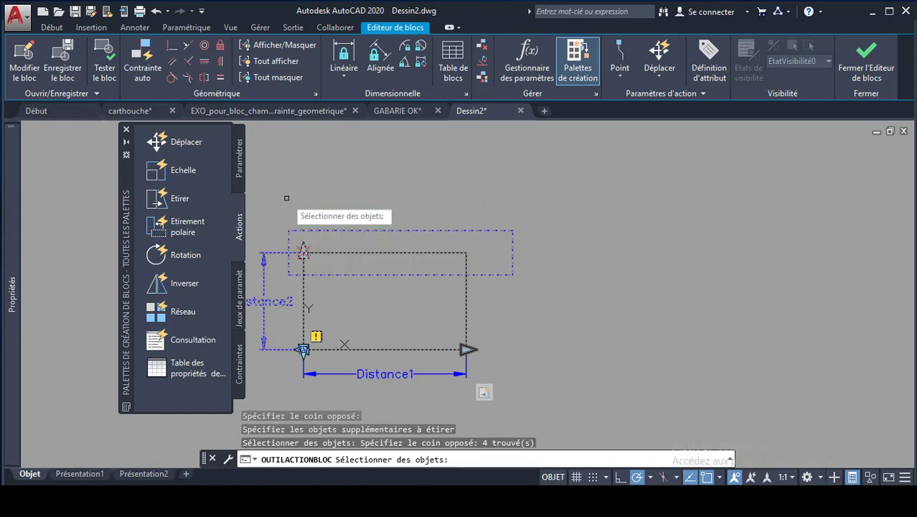
key(Return)
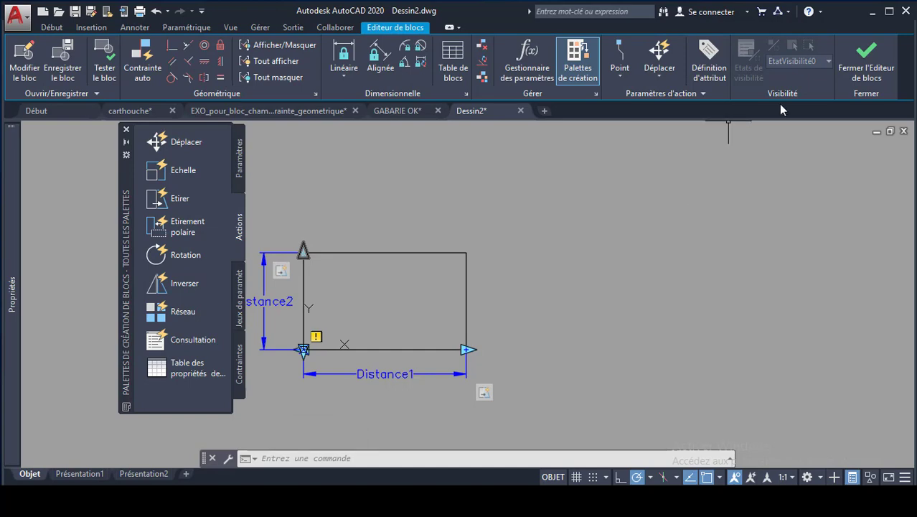
Step: Close the block editor saving the changes, and insert the etirement block in the empty area to the right of the circle
click(870, 74)
click(453, 219)
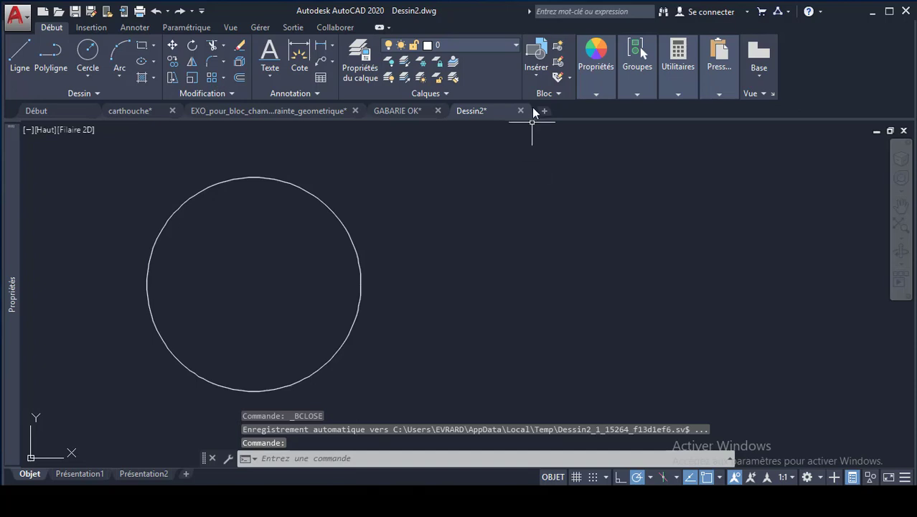
click(543, 57)
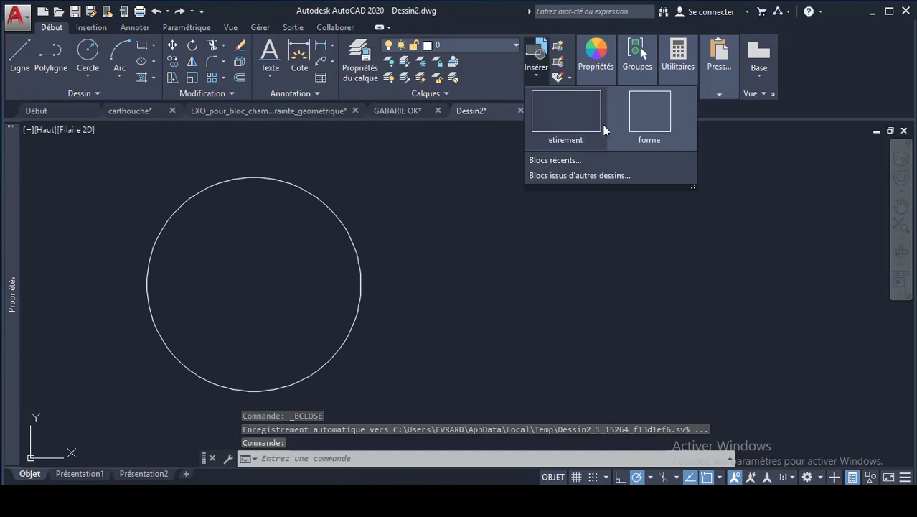
click(648, 122)
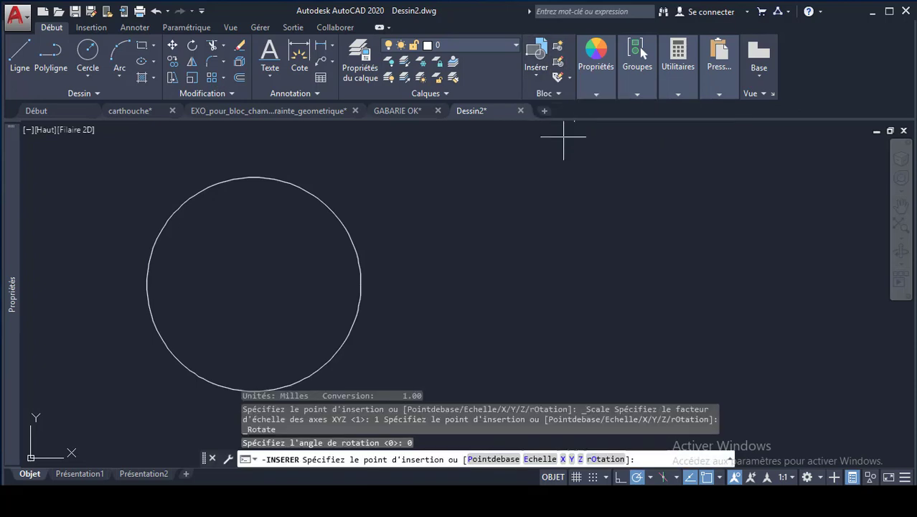
click(469, 322)
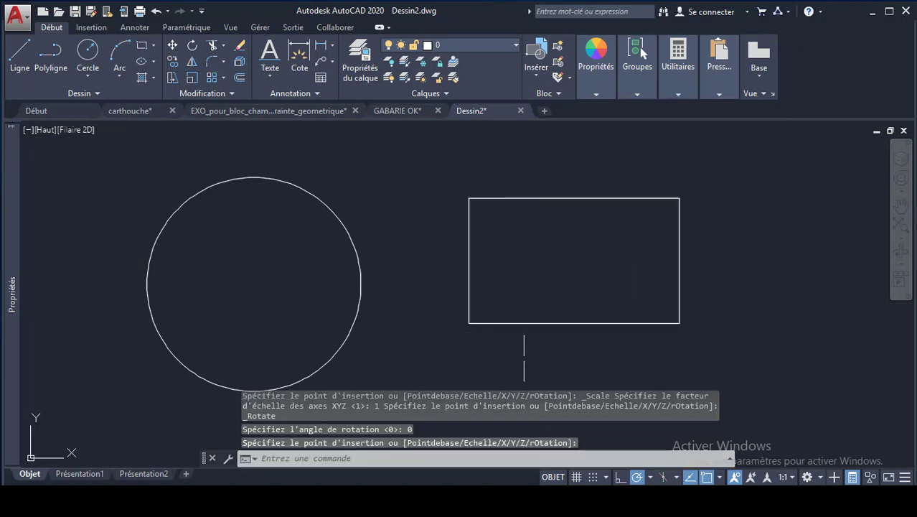
Step: Move the inserted etirement block slightly down and left by its base point grip, and deselect it
click(602, 323)
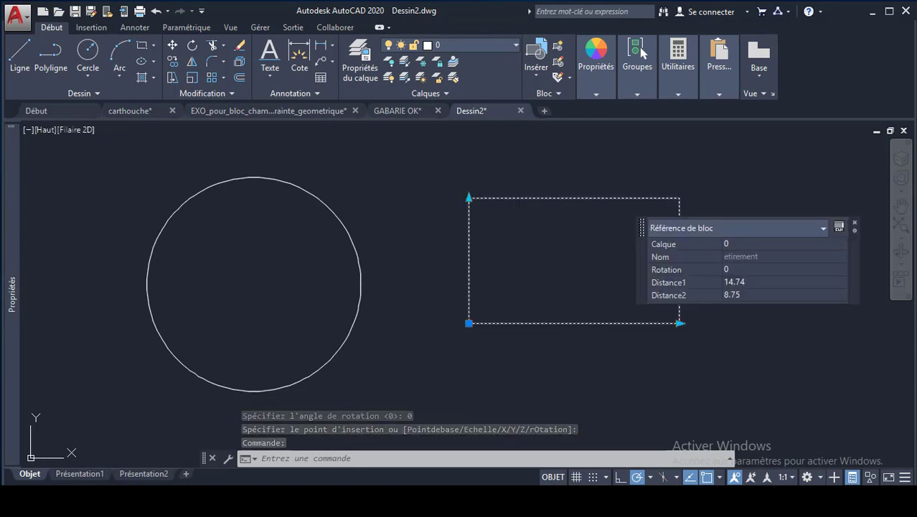
click(468, 323)
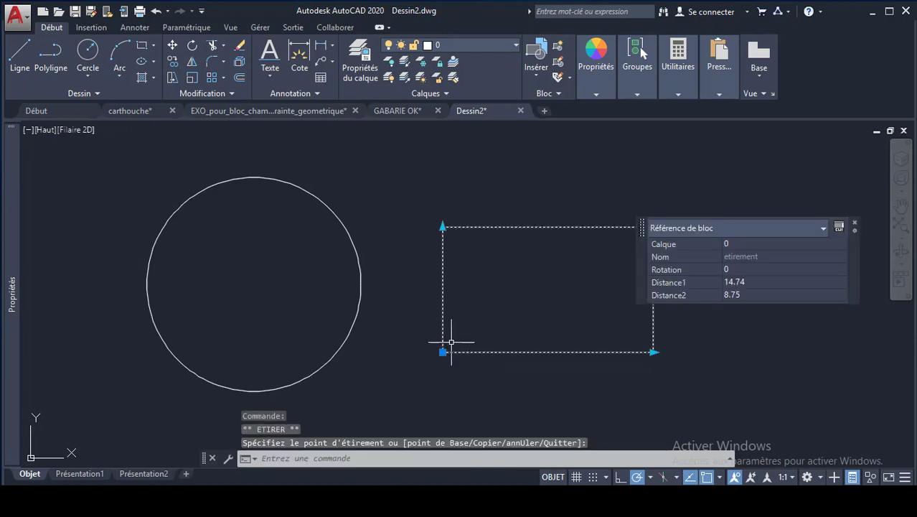
key(Escape)
Step: Draw a plain landscape rectangle to the right of the etirement block for comparison
scroll(526, 332, down, 2)
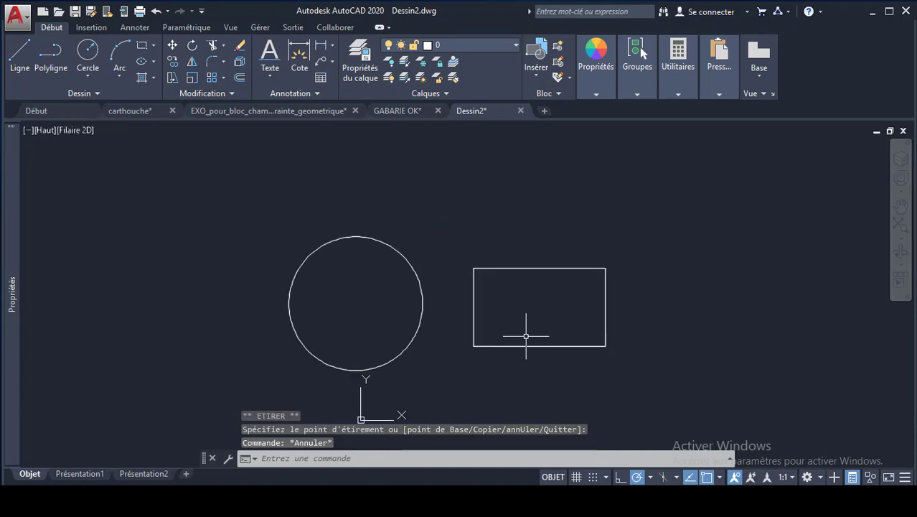
click(152, 49)
click(631, 255)
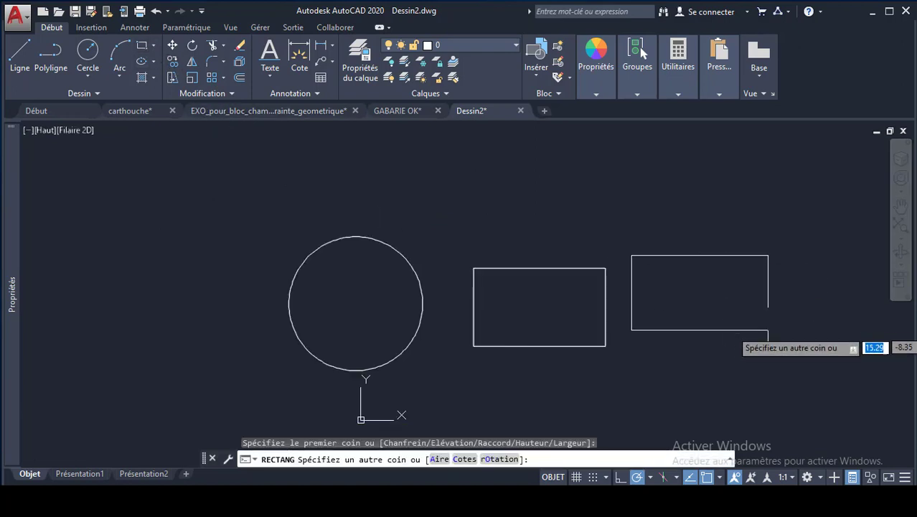
click(777, 335)
Step: Stretch the plain rectangle's lower-left vertex downward out of square, and delete the distorted shape
click(632, 334)
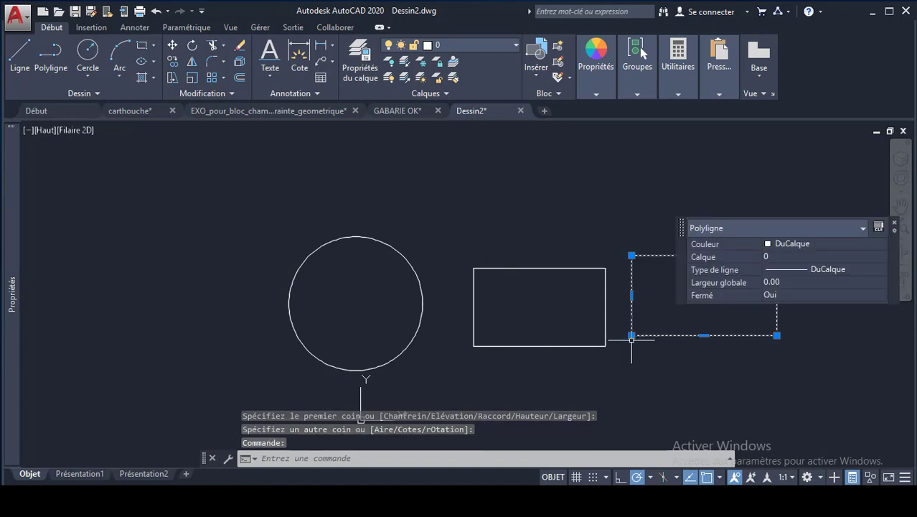
click(631, 334)
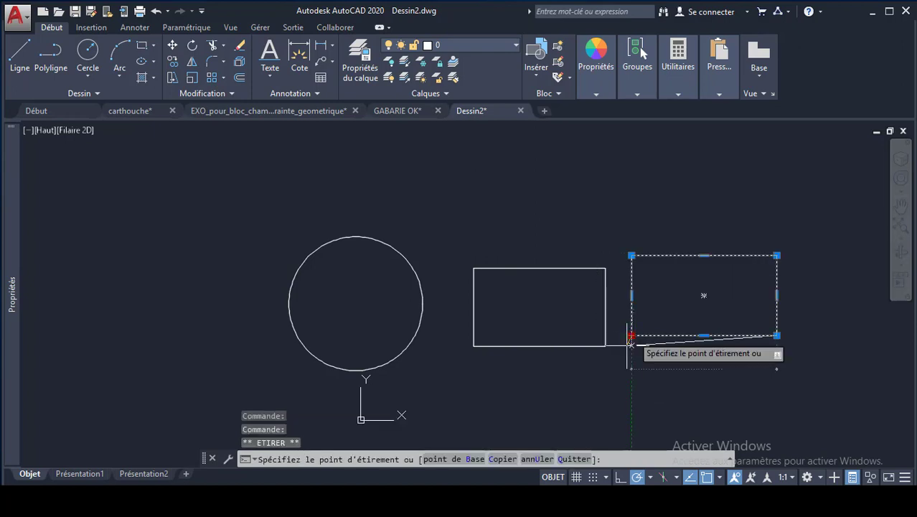
click(615, 404)
mouse_move(615, 404)
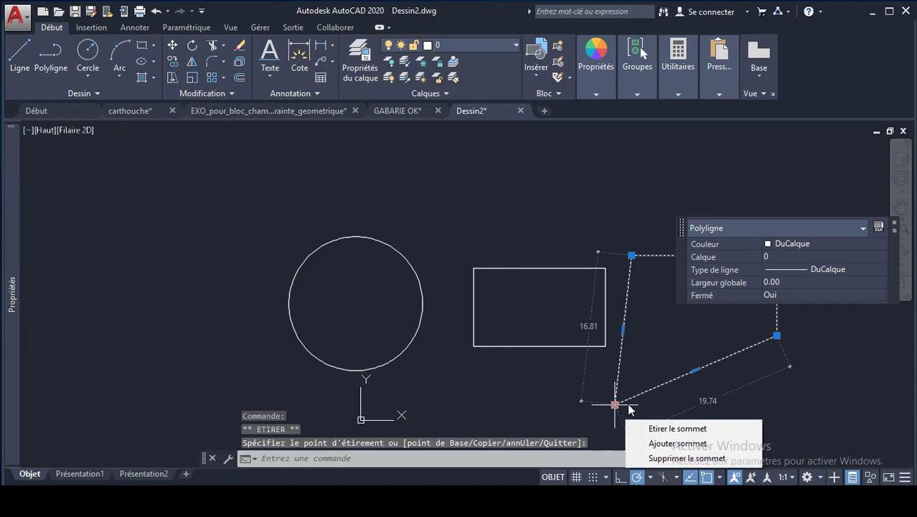
key(Escape)
click(661, 383)
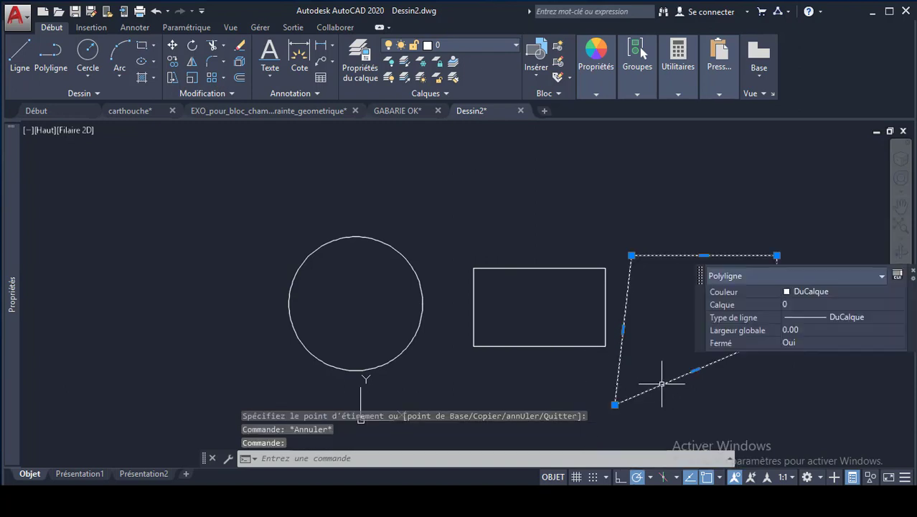
key(Delete)
Step: Move the etirement block farther right and slightly up by its base point grip, and deselect it
click(598, 347)
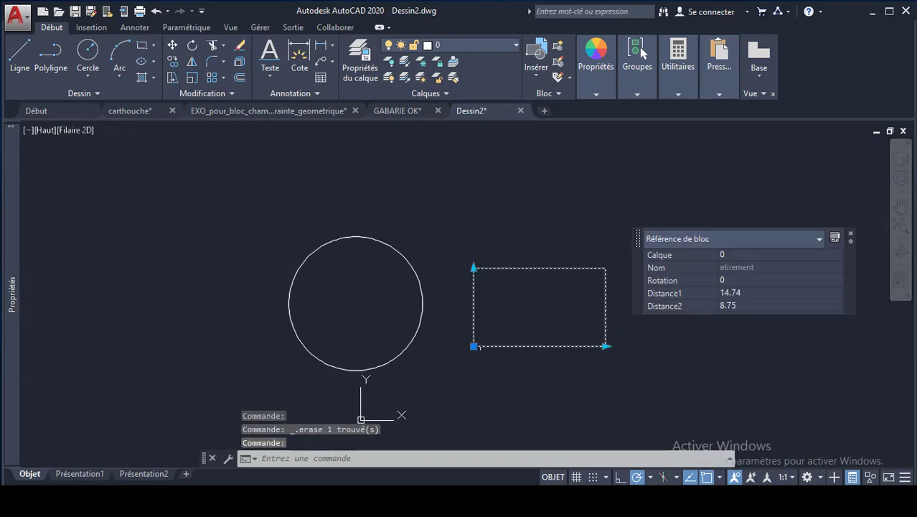
click(474, 346)
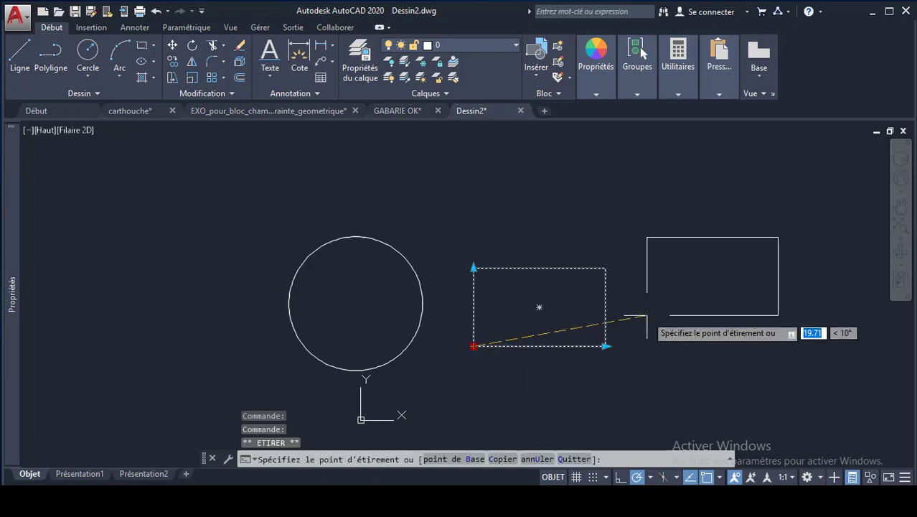
click(632, 320)
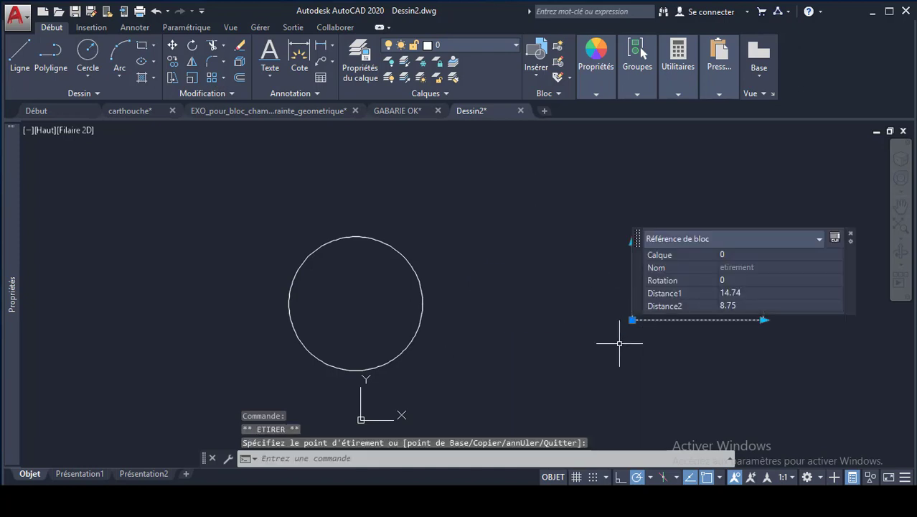
key(Escape)
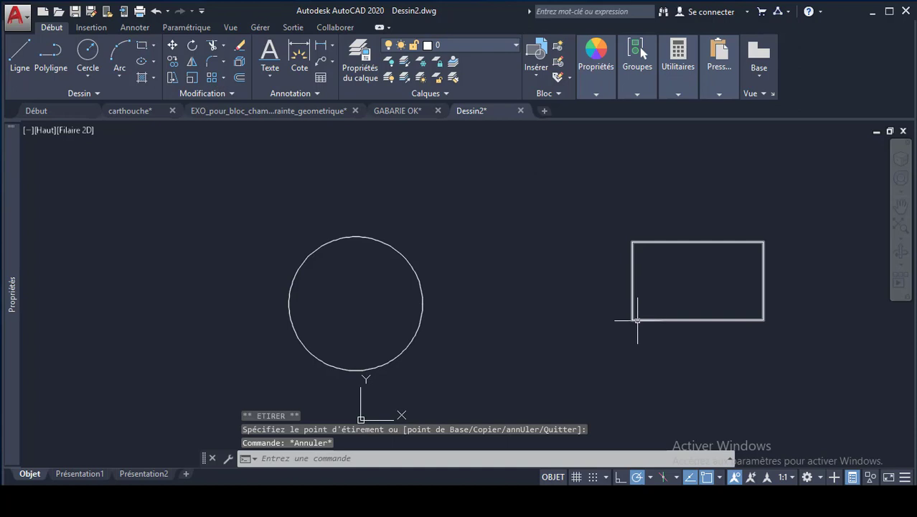
Step: Select the etirement block to view its quick properties, move that properties window up off the rectangle, and deselect the block
click(634, 318)
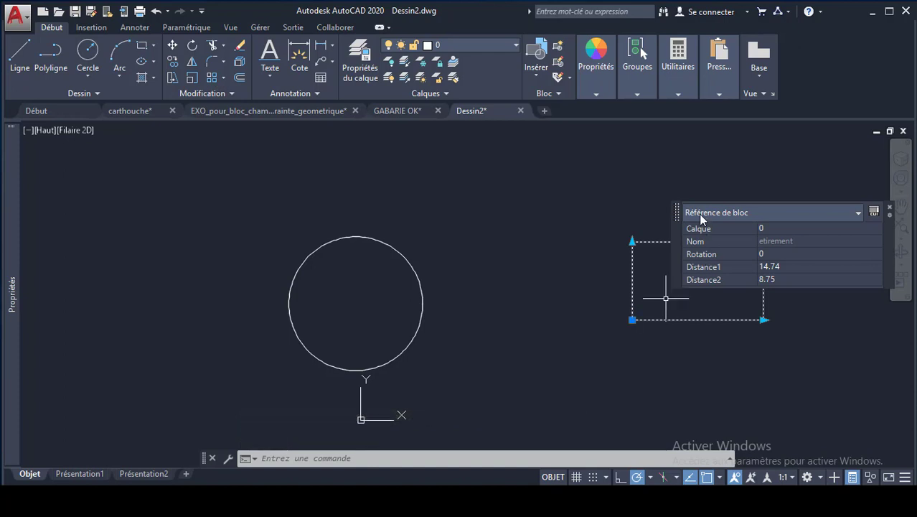
drag(676, 213, 678, 183)
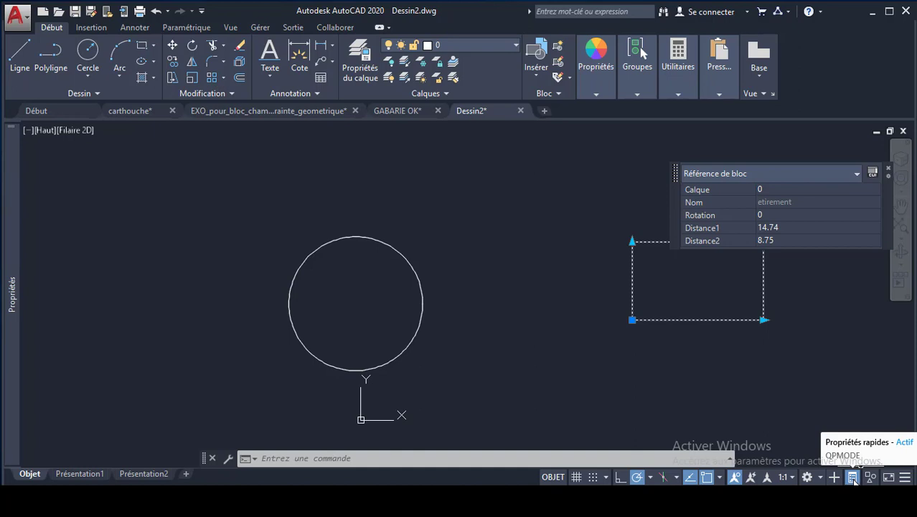
key(Escape)
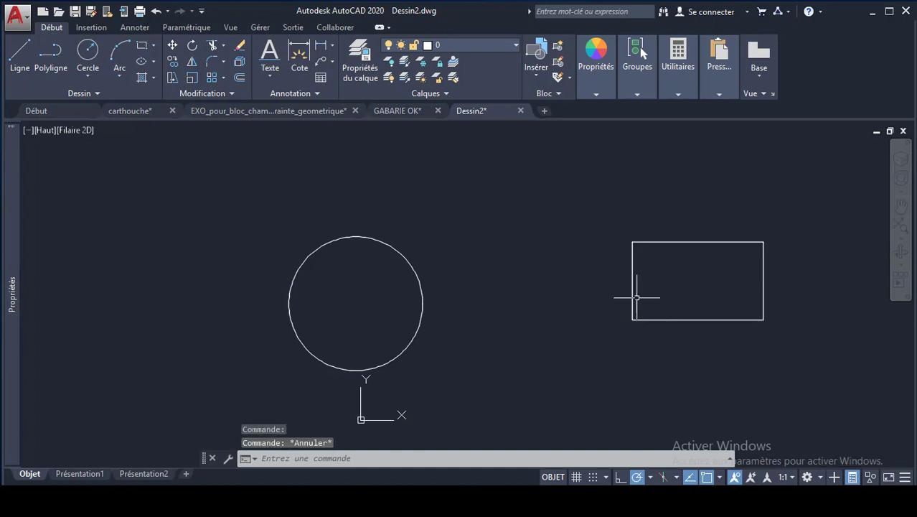
Step: Move the etirement block left toward the circle and slightly down by its base point grip
click(632, 292)
click(632, 320)
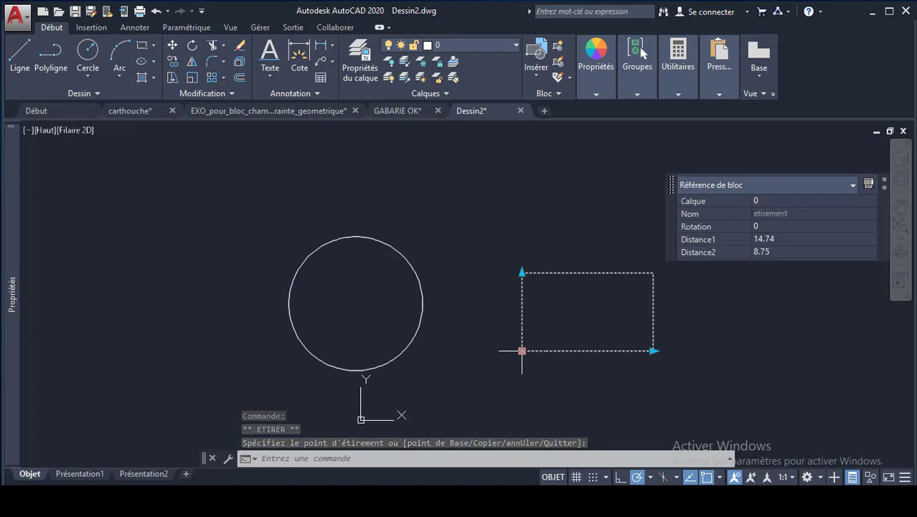
click(522, 350)
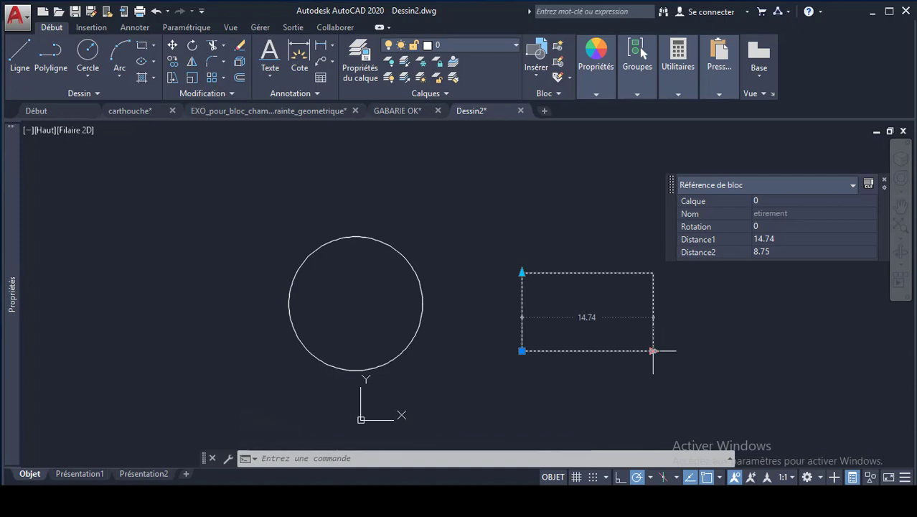
Step: Stretch the etirement block to a width of about 24.71, and raise its top edge with the height grip
click(653, 351)
click(742, 350)
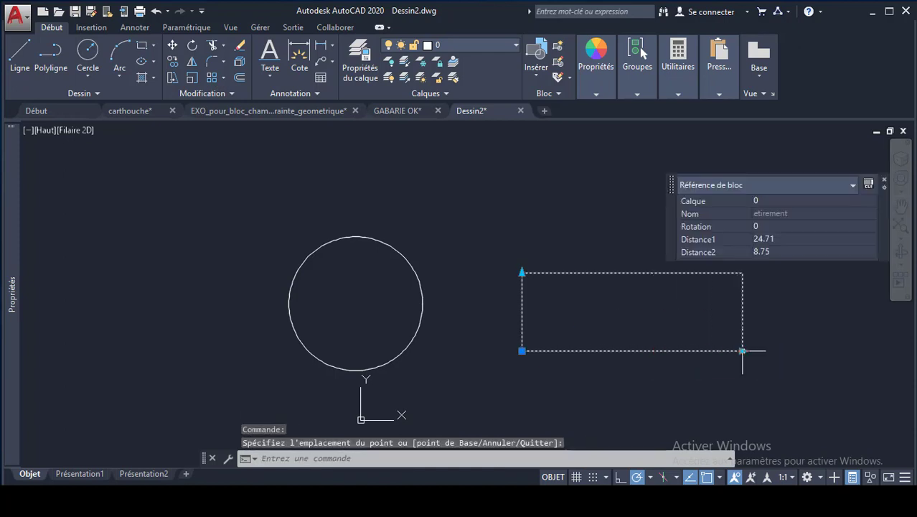
click(523, 271)
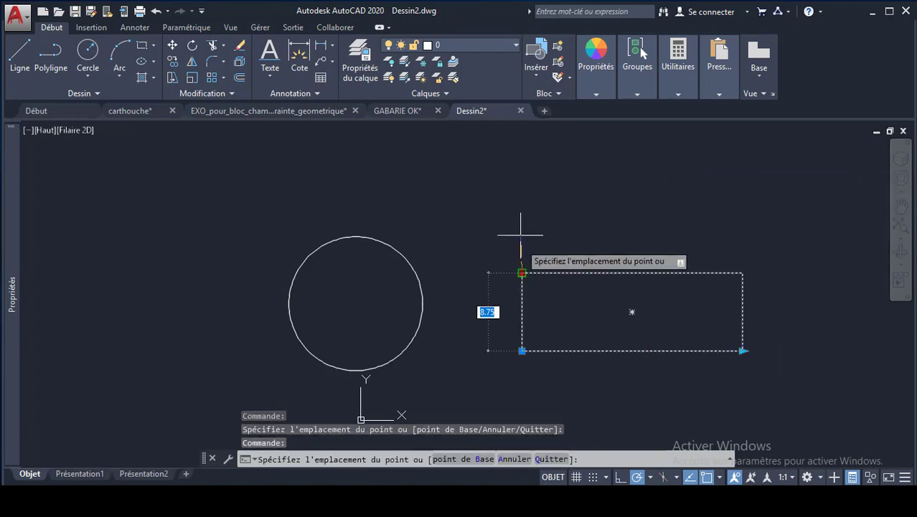
click(521, 228)
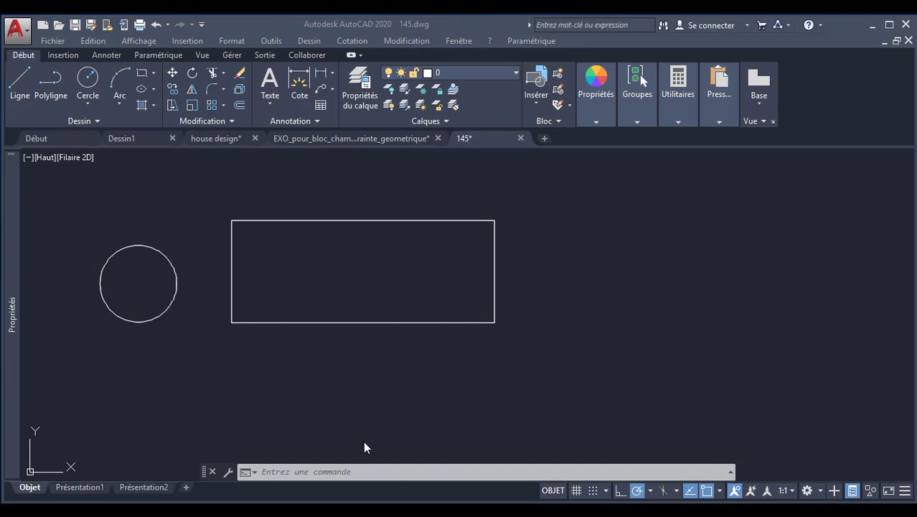
Step: Open the etirement block in 145.dwg for editing in the block editor
click(11, 306)
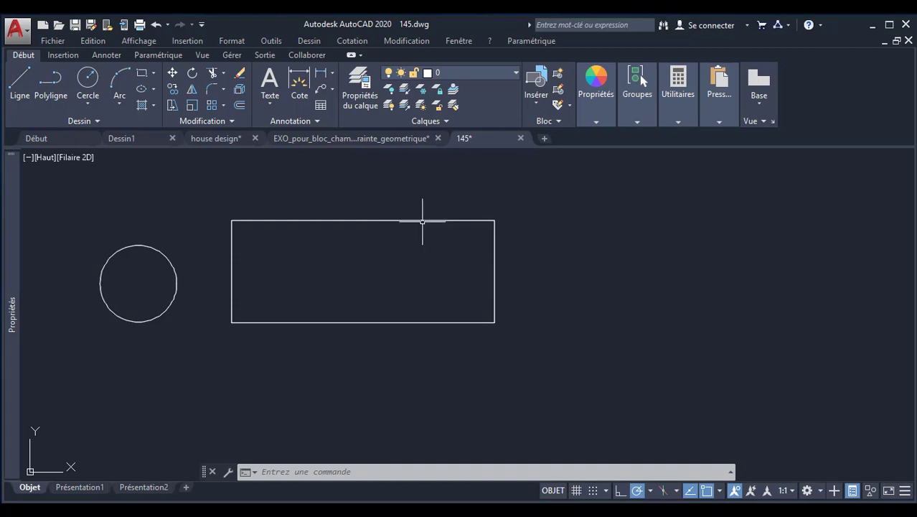
double_click(424, 220)
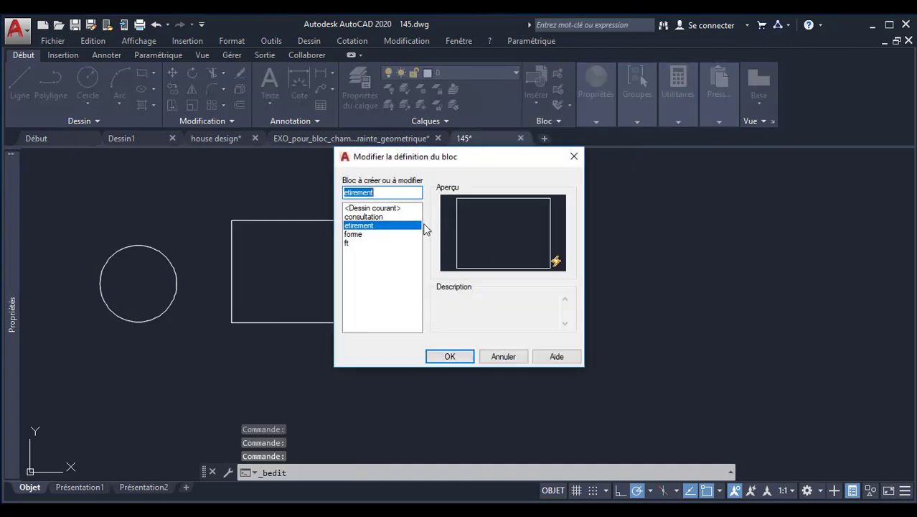
click(451, 357)
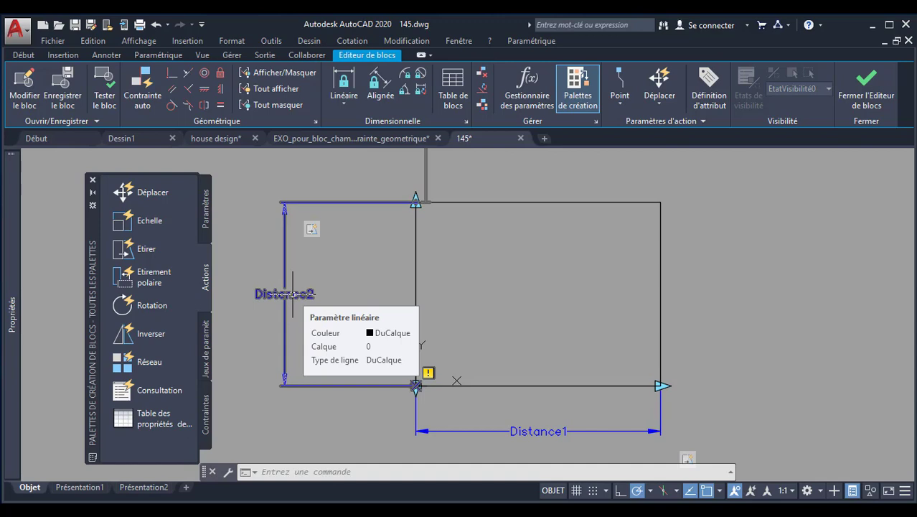
Step: Set the Distance1 parameter's distance type to Incrément with an increment of 5
click(537, 430)
right_click(534, 430)
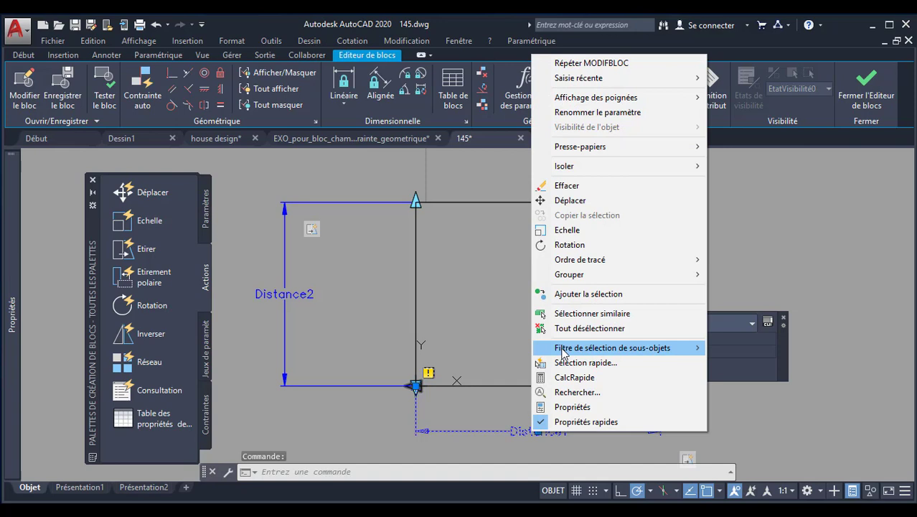
click(568, 407)
scroll(111, 340, down, 4)
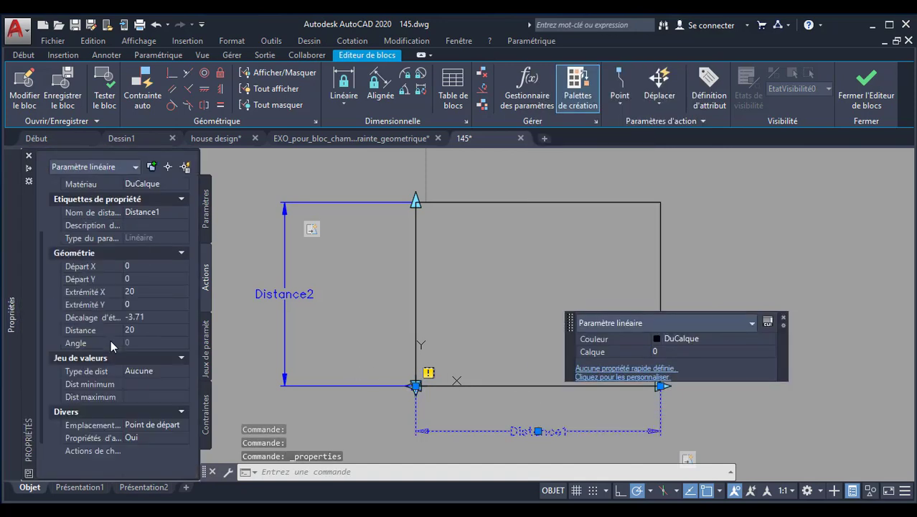
click(167, 369)
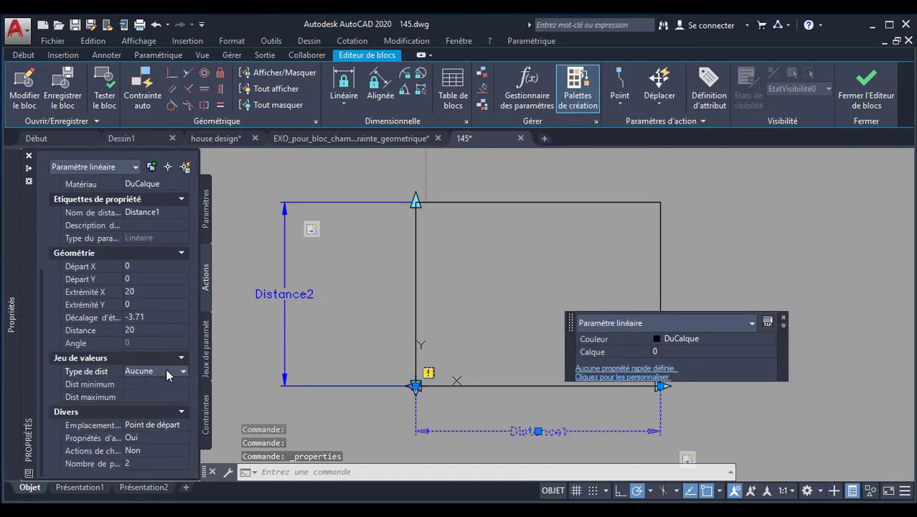
click(167, 369)
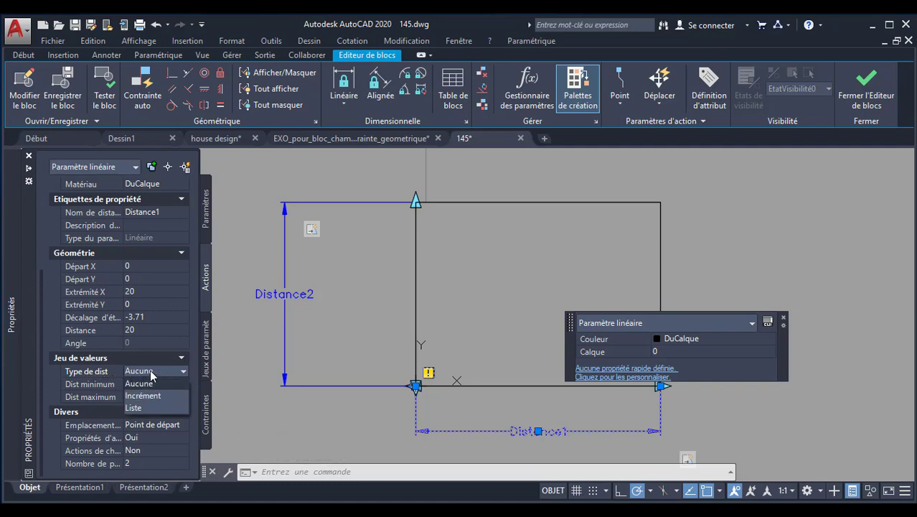
click(144, 398)
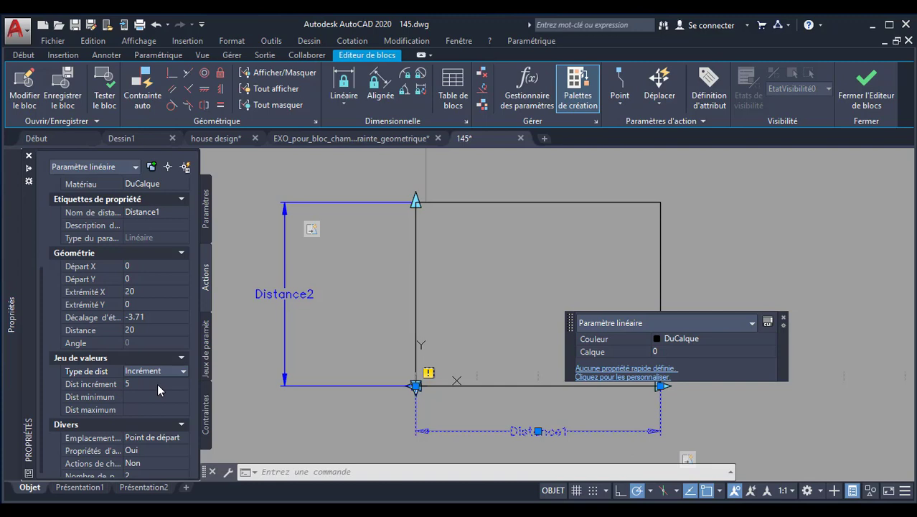
click(138, 383)
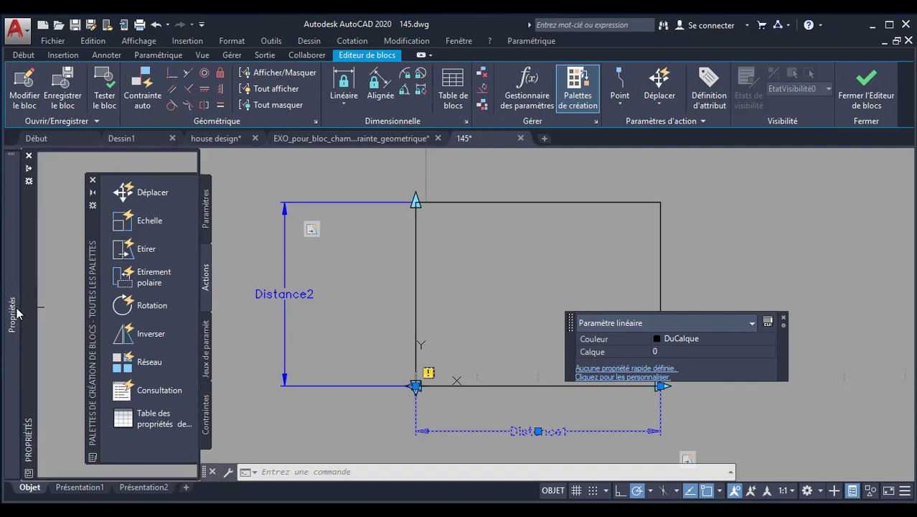
mouse_move(16, 311)
click(135, 380)
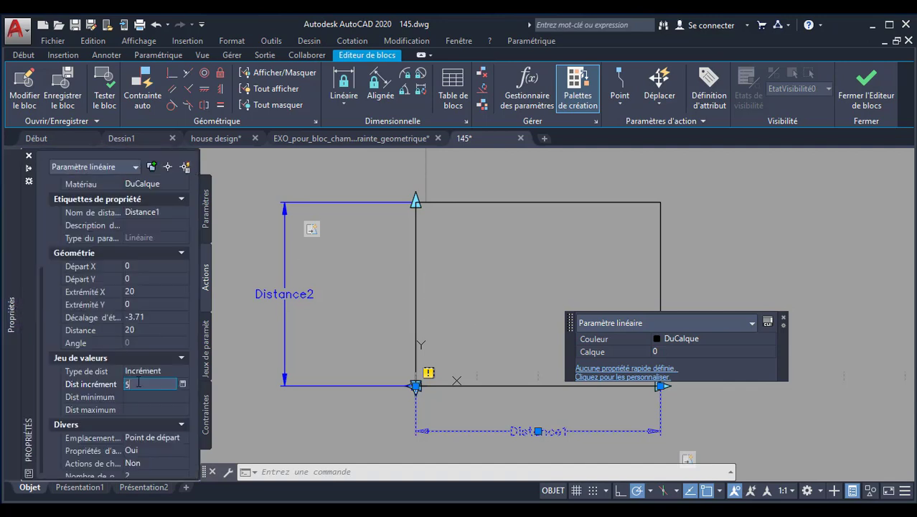
Step: Limit the Distance1 parameter to a minimum of 20 and a maximum of 40
click(132, 396)
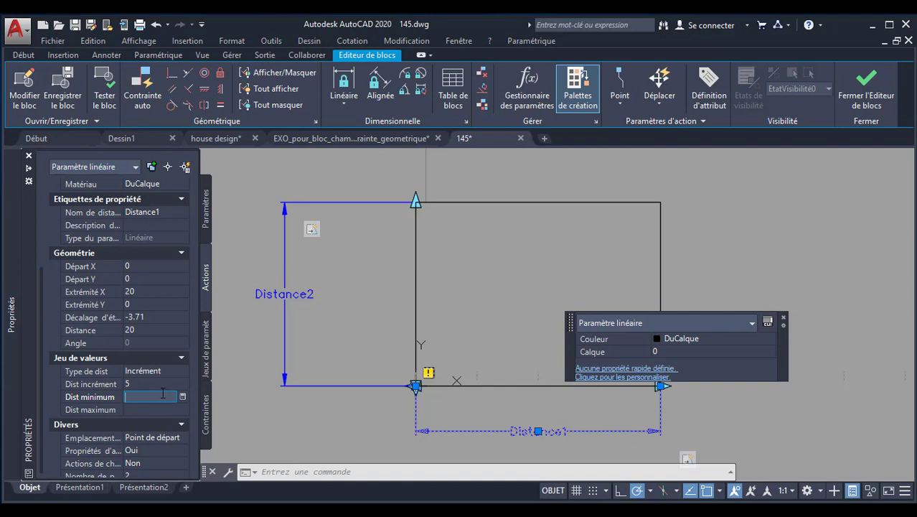
text(20)
click(147, 409)
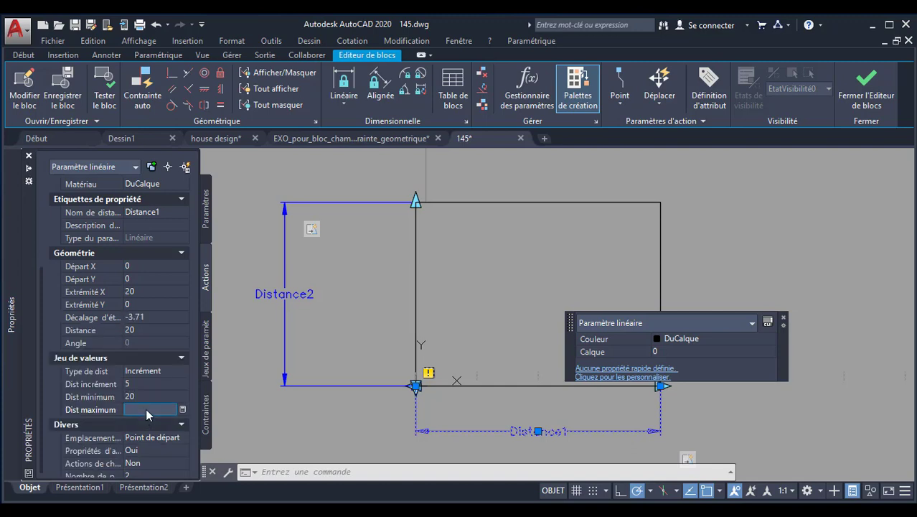
text(40)
click(415, 423)
click(393, 413)
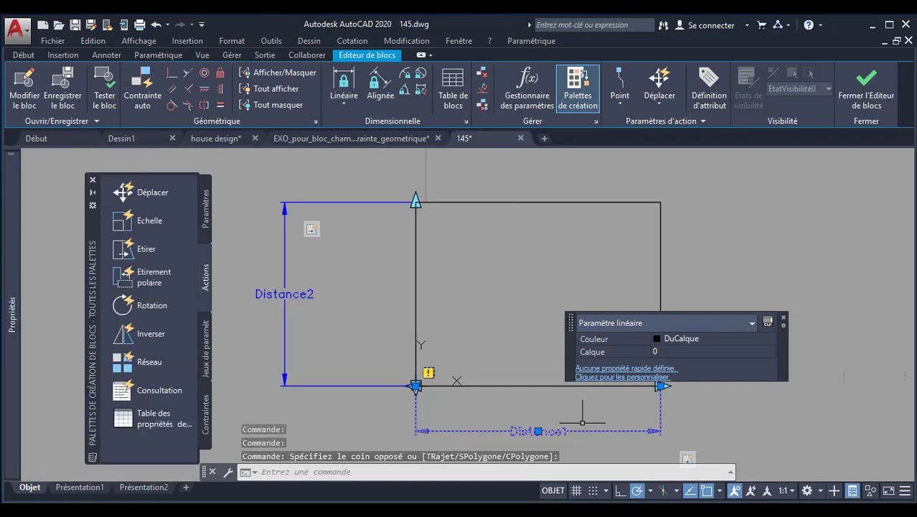
click(659, 386)
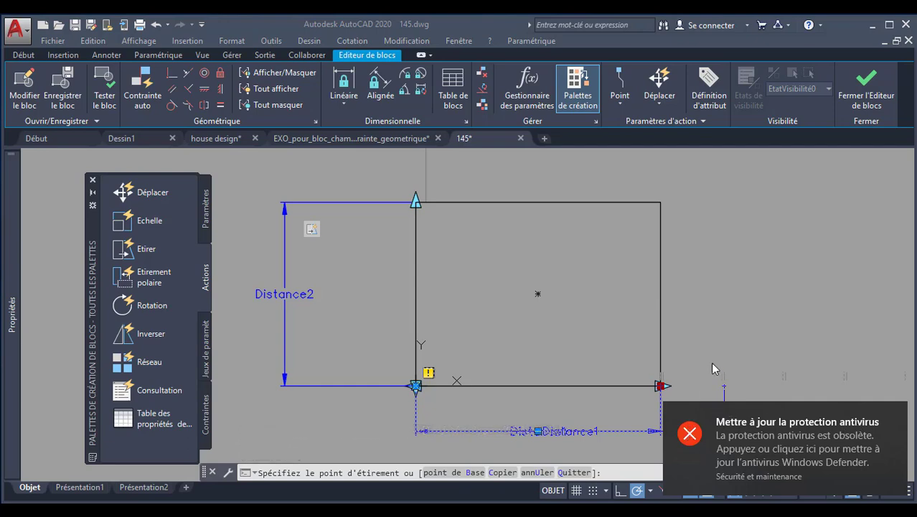
click(690, 439)
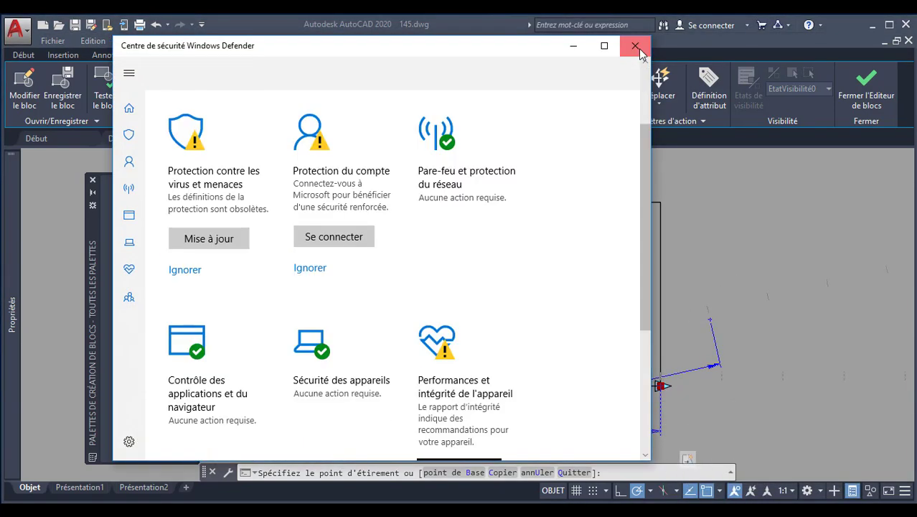
click(633, 46)
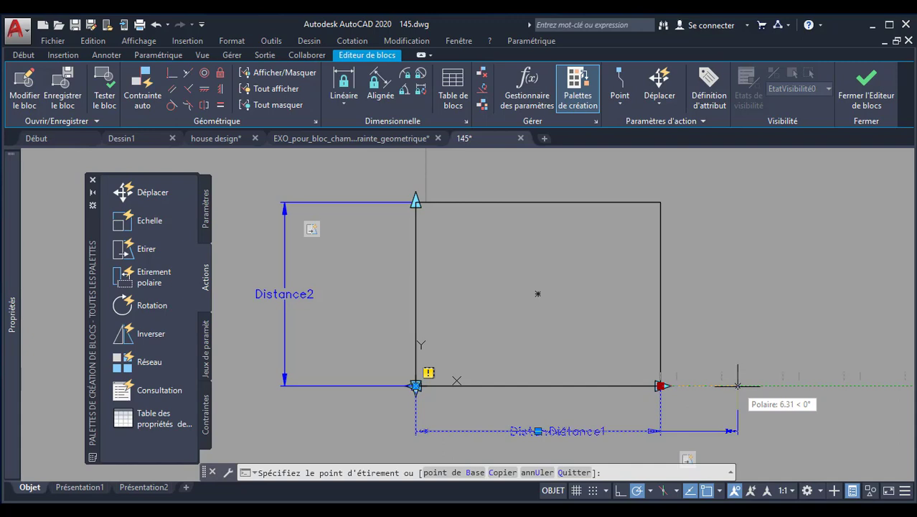
key(Escape)
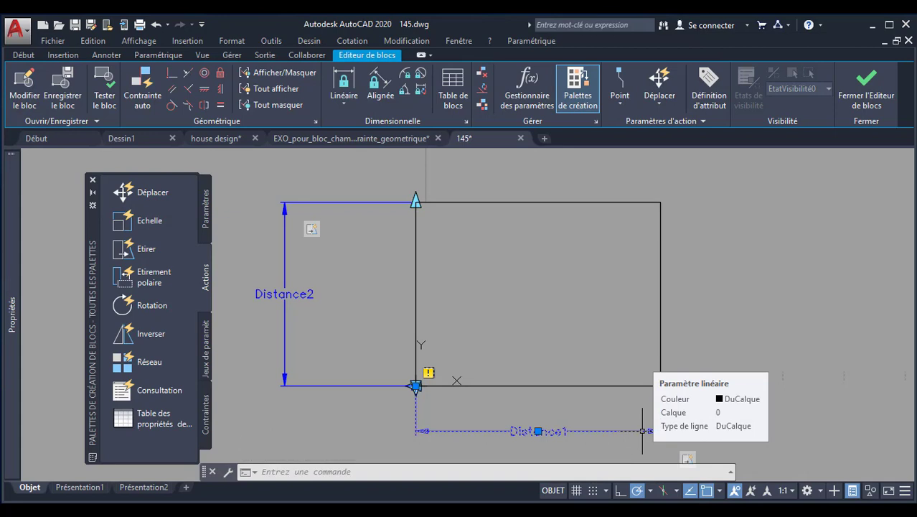
Step: Select the Distance1 and Distance2 parameters together and set their distance type to Incrément with an increment of 5
click(642, 431)
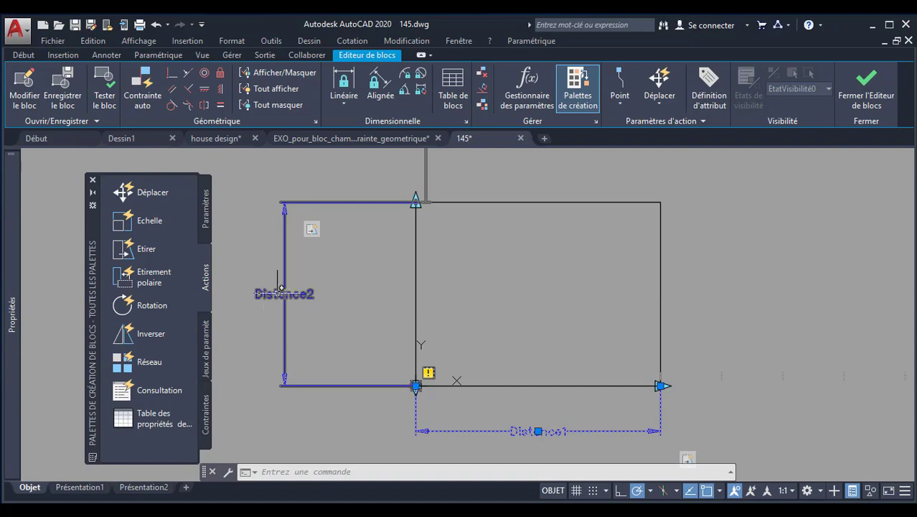
click(284, 293)
right_click(275, 293)
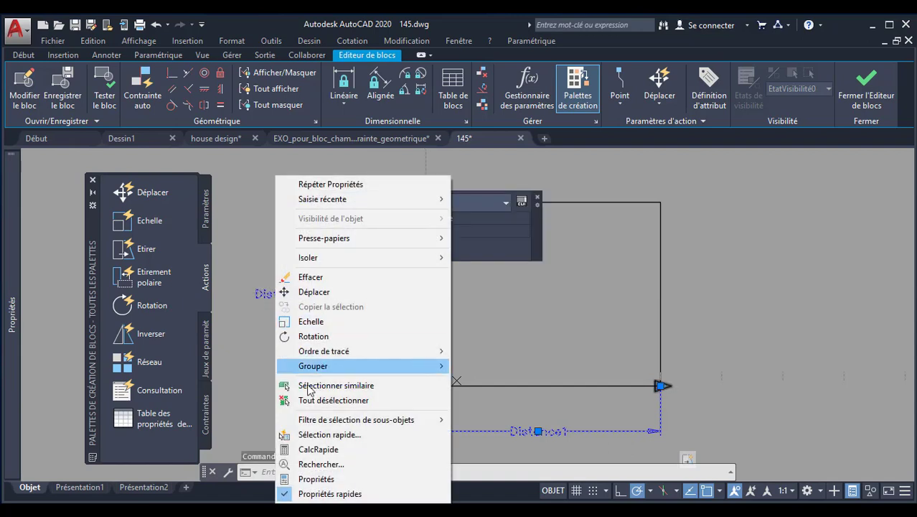
click(326, 479)
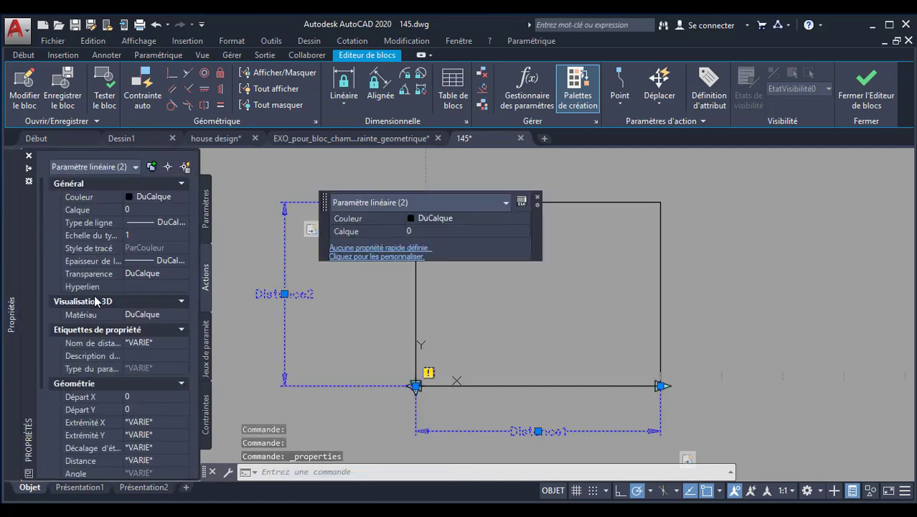
scroll(94, 351, down, 3)
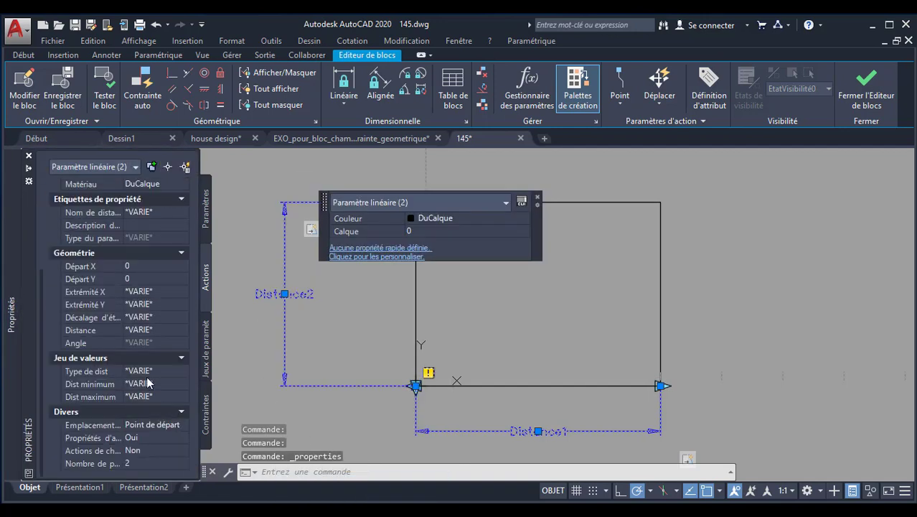
click(162, 371)
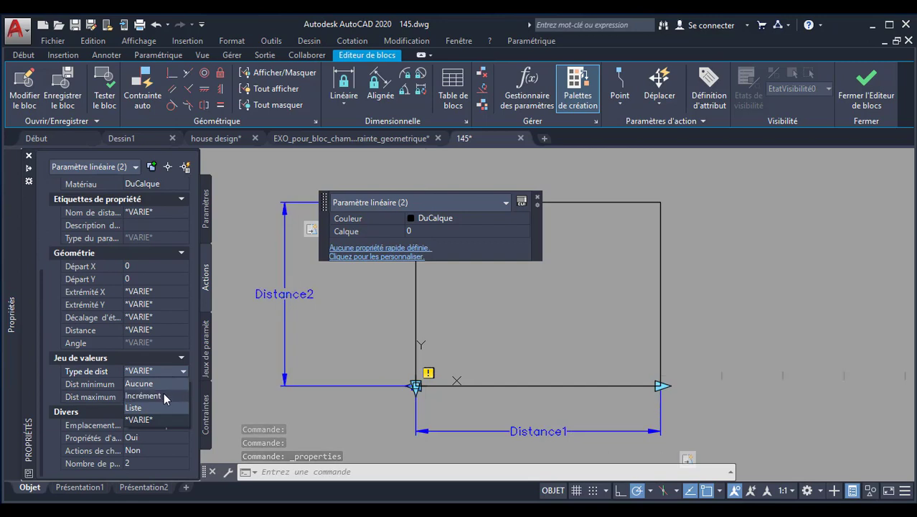
click(164, 393)
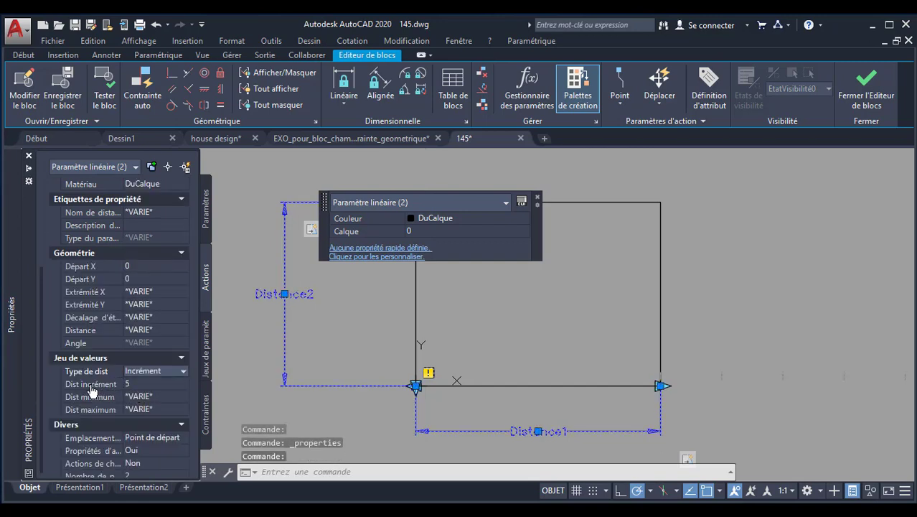
Step: Limit both selected linear parameters to a minimum distance of 15 and a maximum of 25
click(153, 396)
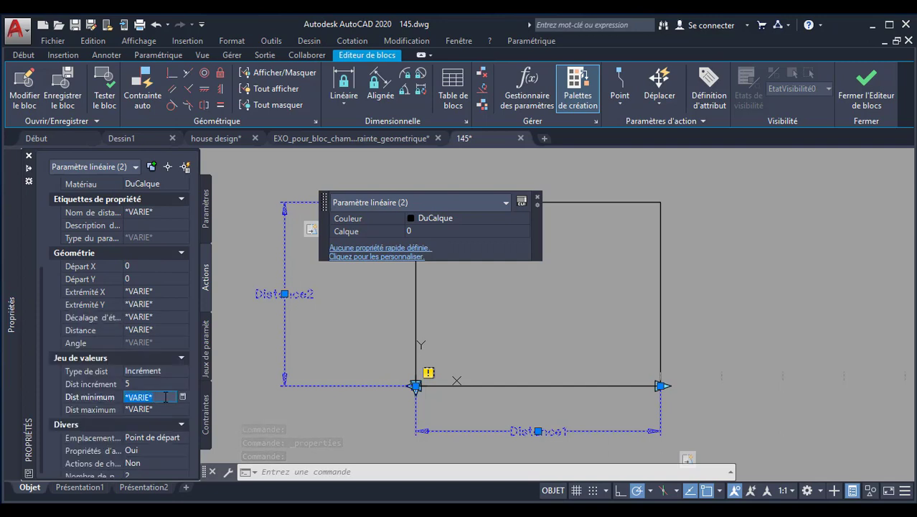
text(15)
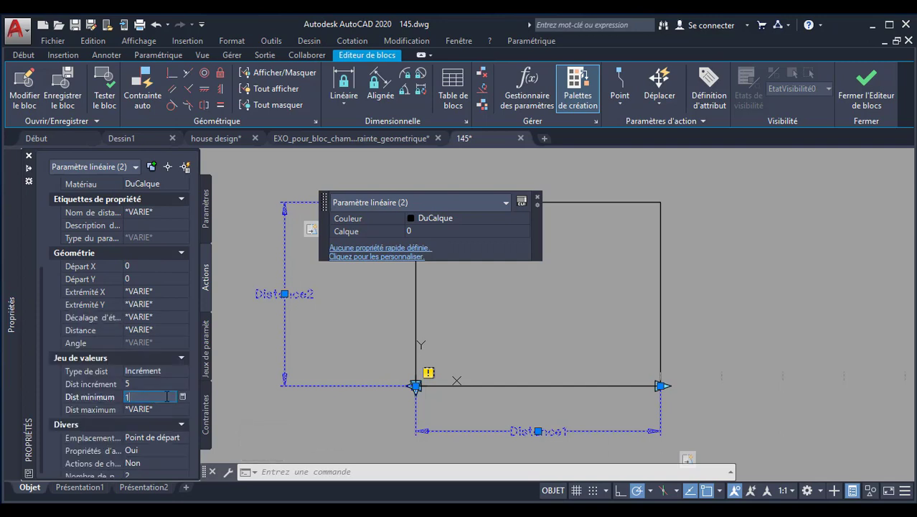
click(159, 406)
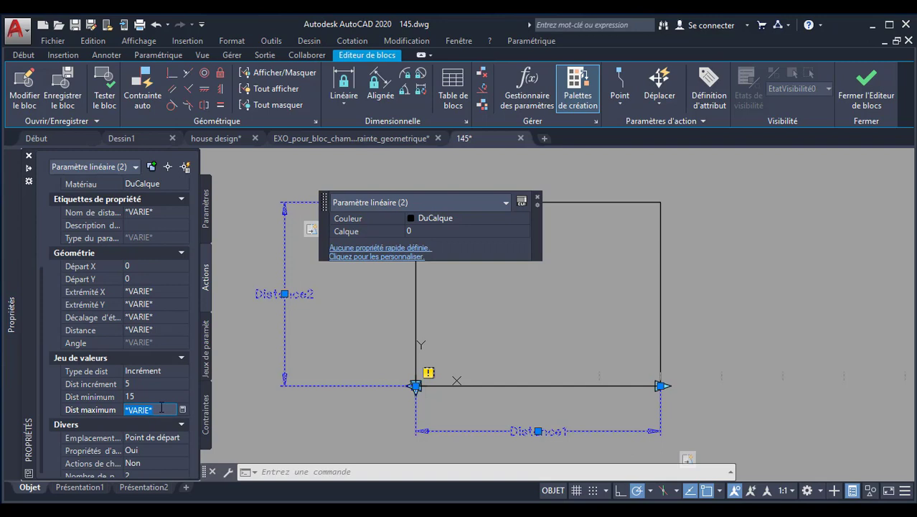
text(25)
key(Return)
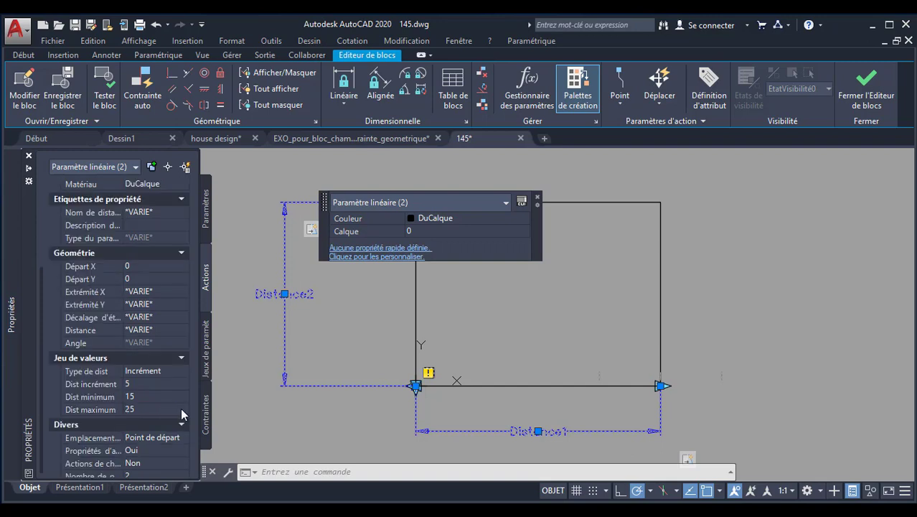
Step: Close the block editor and save the parameter changes to the etirement block
click(279, 424)
click(274, 424)
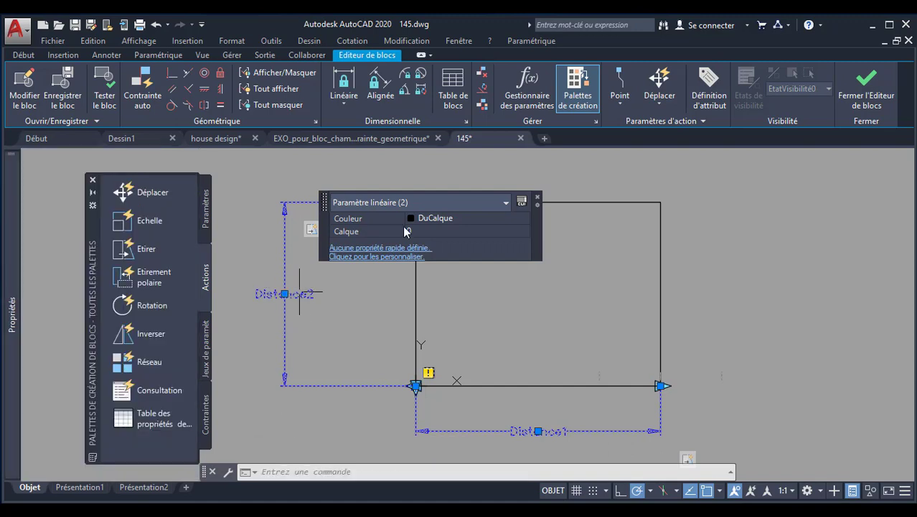
click(865, 89)
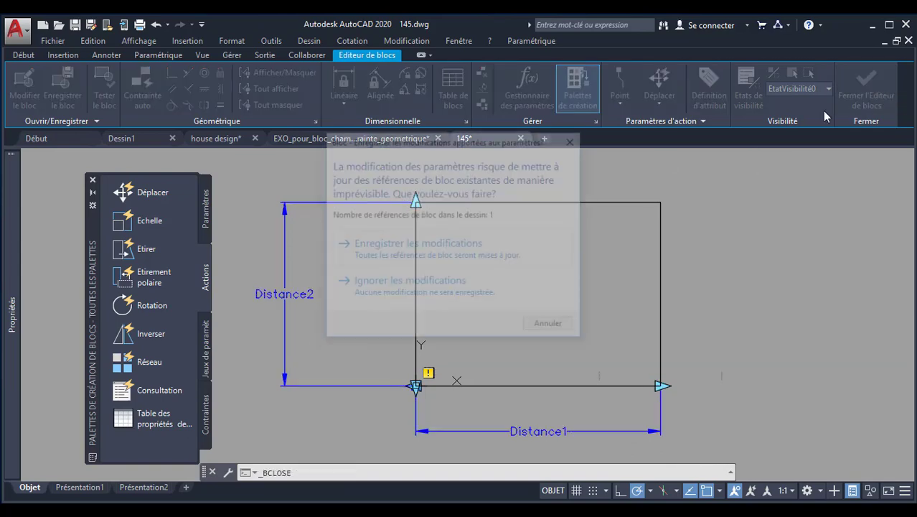
click(374, 243)
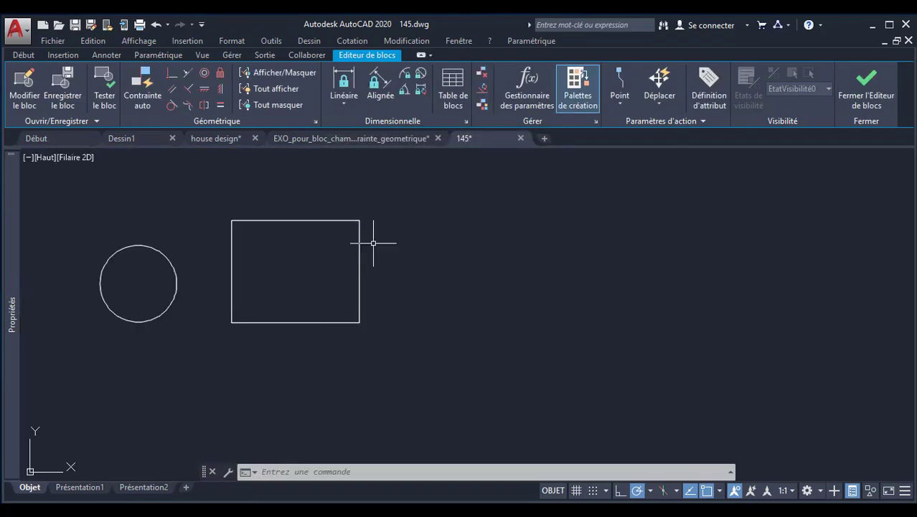
Step: Test the etirement block by stretching its width to 15 and its height to 25
click(360, 259)
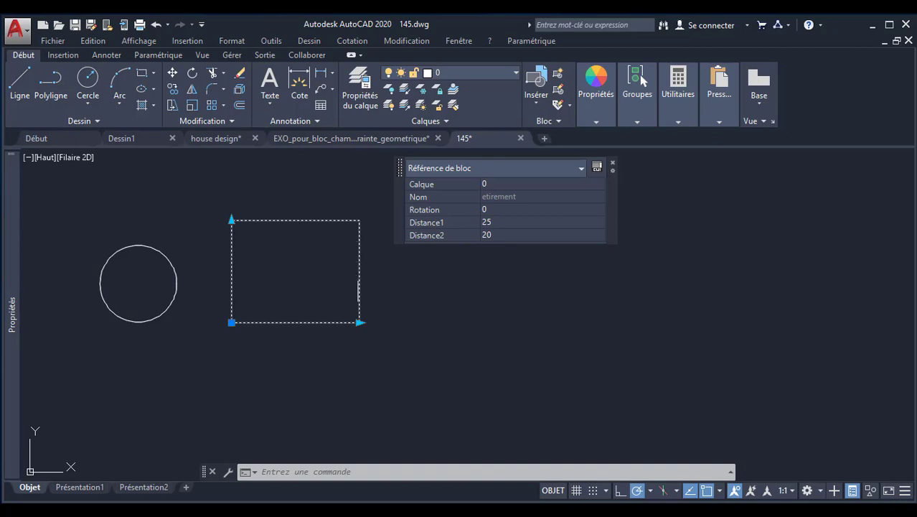
click(359, 322)
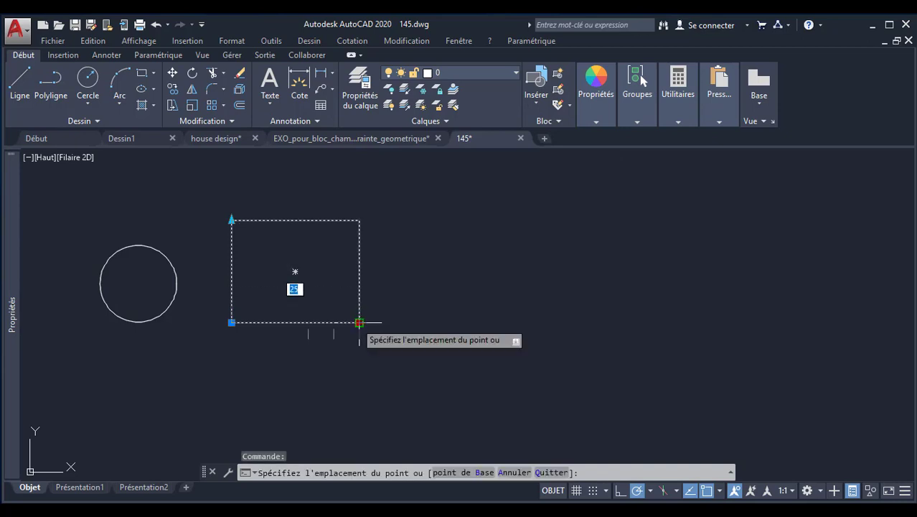
click(310, 322)
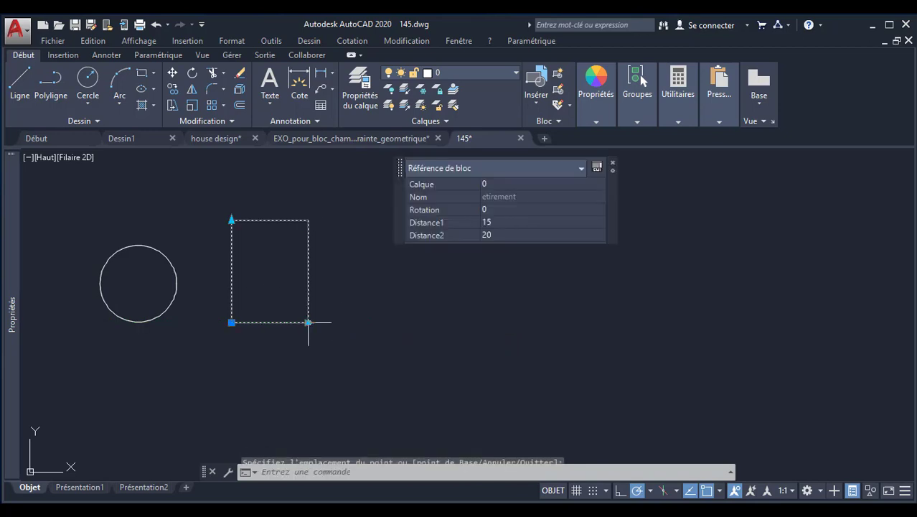
click(231, 220)
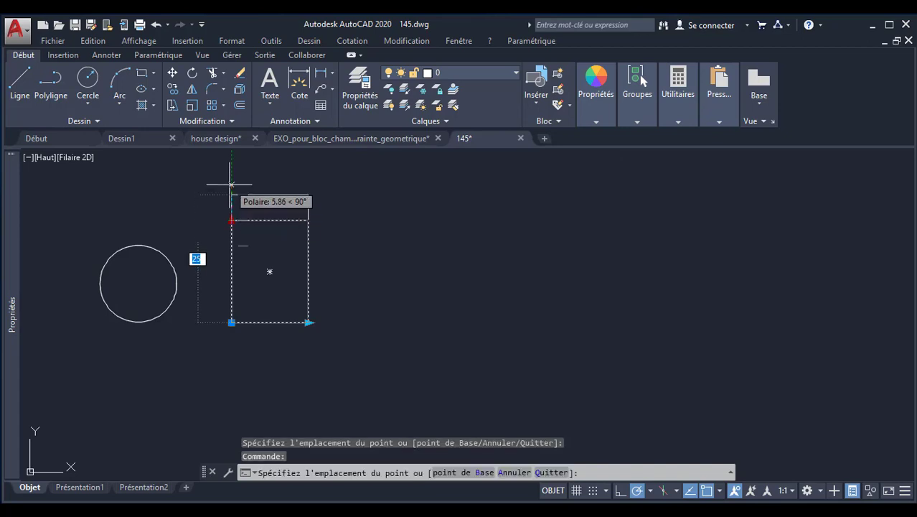
scroll(231, 218, down, 1)
scroll(231, 226, up, 1)
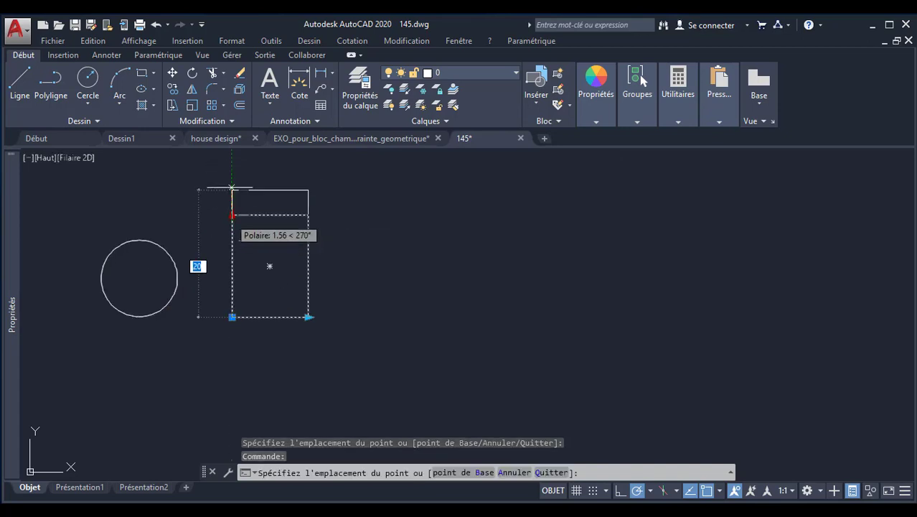
click(232, 189)
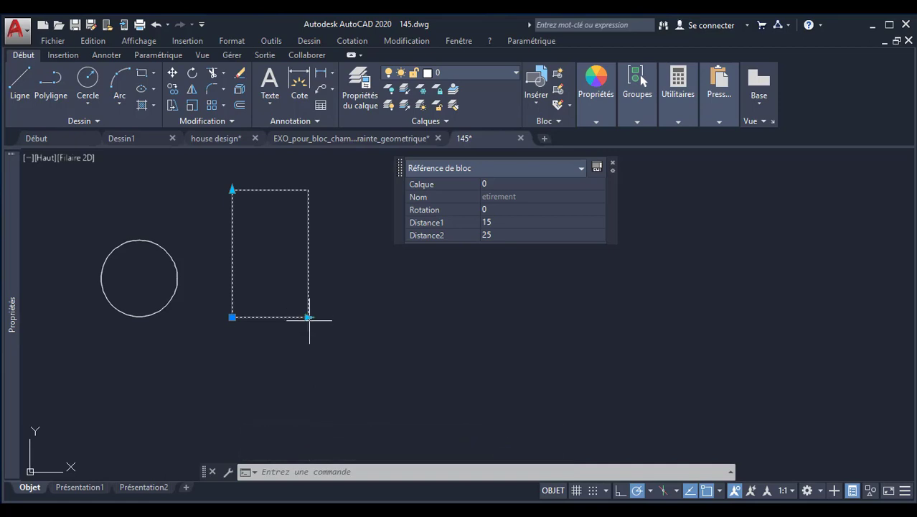
click(308, 316)
click(308, 316)
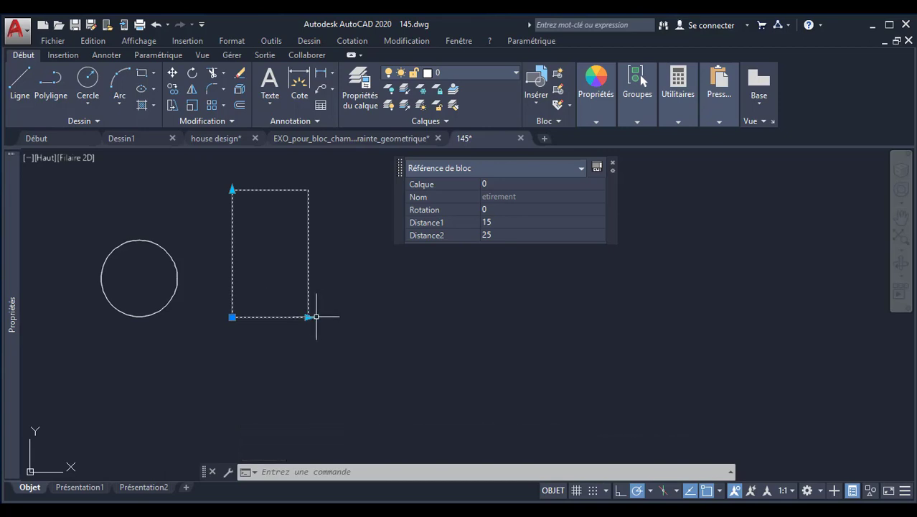
key(Escape)
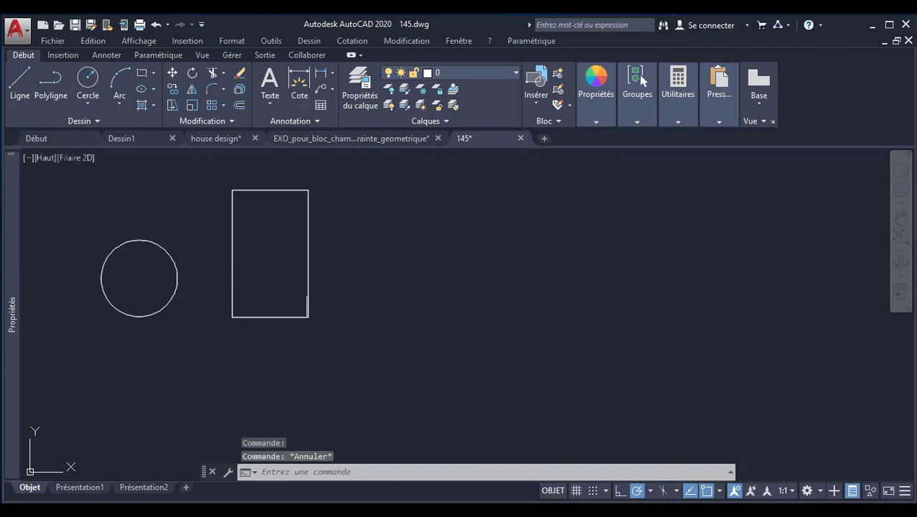
Step: Reopen the etirement block definition for editing and limit the Distance1 parameter to a minimum of 20 and a maximum of 40
double_click(309, 270)
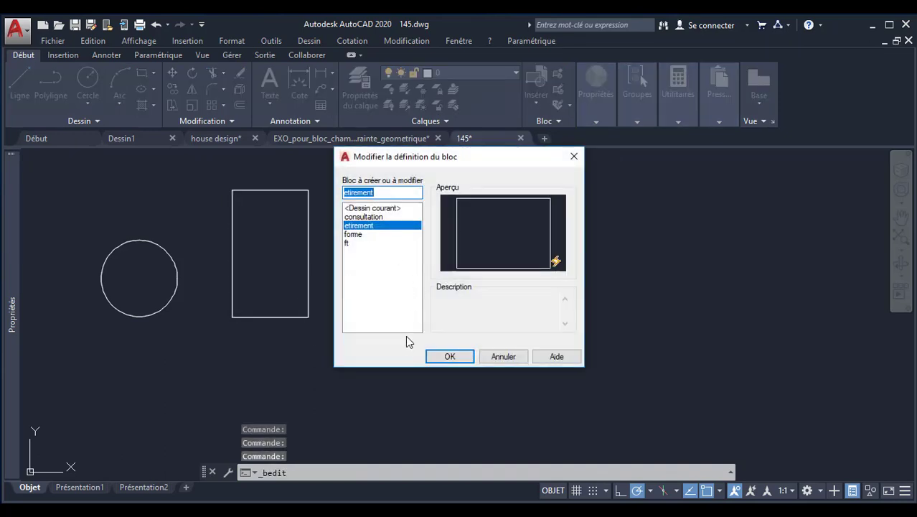
click(440, 354)
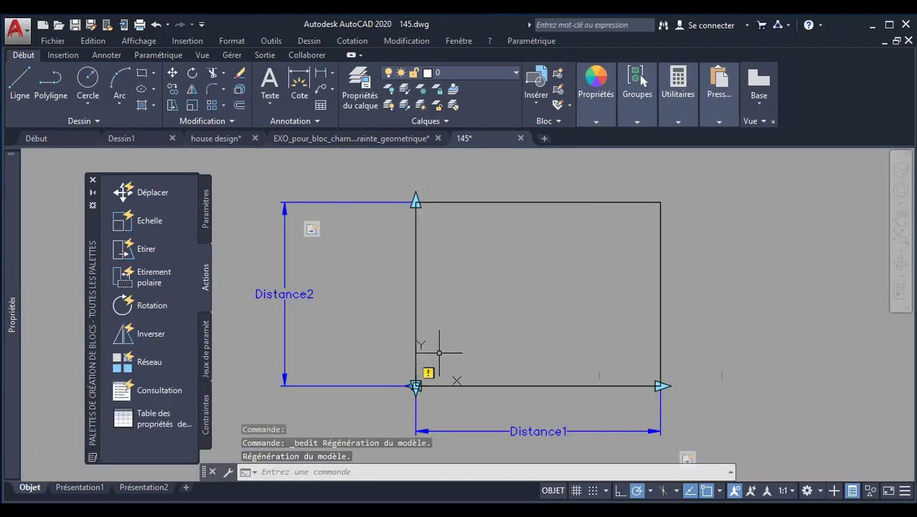
click(543, 369)
click(538, 430)
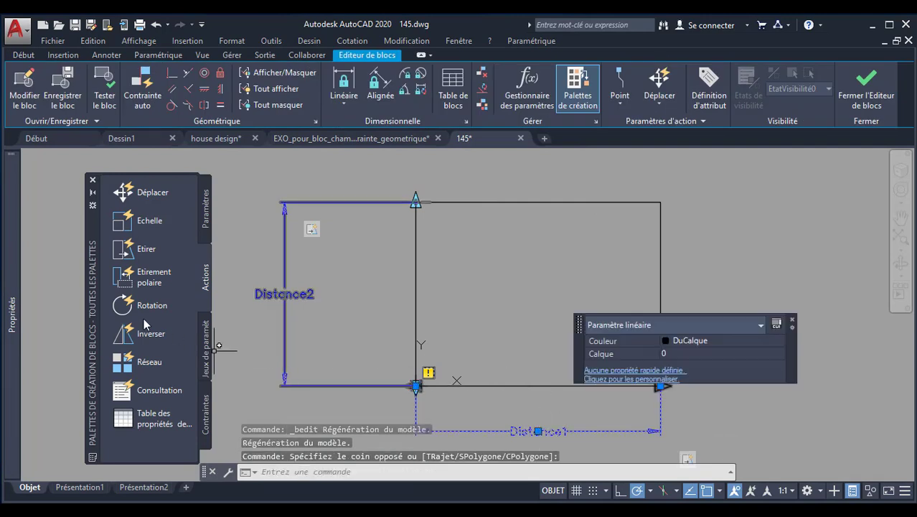
mouse_move(12, 305)
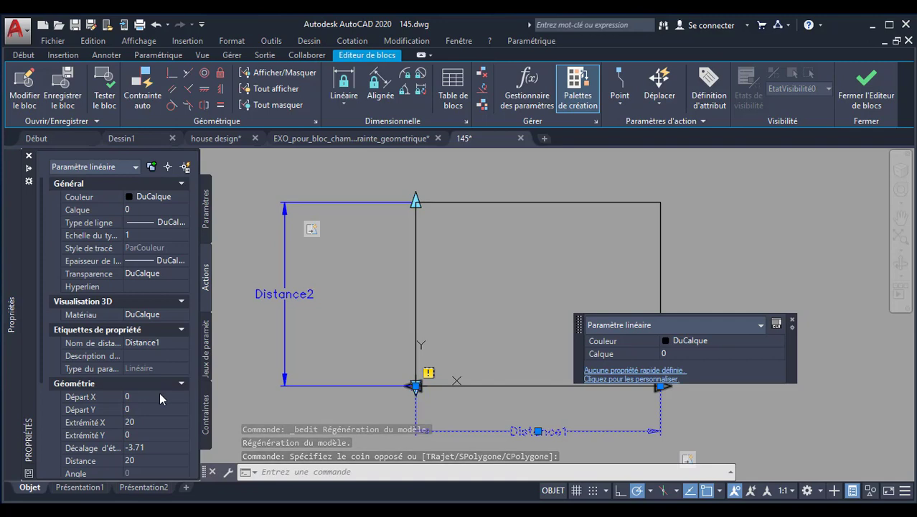
scroll(124, 385, down, 4)
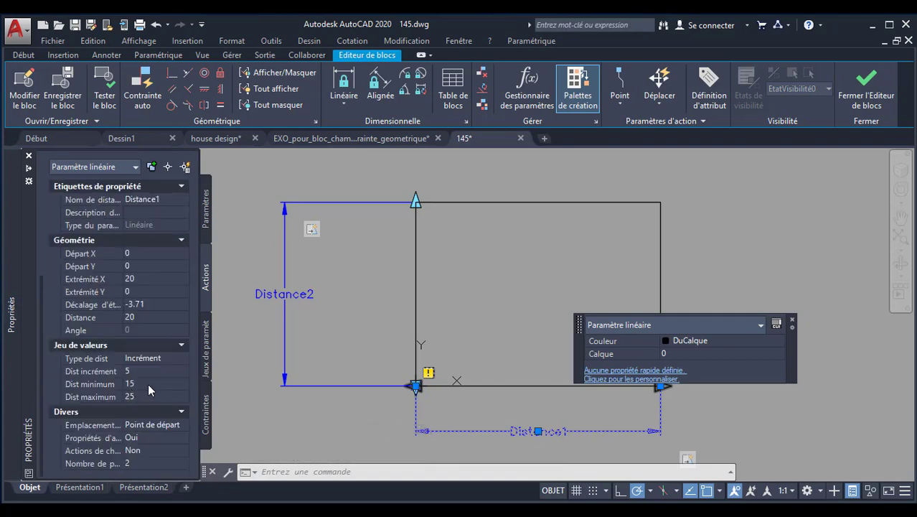
click(147, 396)
text(40)
click(139, 385)
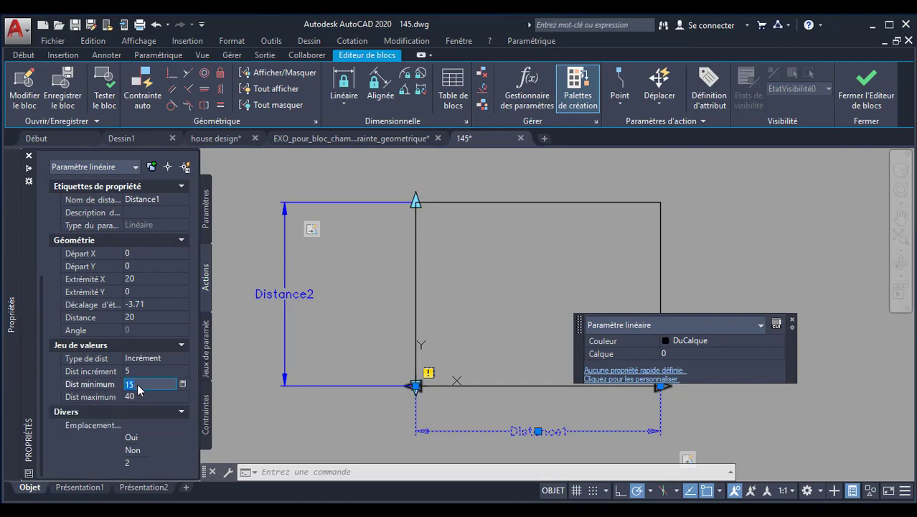
text(20)
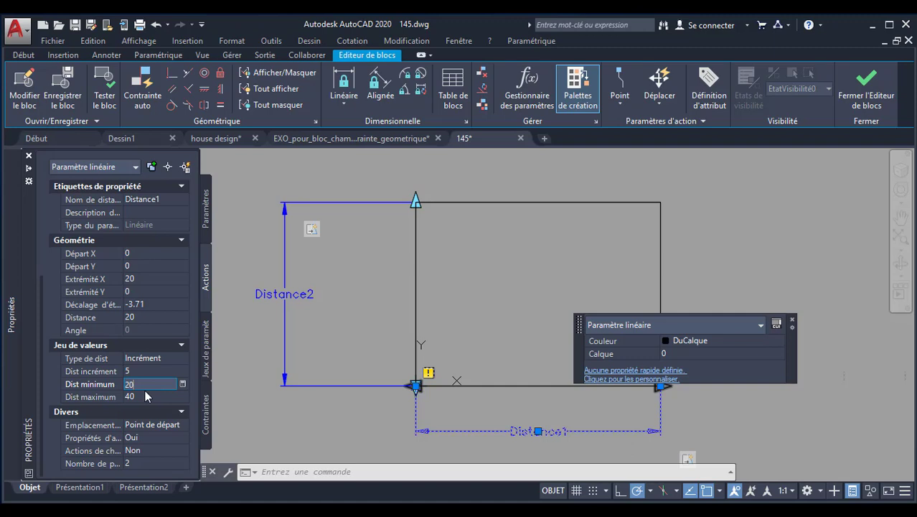
click(255, 428)
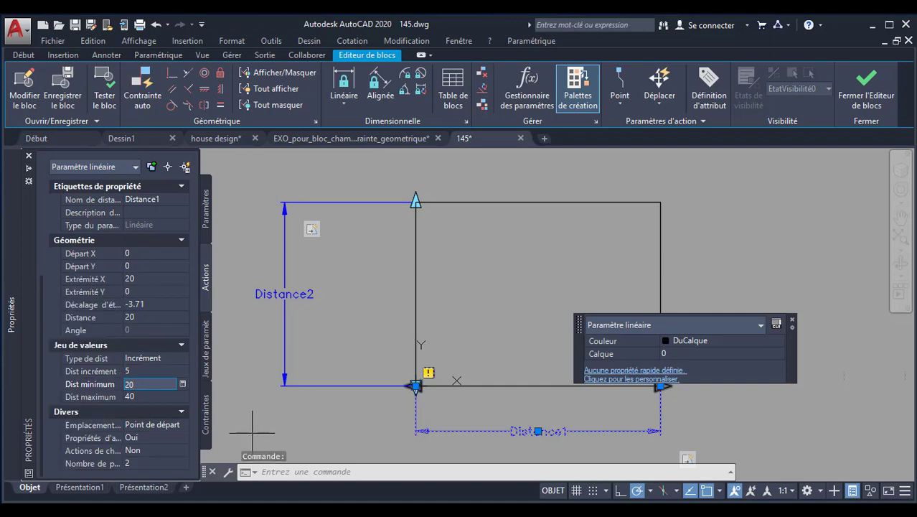
click(295, 434)
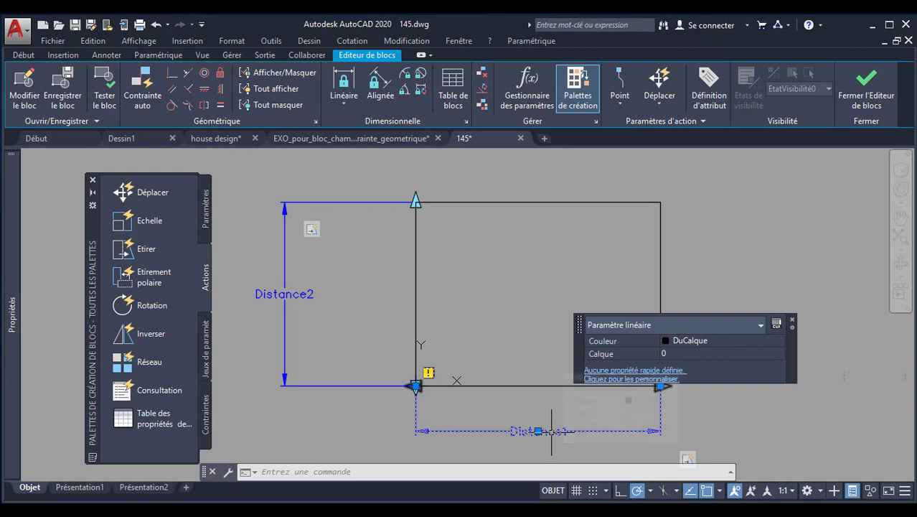
key(Escape)
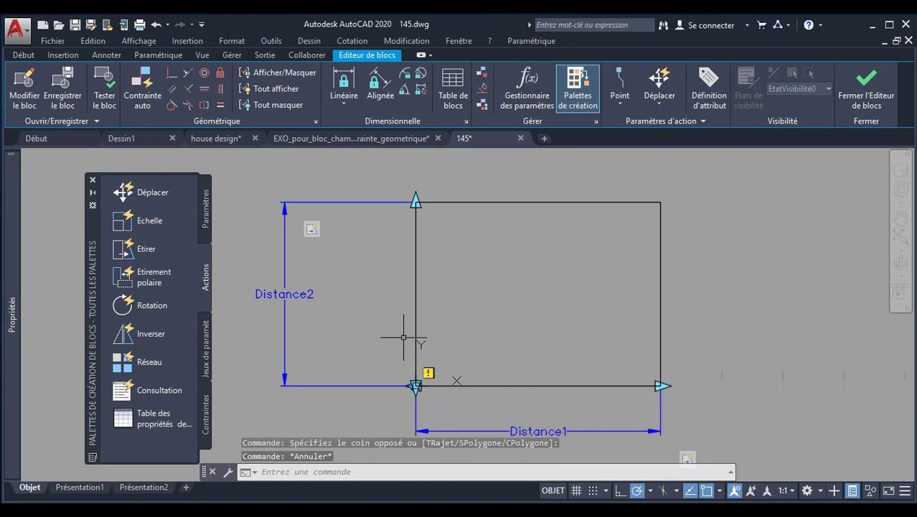
Step: Check the Distance2 parameter's properties, then close the block editor and save the changes
click(291, 293)
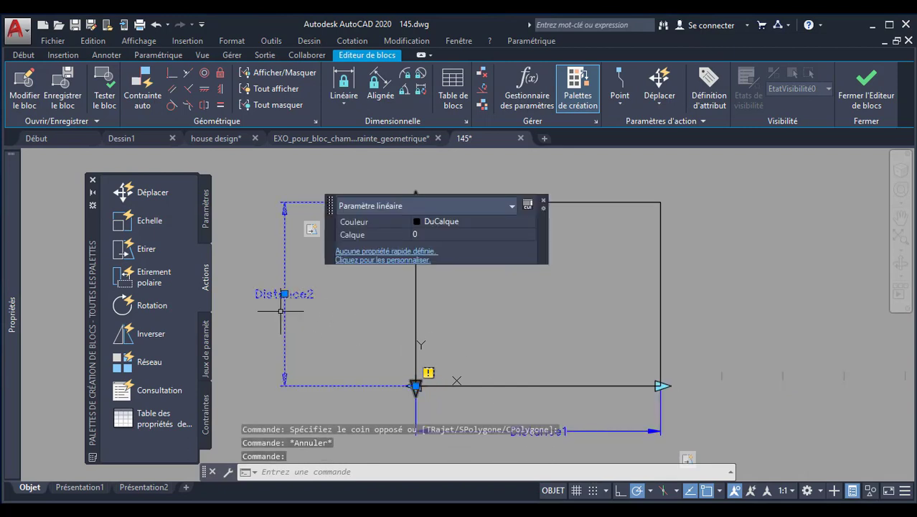
mouse_move(9, 326)
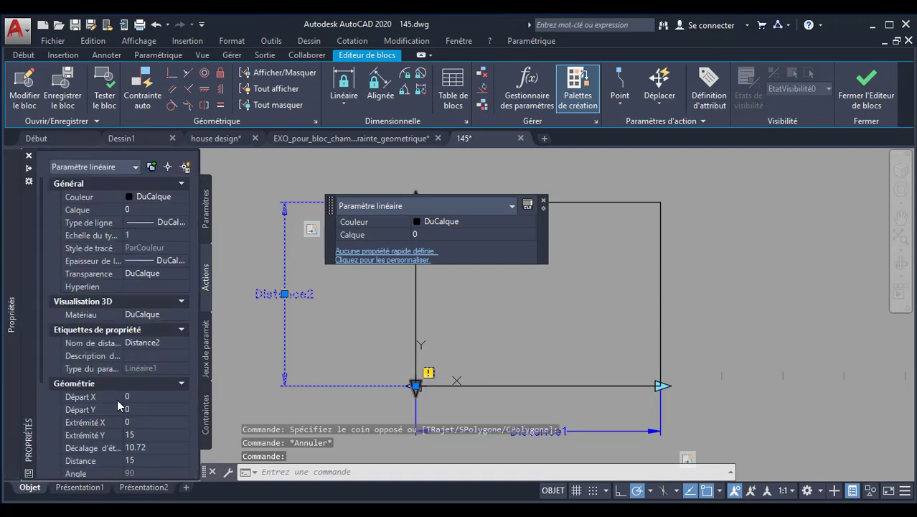
scroll(115, 398, down, 4)
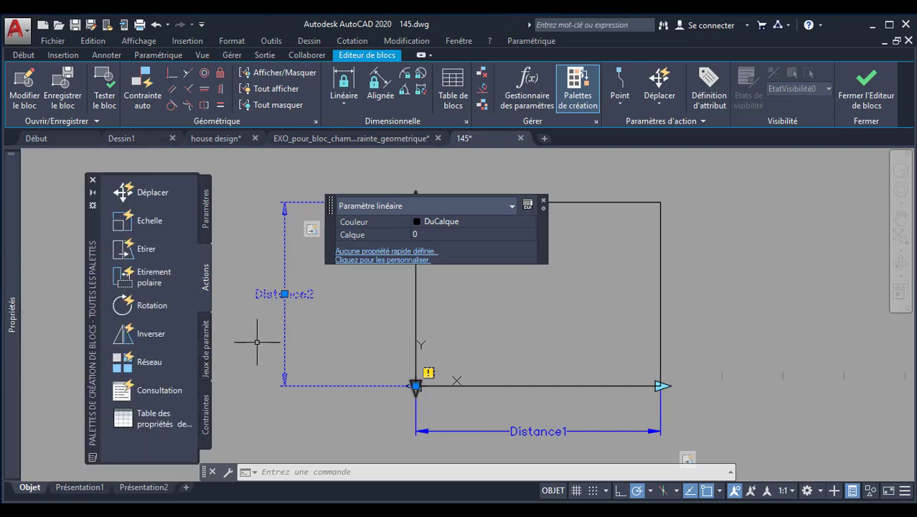
key(Escape)
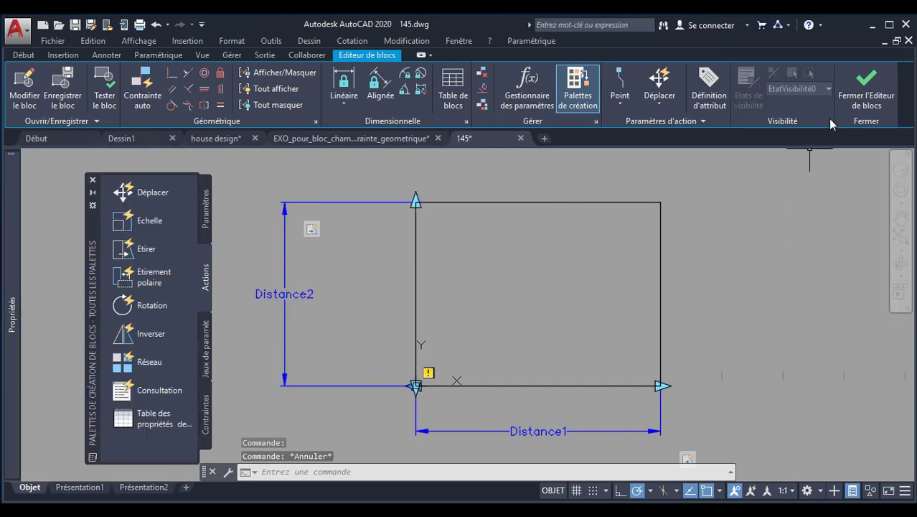
click(860, 90)
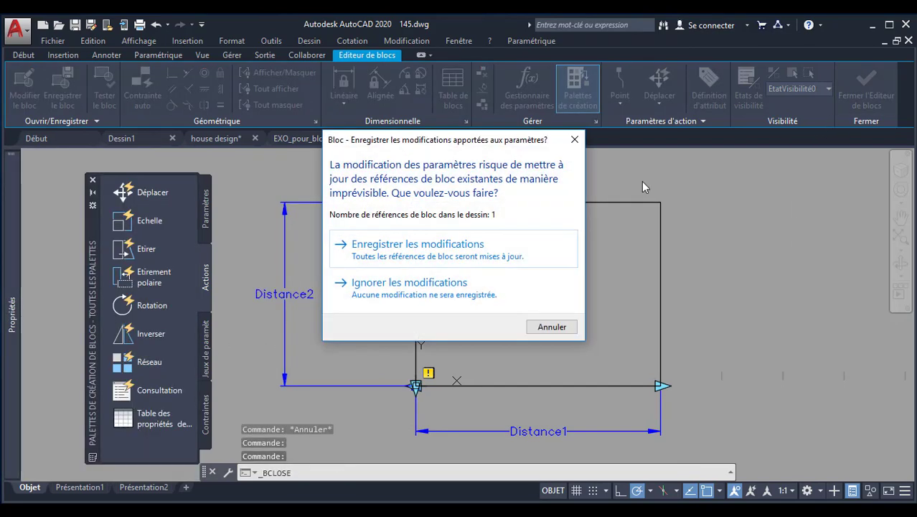
click(427, 248)
Step: Stretch the etirement block reference to a width of 40
click(334, 246)
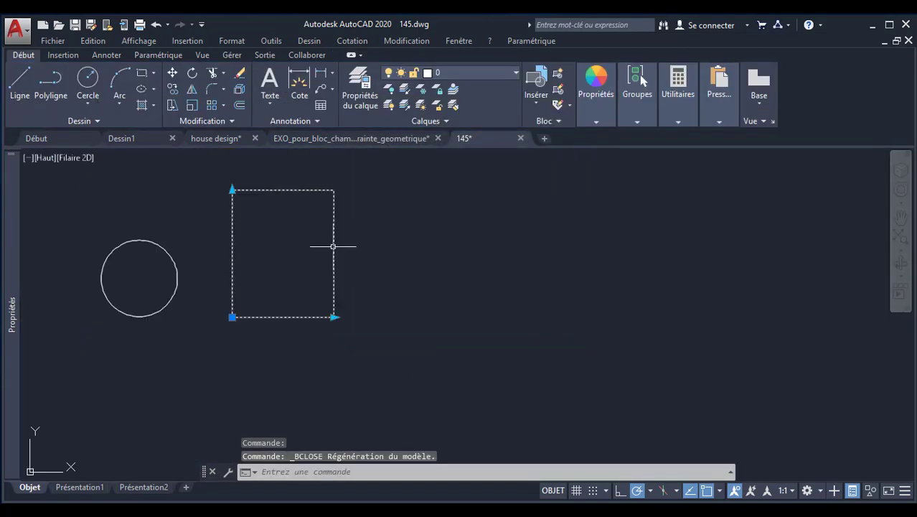
click(334, 317)
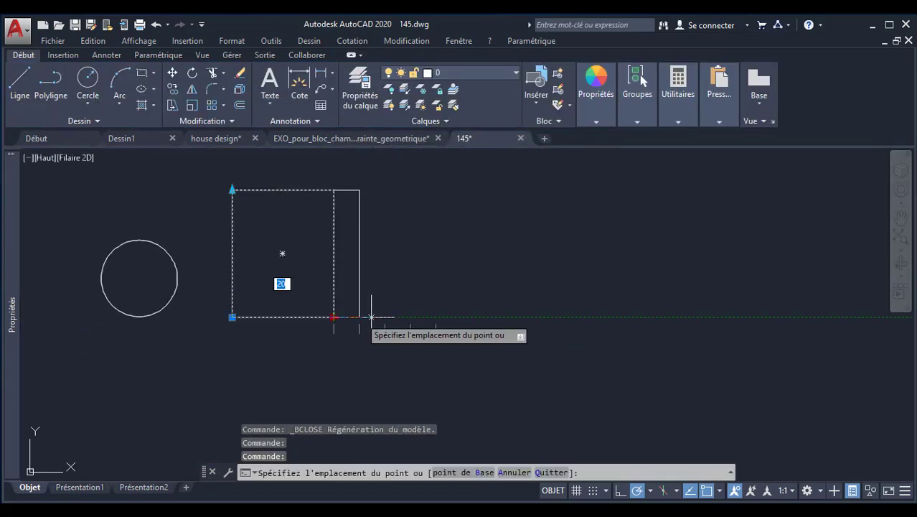
click(435, 316)
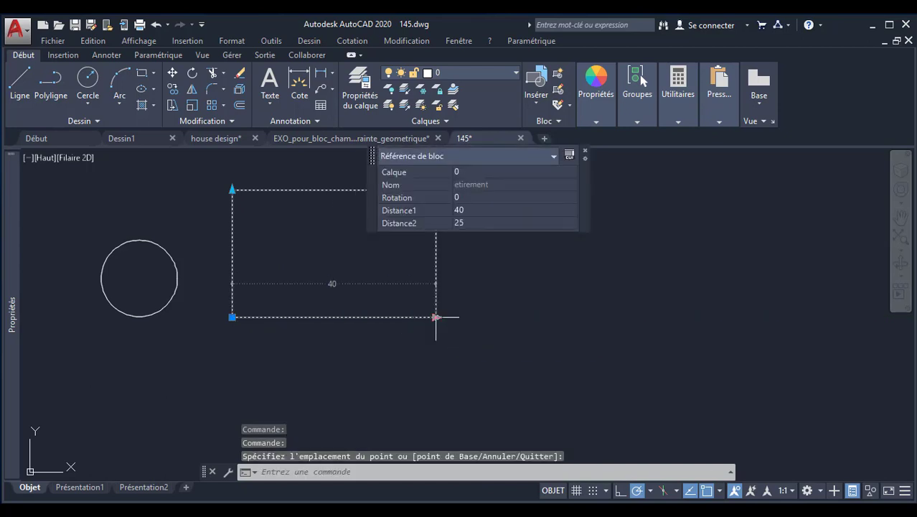
click(231, 190)
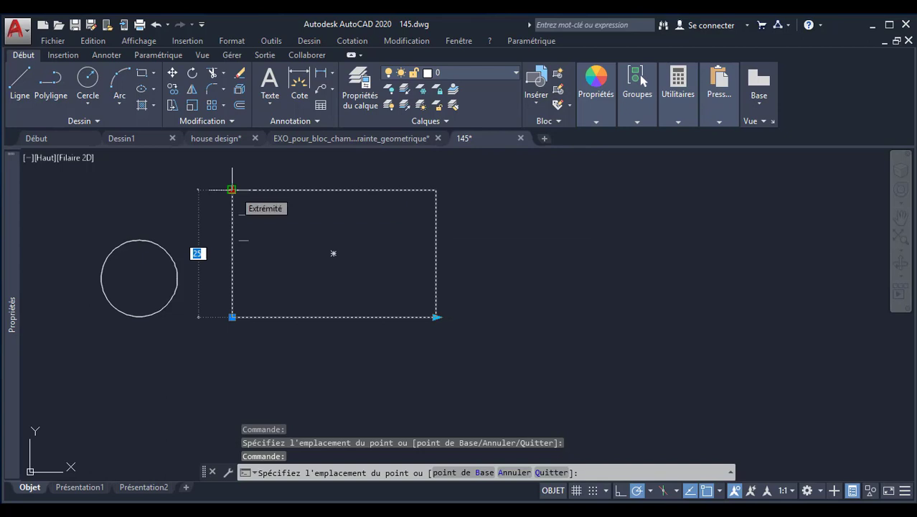
key(Escape)
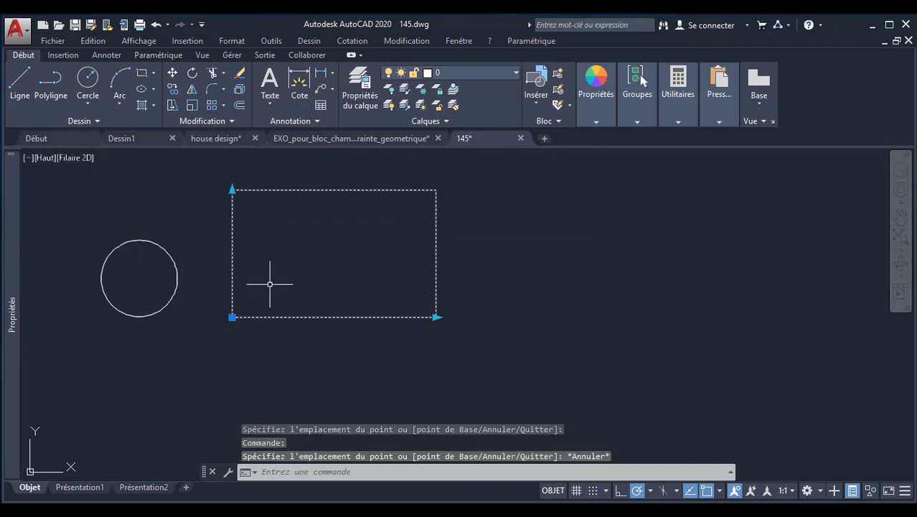
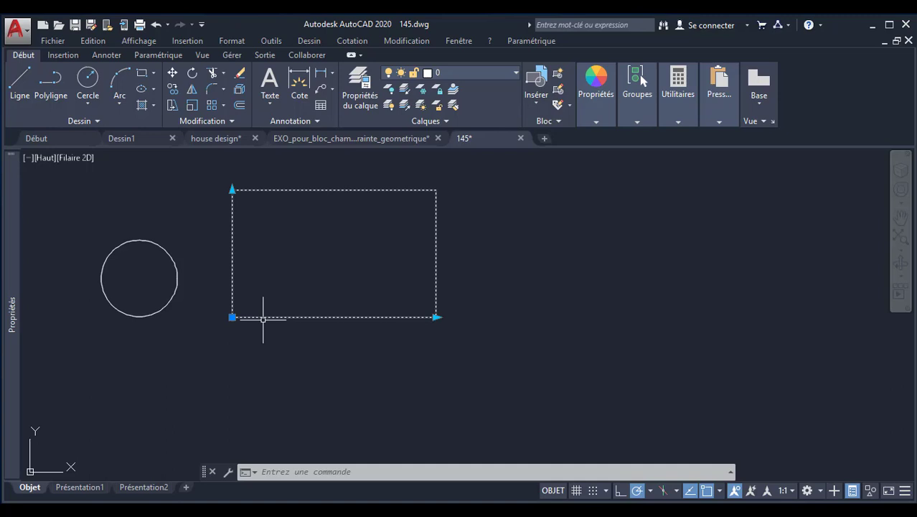
Step: Switch to the EXO_pour_bloc_champ_contrainte_geometrique drawing and examine the visibilité and consultation exercise
click(337, 142)
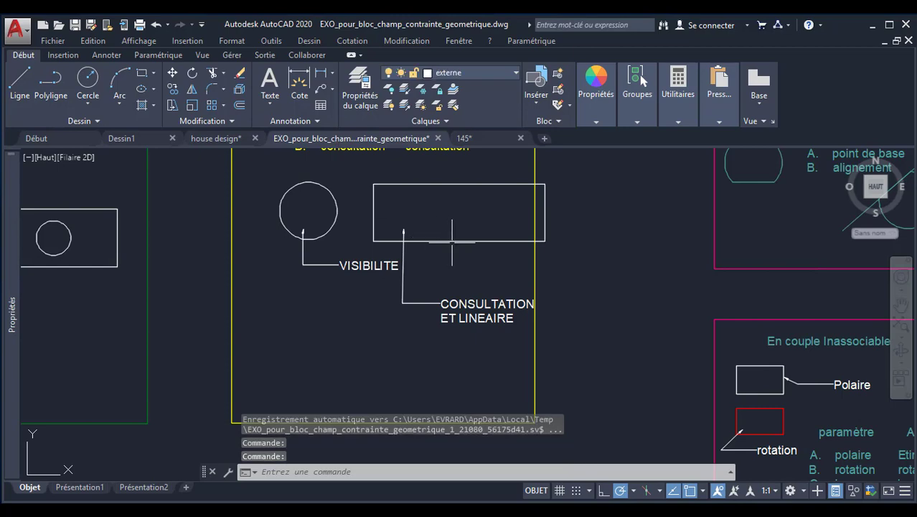
scroll(460, 262, down, 3)
scroll(482, 179, up, 4)
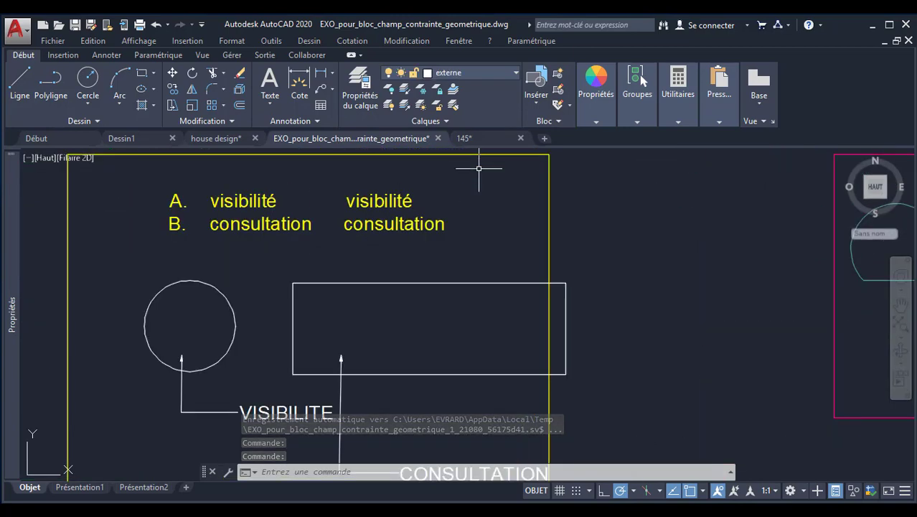
scroll(478, 192, down, 1)
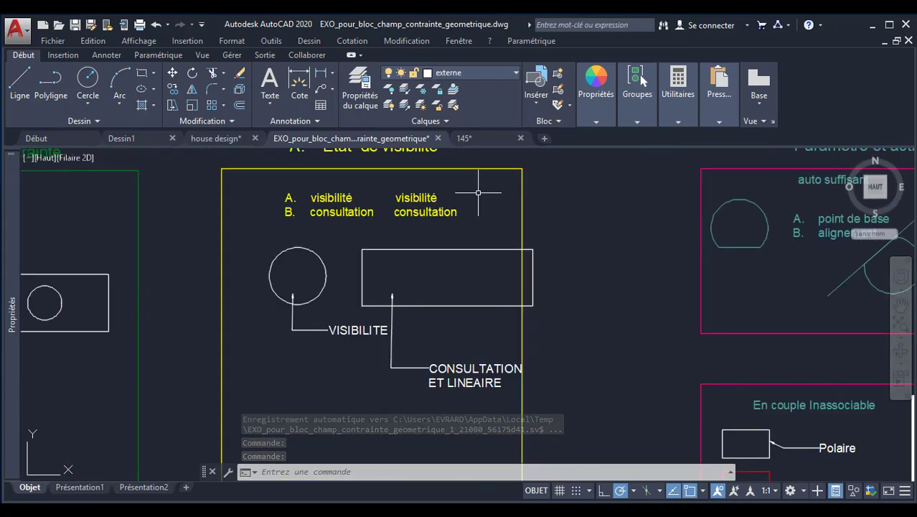
Step: Switch the table_consultation block reference to the 200 x 100 size and review its list of available sizes
click(474, 250)
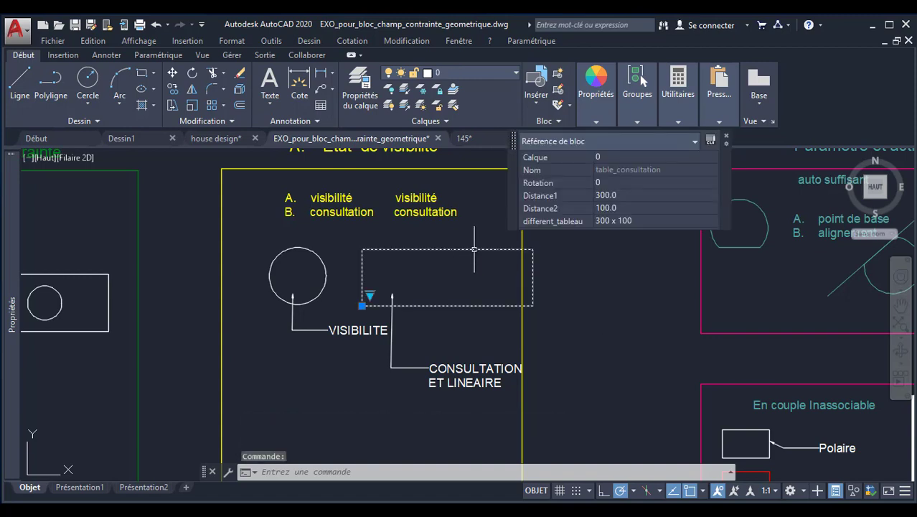
click(369, 296)
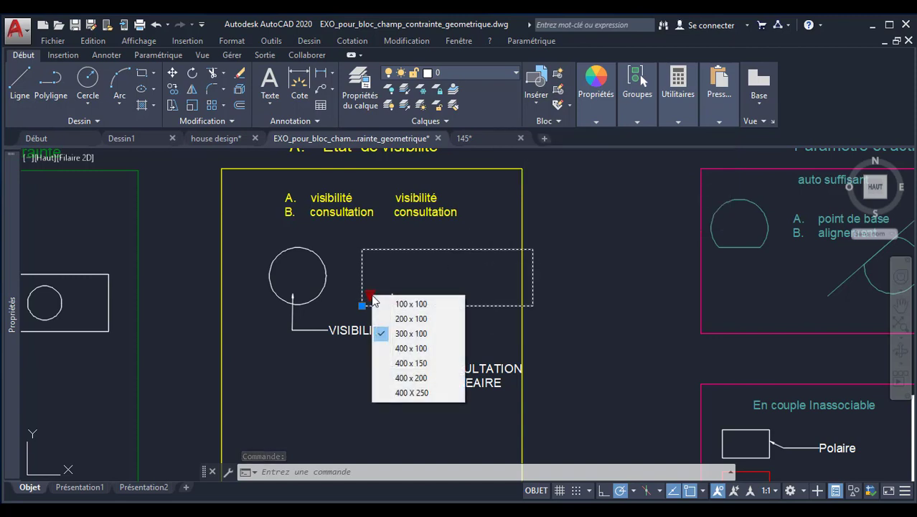
click(410, 319)
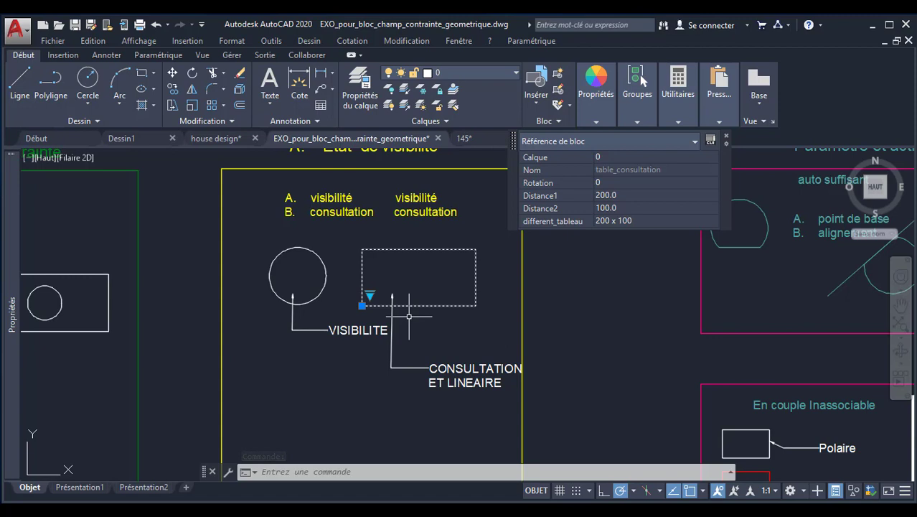
click(369, 296)
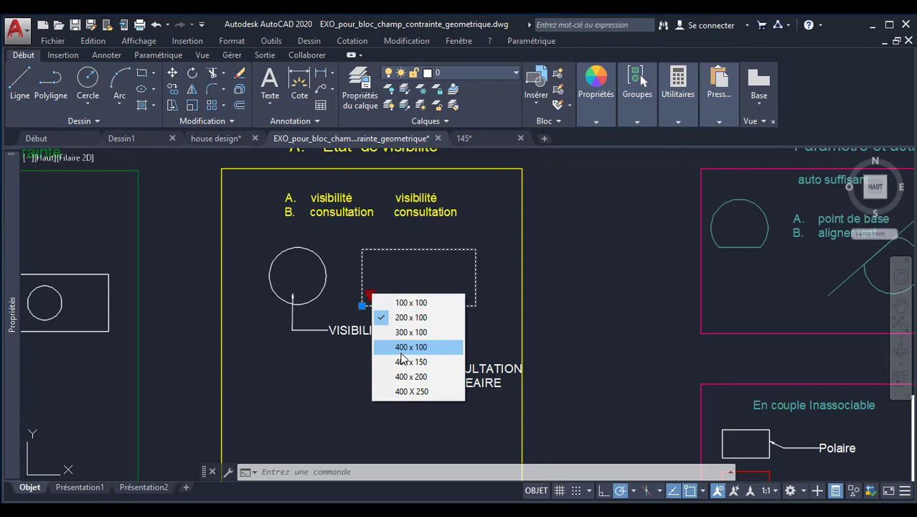
key(Escape)
Step: Switch to the 145 drawing and open the etirement block definition for editing
click(479, 138)
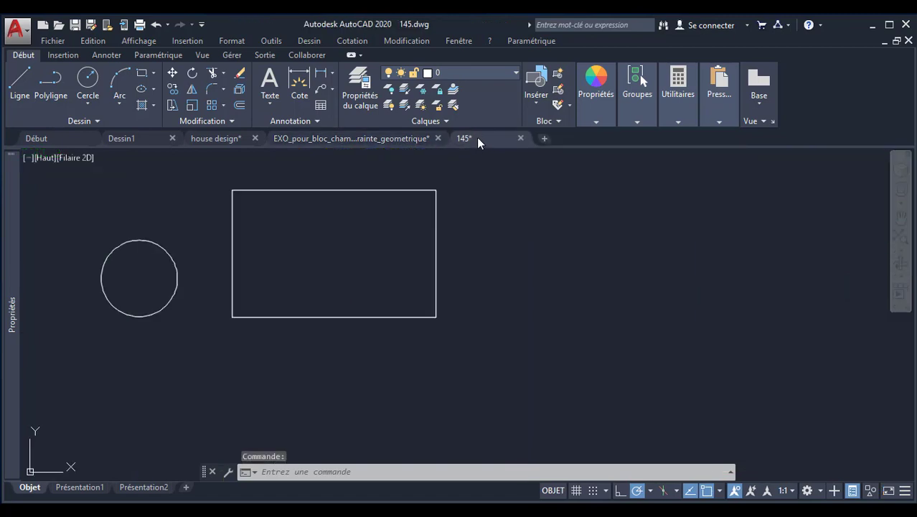
click(434, 233)
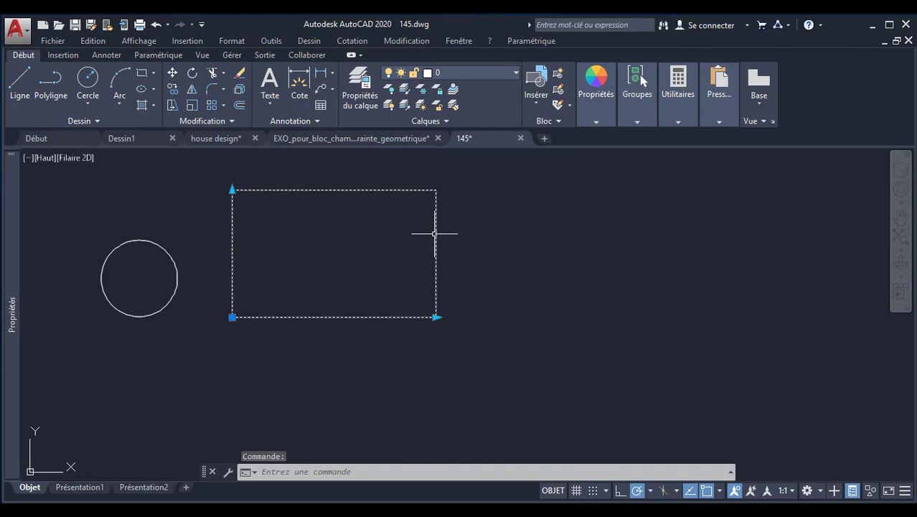
double_click(434, 233)
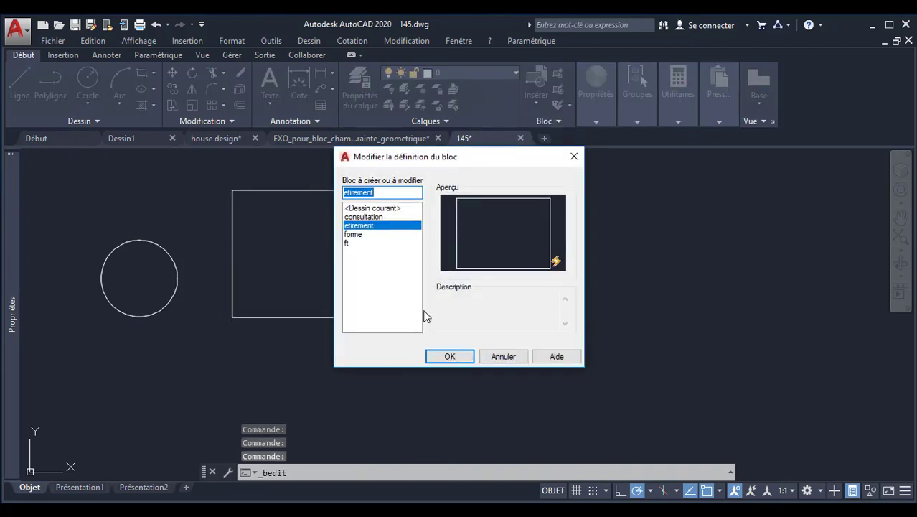
click(448, 355)
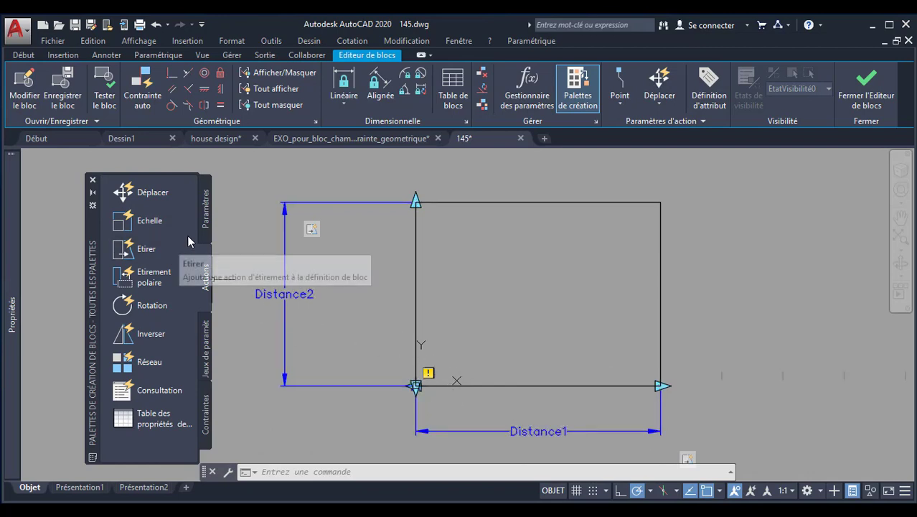
Step: Place a Consultation parameter inside the upper right part of the rectangle
click(205, 223)
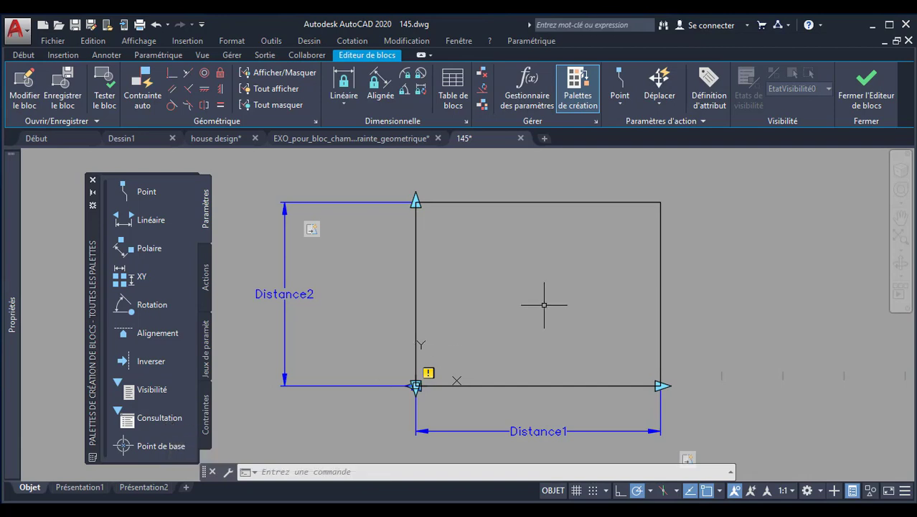
click(143, 414)
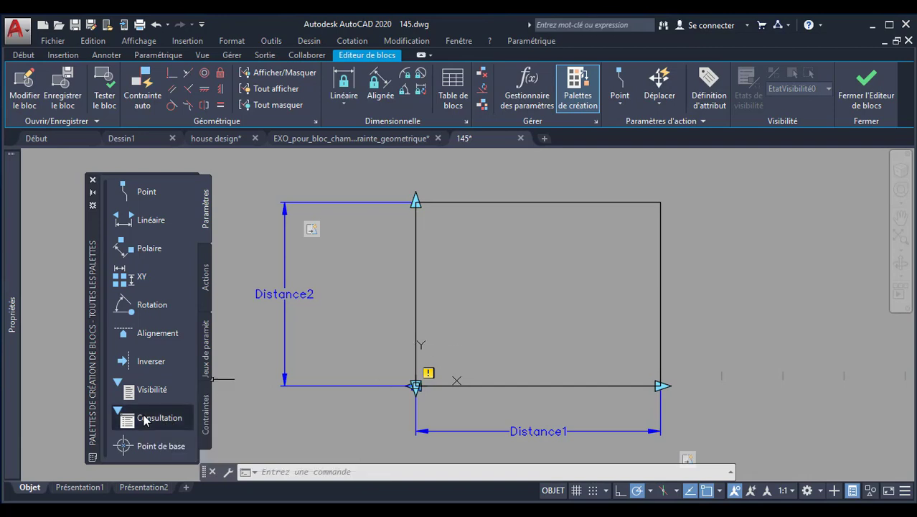
click(592, 271)
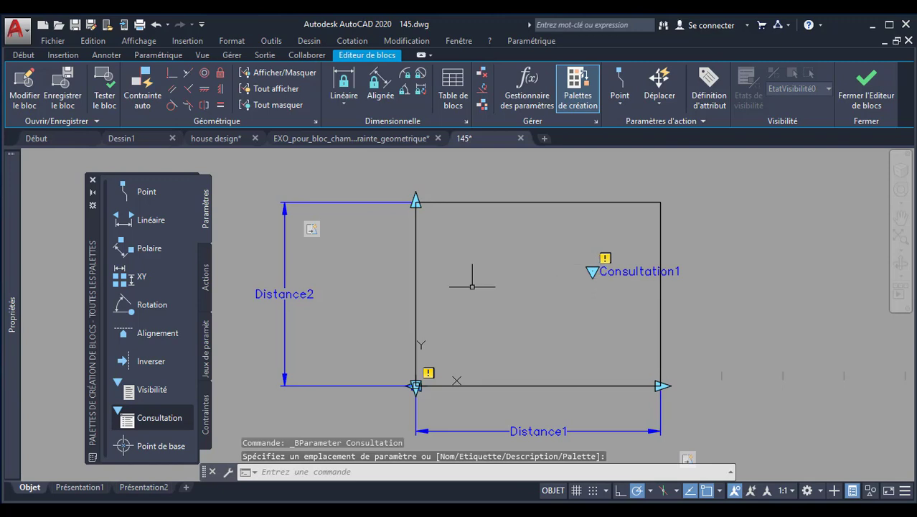
Step: Attach a Consultation action to the Consultation1 parameter, with Distance1 and Distance2 as input properties in its lookup table
click(206, 278)
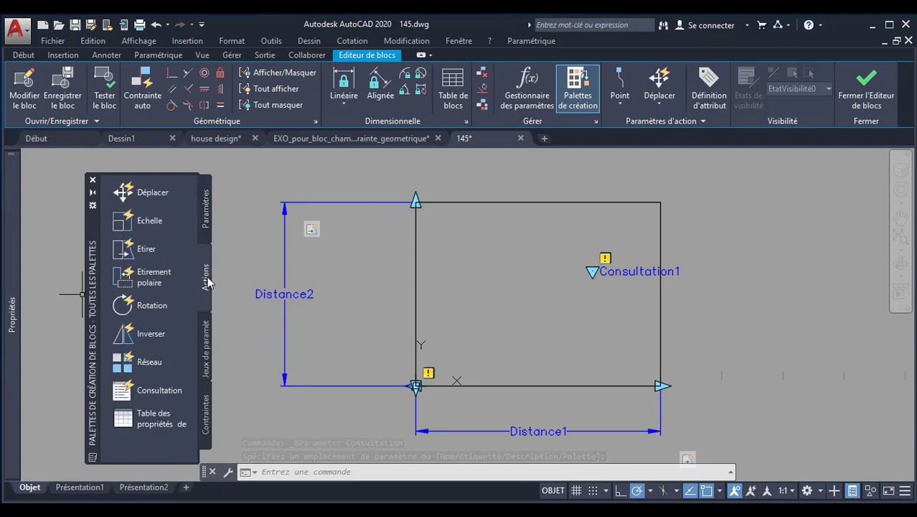
click(160, 388)
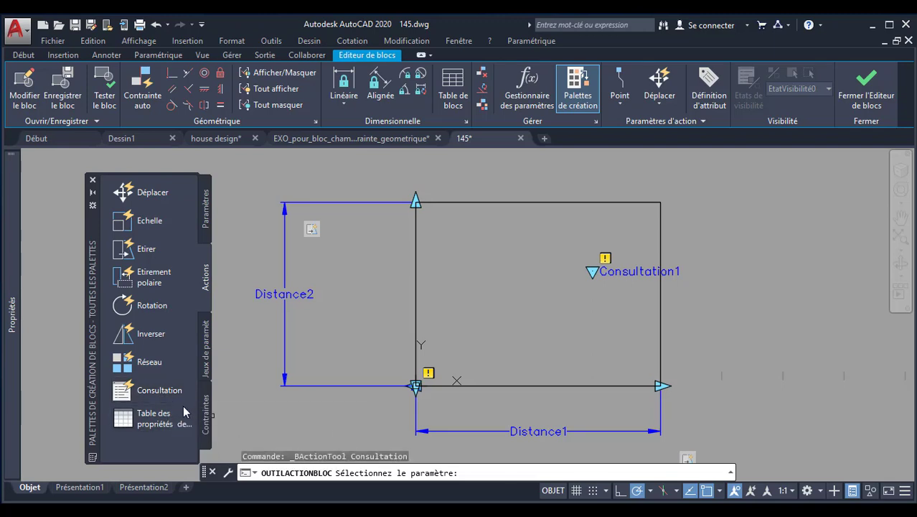
click(617, 280)
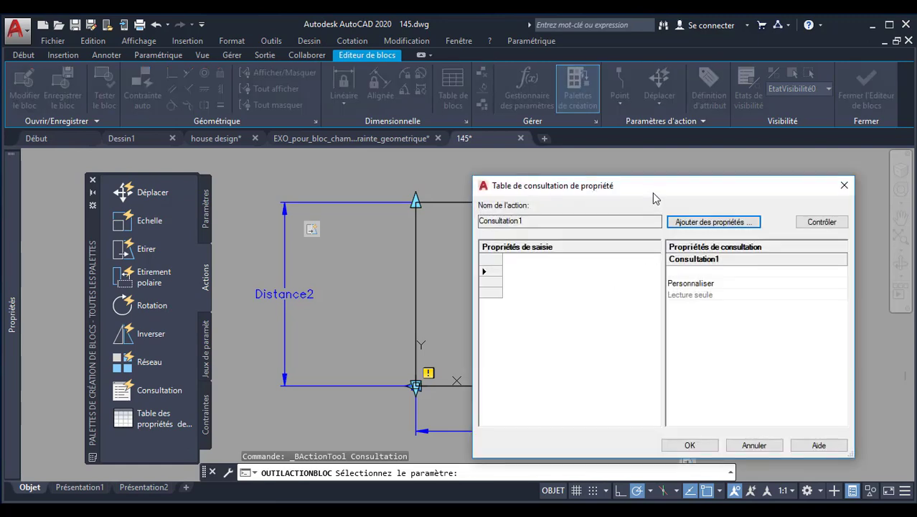
drag(654, 193, 639, 163)
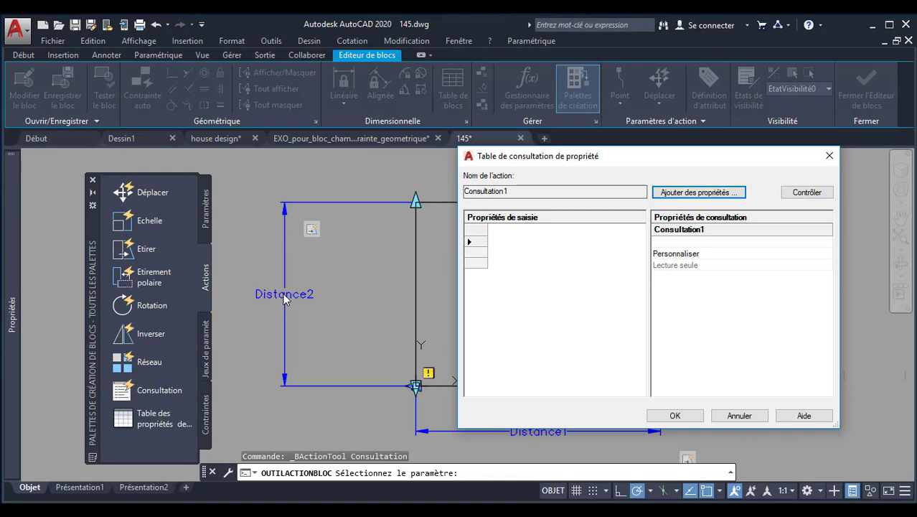
click(688, 193)
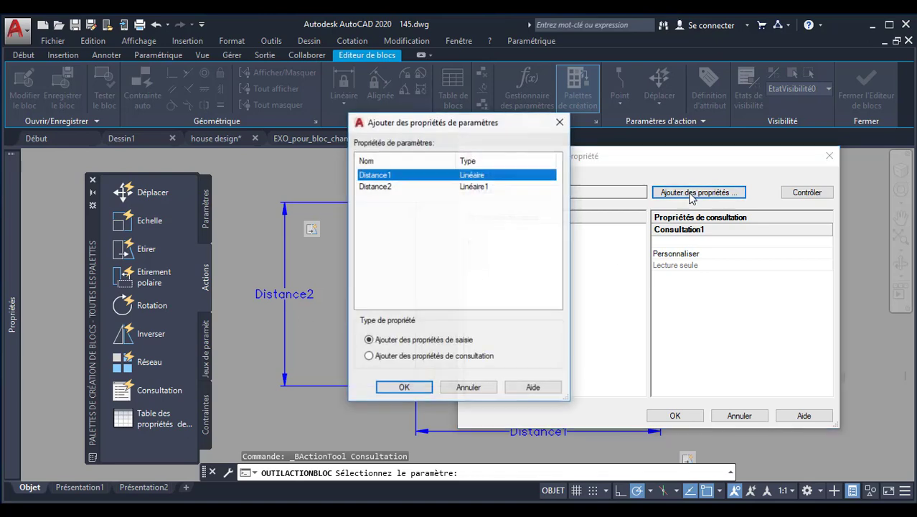
shift+click(390, 188)
click(406, 385)
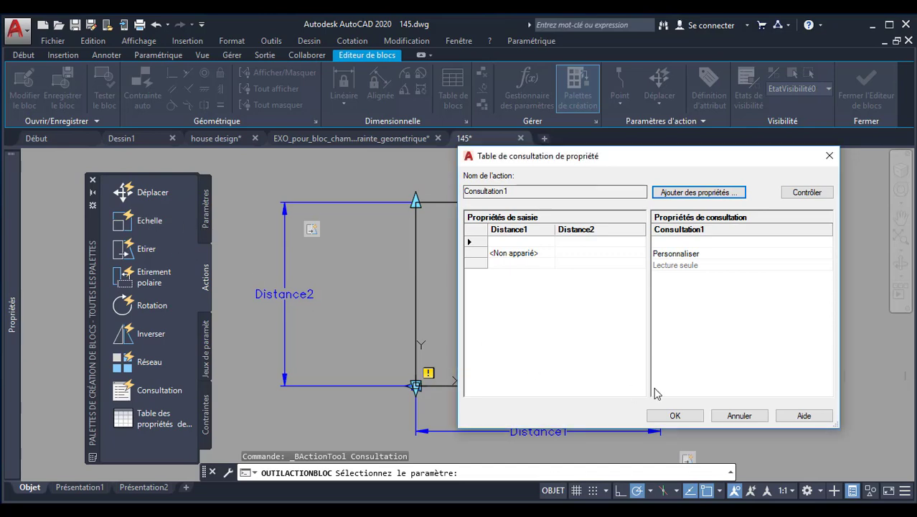
click(675, 415)
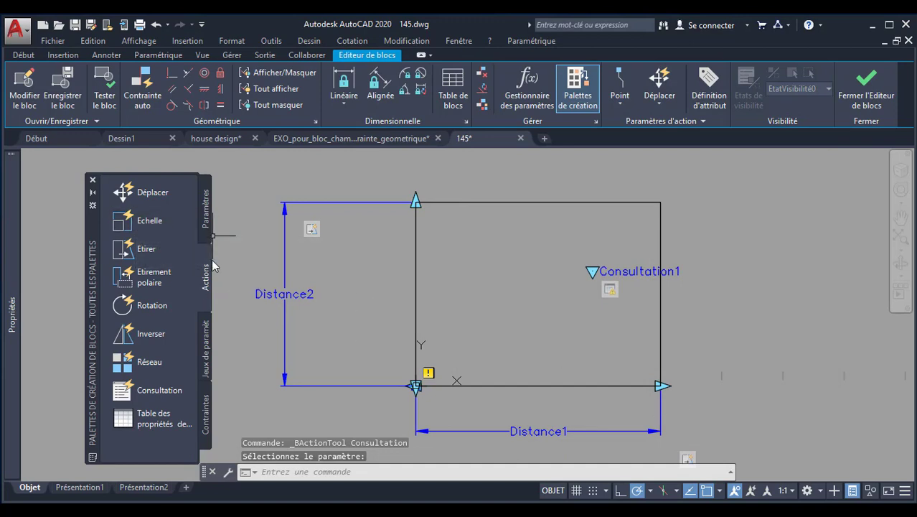
Step: Try to attach another Consultation action to the Consultation1 parameter, and delete that parameter
click(207, 219)
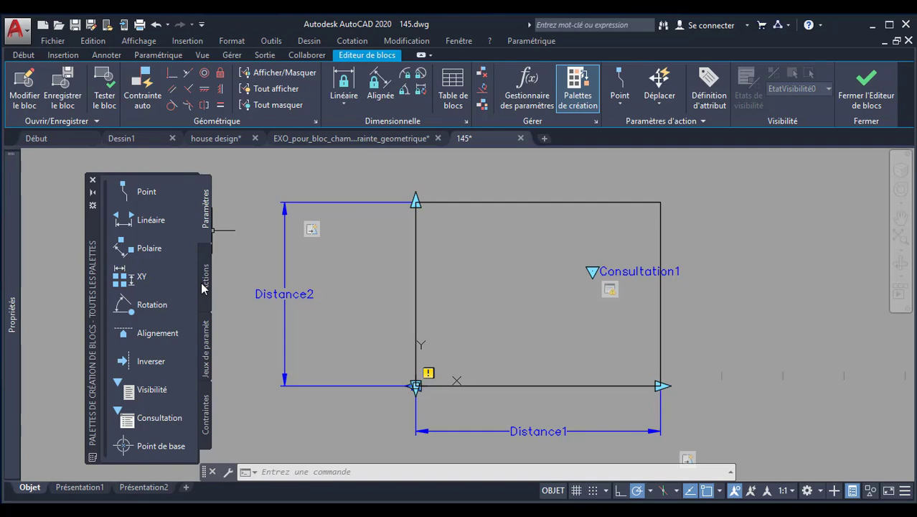
key(Escape)
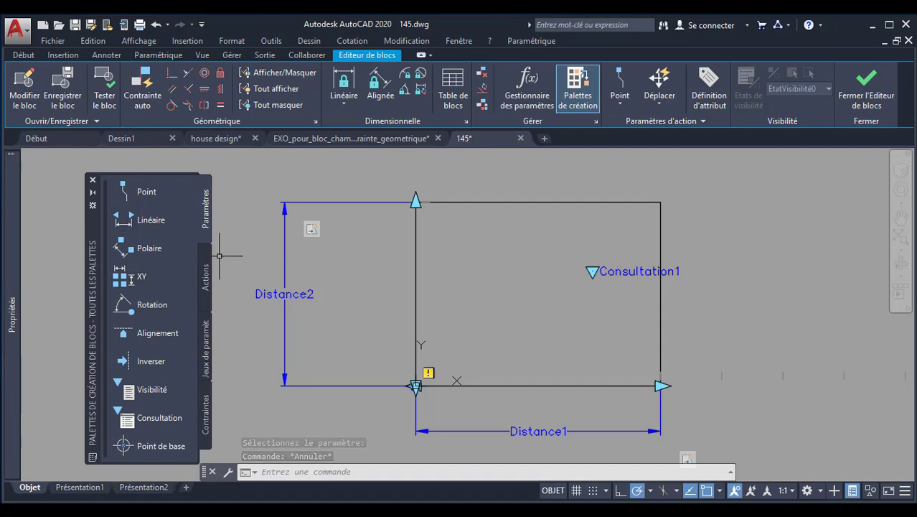
click(206, 283)
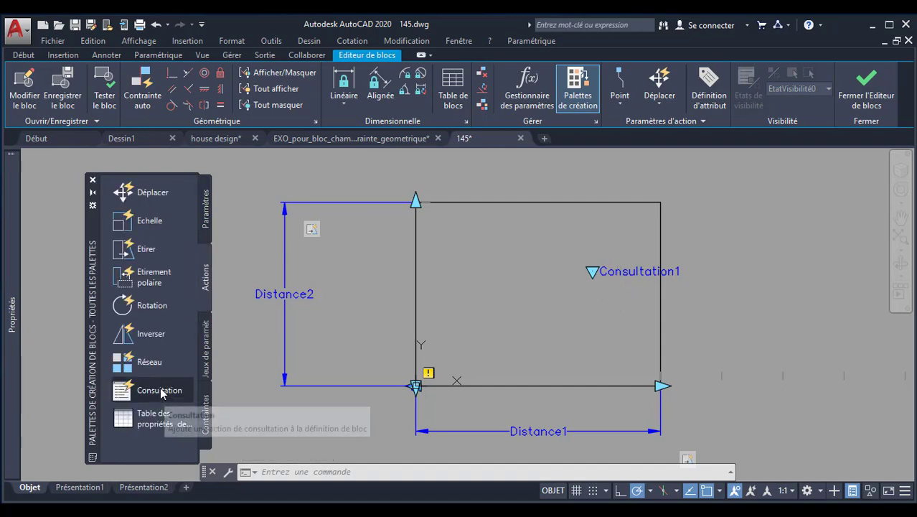
click(159, 389)
click(619, 271)
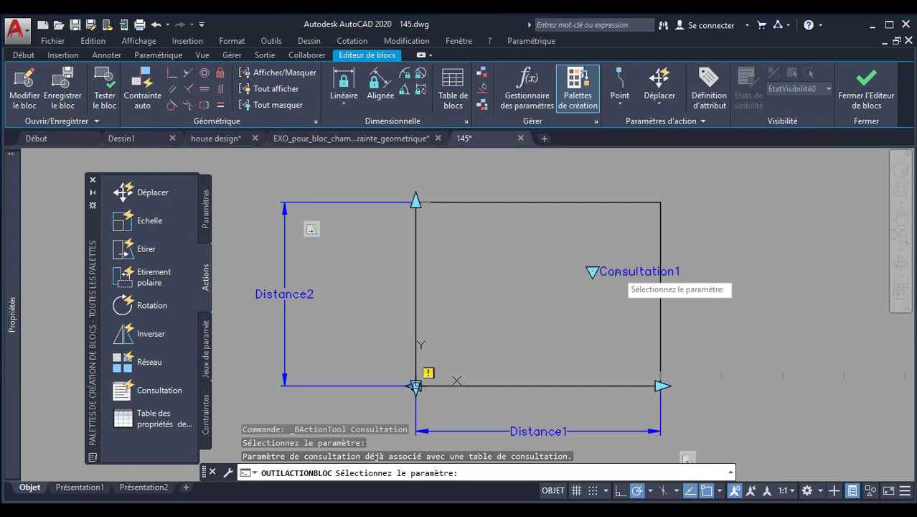
click(618, 272)
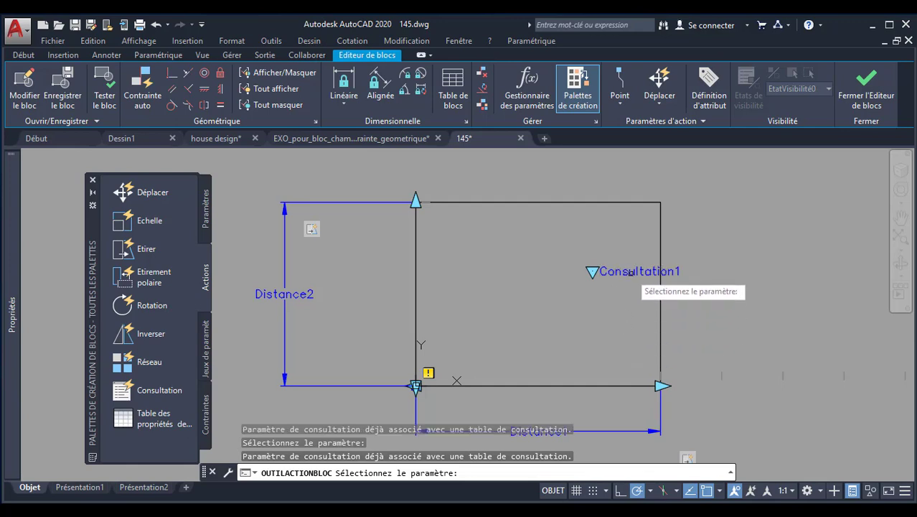
key(Escape)
key(Escape)
key(Escape)
key(Escape)
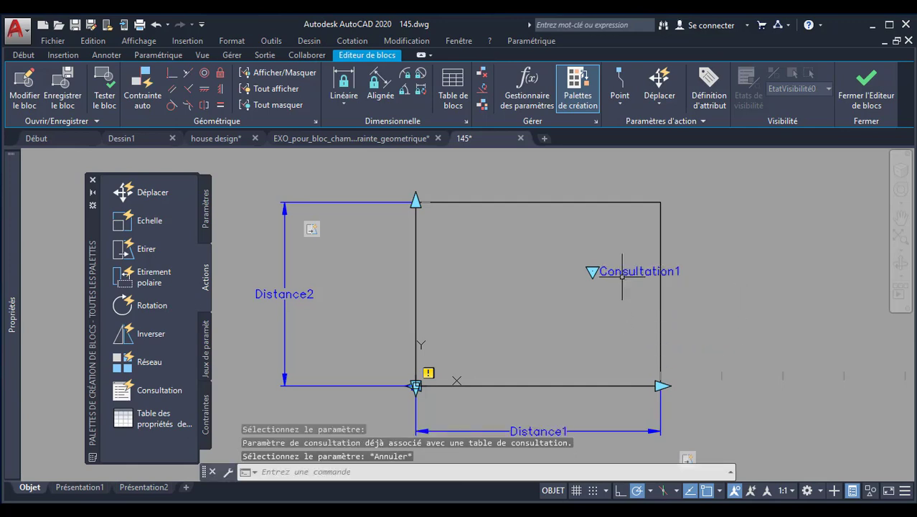
click(620, 272)
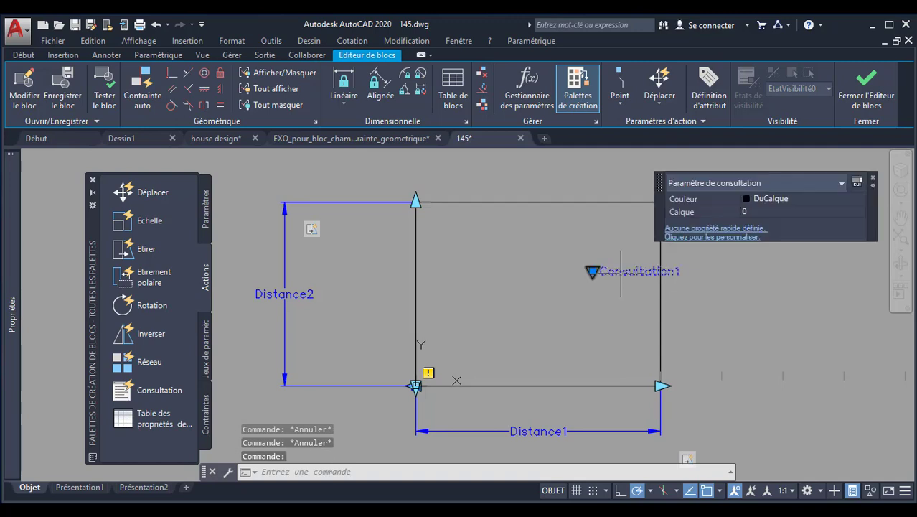
key(Delete)
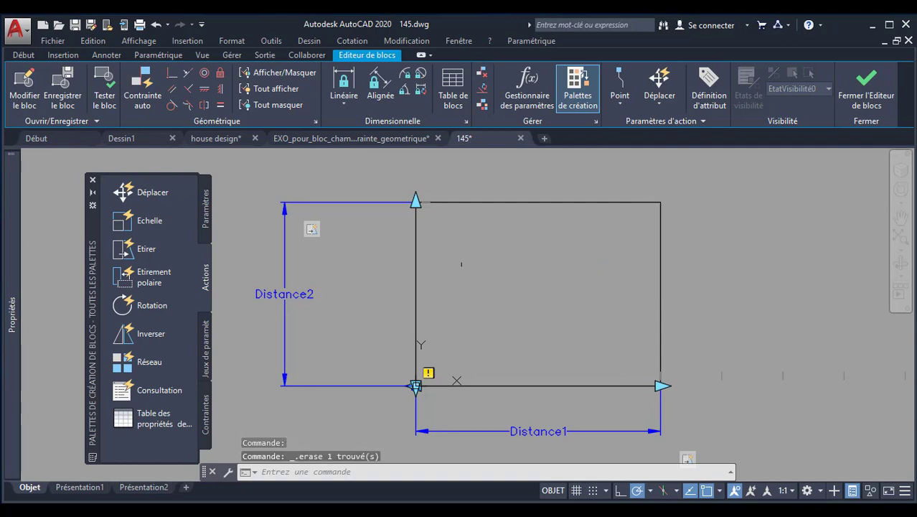
Step: Place a new Consultation parameter near the rectangle's upper right edge and attach a Consultation action to it
click(204, 216)
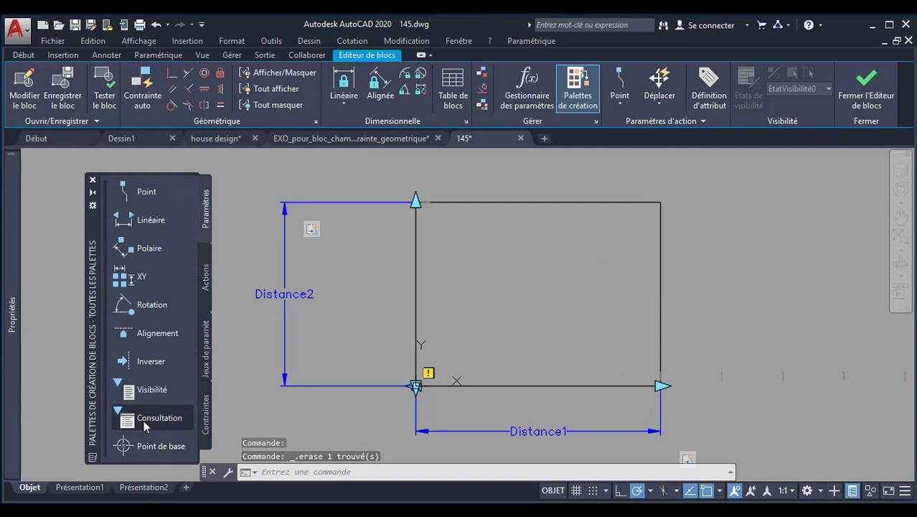
click(147, 418)
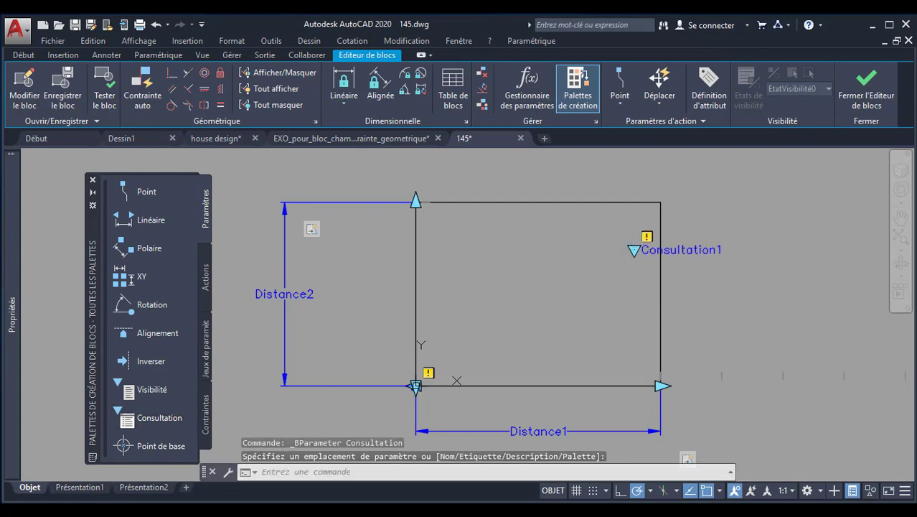
click(208, 280)
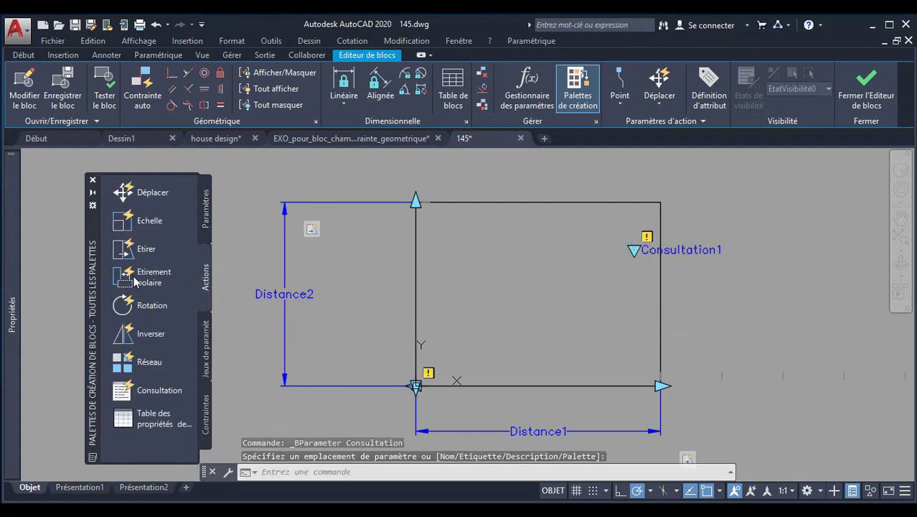
click(151, 388)
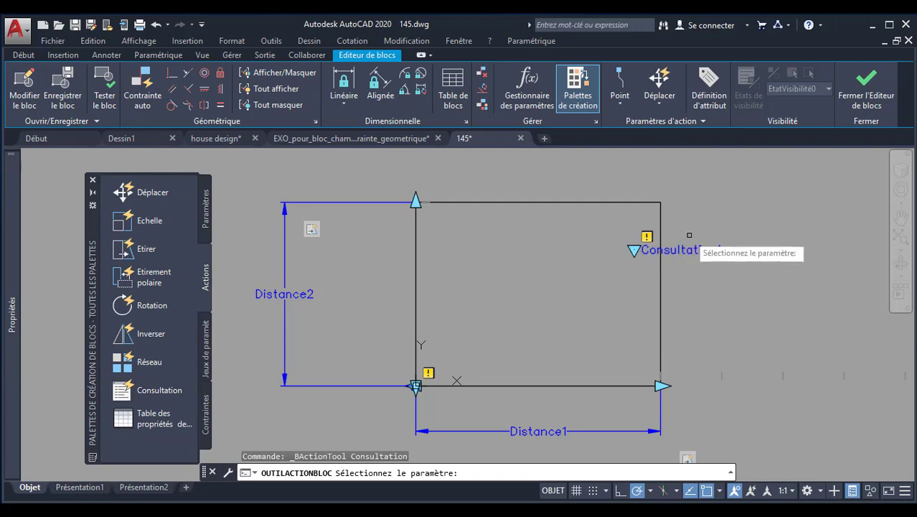
click(687, 243)
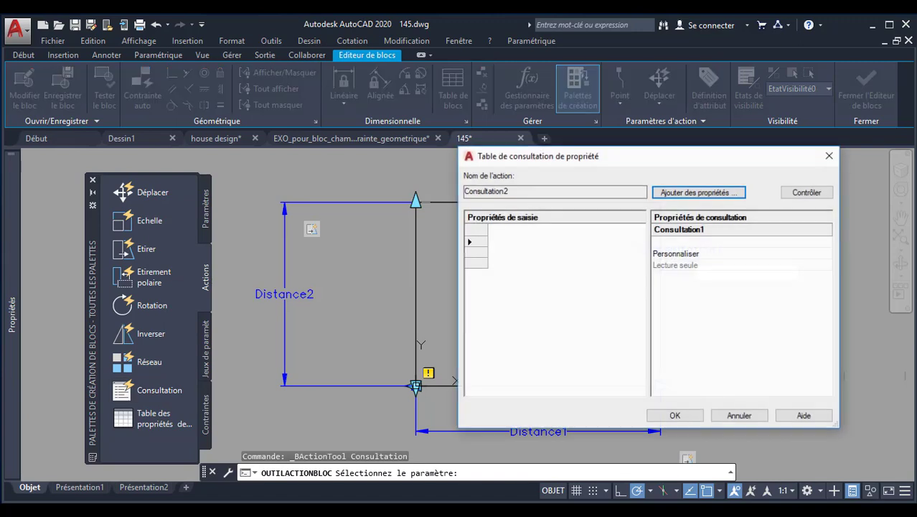
Step: Add Distance1 and Distance2 as input properties of the new action's lookup table
click(704, 193)
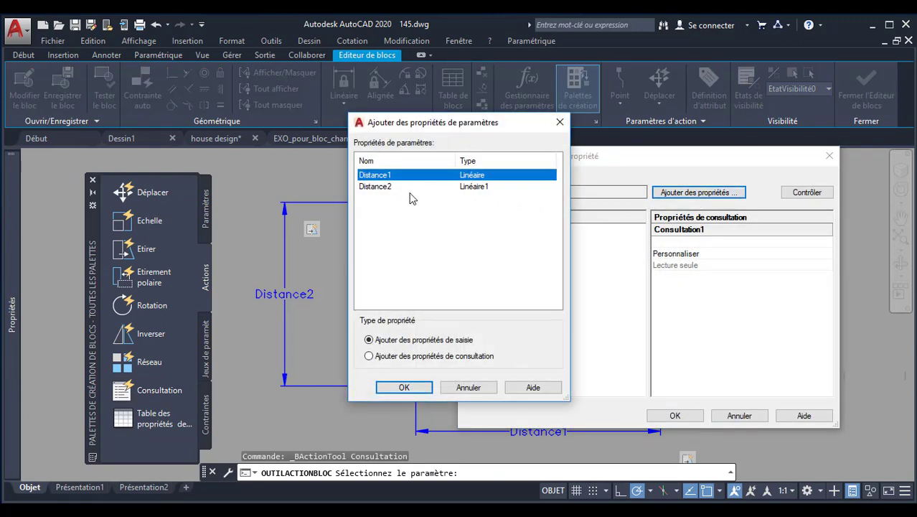
shift+click(372, 188)
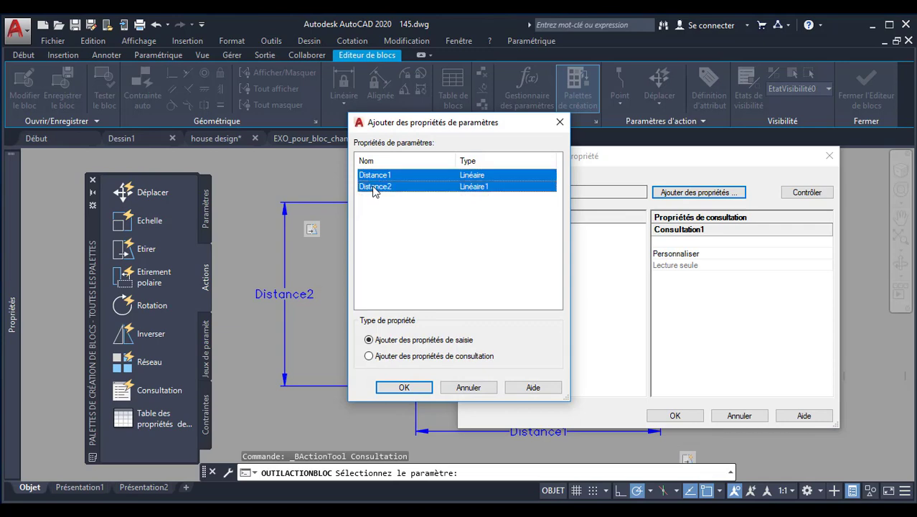
click(405, 387)
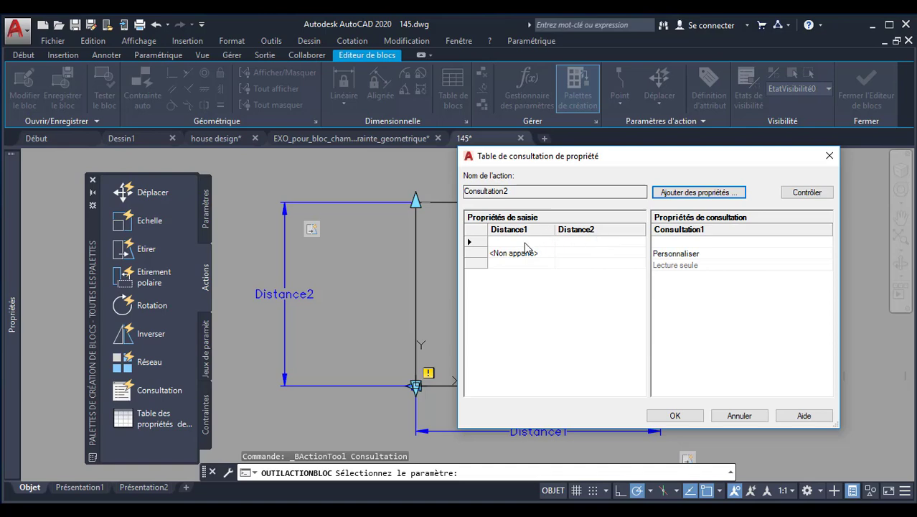
mouse_move(574, 159)
mouse_down()
mouse_move(614, 265)
mouse_move(619, 336)
mouse_move(332, 237)
mouse_move(228, 185)
mouse_up()
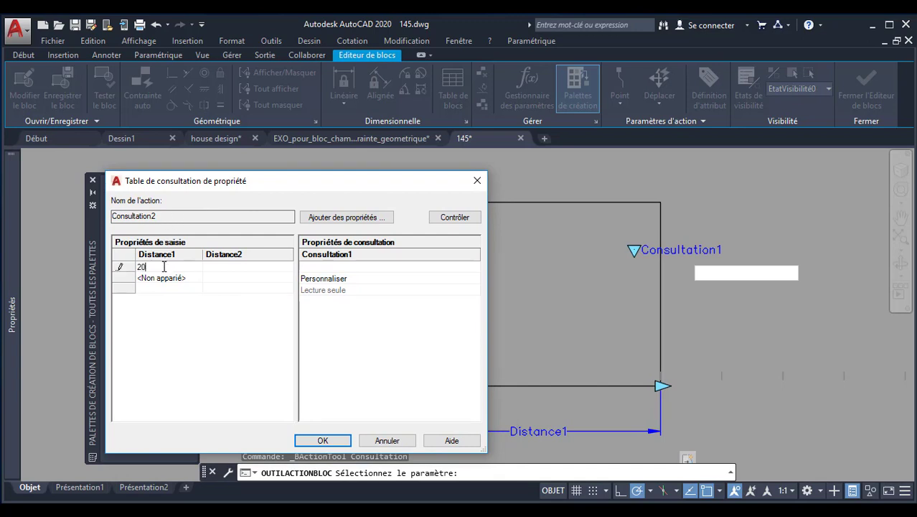
Step: Complete the first lookup row, Distance1 20, with Distance2 10 and the Consultation1 label 20x10
click(220, 269)
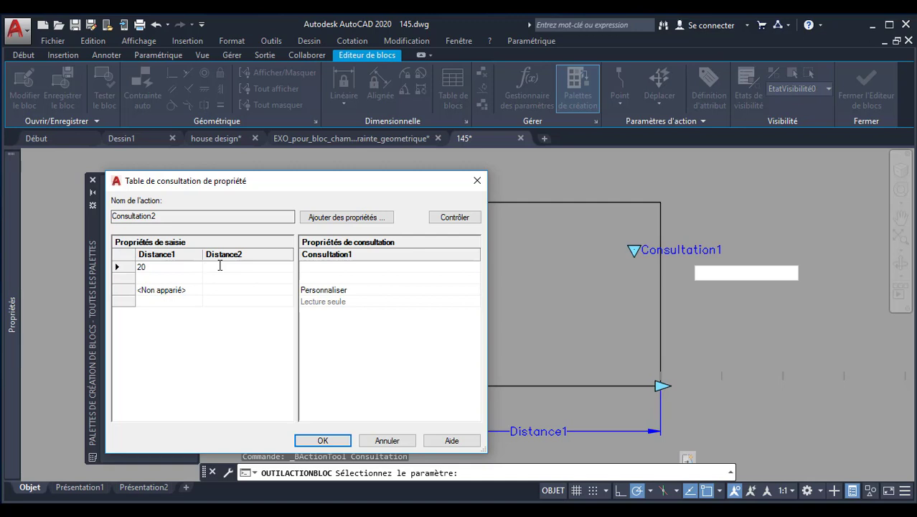
click(320, 265)
text(20x10)
Step: Fill the second lookup row with Distance1 30, Distance2 15 and the Consultation1 label 30x15
click(184, 279)
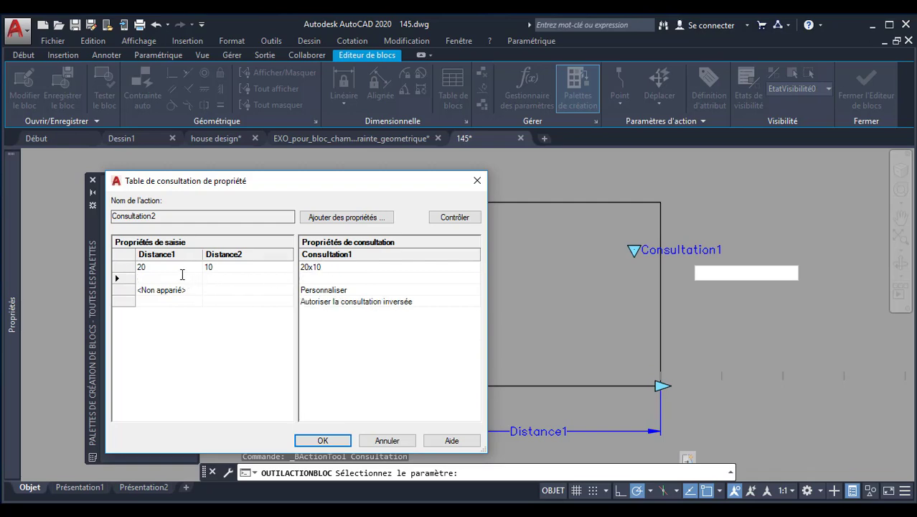
text(30)
click(215, 280)
text(1)
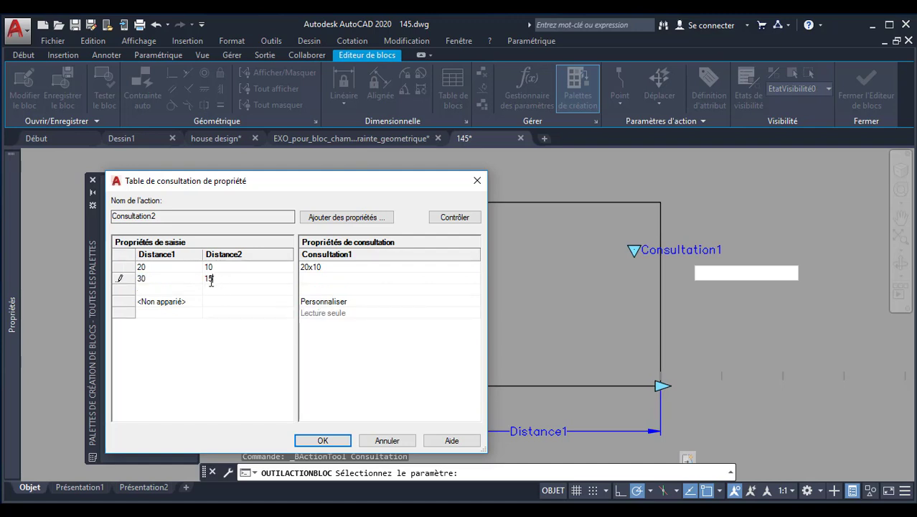
text(5)
click(312, 278)
text(30x)
Step: Fill the third lookup row with Distance1 40, Distance2 20 and the Consultation1 label 40x20
click(160, 292)
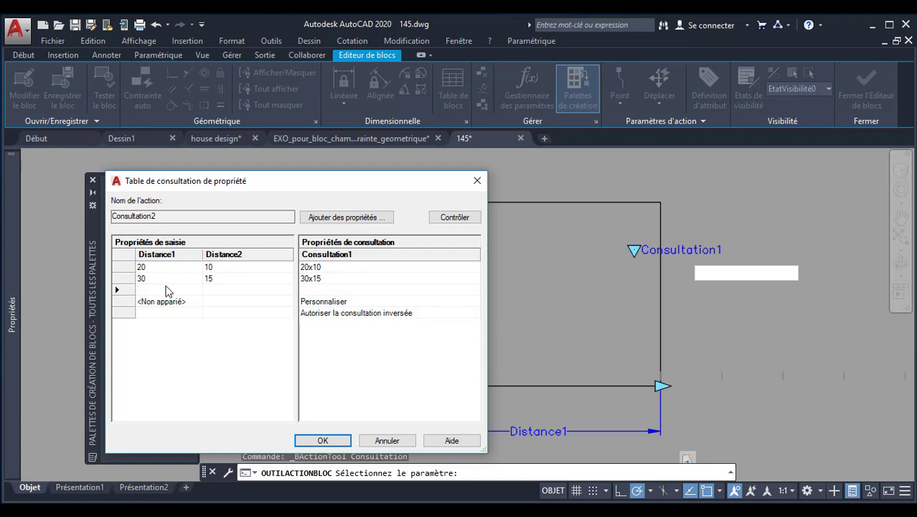
text(40)
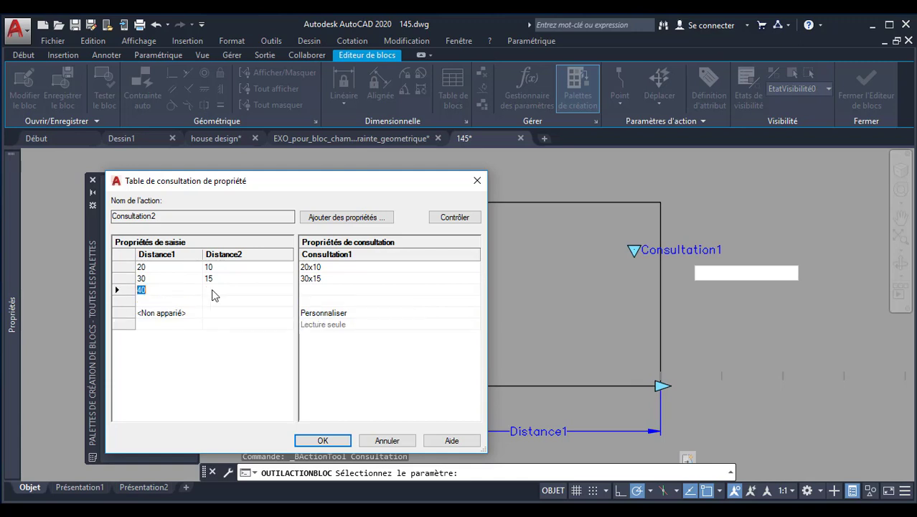
click(213, 295)
text(20)
click(324, 290)
Step: Check the lookup table for errors, accept it, and close the block editor saving the changes
click(460, 219)
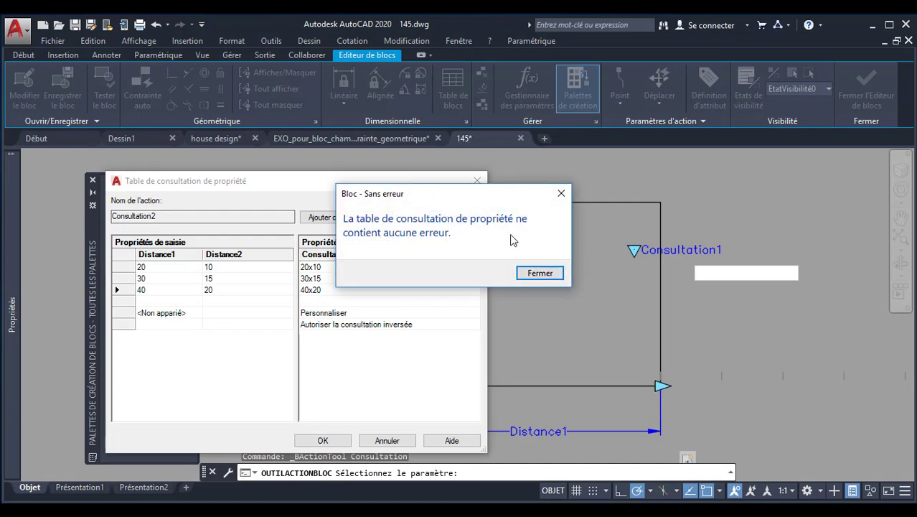
click(538, 273)
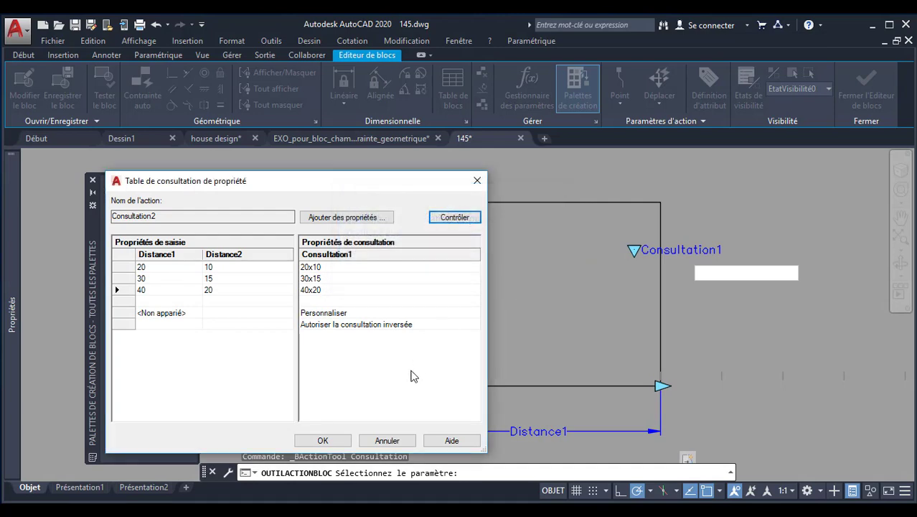
click(323, 439)
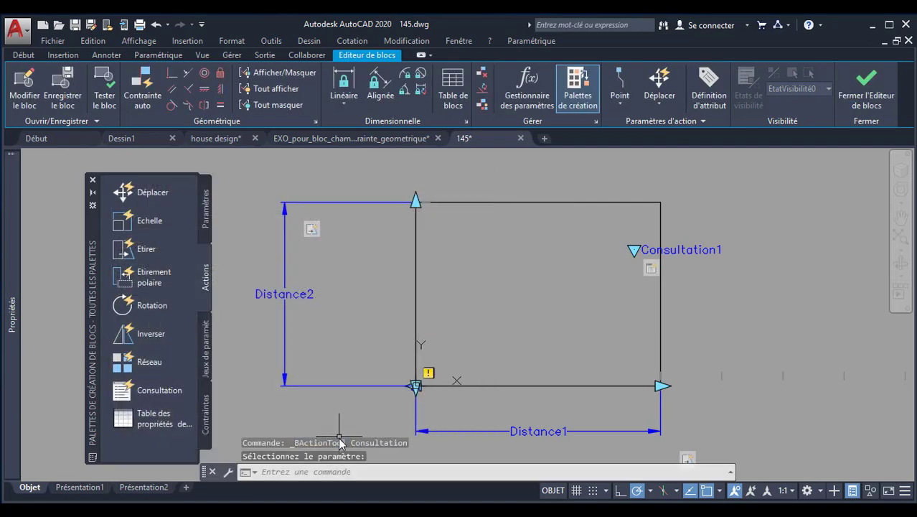
click(865, 97)
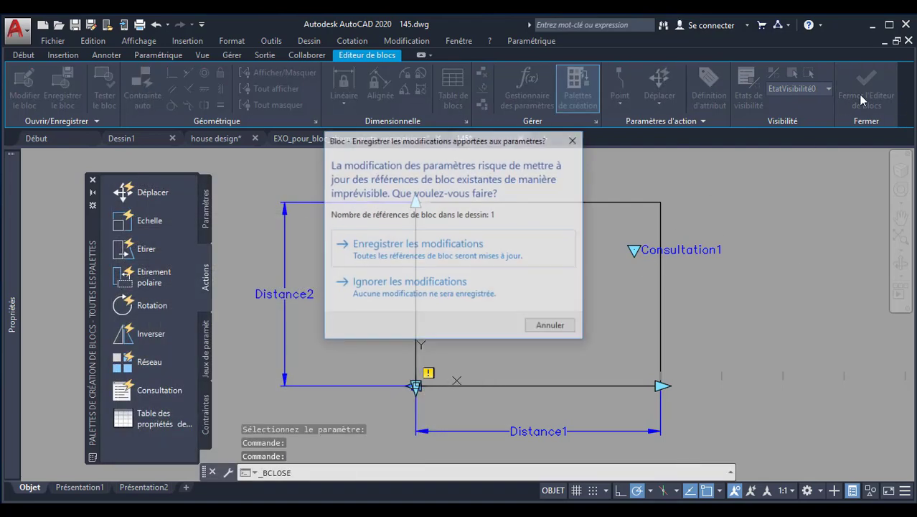
click(400, 250)
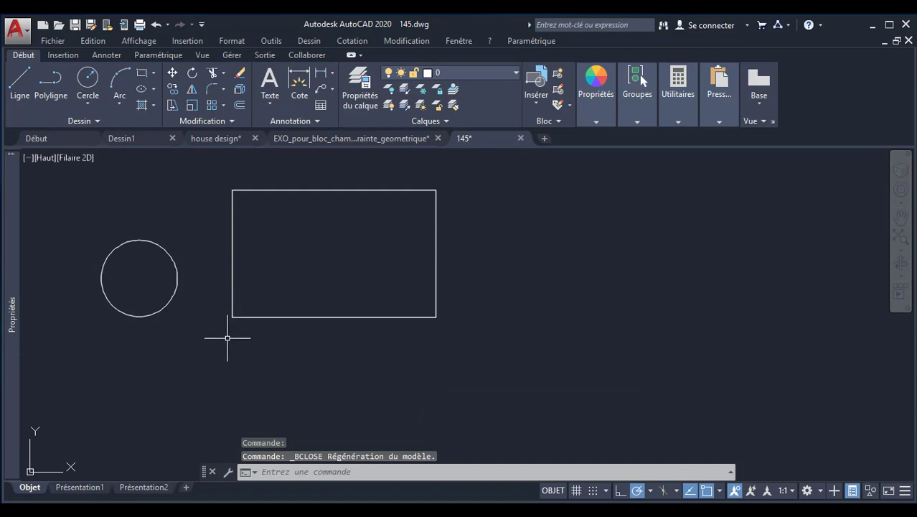
click(368, 191)
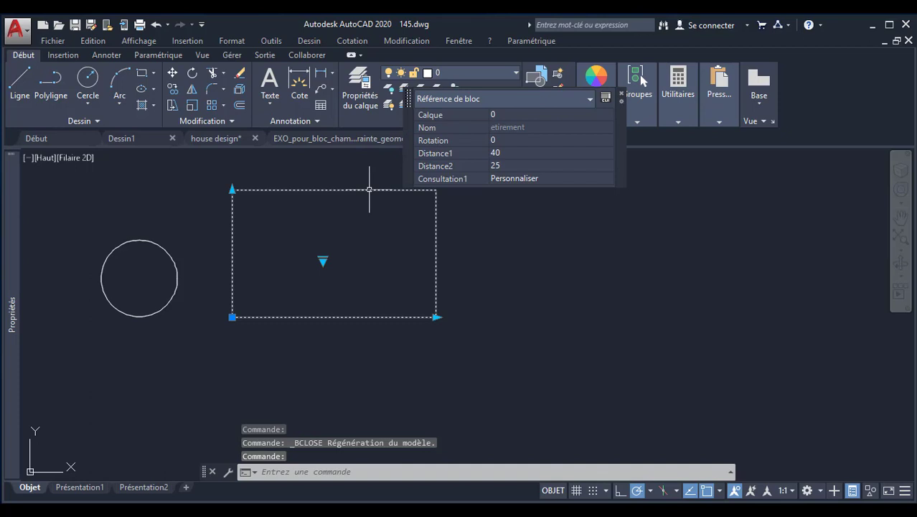
click(436, 316)
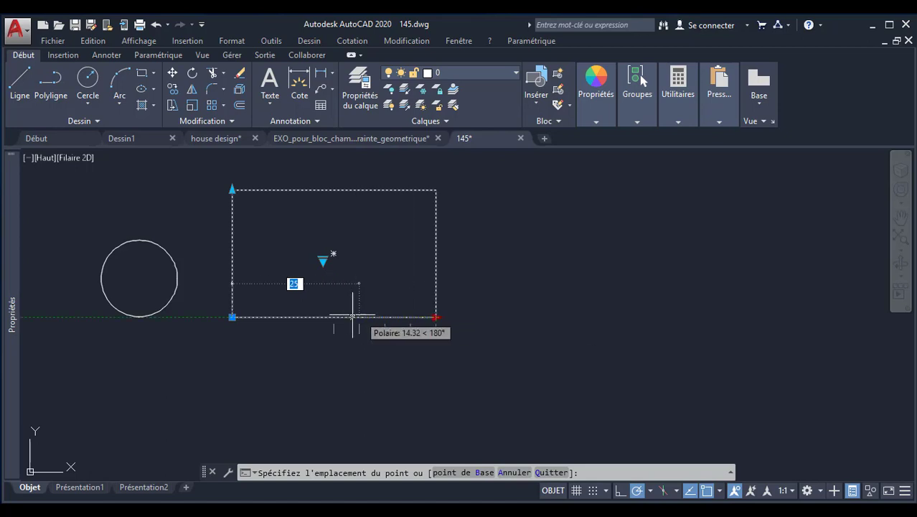
key(Escape)
key(Escape)
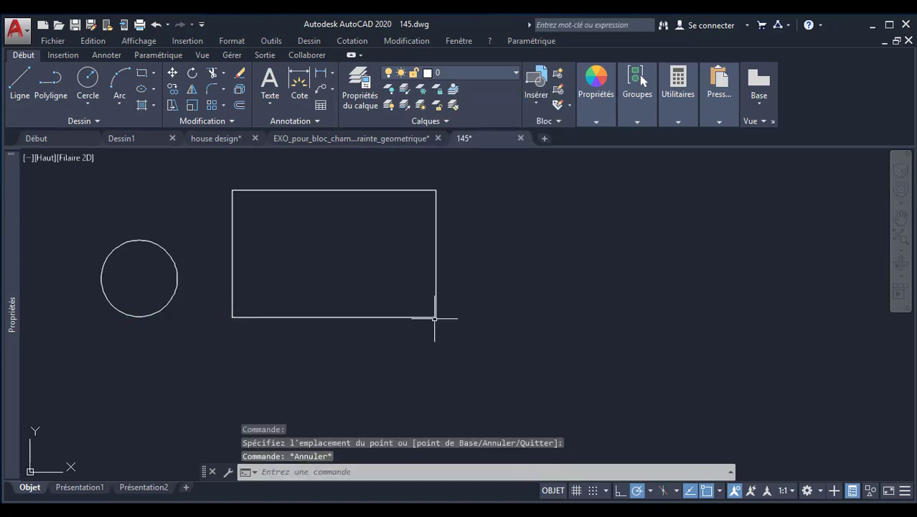
Step: Switch the rectangle block through the 20x10, 30x15 and 40x20 lookup sizes, and shorten its Distance1 to 20
click(435, 316)
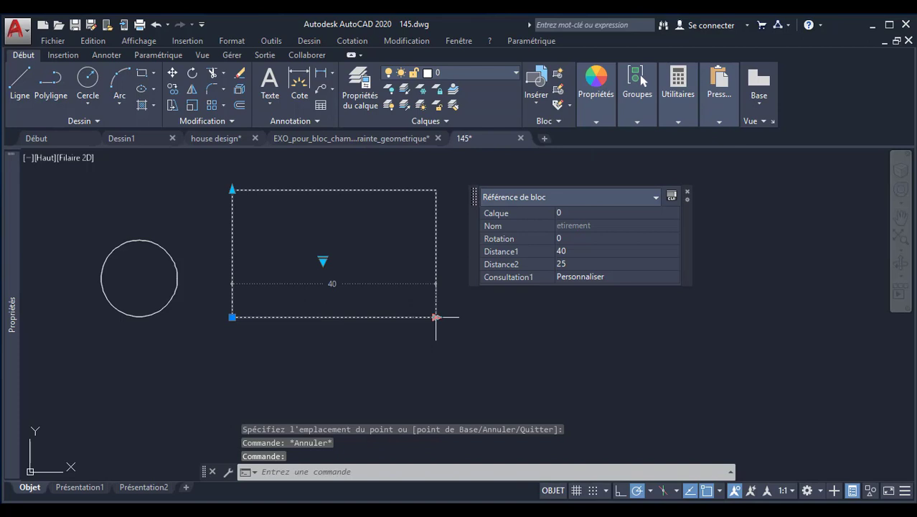
click(323, 260)
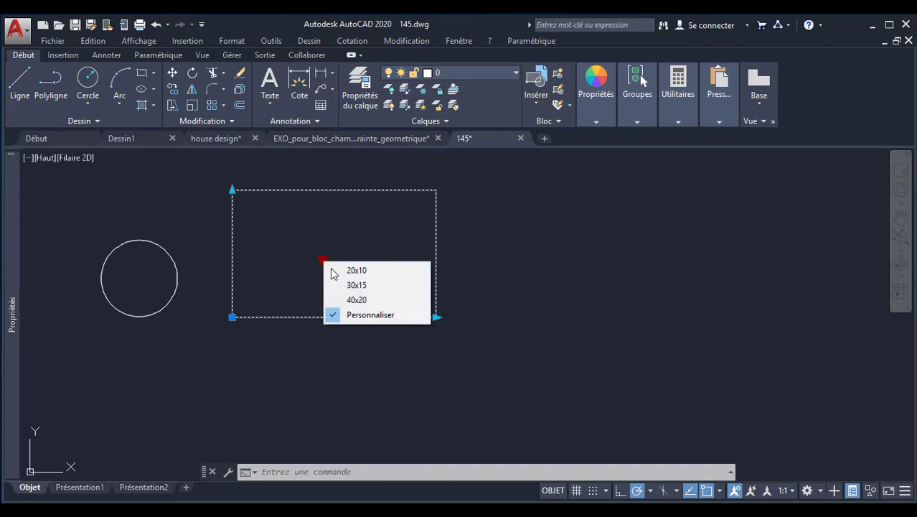
click(366, 272)
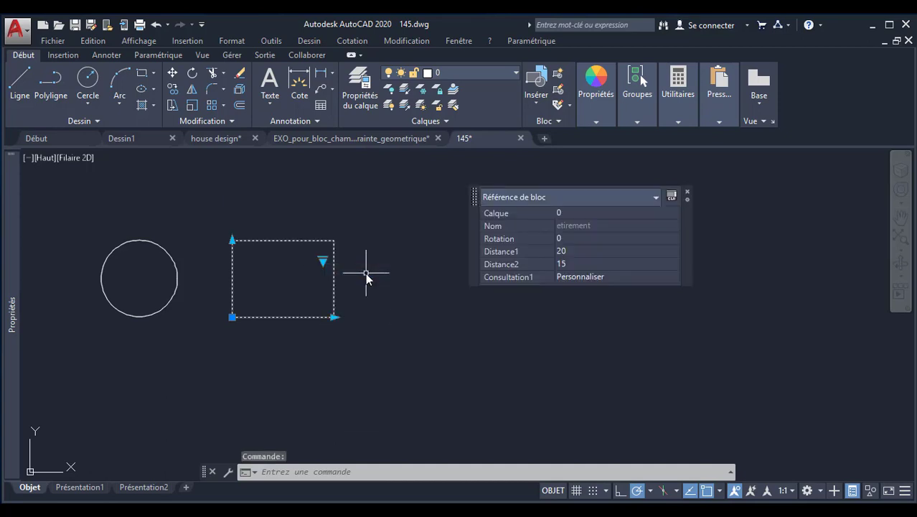
click(323, 260)
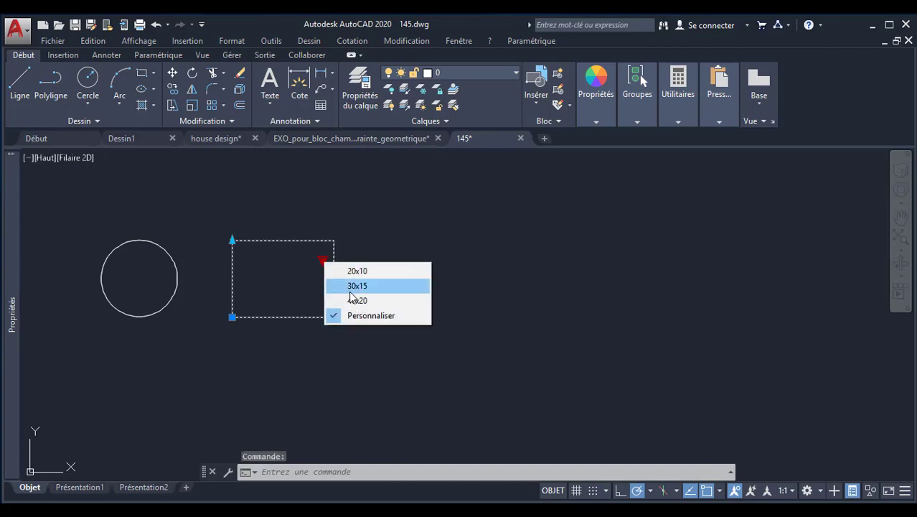
click(353, 287)
click(323, 259)
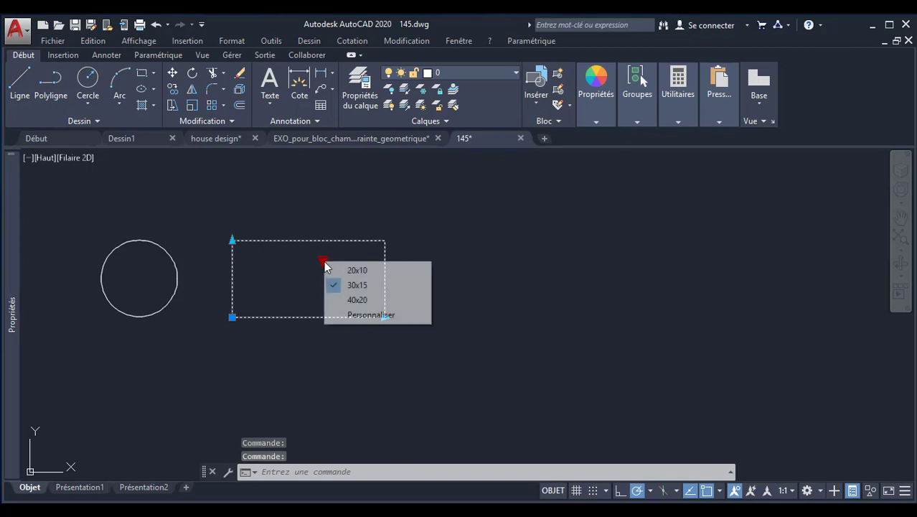
click(358, 296)
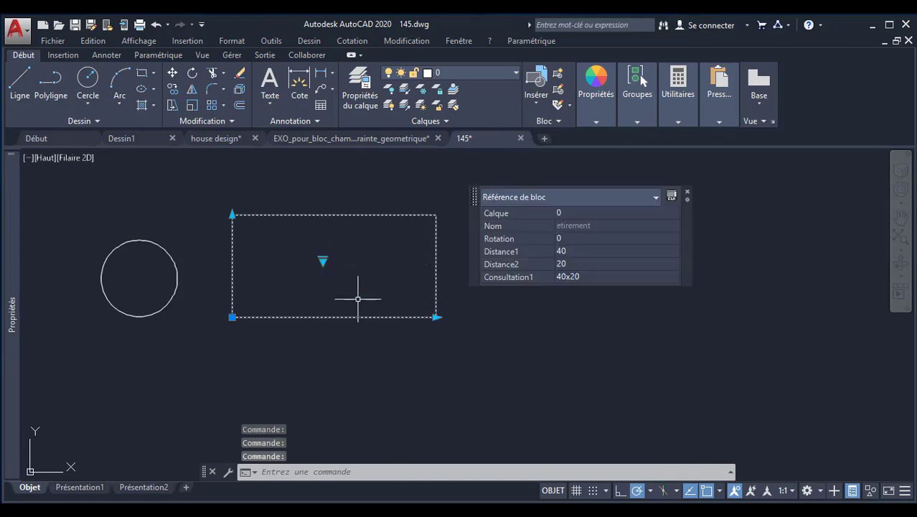
click(436, 317)
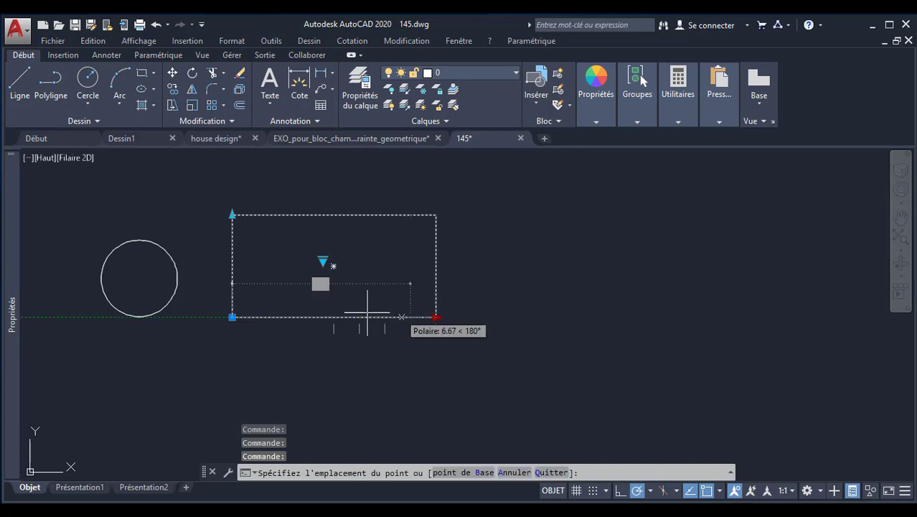
click(335, 317)
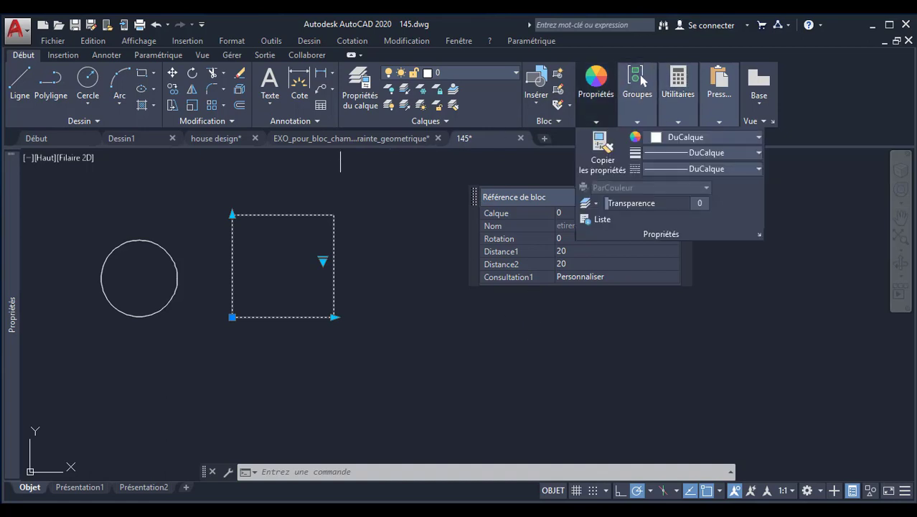
Step: In the EXO_pour_bloc_champ_contrainte_geometrique drawing, move the cercle block by its alignment grip onto the yellow frame's left edge
click(338, 136)
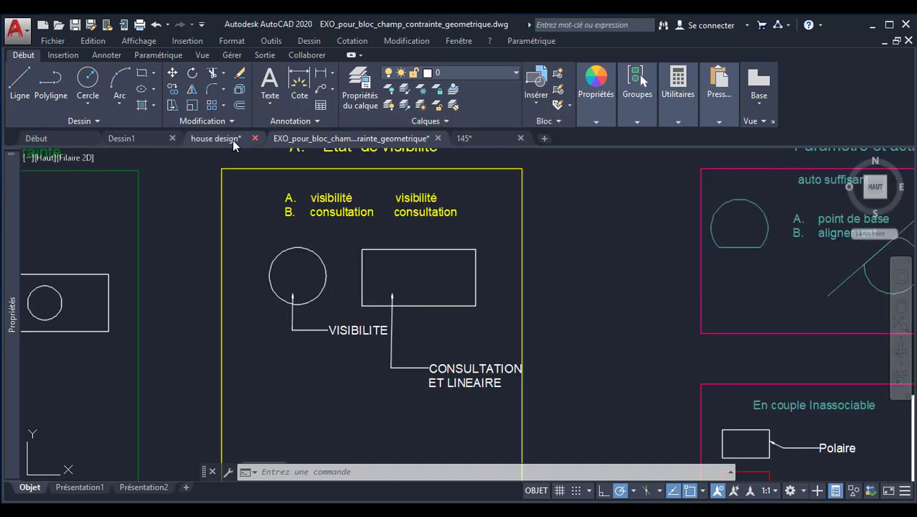
scroll(362, 253, down, 2)
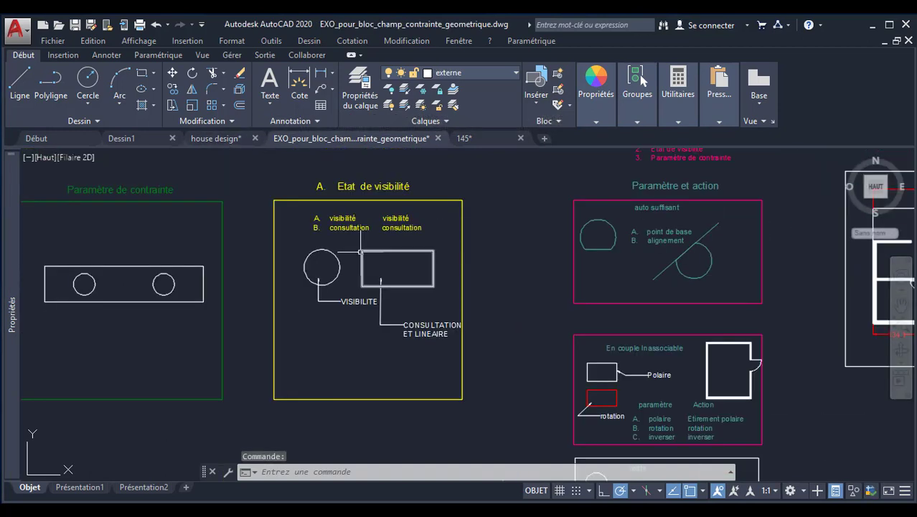
click(694, 260)
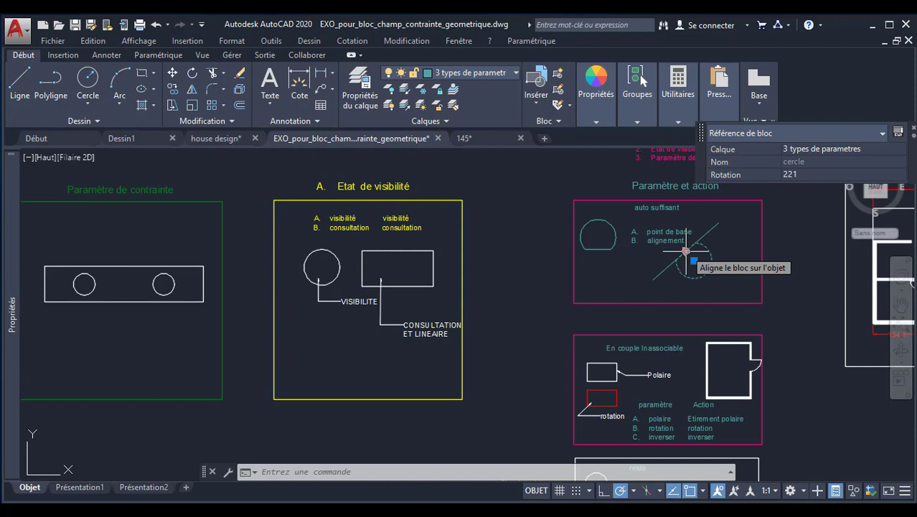
click(686, 251)
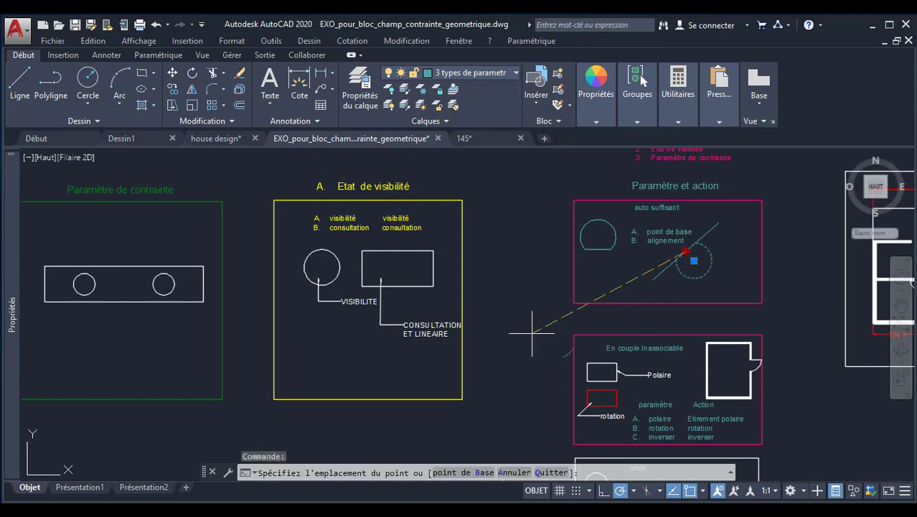
click(274, 329)
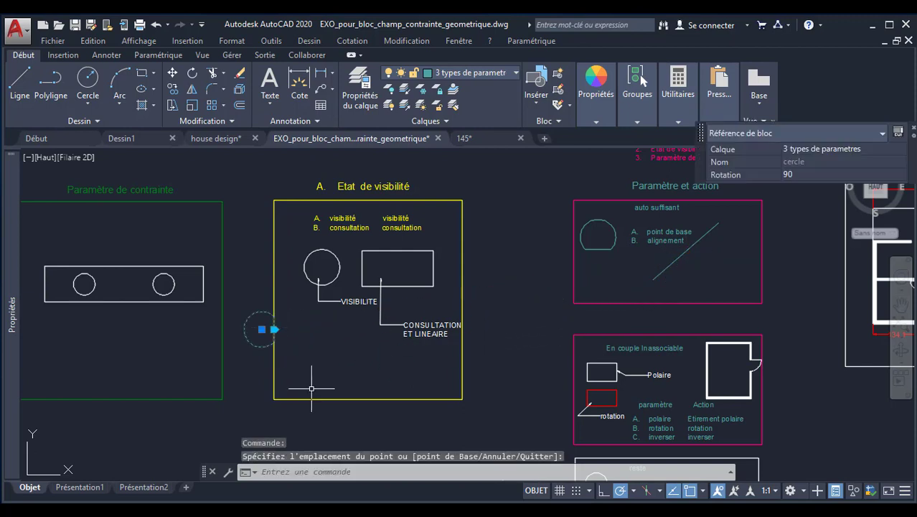
key(Escape)
Step: Test both flip states of the porte door block in the En couple Inassociable frame and return them to Pas inversé
scroll(736, 296, down, 2)
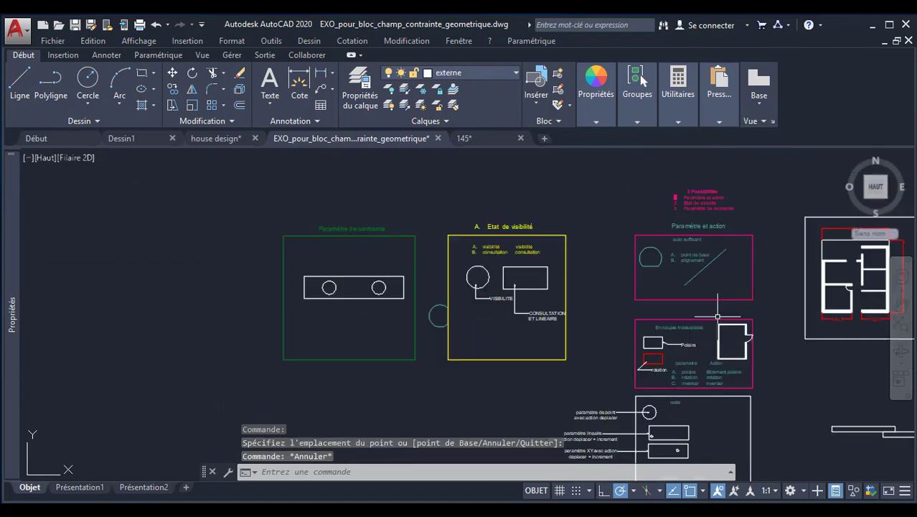
scroll(718, 315, down, 1)
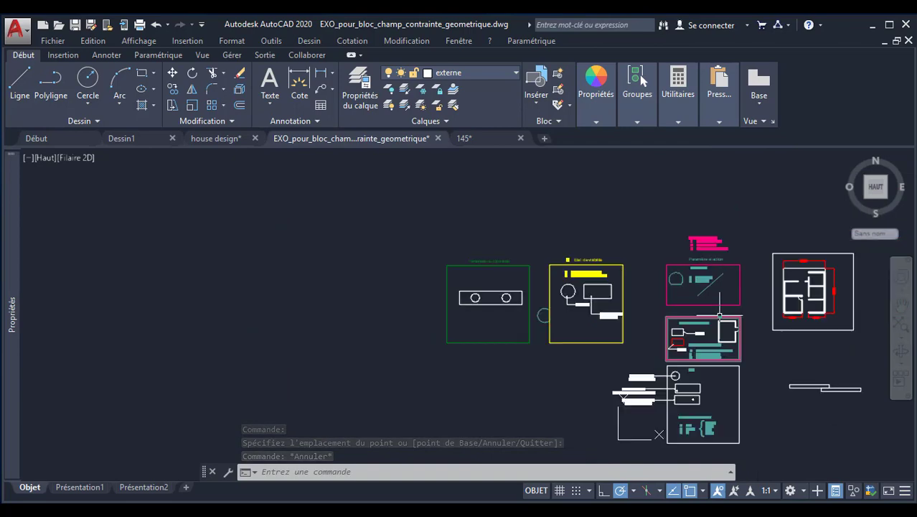
scroll(719, 314, up, 5)
click(709, 313)
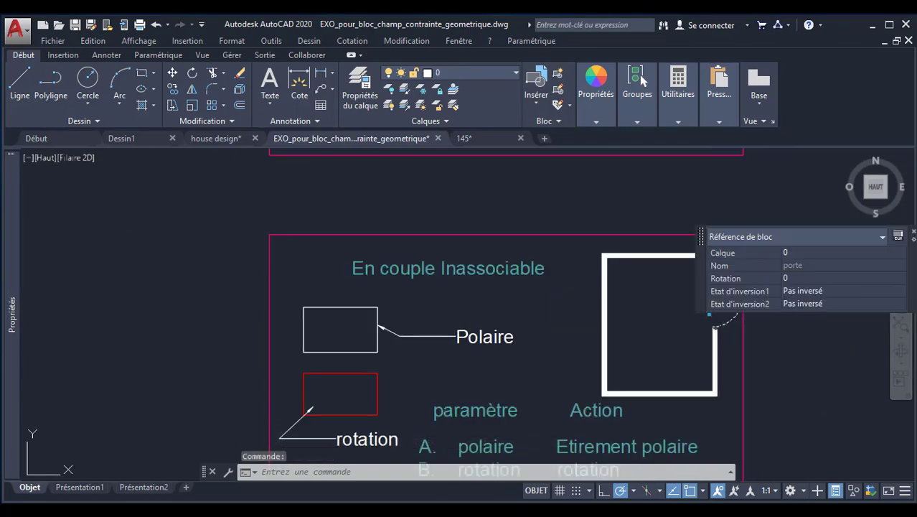
scroll(709, 314, up, 6)
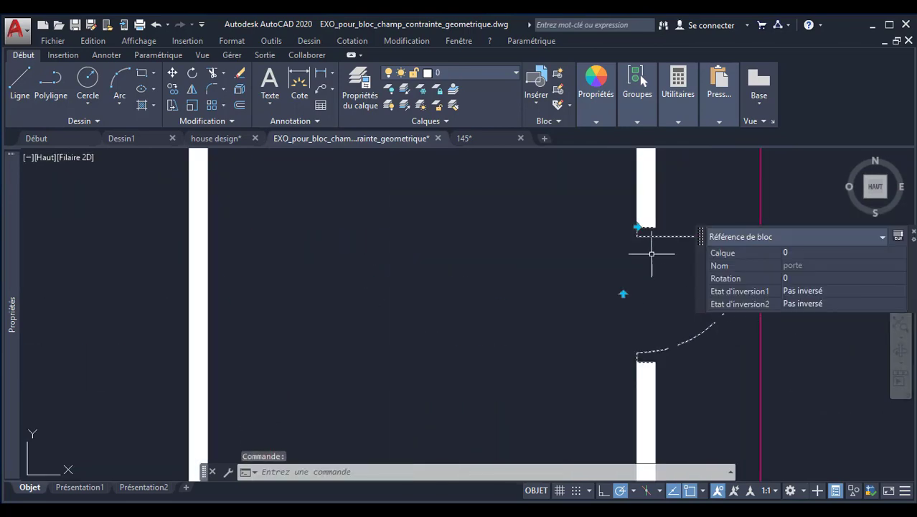
click(637, 228)
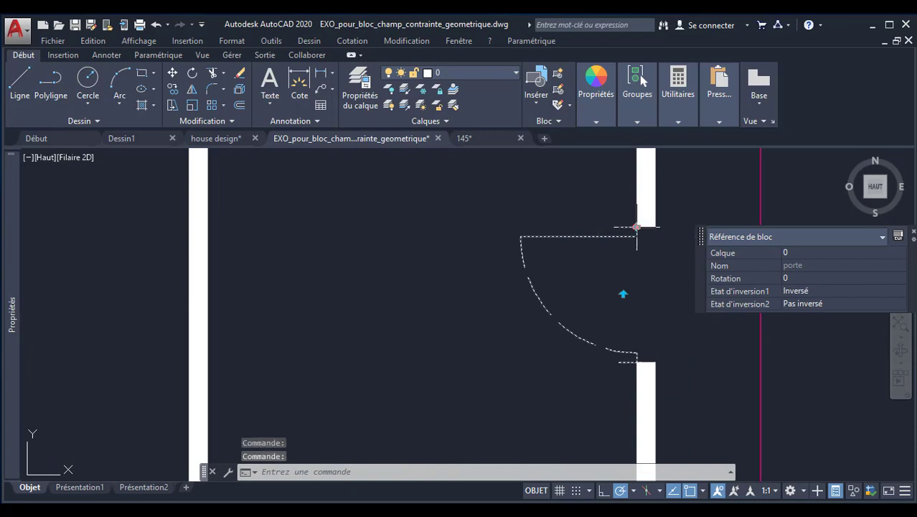
click(623, 293)
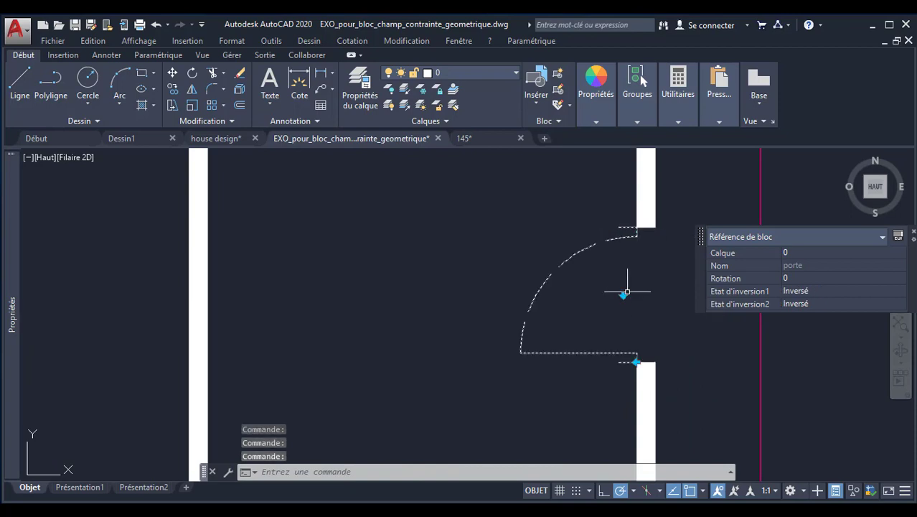
click(622, 293)
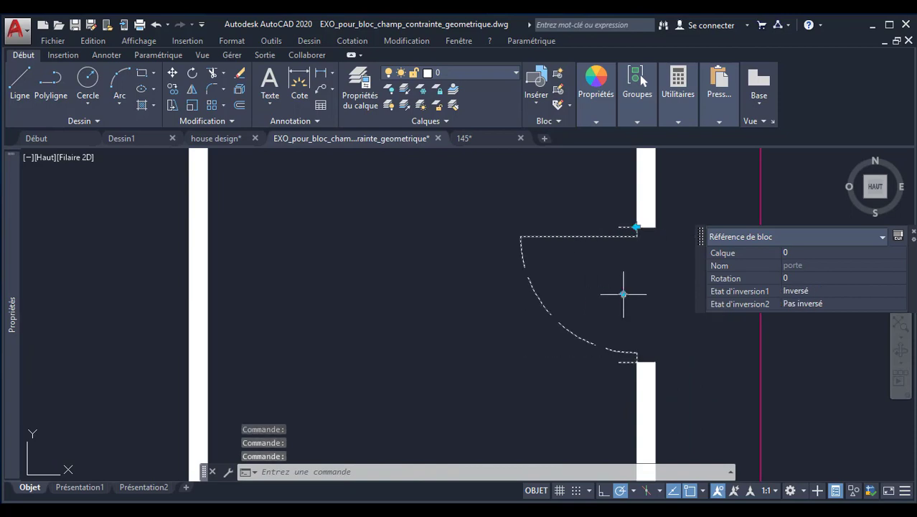
click(637, 228)
scroll(636, 227, down, 4)
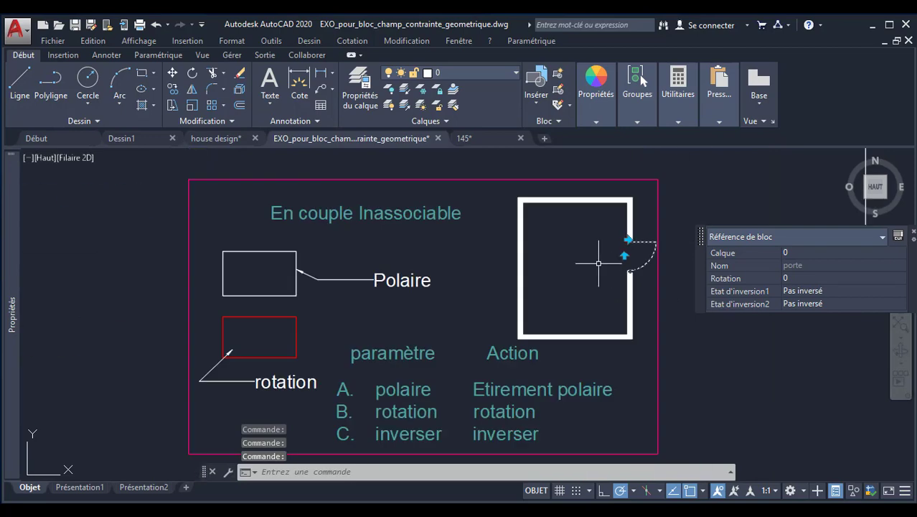
scroll(599, 259, down, 3)
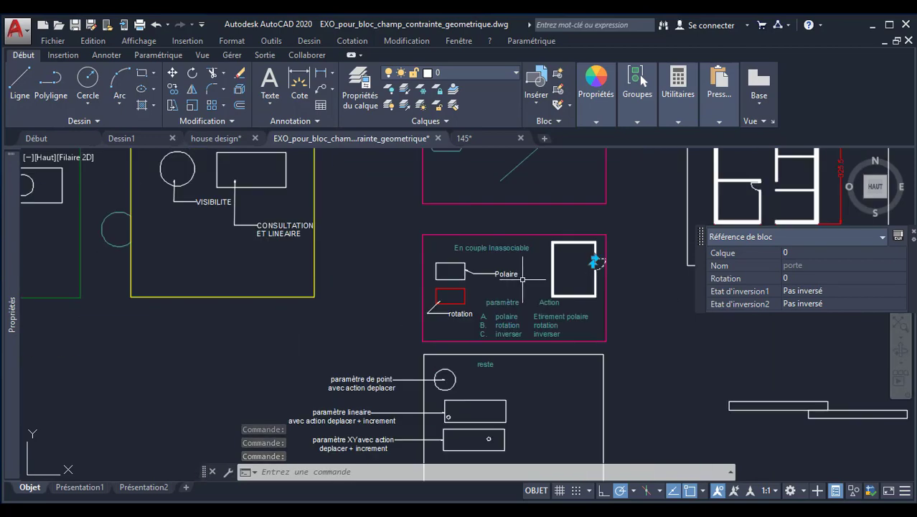
scroll(523, 279, down, 3)
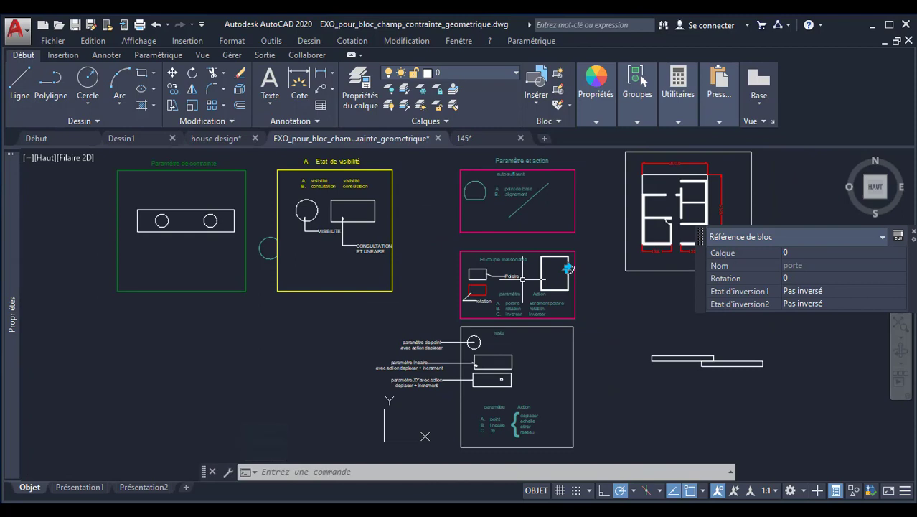